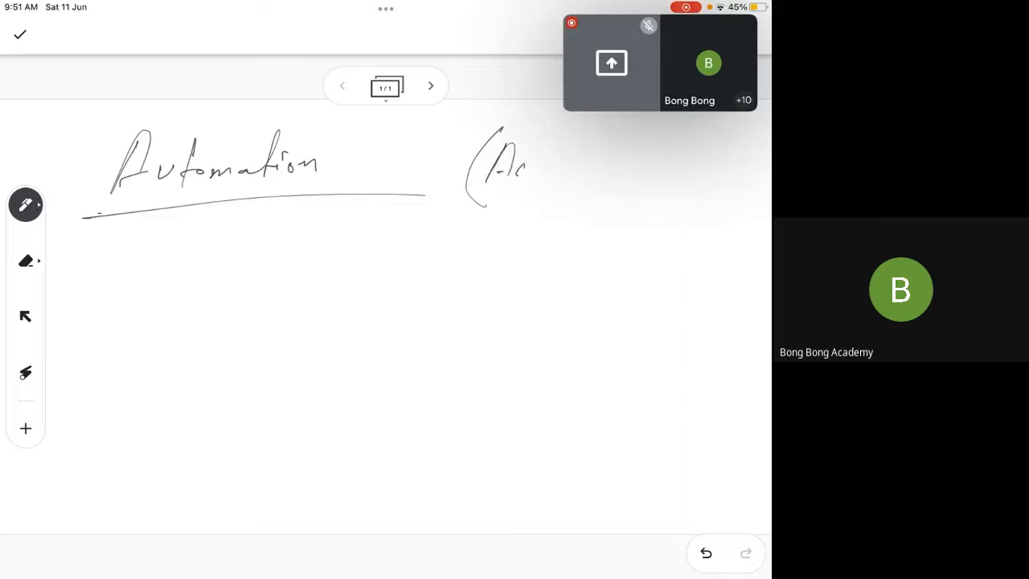
Complete the handwritten heading note "(Automatic Actions)" beside "Automation" and add a long second underline below both
left_click_drag(540, 136, 537, 178)
mouse_move(524, 155)
left_mouse_down()
mouse_move(553, 152)
mouse_move(566, 172)
mouse_move(590, 173)
mouse_move(609, 143)
left_mouse_up()
mouse_move(608, 143)
left_mouse_down()
mouse_move(612, 172)
mouse_move(677, 174)
left_mouse_up()
mouse_move(662, 165)
left_mouse_down()
mouse_move(693, 165)
mouse_move(677, 173)
left_mouse_up()
mouse_move(697, 136)
left_mouse_down()
mouse_move(694, 174)
mouse_move(726, 166)
left_mouse_up()
left_click_drag(726, 172, 739, 172)
left_click_drag(748, 130, 749, 183)
left_click_drag(123, 223, 749, 207)
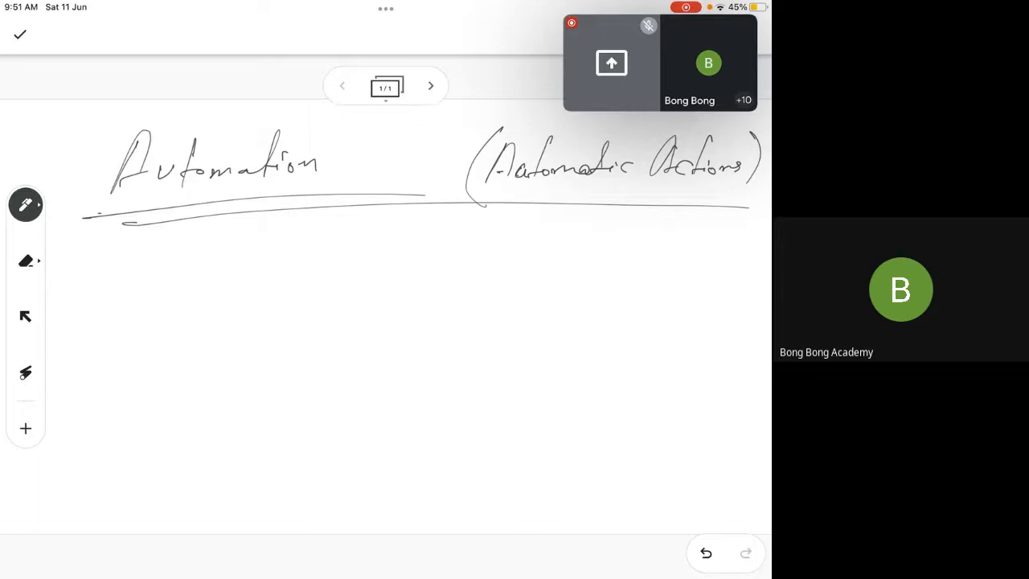
Handwrite the benefit notes "Less Errors", "Rules Driven" and "Labor X" on separate lines under the heading
mouse_move(135, 253)
left_mouse_down()
mouse_move(123, 301)
mouse_move(164, 282)
mouse_move(179, 292)
left_mouse_up()
mouse_move(246, 246)
left_mouse_down()
mouse_move(211, 286)
mouse_move(337, 273)
mouse_move(338, 283)
left_mouse_up()
left_click_drag(368, 292, 375, 291)
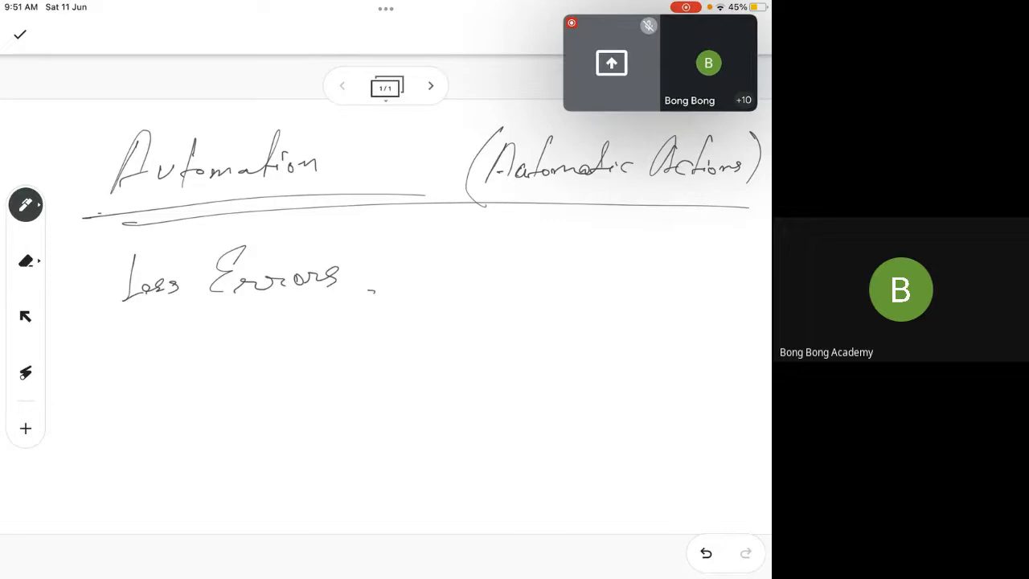
mouse_move(138, 334)
left_mouse_down()
mouse_move(130, 373)
mouse_move(189, 346)
mouse_move(222, 350)
left_mouse_up()
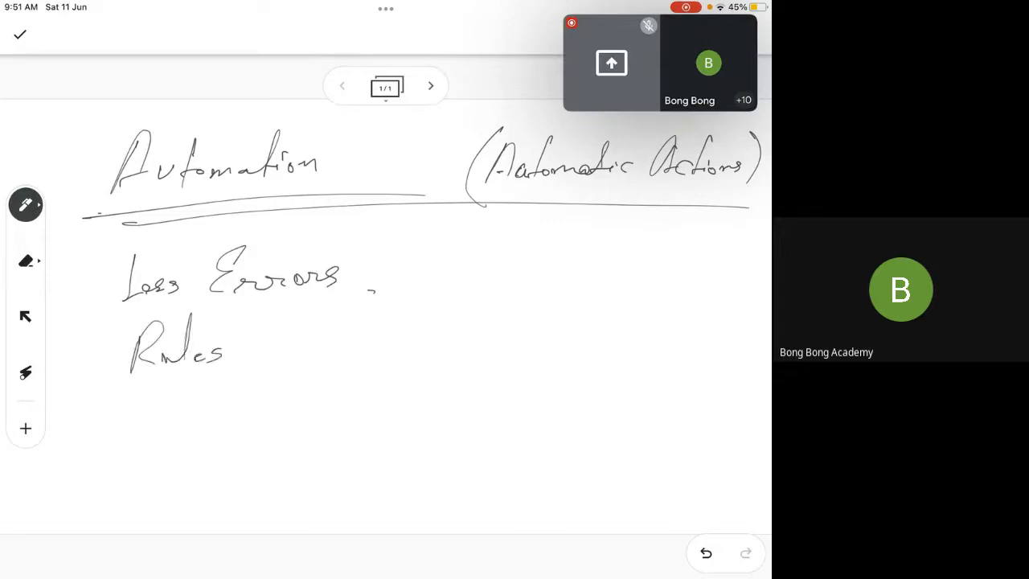
mouse_move(271, 315)
left_mouse_down()
mouse_move(279, 368)
mouse_move(351, 349)
left_mouse_up()
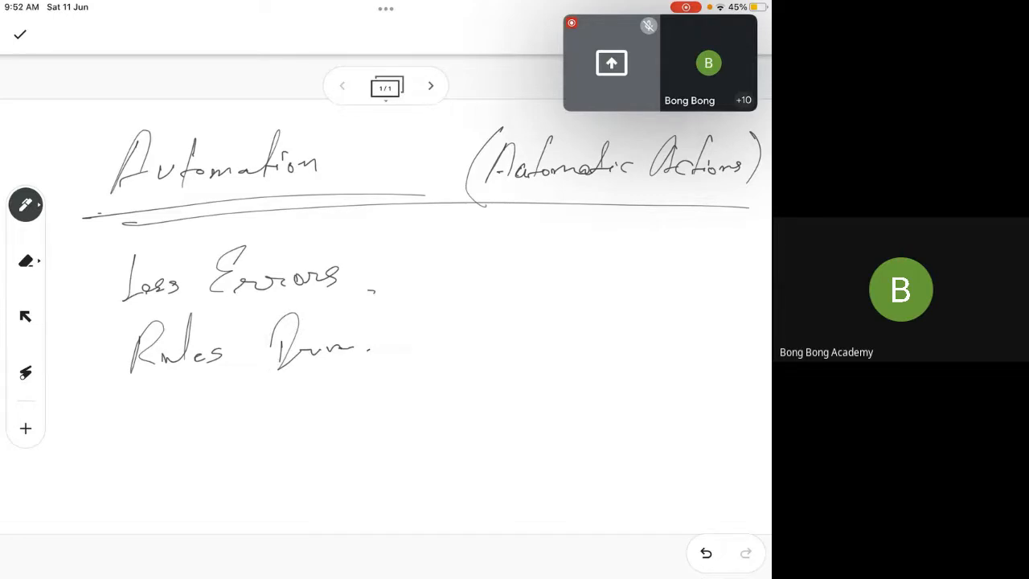
left_click_drag(128, 409, 164, 441)
mouse_move(175, 405)
left_mouse_down()
mouse_move(169, 440)
mouse_move(209, 442)
left_mouse_up()
mouse_move(256, 408)
left_mouse_down()
mouse_move(280, 440)
mouse_move(252, 454)
left_mouse_up()
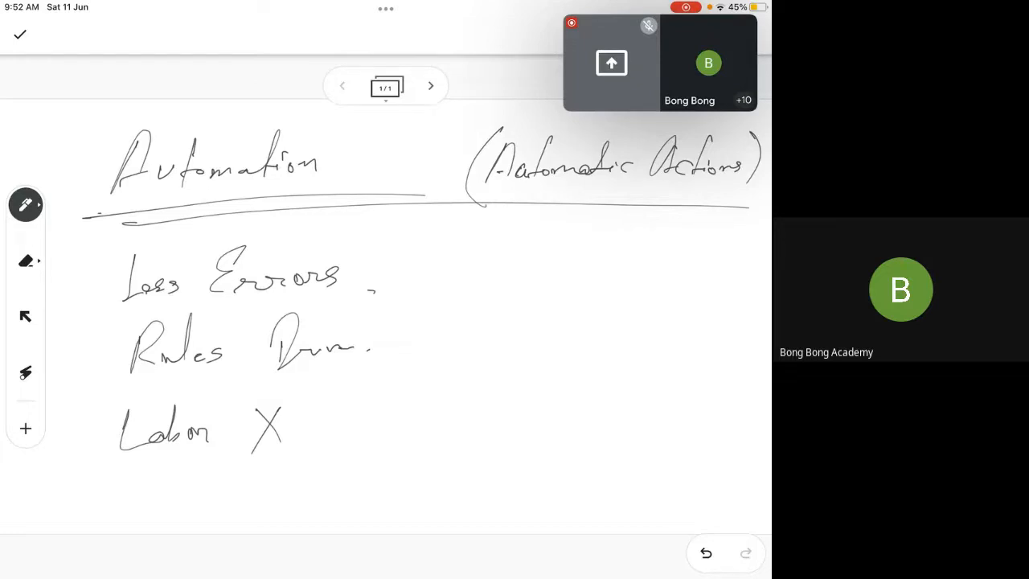
Erase the three benefit notes under the heading and return to the pen
left_click(25, 261)
mouse_move(121, 277)
left_mouse_down()
mouse_move(126, 289)
mouse_move(213, 250)
mouse_move(105, 308)
mouse_move(200, 359)
mouse_move(176, 365)
mouse_move(139, 404)
mouse_move(281, 451)
mouse_move(126, 448)
left_mouse_up()
left_click(25, 204)
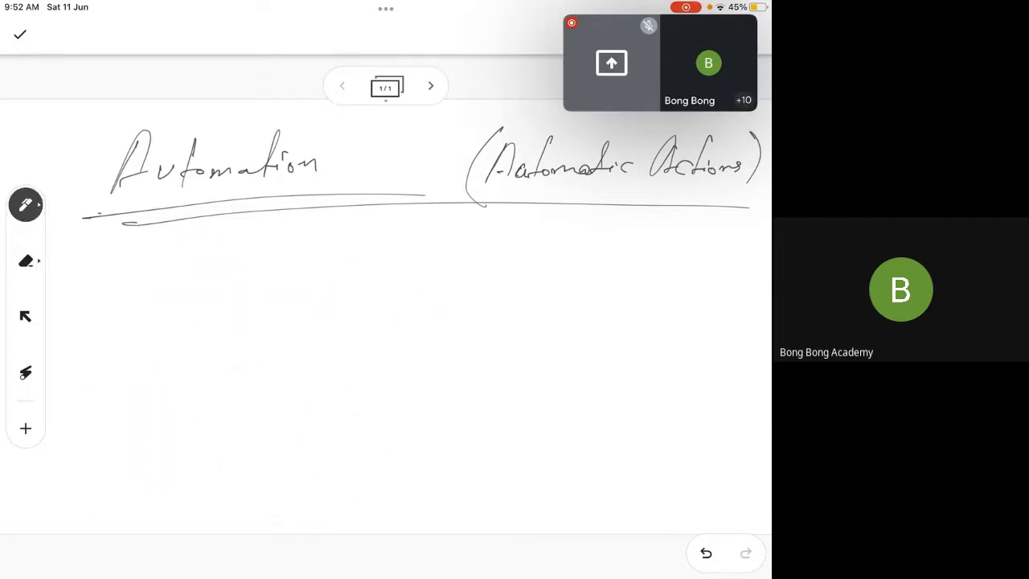
Handwrite "Codeless" below the heading and underline it
mouse_move(145, 253)
left_mouse_down()
mouse_move(131, 288)
mouse_move(143, 283)
left_mouse_up()
left_click_drag(151, 275, 196, 285)
mouse_move(223, 261)
left_mouse_down()
mouse_move(239, 253)
mouse_move(216, 283)
left_mouse_up()
left_click_drag(225, 275, 259, 279)
mouse_move(262, 266)
left_mouse_down()
mouse_move(275, 280)
mouse_move(302, 278)
left_mouse_up()
left_click_drag(84, 313, 323, 300)
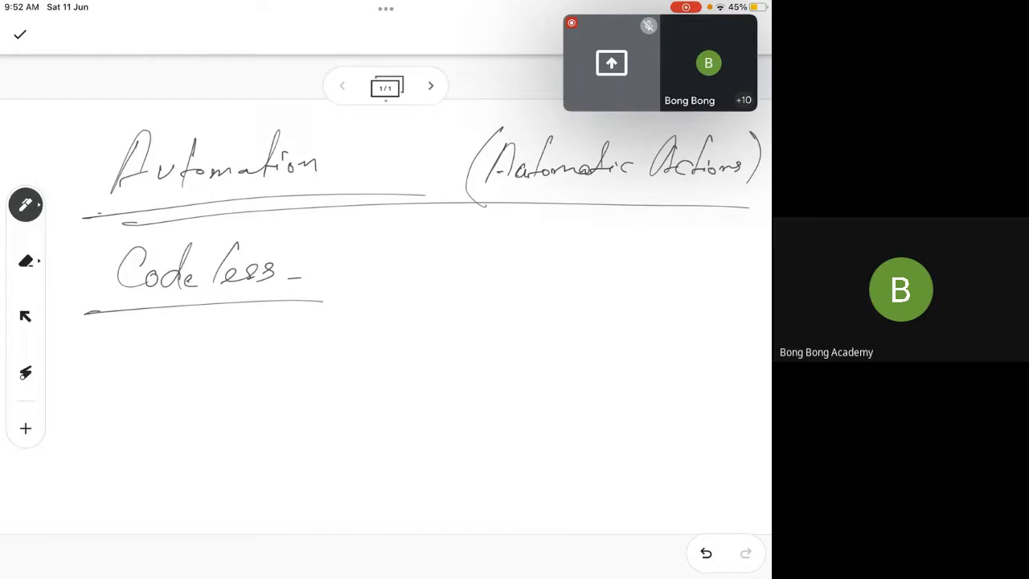
Erase the underlined word "Codeless" and switch back to the pen
left_click(25, 261)
mouse_move(137, 252)
left_mouse_down()
mouse_move(120, 274)
mouse_move(137, 312)
mouse_move(129, 324)
mouse_move(315, 307)
left_mouse_up()
left_click(25, 204)
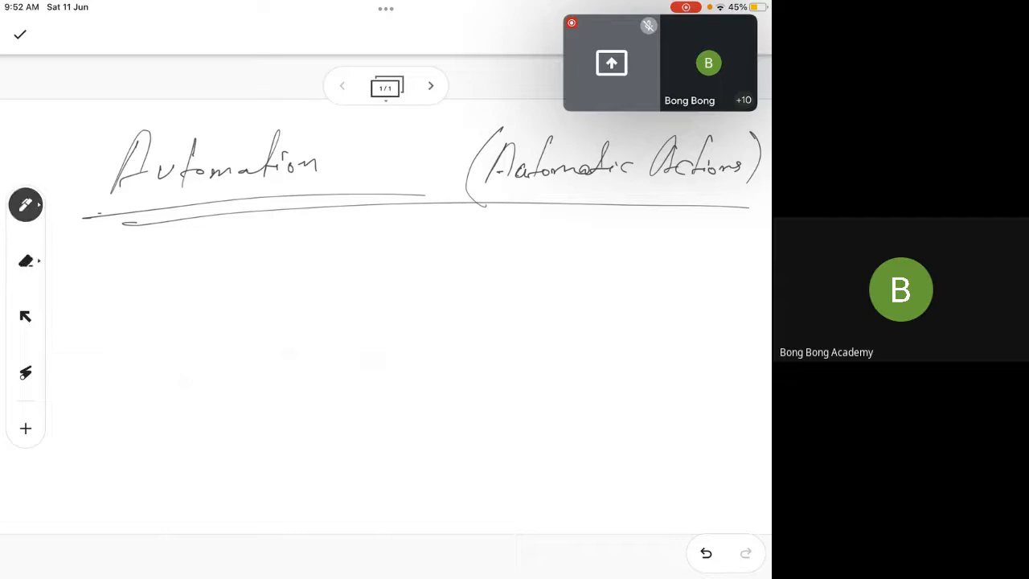
Draw a three-column comparison table with a header row below the heading
left_click_drag(317, 228, 319, 511)
left_click_drag(529, 227, 526, 519)
left_click_drag(73, 300, 762, 289)
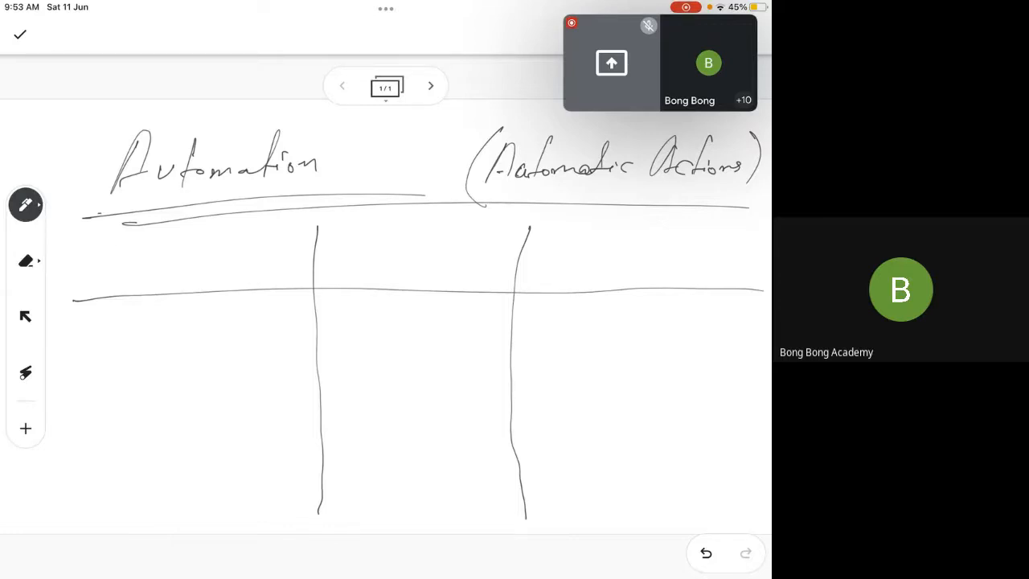
Head the first table column "Workflows" and write "Create task" as its first entry
mouse_move(113, 238)
left_mouse_down()
mouse_move(146, 235)
mouse_move(156, 262)
mouse_move(193, 255)
mouse_move(189, 287)
mouse_move(244, 243)
left_mouse_up()
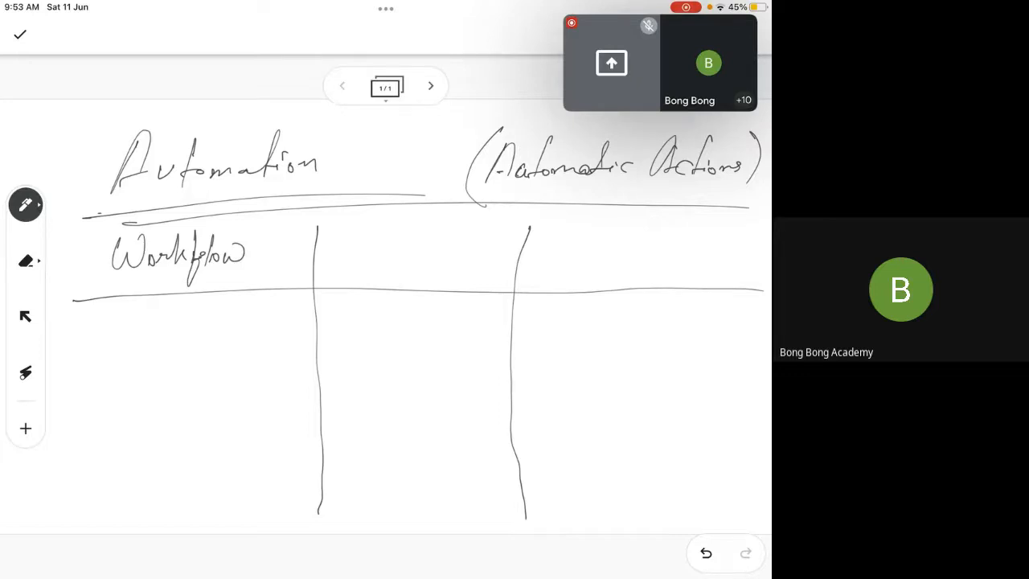
left_click_drag(261, 248, 250, 261)
mouse_move(119, 308)
left_mouse_down()
mouse_move(121, 337)
mouse_move(130, 328)
mouse_move(165, 337)
mouse_move(176, 326)
left_mouse_up()
mouse_move(222, 306)
left_mouse_down()
mouse_move(212, 336)
mouse_move(239, 333)
left_mouse_up()
left_click_drag(246, 326, 264, 330)
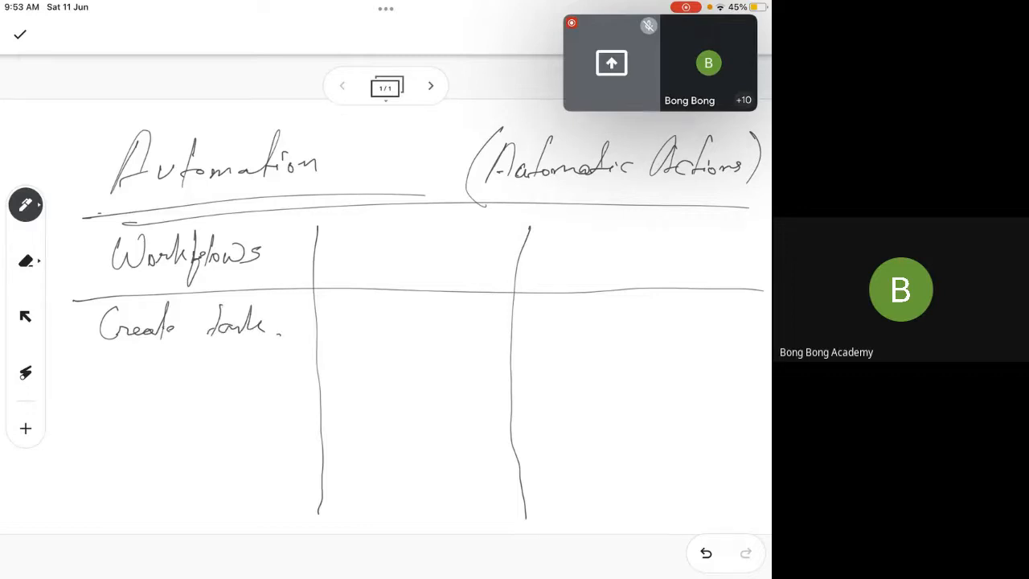
Write "Field update" as the second entry in the Workflows column
mouse_move(97, 364)
left_mouse_down()
mouse_move(94, 392)
mouse_move(111, 360)
left_mouse_up()
left_click_drag(96, 383, 114, 391)
left_click_drag(115, 386, 127, 391)
left_click_drag(139, 381, 143, 392)
mouse_move(164, 371)
left_mouse_down()
mouse_move(177, 383)
mouse_move(174, 402)
left_mouse_up()
left_click_drag(173, 376, 193, 386)
left_click_drag(207, 353, 213, 385)
mouse_move(231, 353)
left_mouse_down()
mouse_move(230, 384)
mouse_move(246, 384)
mouse_move(233, 368)
left_mouse_up()
left_click(255, 382)
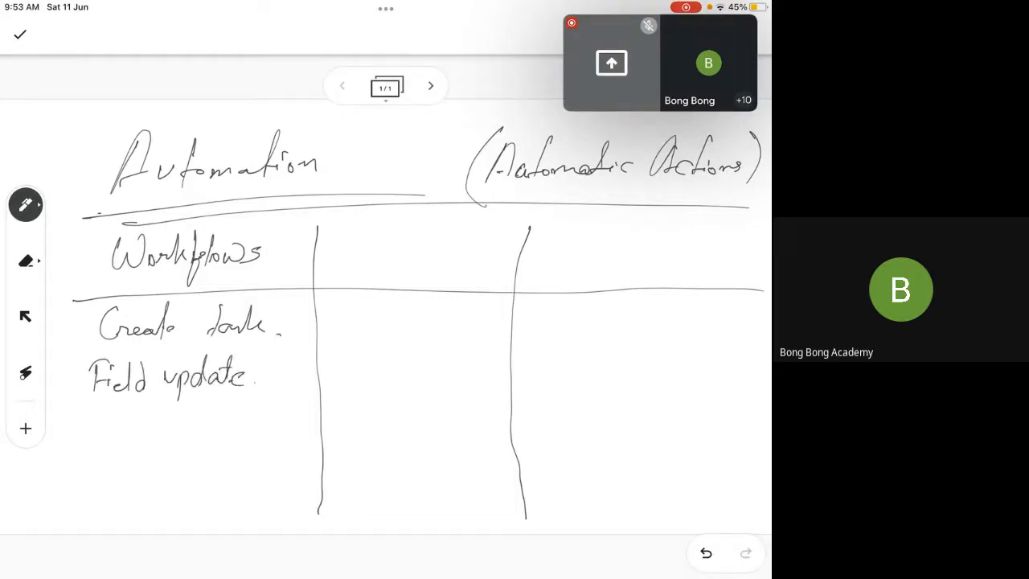
Double-underline "Field update" and "Create", and add a circled "1RC/E" beside the Workflows header
left_click_drag(98, 404, 182, 399)
left_click_drag(96, 408, 190, 406)
left_click_drag(147, 352, 171, 349)
left_click_drag(144, 358, 164, 356)
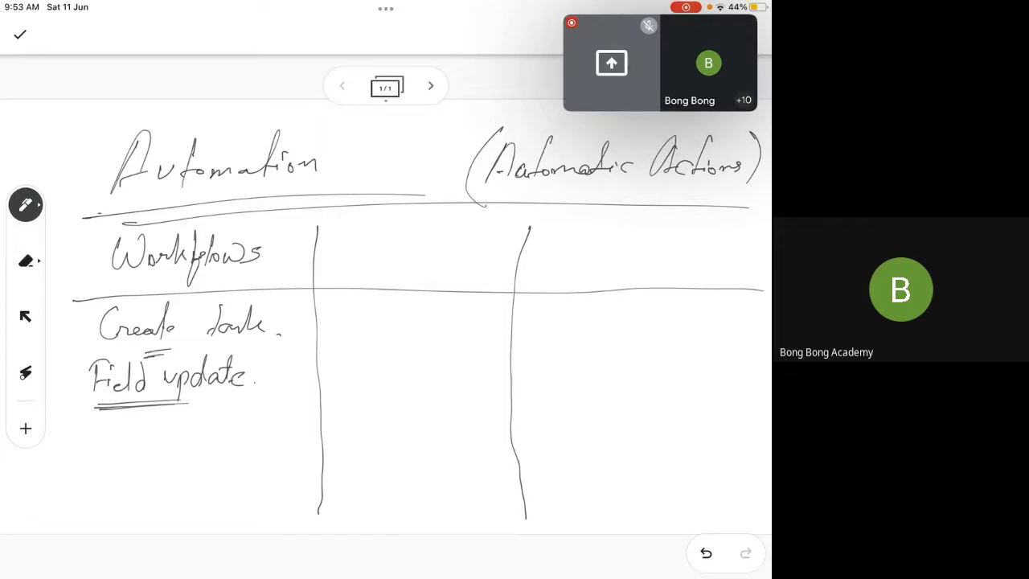
mouse_move(50, 291)
left_mouse_down()
mouse_move(49, 306)
mouse_move(74, 310)
mouse_move(83, 281)
mouse_move(85, 304)
mouse_move(98, 300)
mouse_move(88, 320)
mouse_move(88, 265)
left_mouse_up()
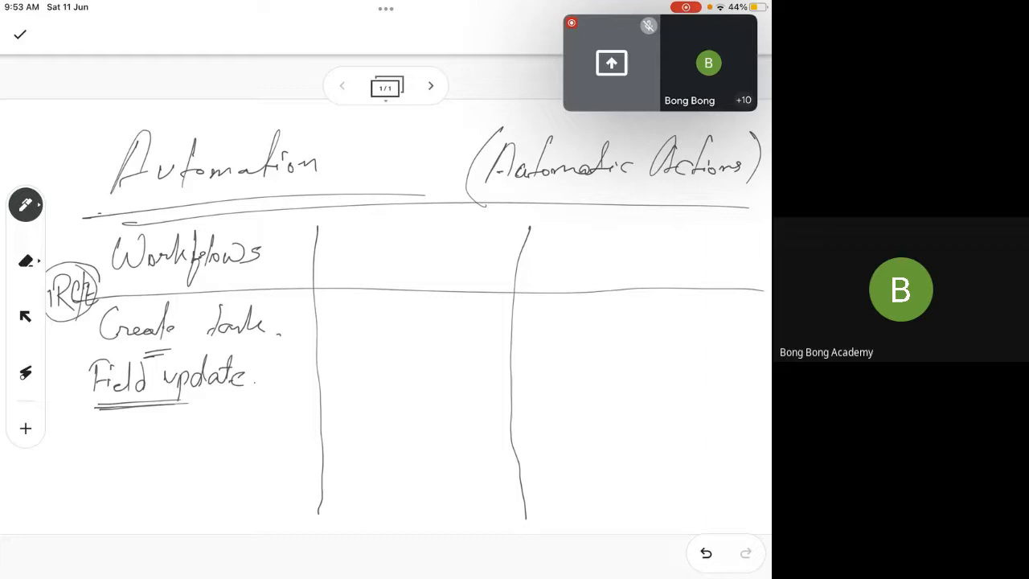
Draw arrows in front of "Create task", "Field update" and the empty third line of the Workflows column
left_click_drag(59, 342, 76, 347)
left_click_drag(55, 391, 76, 390)
left_click_drag(71, 385, 71, 395)
left_click_drag(51, 445, 79, 442)
left_click_drag(74, 439, 75, 449)
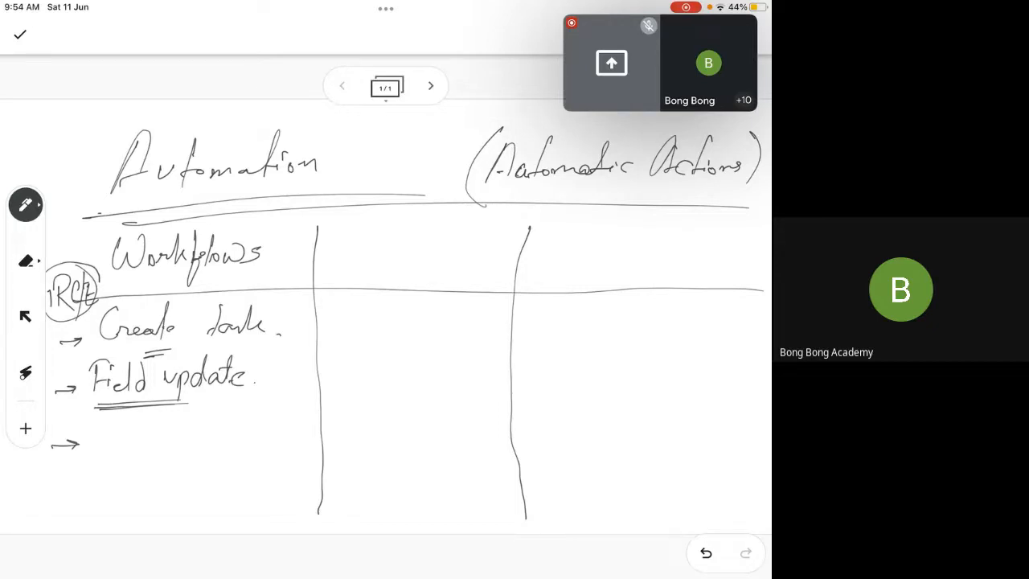
Add "Emails (Notification)" and an arrowed, underlined "Outbound Message" to the Workflows column
mouse_move(120, 424)
left_mouse_down()
mouse_move(130, 450)
mouse_move(183, 444)
left_mouse_up()
left_click(207, 443)
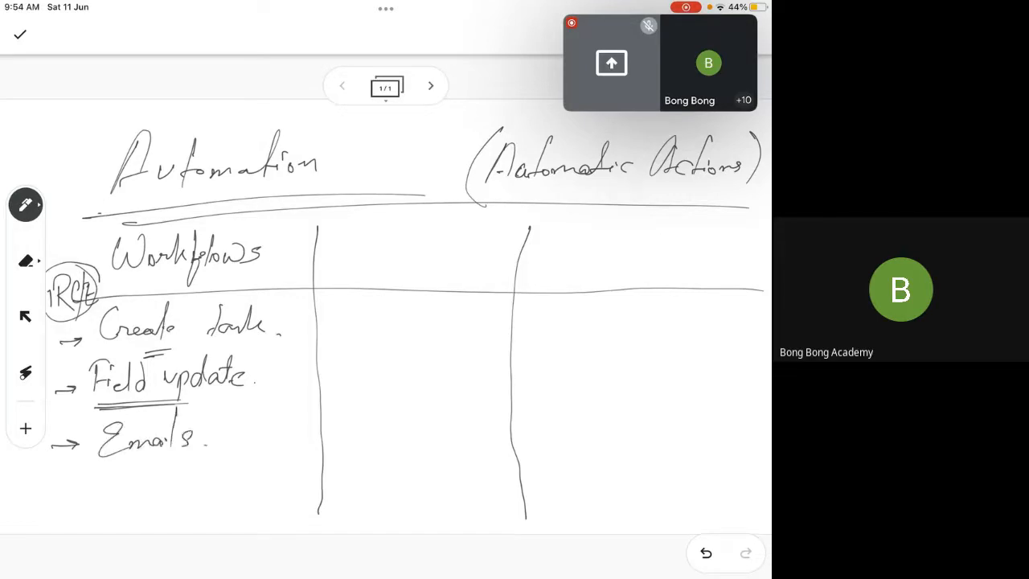
left_click_drag(43, 487, 86, 482)
mouse_move(228, 410)
left_mouse_down()
mouse_move(217, 453)
mouse_move(256, 416)
mouse_move(264, 459)
mouse_move(294, 434)
mouse_move(311, 449)
left_mouse_up()
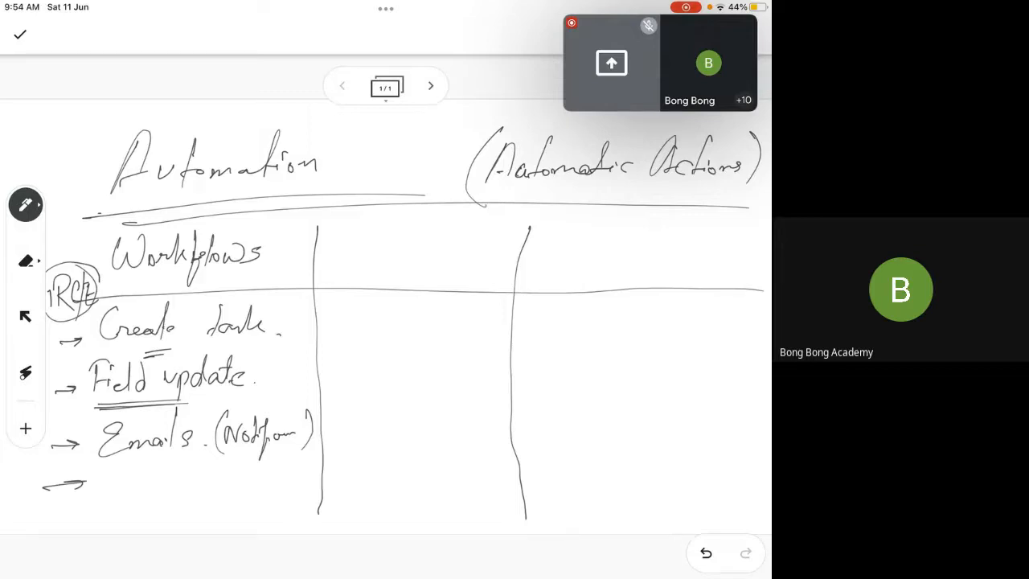
mouse_move(119, 467)
left_mouse_down()
mouse_move(114, 479)
mouse_move(140, 466)
mouse_move(151, 489)
mouse_move(211, 465)
mouse_move(233, 484)
mouse_move(279, 479)
mouse_move(250, 524)
left_mouse_up()
left_click_drag(278, 483, 289, 481)
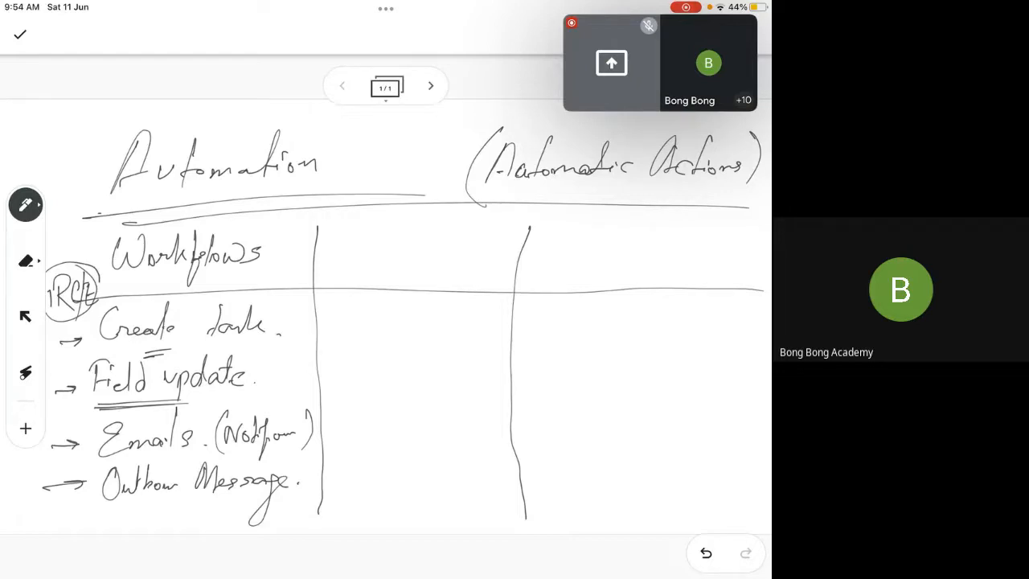
mouse_move(145, 505)
left_mouse_down()
mouse_move(191, 502)
mouse_move(178, 508)
left_mouse_up()
Mark the Workflows header with a cross and put a check mark beside each of its four actions
mouse_move(268, 207)
left_mouse_down()
mouse_move(287, 229)
mouse_move(259, 234)
left_mouse_up()
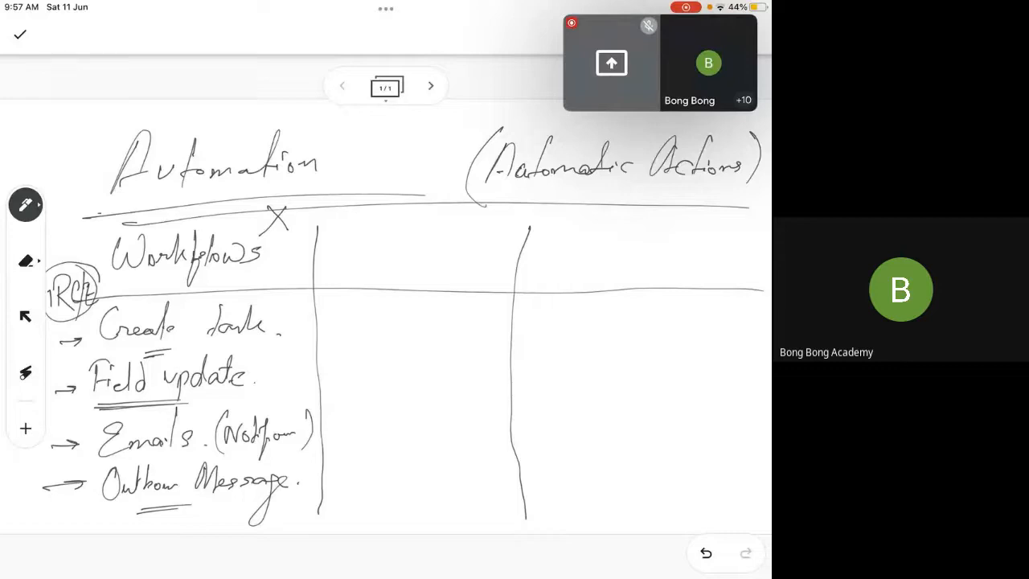
left_click_drag(285, 310, 301, 297)
left_click_drag(257, 372, 275, 359)
left_click_drag(301, 413, 315, 401)
left_click_drag(294, 476, 311, 459)
Retrace the four arrows in the Workflows column and label the actions in sequence, starting with A1 and A2
mouse_move(53, 348)
left_mouse_down()
mouse_move(83, 344)
mouse_move(70, 353)
left_mouse_up()
left_click_drag(50, 394, 80, 391)
left_click_drag(67, 388, 69, 405)
left_click_drag(48, 447, 77, 446)
left_click_drag(59, 444, 87, 487)
left_click_drag(52, 341, 63, 326)
mouse_move(53, 383)
left_mouse_down()
mouse_move(62, 372)
mouse_move(70, 378)
left_mouse_up()
mouse_move(54, 430)
left_mouse_down()
mouse_move(53, 444)
mouse_move(66, 429)
left_mouse_up()
left_click_drag(49, 480, 54, 472)
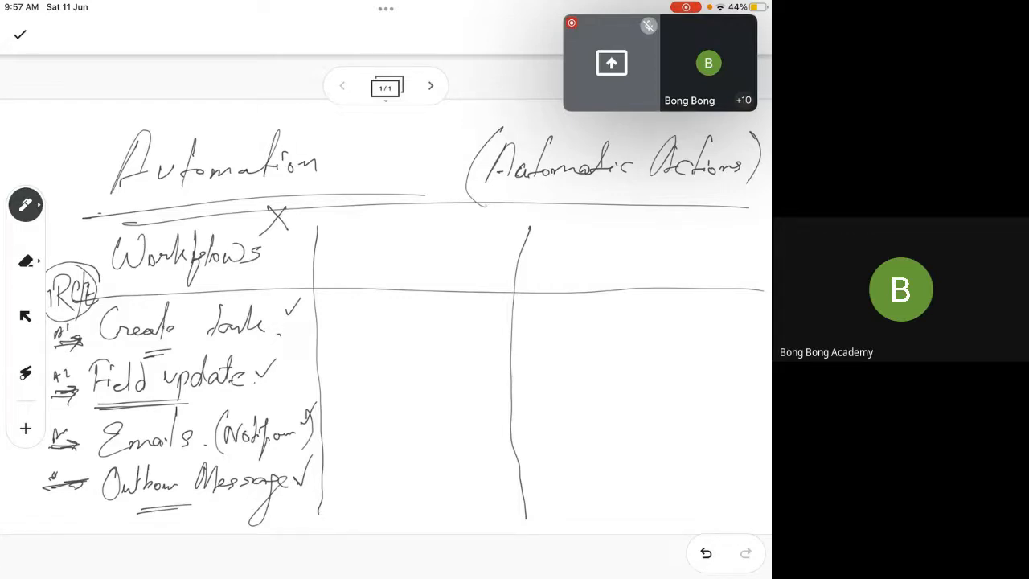
Head the second table column "Process builders" and underline it
mouse_move(351, 257)
left_mouse_down()
mouse_move(375, 233)
mouse_move(371, 245)
mouse_move(394, 247)
left_mouse_up()
mouse_move(413, 242)
left_mouse_down()
mouse_move(410, 254)
mouse_move(482, 254)
left_mouse_up()
mouse_move(484, 246)
left_mouse_down()
mouse_move(492, 253)
mouse_move(497, 223)
left_mouse_up()
left_click_drag(491, 243, 510, 251)
left_click_drag(506, 244, 517, 249)
left_click_drag(379, 276, 425, 275)
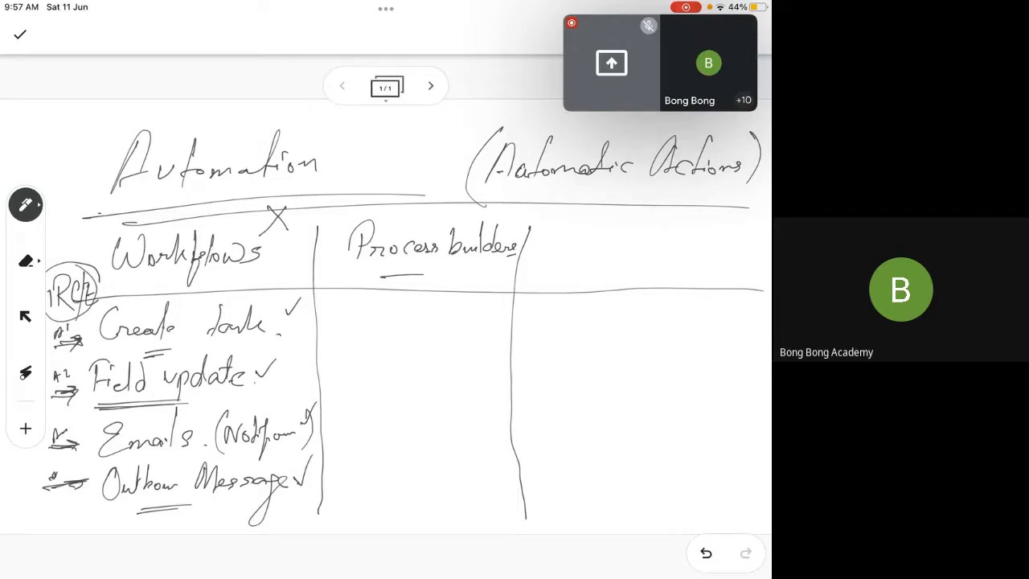
Write "+ Create Records" as the first entry in the Process builders column
left_click_drag(334, 320, 360, 317)
left_click_drag(347, 310, 348, 330)
mouse_move(398, 304)
left_mouse_down()
mouse_move(394, 328)
mouse_move(455, 330)
left_mouse_up()
left_click_drag(431, 315, 455, 313)
left_click_drag(376, 366, 386, 347)
left_click_drag(411, 354, 452, 363)
left_click_drag(471, 349, 460, 364)
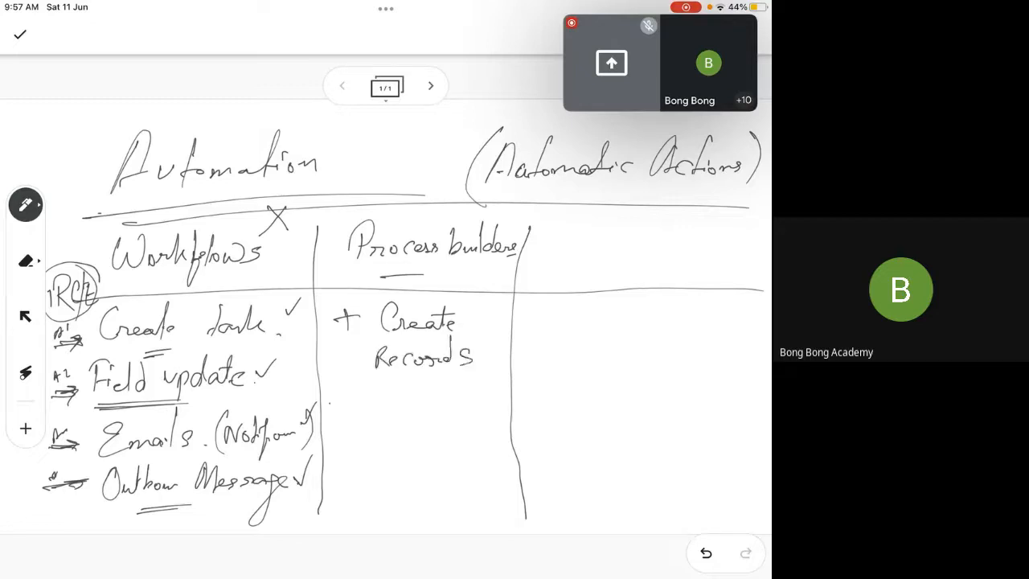
Add "+ Update..." and "+ Code" to the Process builders column, circling "Code"
left_click_drag(328, 401, 353, 401)
mouse_move(342, 387)
left_mouse_down()
mouse_move(342, 410)
mouse_move(383, 384)
left_mouse_up()
mouse_move(386, 398)
left_mouse_down()
mouse_move(388, 419)
mouse_move(415, 404)
left_mouse_up()
left_click_drag(426, 392, 433, 376)
left_click(455, 398)
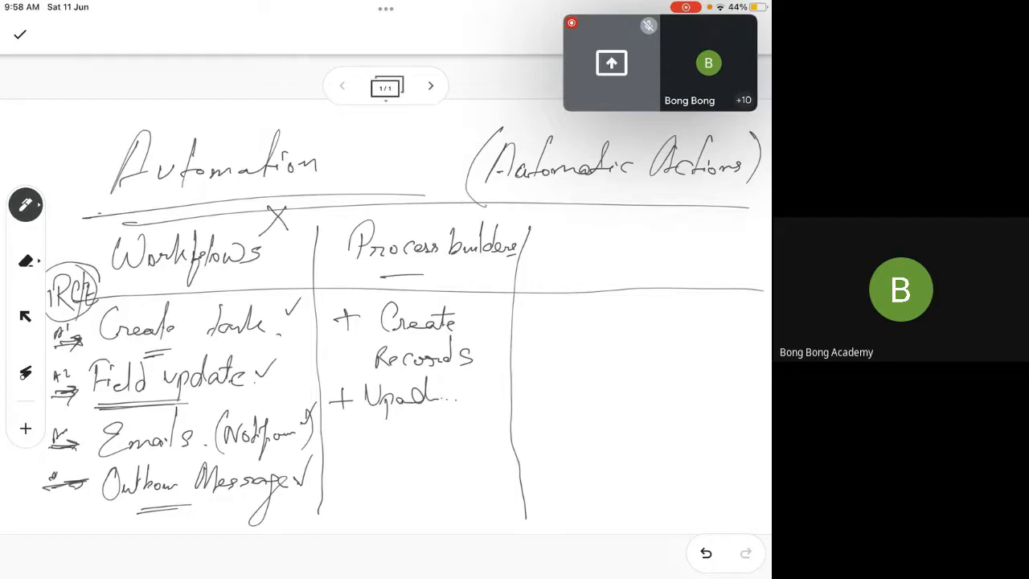
mouse_move(332, 442)
left_mouse_down()
mouse_move(365, 442)
mouse_move(351, 457)
left_mouse_up()
mouse_move(405, 438)
left_mouse_down()
mouse_move(403, 457)
mouse_move(448, 455)
mouse_move(400, 459)
left_mouse_up()
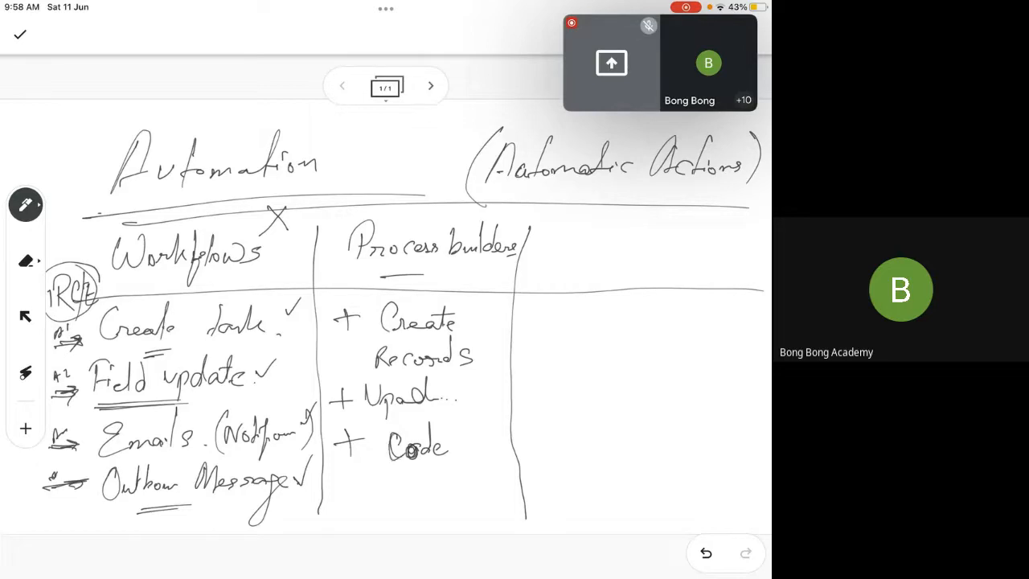
mouse_move(460, 439)
left_mouse_down()
mouse_move(396, 482)
mouse_move(447, 452)
left_mouse_up()
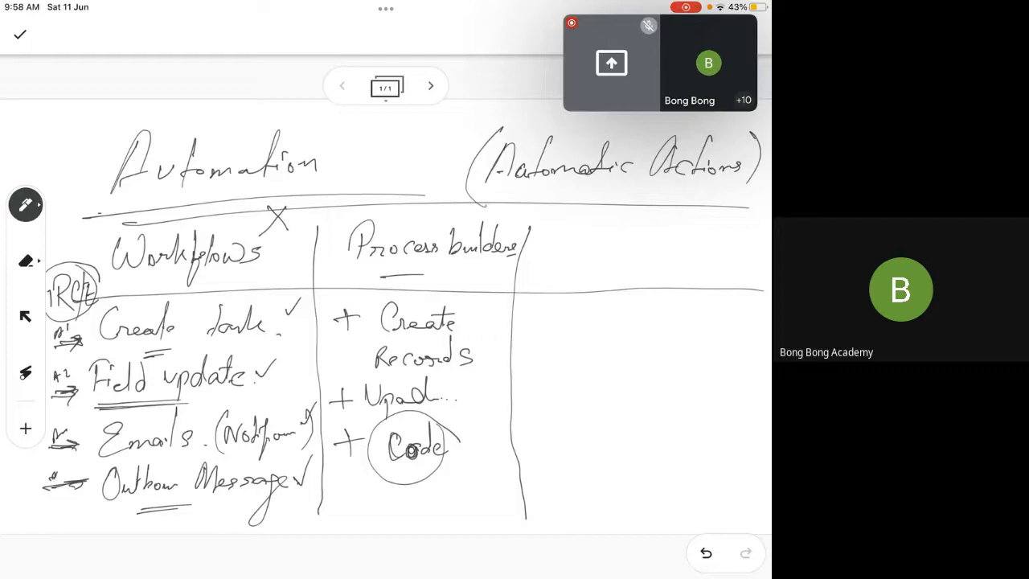
Mark the Process builders header with a cross and head the third column with an underlined "Flows"
mouse_move(443, 193)
left_mouse_down()
mouse_move(468, 226)
mouse_move(435, 234)
left_mouse_up()
left_click_drag(601, 230, 596, 262)
mouse_move(595, 233)
left_mouse_down()
mouse_move(617, 228)
mouse_move(617, 247)
left_mouse_up()
mouse_move(632, 223)
left_mouse_down()
mouse_move(627, 259)
mouse_move(674, 239)
left_mouse_up()
left_click_drag(695, 237, 685, 259)
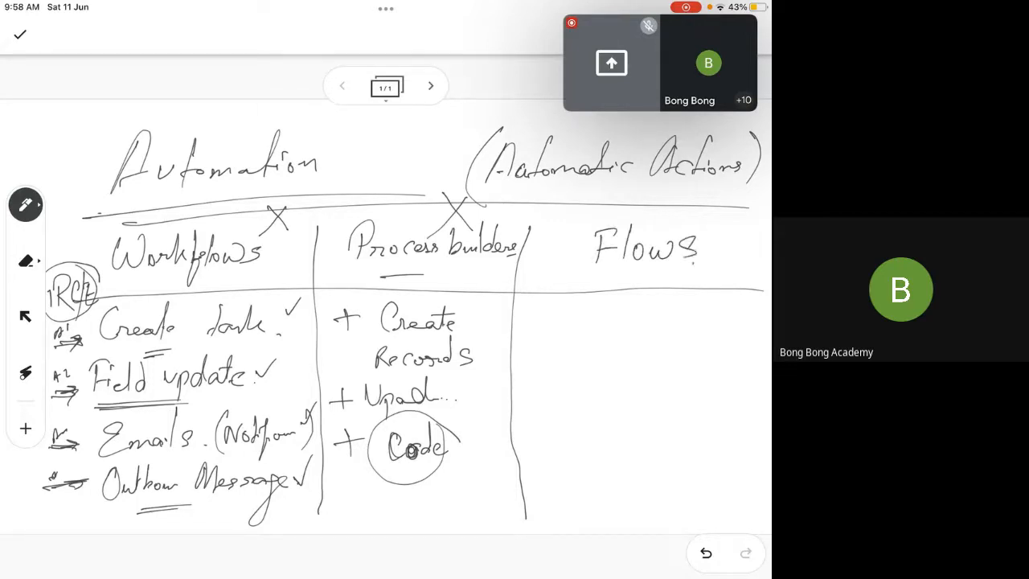
left_click_drag(574, 277, 714, 270)
Strike through the Workflows and Process builders headers, re-circle the Workflows "RC/E" and add a circled "RC/E" under Process builders
left_click_drag(121, 287, 294, 255)
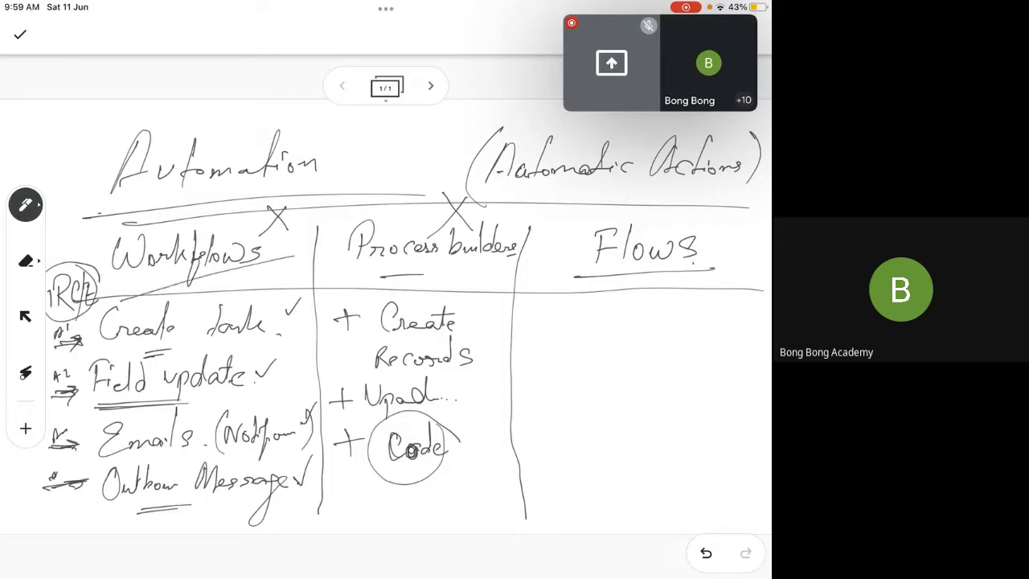
left_click_drag(316, 304, 496, 259)
mouse_move(90, 263)
left_mouse_down()
mouse_move(47, 277)
mouse_move(98, 293)
left_mouse_up()
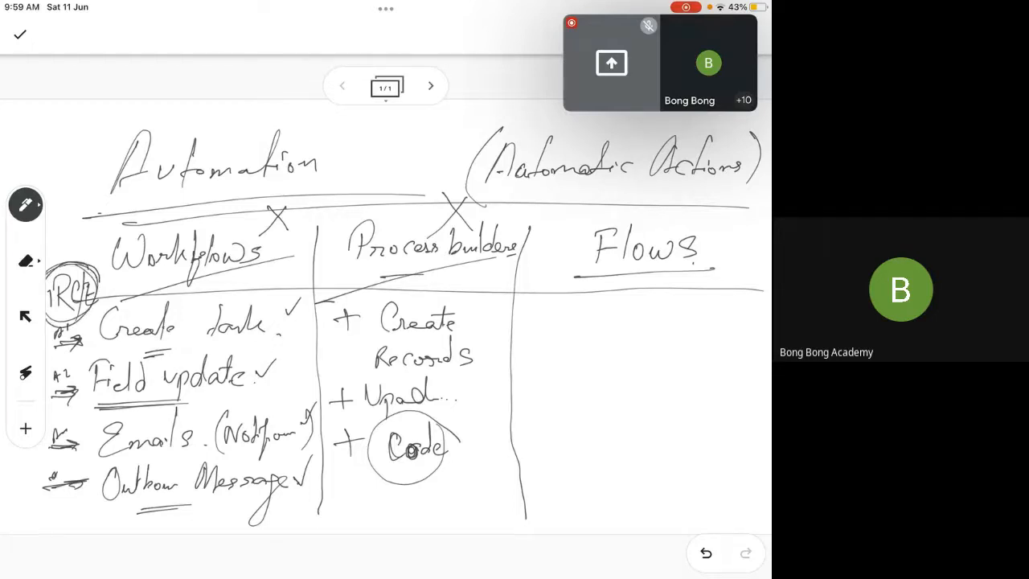
left_click_drag(322, 272, 333, 288)
mouse_move(352, 267)
left_mouse_down()
mouse_move(341, 299)
mouse_move(360, 296)
mouse_move(314, 307)
left_mouse_up()
Write two circled "C/E" entries under Flows, with an arrow to the first and a check mark above each
left_click_drag(532, 329, 609, 342)
mouse_move(625, 320)
left_mouse_down()
mouse_move(624, 344)
mouse_move(635, 324)
mouse_move(627, 289)
left_mouse_up()
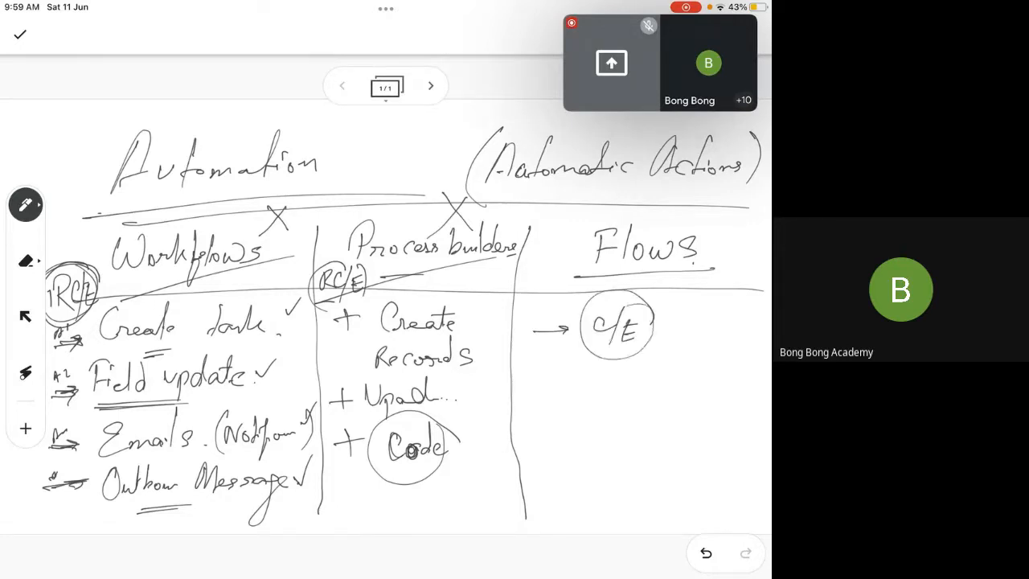
mouse_move(729, 309)
left_mouse_down()
mouse_move(690, 336)
mouse_move(704, 307)
left_mouse_up()
left_click_drag(707, 324, 707, 333)
left_click_drag(719, 314, 698, 359)
left_click_drag(719, 333, 725, 349)
left_click_drag(718, 341, 727, 338)
left_click_drag(552, 302, 603, 281)
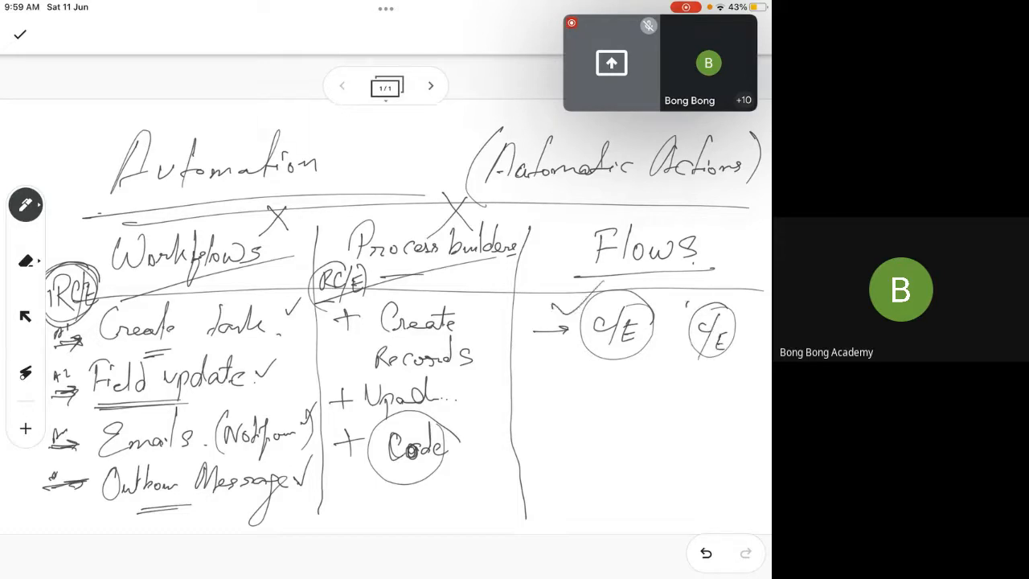
left_click_drag(688, 302, 746, 278)
Label the first Flows "C/E" as "Before", and the second one plus the Workflows and Process builders columns as "After"
mouse_move(522, 313)
left_mouse_down()
mouse_move(540, 312)
mouse_move(543, 283)
mouse_move(559, 287)
mouse_move(555, 334)
left_mouse_up()
left_click_drag(569, 299, 584, 297)
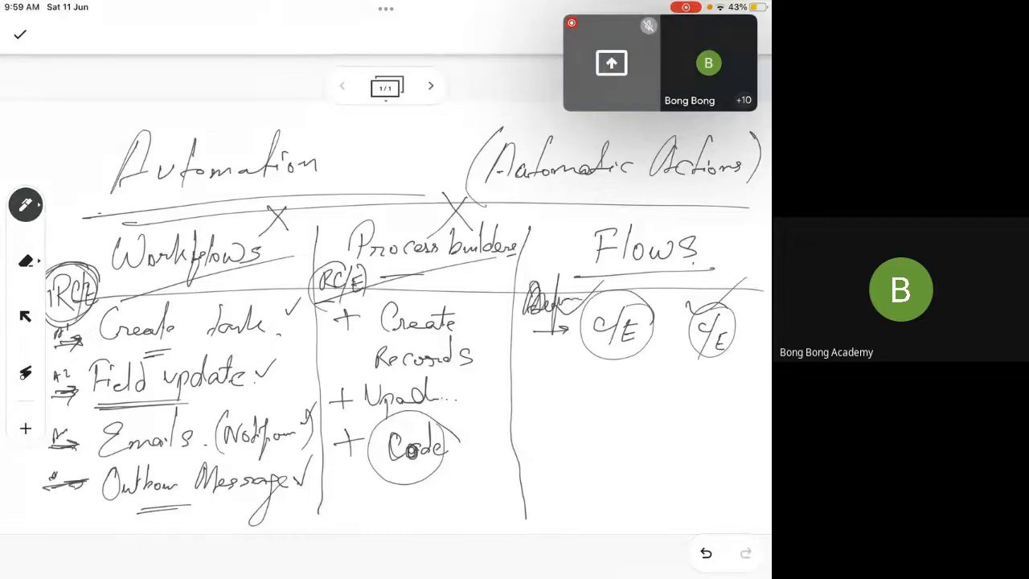
mouse_move(418, 290)
left_mouse_down()
mouse_move(429, 270)
mouse_move(436, 278)
mouse_move(448, 269)
mouse_move(468, 285)
left_mouse_up()
mouse_move(233, 301)
left_mouse_down()
mouse_move(260, 269)
mouse_move(291, 280)
left_mouse_up()
left_click(449, 286)
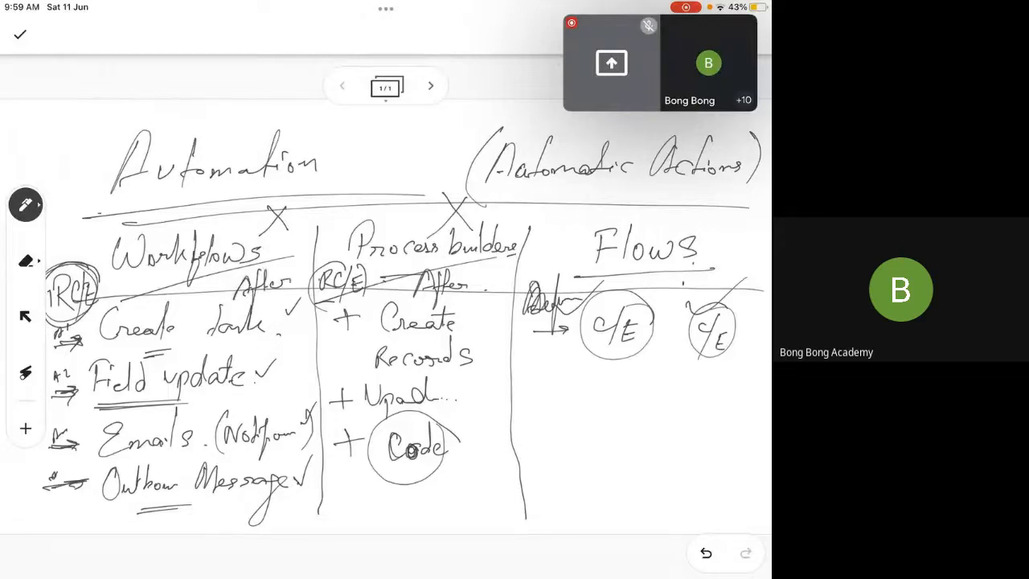
mouse_move(672, 303)
left_mouse_down()
mouse_move(685, 275)
mouse_move(695, 281)
left_mouse_up()
left_click_drag(693, 274, 688, 320)
left_click_drag(694, 291, 713, 290)
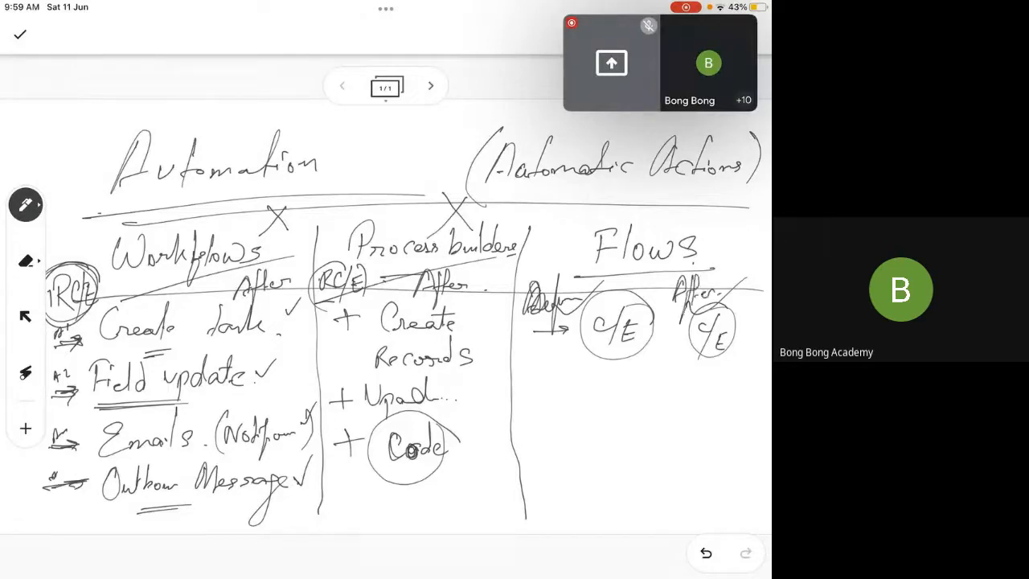
Add the entries "+ UI (Screens)" and "+ Schedules" to the Flows column
left_click_drag(526, 397, 563, 395)
mouse_move(543, 384)
left_mouse_down()
mouse_move(544, 412)
mouse_move(584, 408)
mouse_move(595, 388)
mouse_move(640, 413)
left_mouse_up()
mouse_move(669, 384)
left_mouse_down()
mouse_move(648, 405)
mouse_move(675, 404)
left_mouse_up()
left_click_drag(682, 403, 737, 405)
left_click_drag(743, 372, 751, 402)
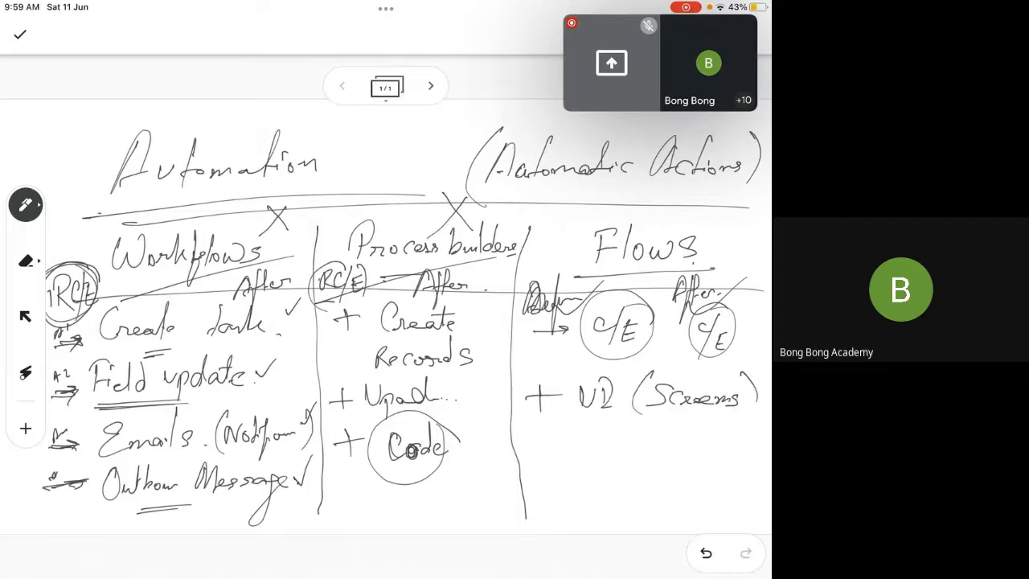
mouse_move(527, 441)
left_mouse_down()
mouse_move(558, 440)
mouse_move(545, 455)
left_mouse_up()
mouse_move(598, 428)
left_mouse_down()
mouse_move(580, 446)
mouse_move(639, 445)
mouse_move(653, 427)
mouse_move(662, 447)
mouse_move(675, 445)
left_mouse_up()
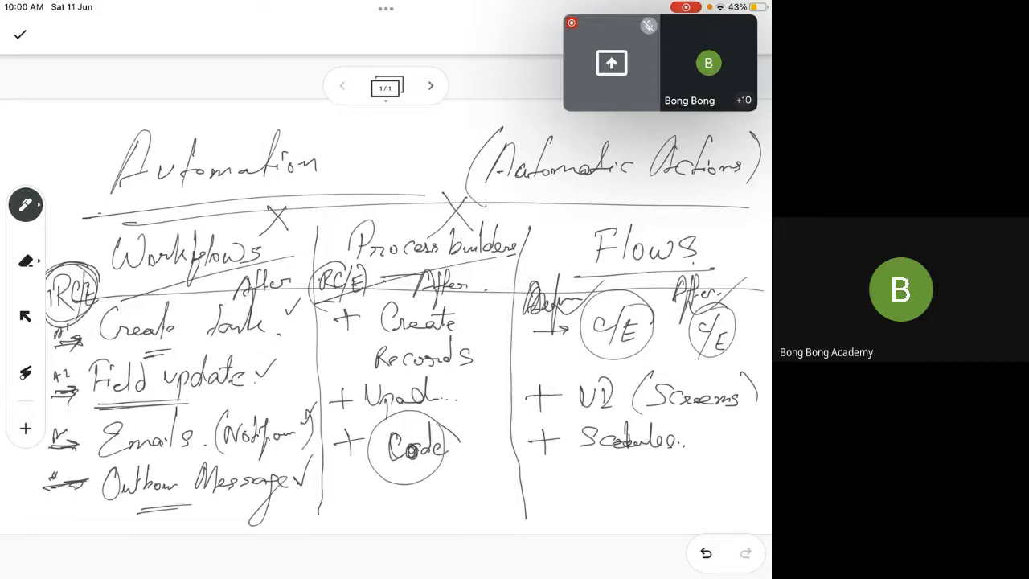
Add the handwritten entry "+ Code" to the Flows column below Schedules
left_click_drag(547, 480, 574, 477)
left_click_drag(561, 468, 560, 487)
mouse_move(617, 476)
left_mouse_down()
mouse_move(616, 487)
mouse_move(630, 477)
mouse_move(648, 488)
left_mouse_up()
mouse_move(651, 463)
left_mouse_down()
mouse_move(653, 487)
mouse_move(667, 485)
left_mouse_up()
left_click(669, 486)
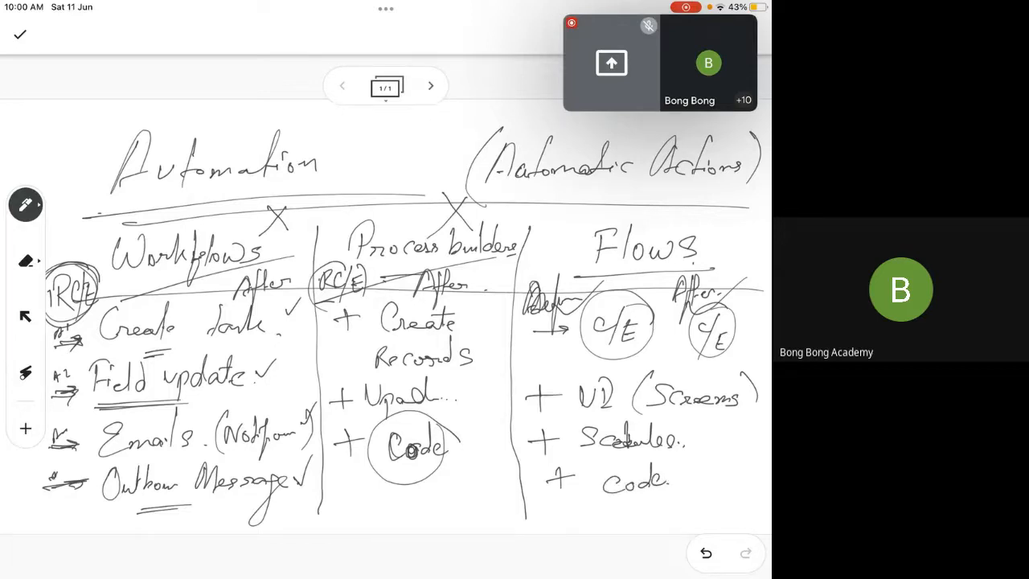
Draw another plus sign below the Code entry in the Flows column and circle the Flows heading several times
mouse_move(549, 523)
left_mouse_down()
mouse_move(579, 519)
mouse_move(567, 530)
left_mouse_up()
mouse_move(732, 236)
left_mouse_down()
mouse_move(696, 204)
mouse_move(588, 292)
mouse_move(739, 246)
mouse_move(553, 255)
mouse_move(684, 291)
mouse_move(646, 201)
mouse_move(679, 291)
mouse_move(666, 210)
left_mouse_up()
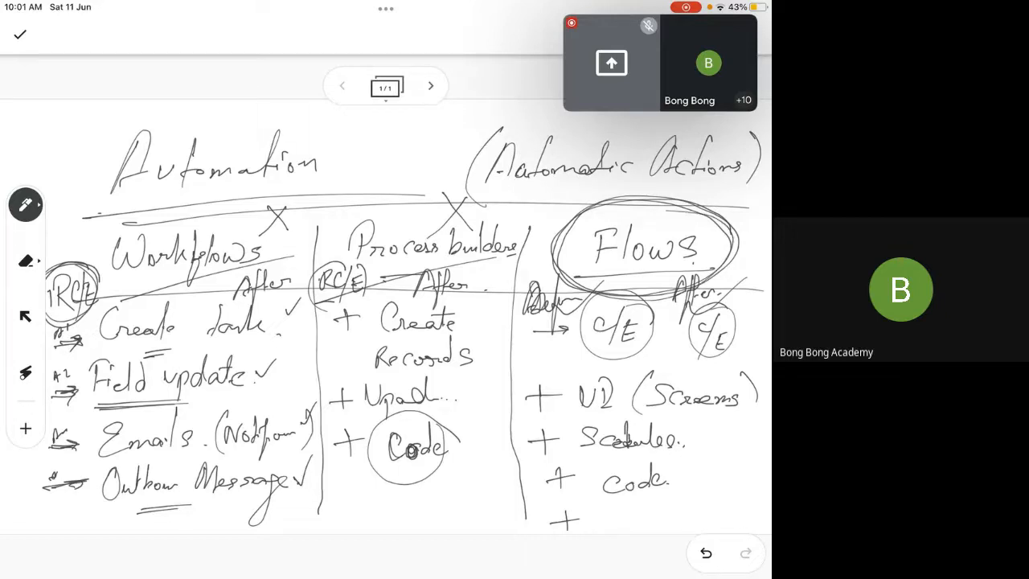
mouse_move(360, 147)
left_mouse_down()
mouse_move(368, 119)
mouse_move(376, 135)
mouse_move(502, 121)
left_mouse_up()
left_click_drag(386, 157, 499, 138)
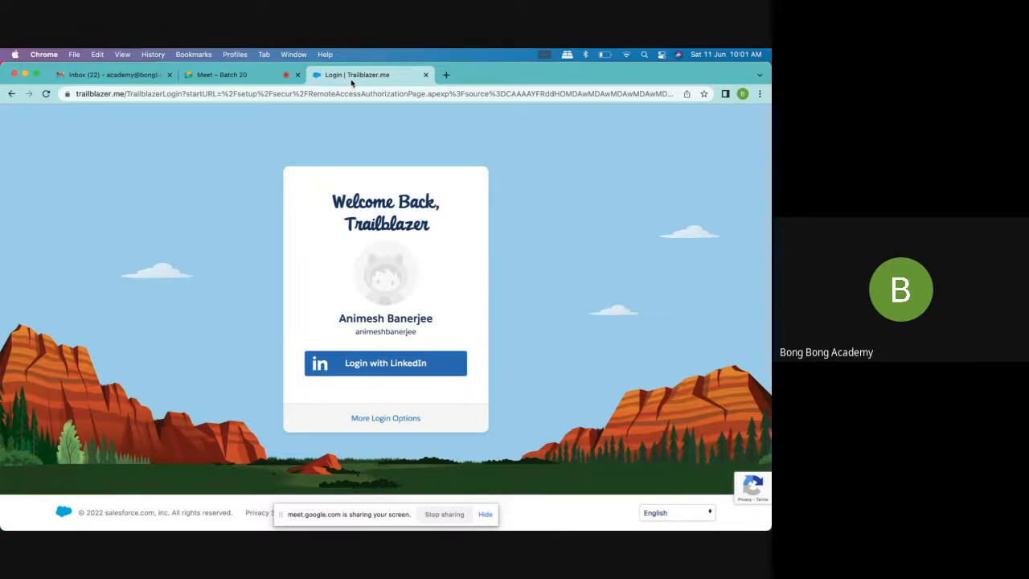
Switch to Chrome, log in to Trailhead with LinkedIn and open the Hands-On Orgs list
left_click(421, 365)
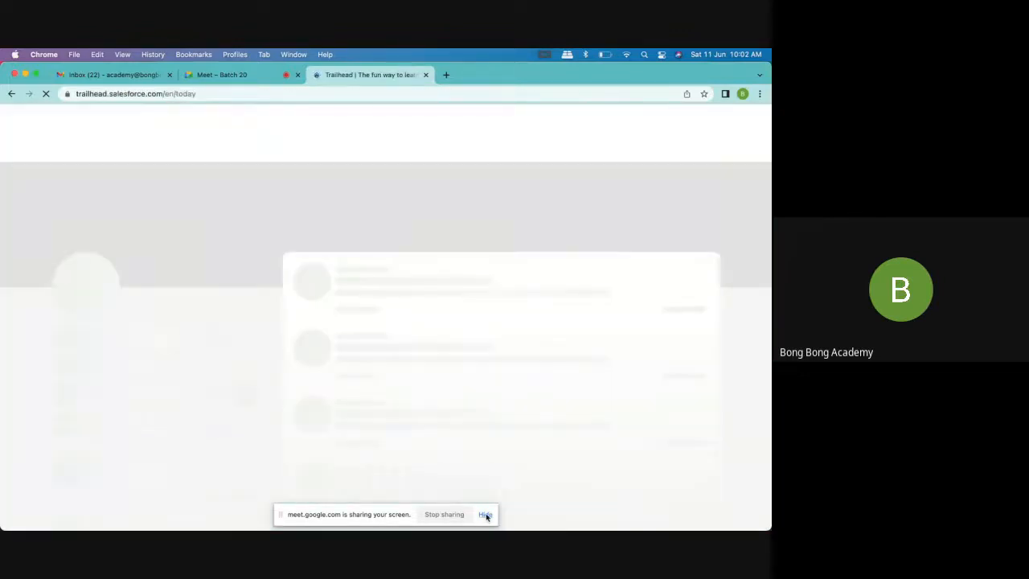
left_click(486, 516)
left_click(705, 122)
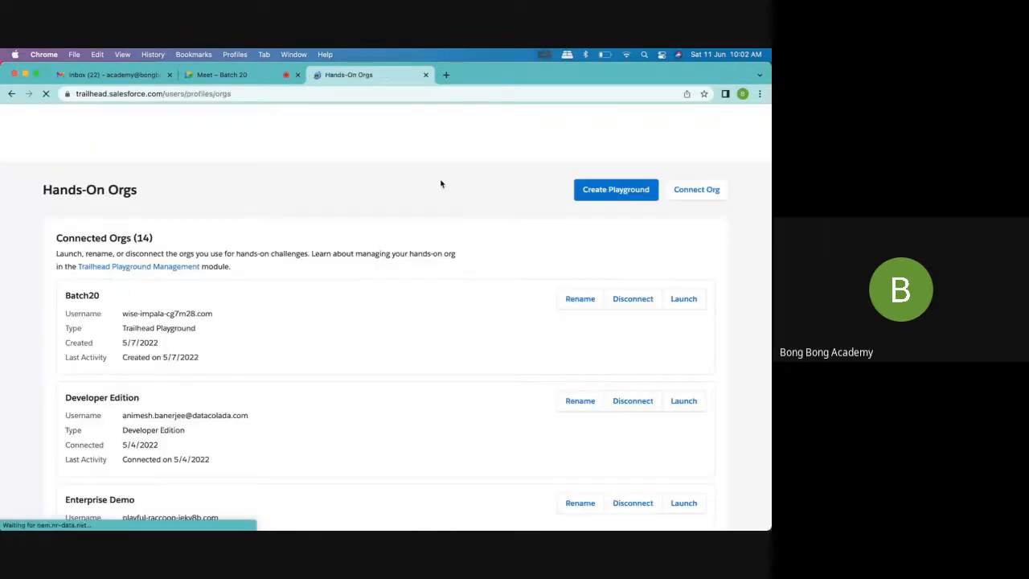
Launch the Batch20 playground and close the Hands-On Orgs page
left_click(683, 300)
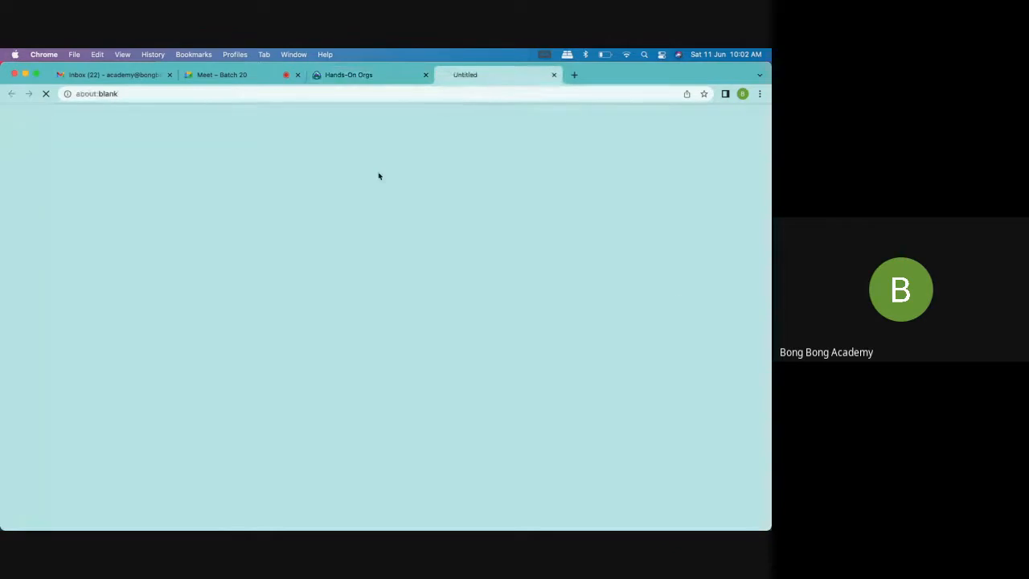
left_click(382, 89)
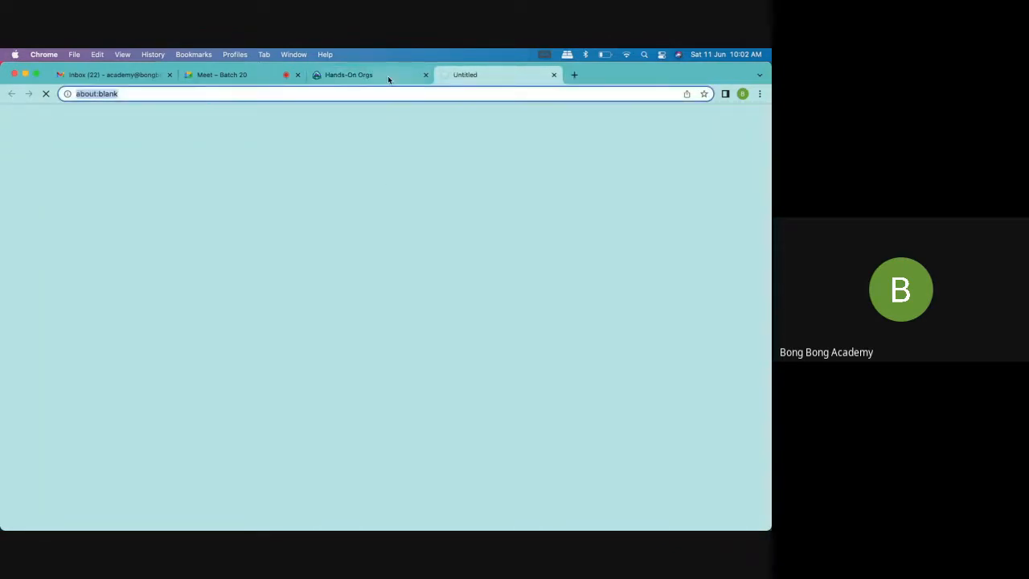
left_click(388, 76)
left_click(426, 75)
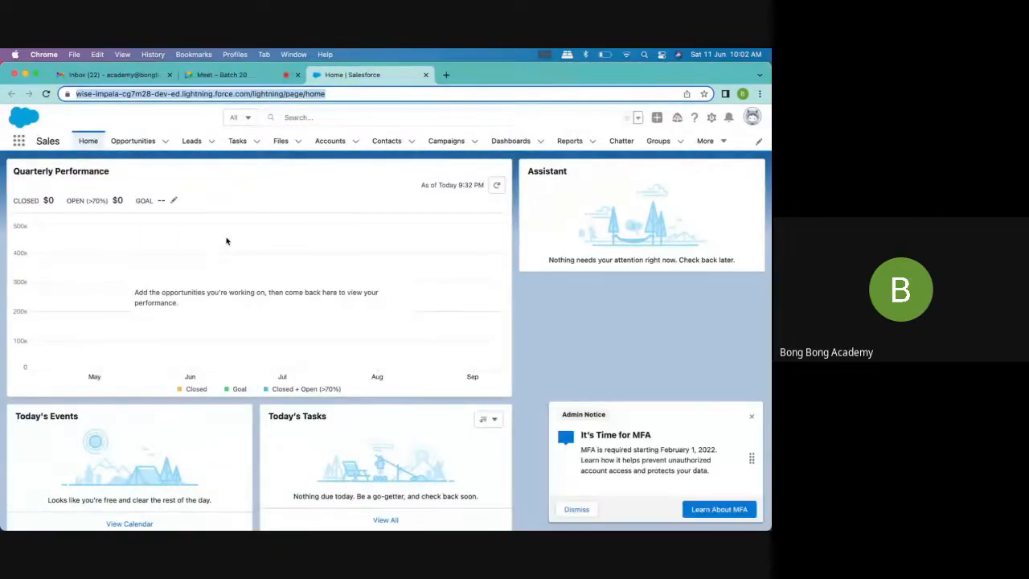
Dismiss the MFA admin notice, open Setup for the current app and close the Enable Lightning on tablet prompt
left_click(751, 417)
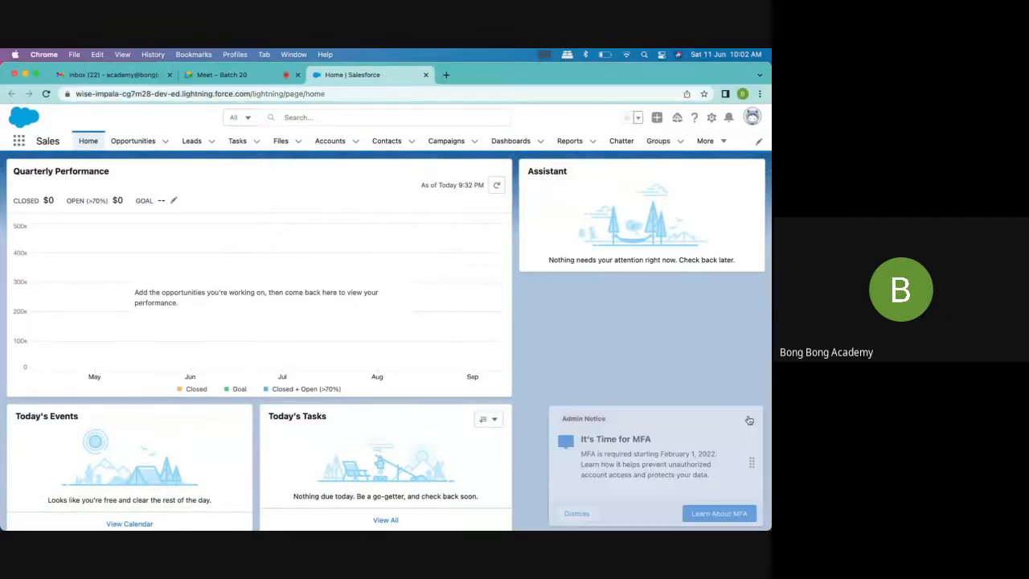
left_click(711, 117)
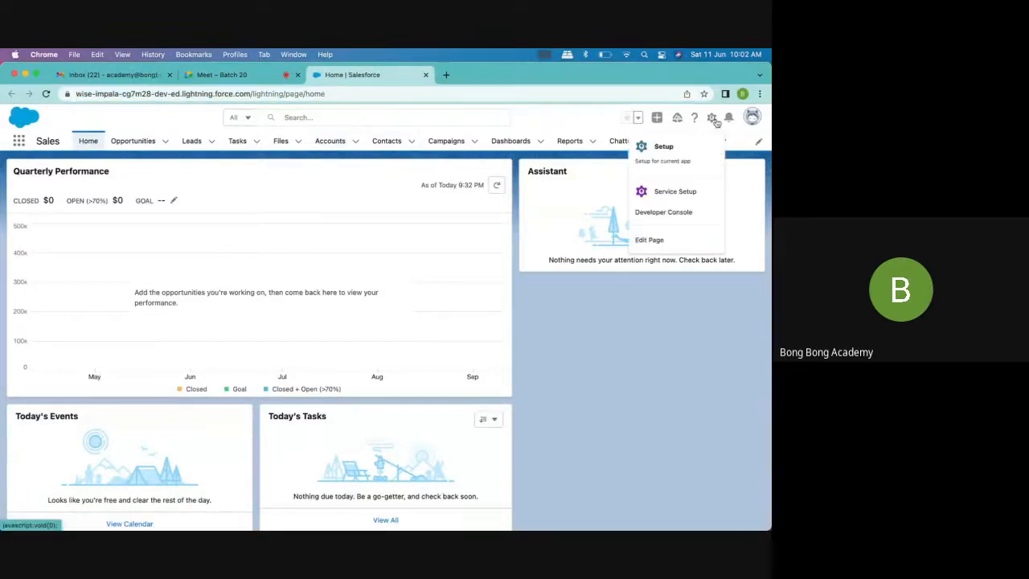
left_click(682, 154)
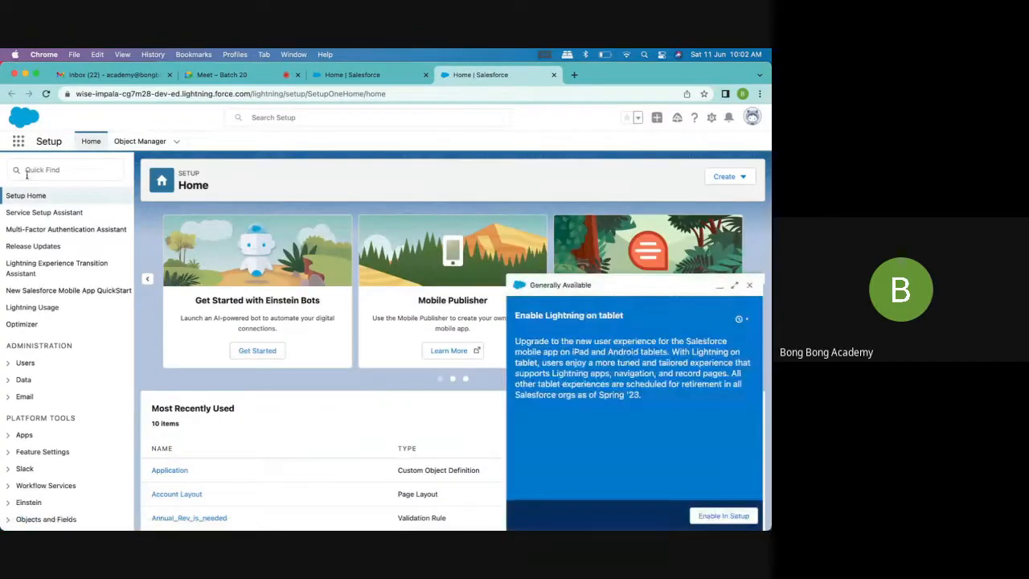
left_click(749, 288)
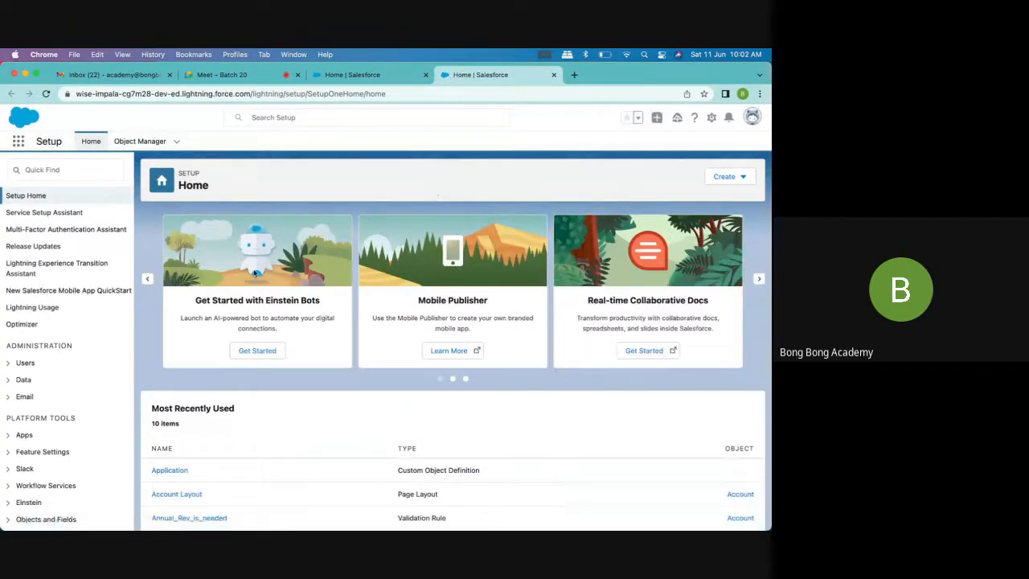
Open the Account object in Object Manager and look through its list of configuration sections
left_click(135, 148)
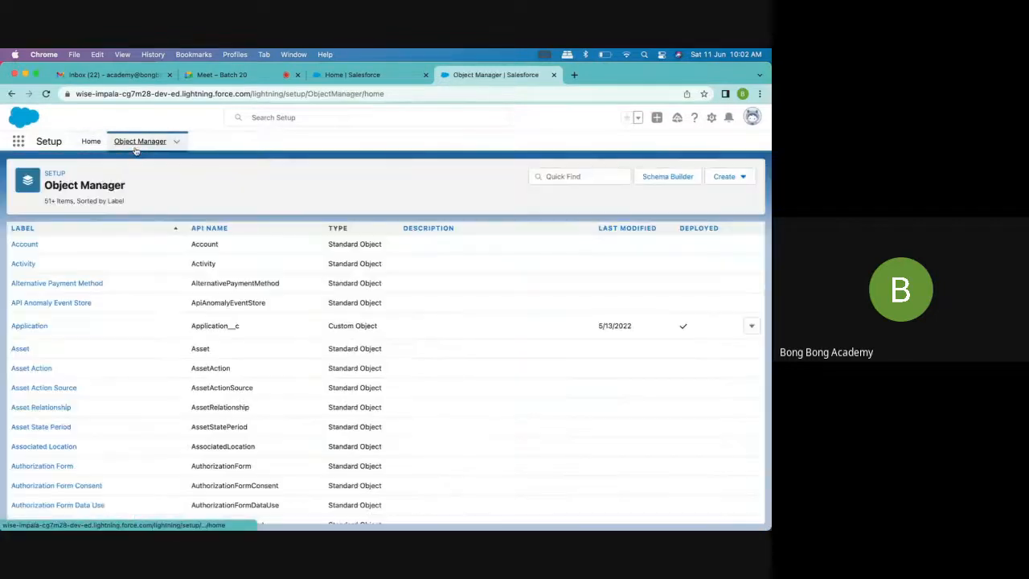
left_click(30, 251)
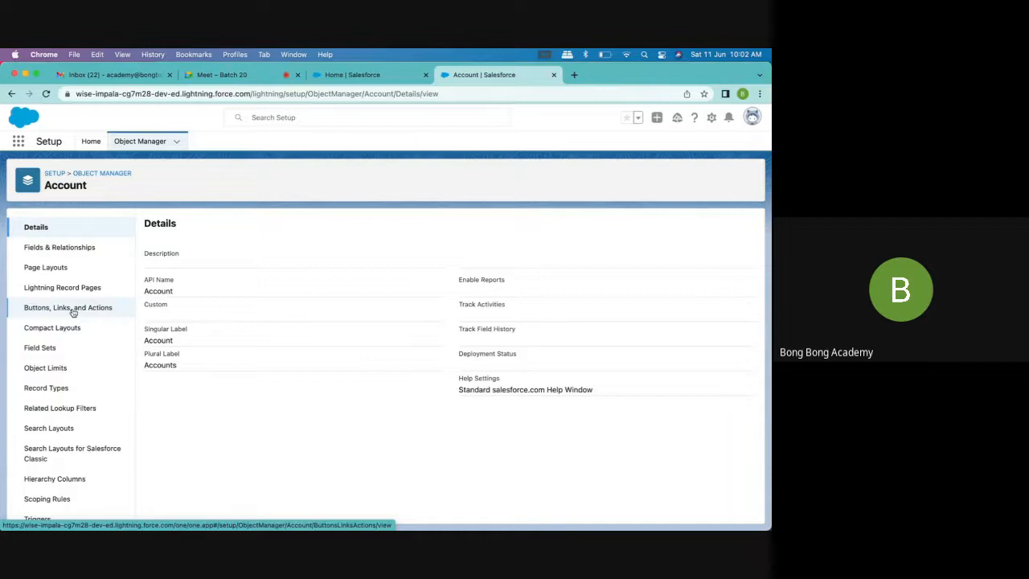
scroll(65, 394, "down", 1)
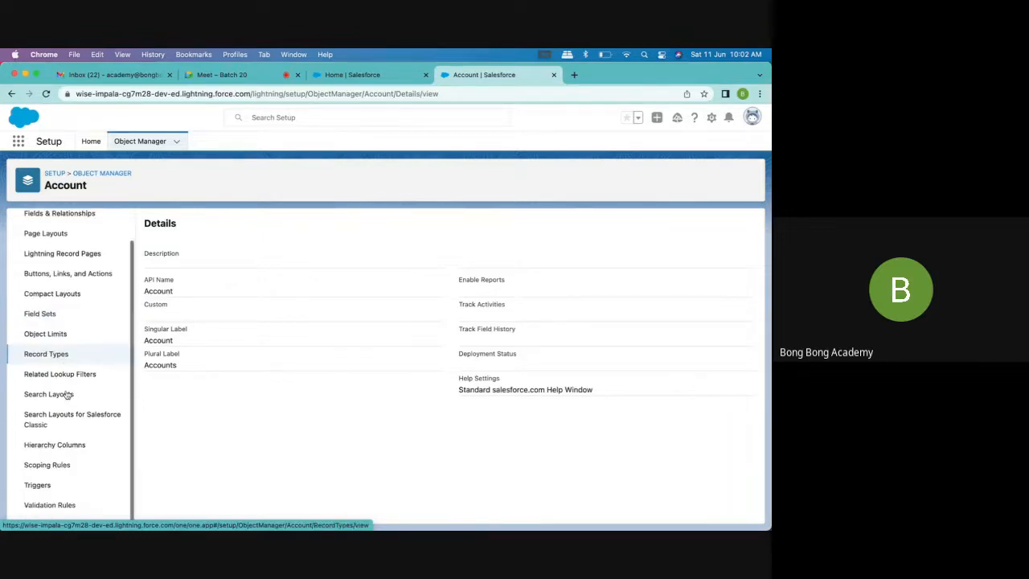
scroll(65, 394, "up", 1)
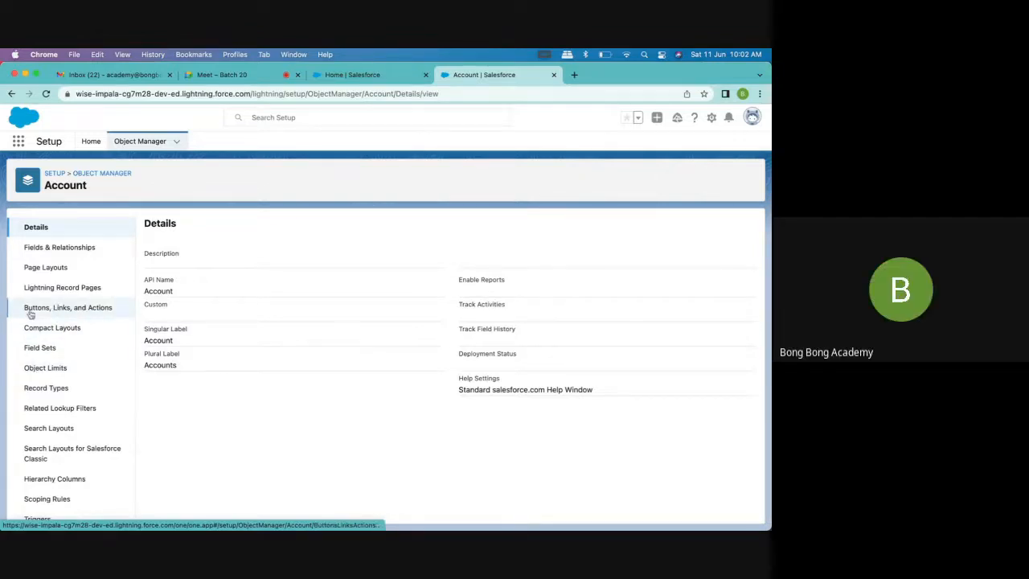
scroll(80, 353, "down", 1)
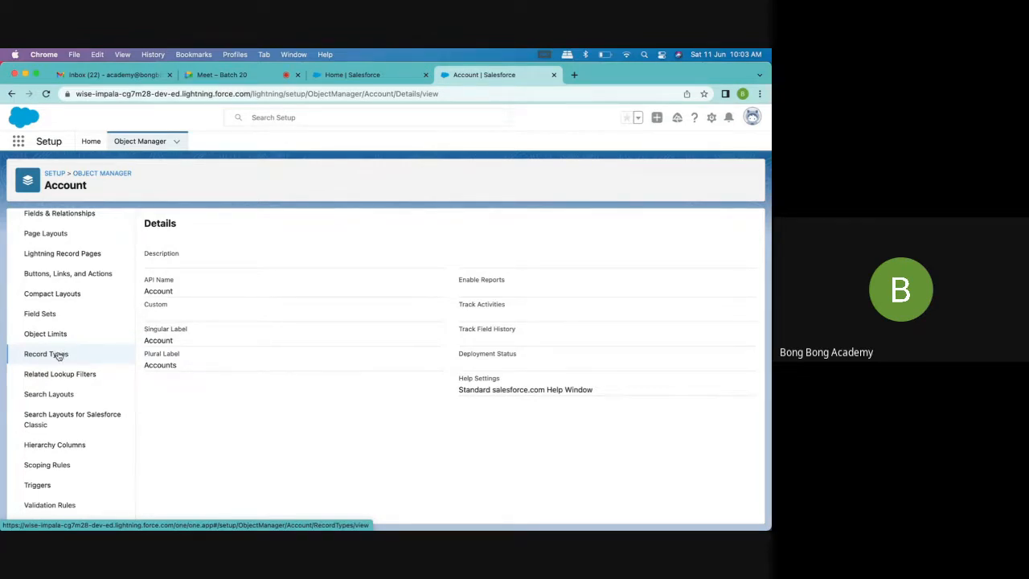
scroll(56, 359, "up", 1)
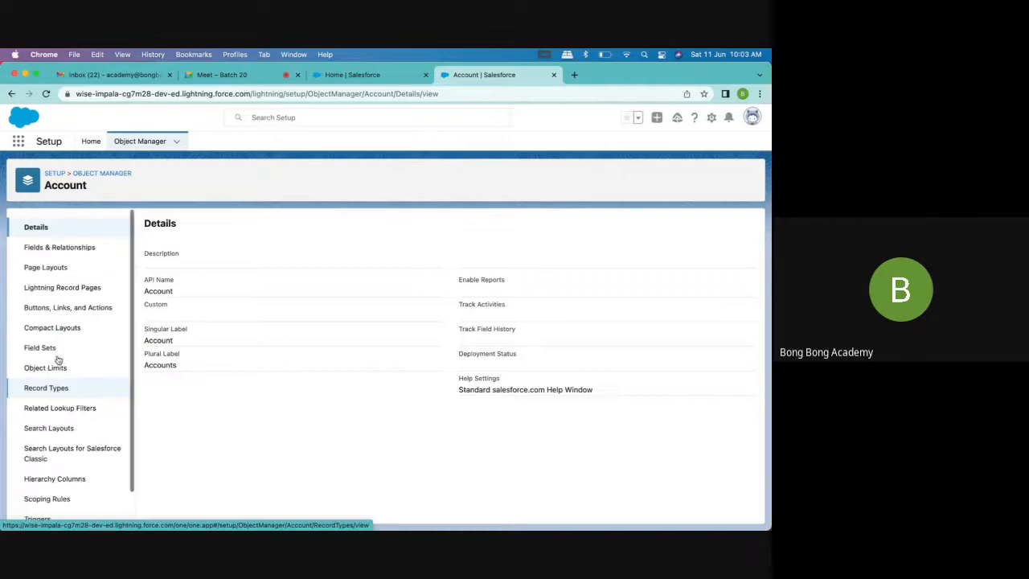
Return to Setup Home, filter the setup items by "auto" and collapse the Workflow Actions group under Process Automation
left_click(103, 148)
left_click(66, 177)
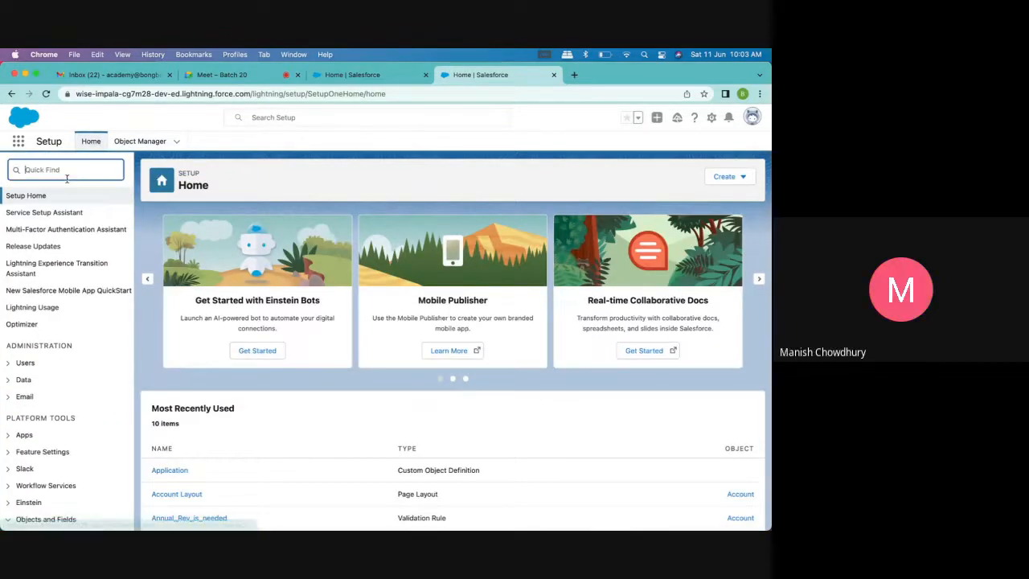
type("au")
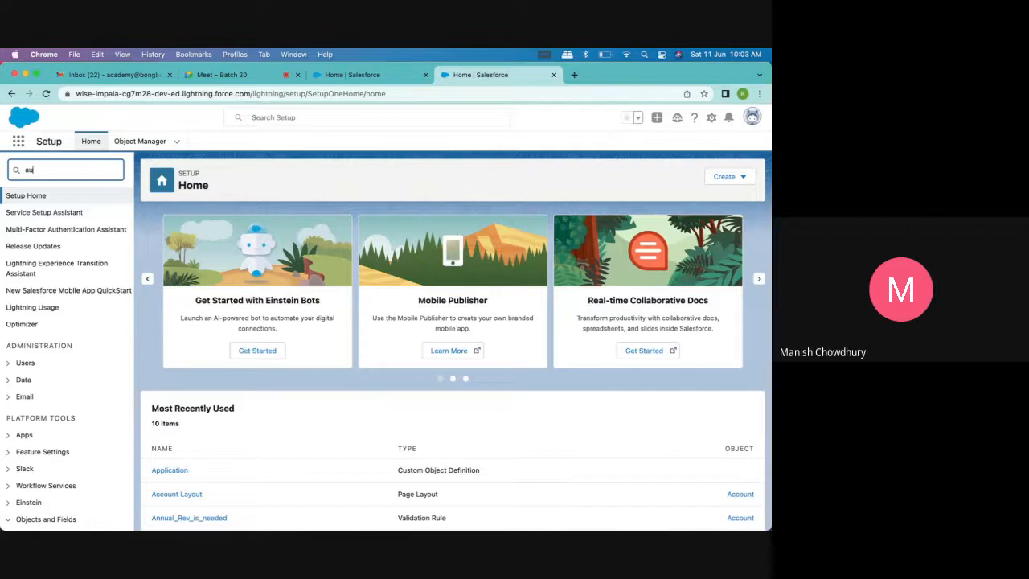
type("to")
scroll(80, 262, "down", 3)
scroll(79, 262, "down", 1)
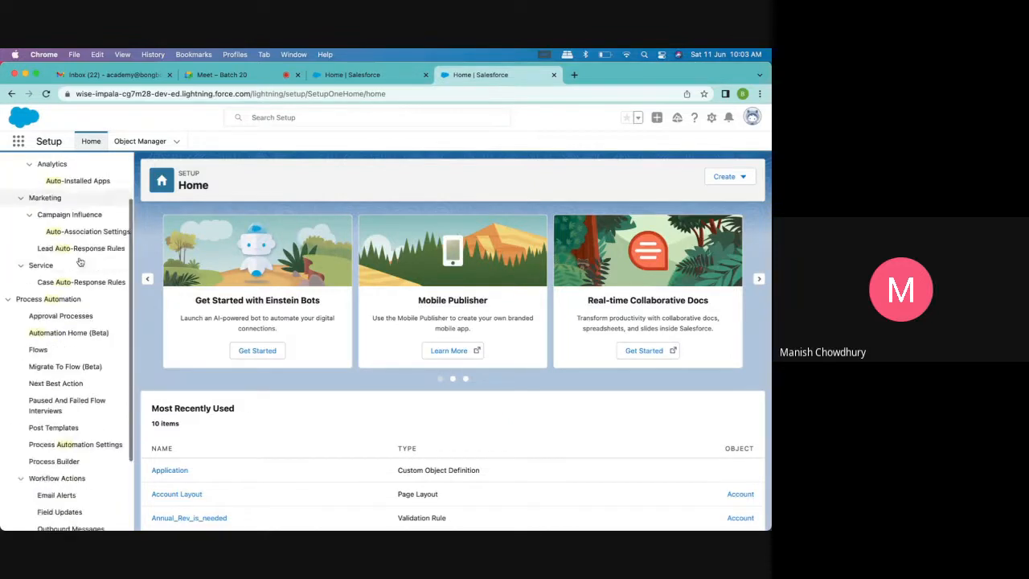
scroll(88, 329, "up", 2)
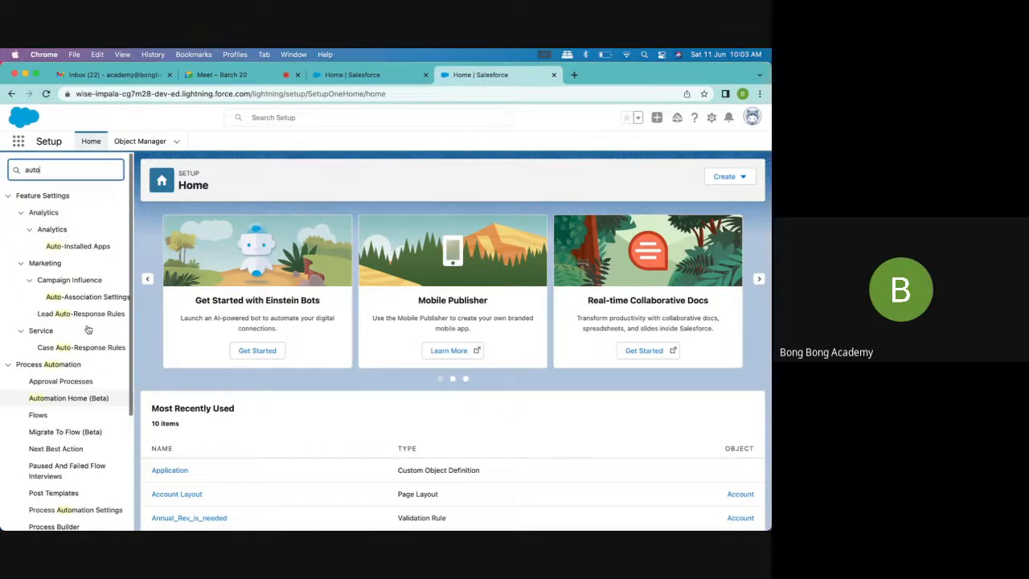
scroll(88, 329, "down", 3)
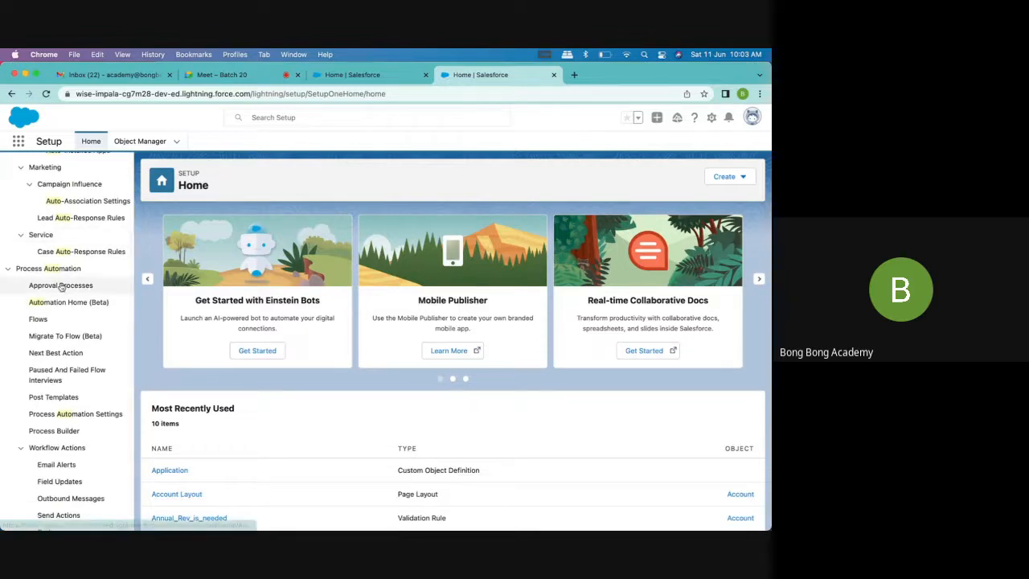
scroll(56, 322, "down", 2)
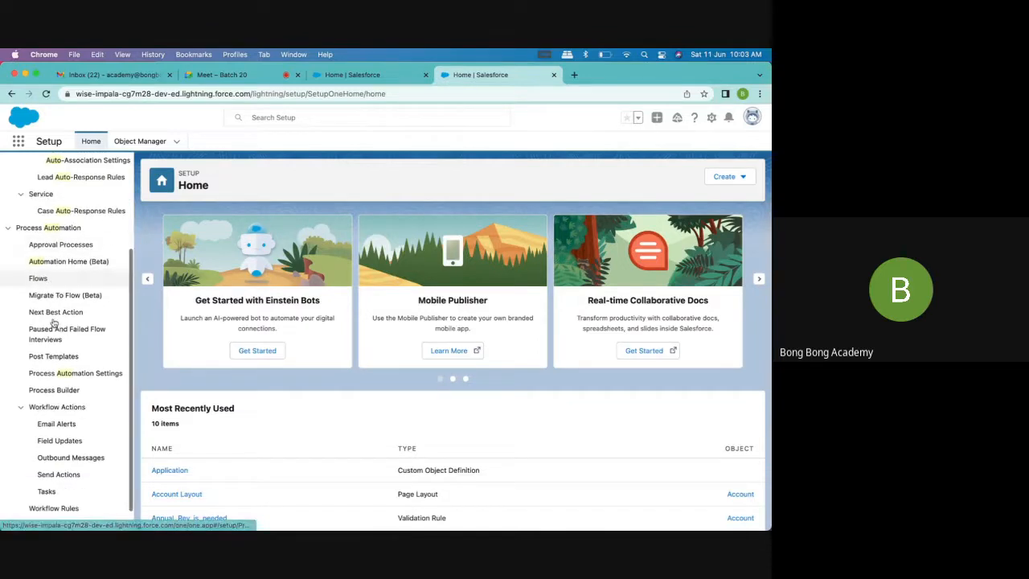
left_click(21, 402)
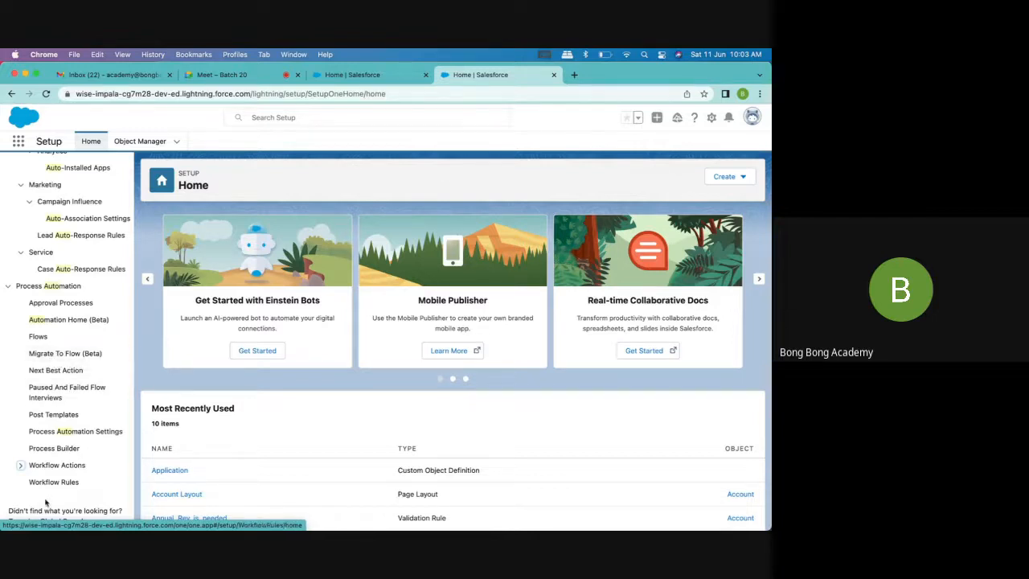
Open Workflow Rules under Process Automation and continue past the Understanding Workflow introduction to the list of all rules
left_click(132, 147)
left_click(93, 144)
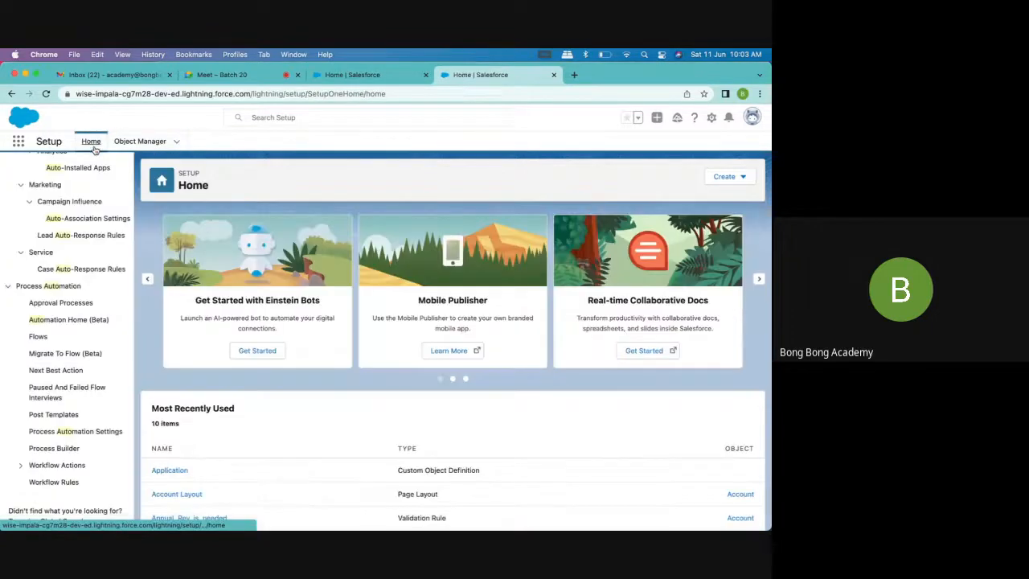
scroll(60, 414, "up", 2)
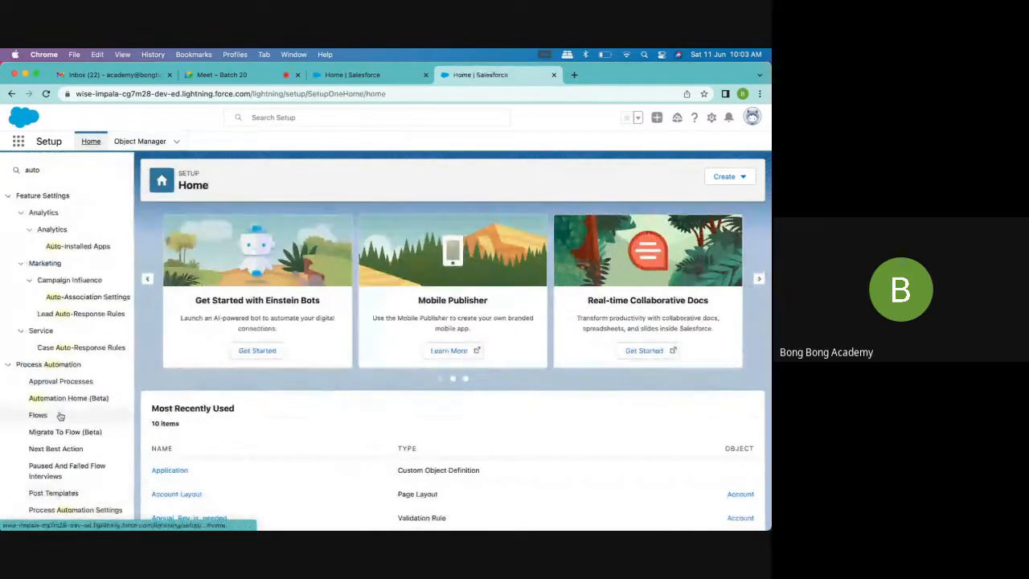
scroll(60, 415, "down", 2)
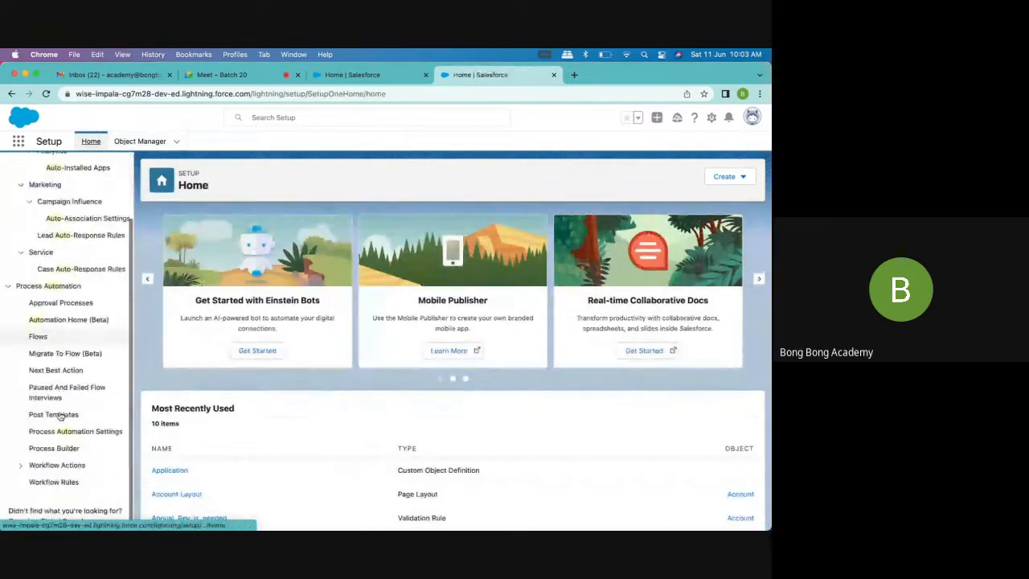
left_click(50, 483)
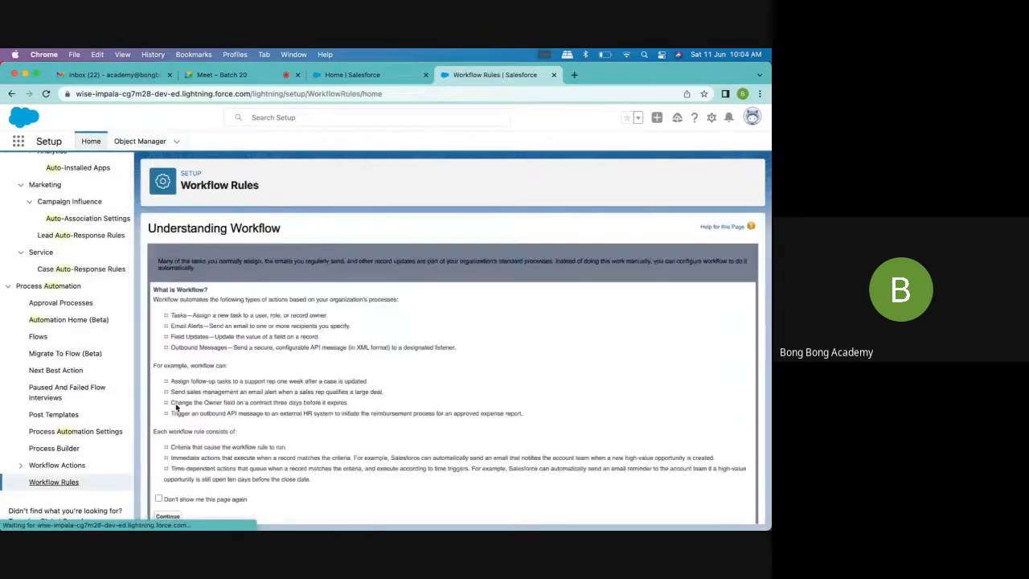
scroll(184, 448, "down", 1)
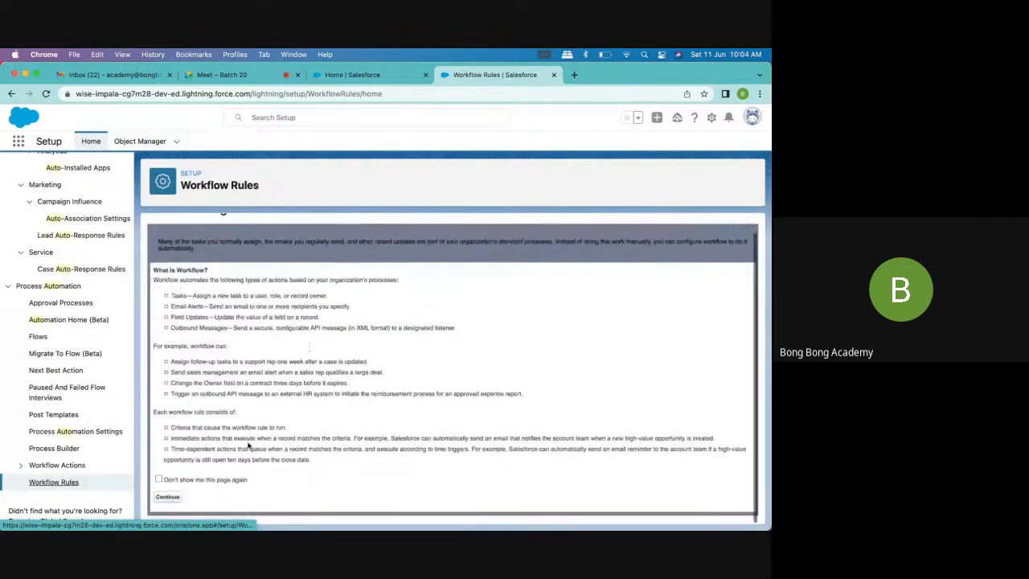
left_click(167, 496)
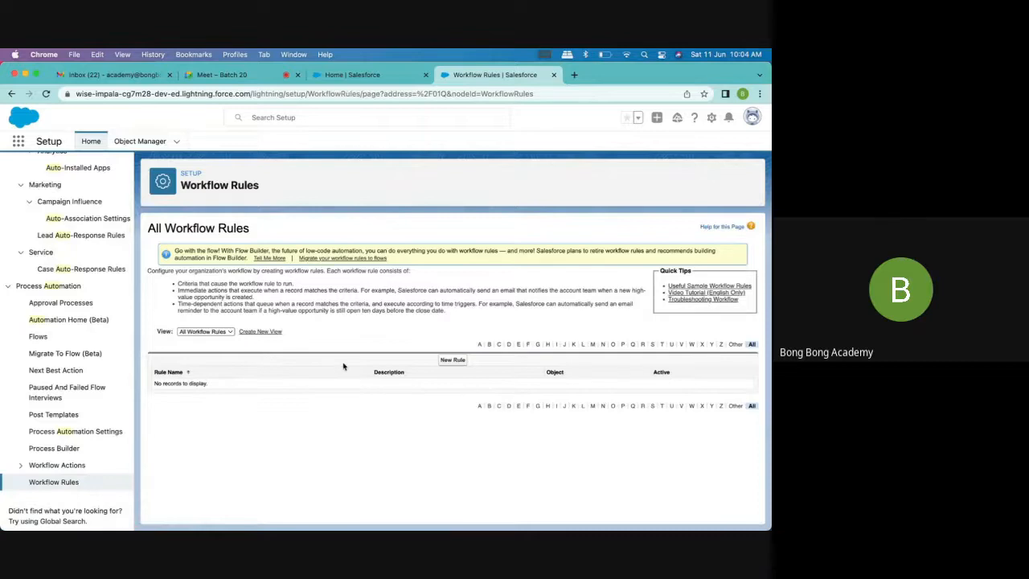
Start a new rule, continue with Workflow Rules instead of Flow Builder, and choose Account as the object
left_click(463, 362)
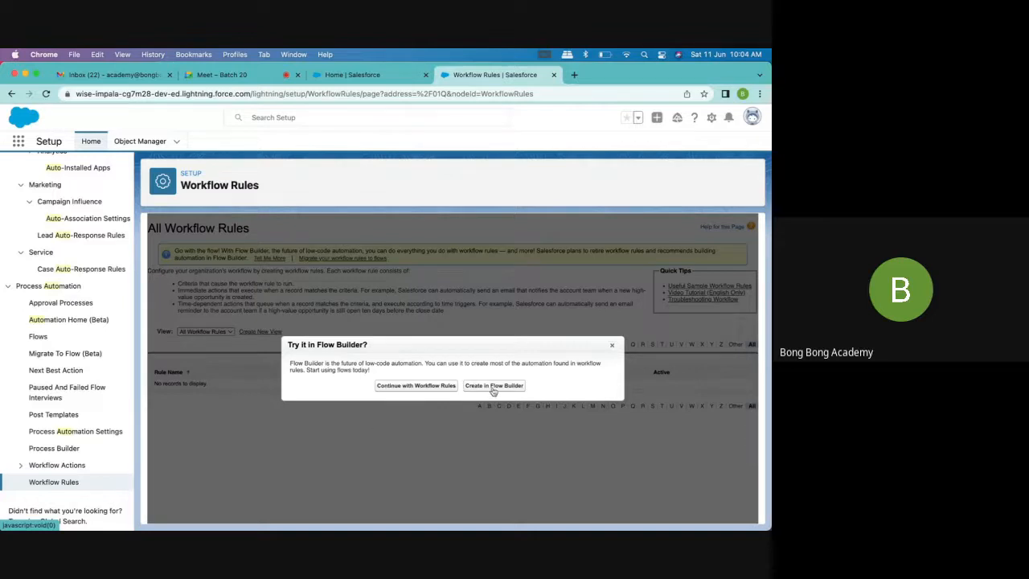
left_click(414, 388)
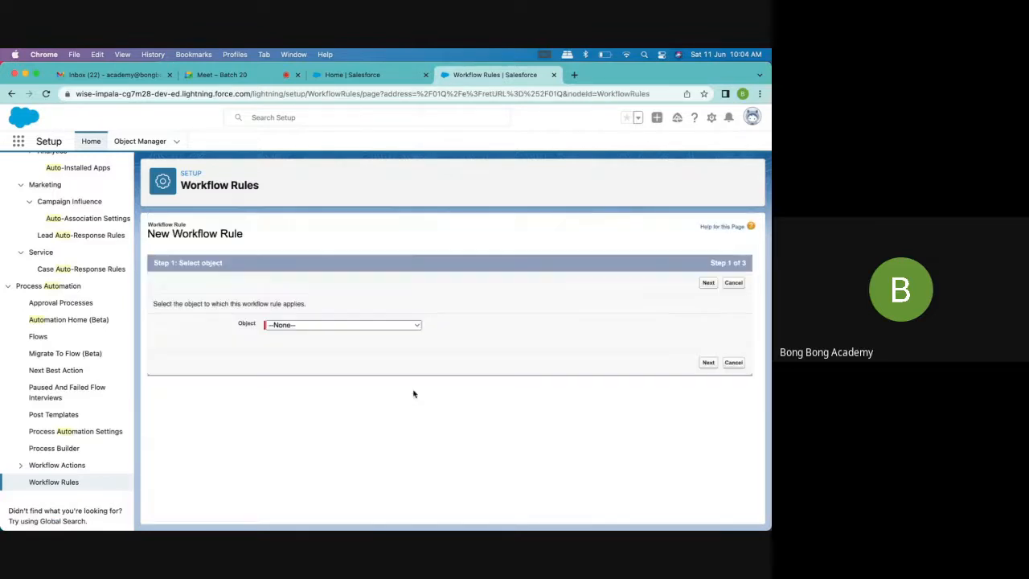
left_click(332, 326)
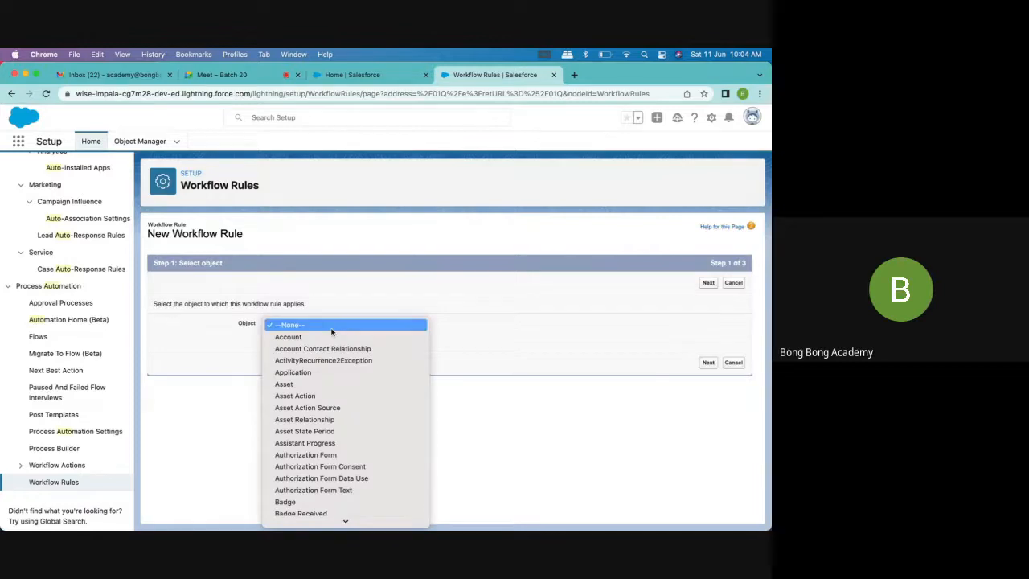
left_click(327, 337)
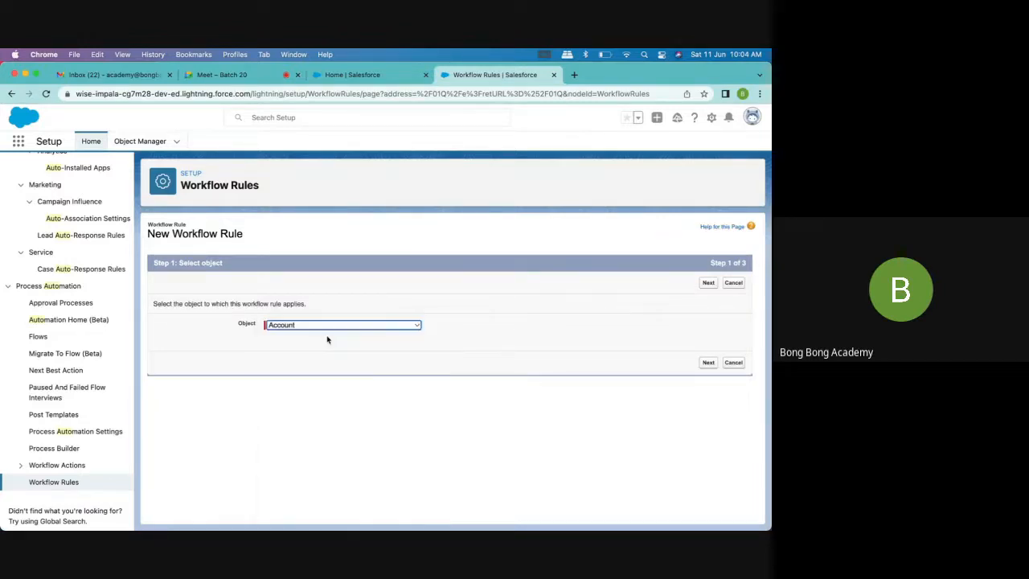
Continue to the rule details for the Account object and name the workflow rule "Account Created"
left_click(708, 284)
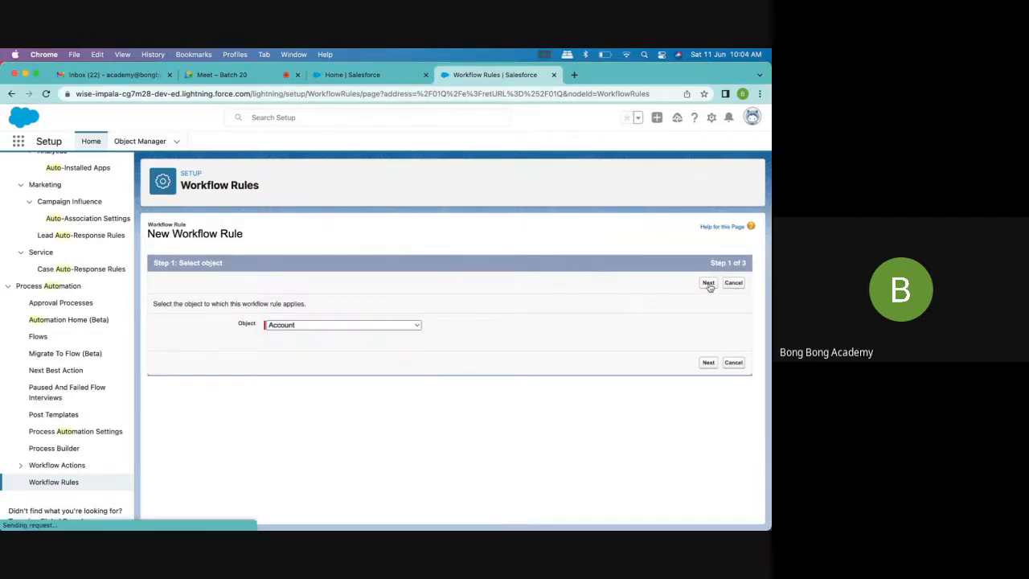
scroll(339, 337, "down", 2)
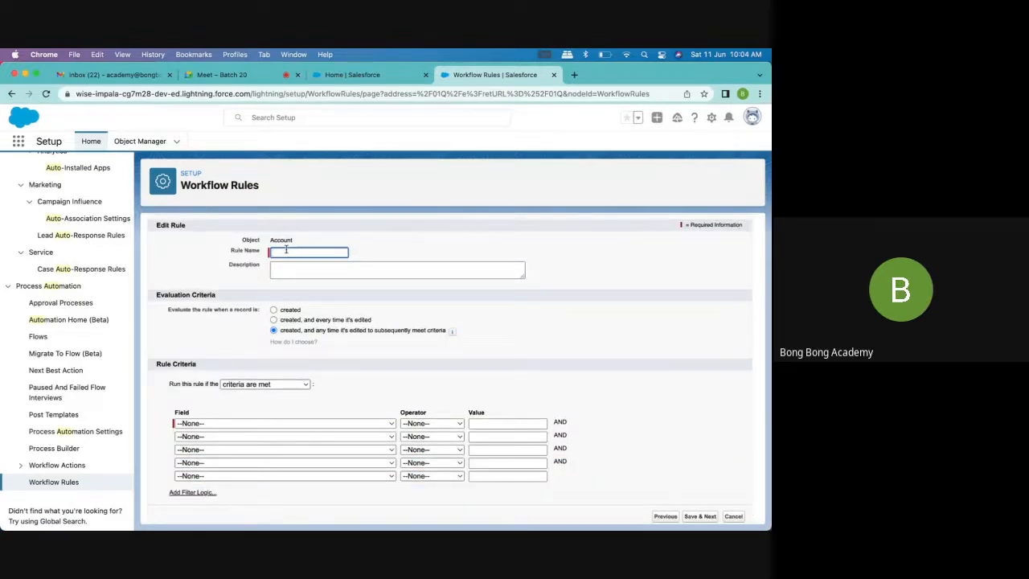
type("Account Created")
key("Tab")
scroll(310, 361, "down", 1)
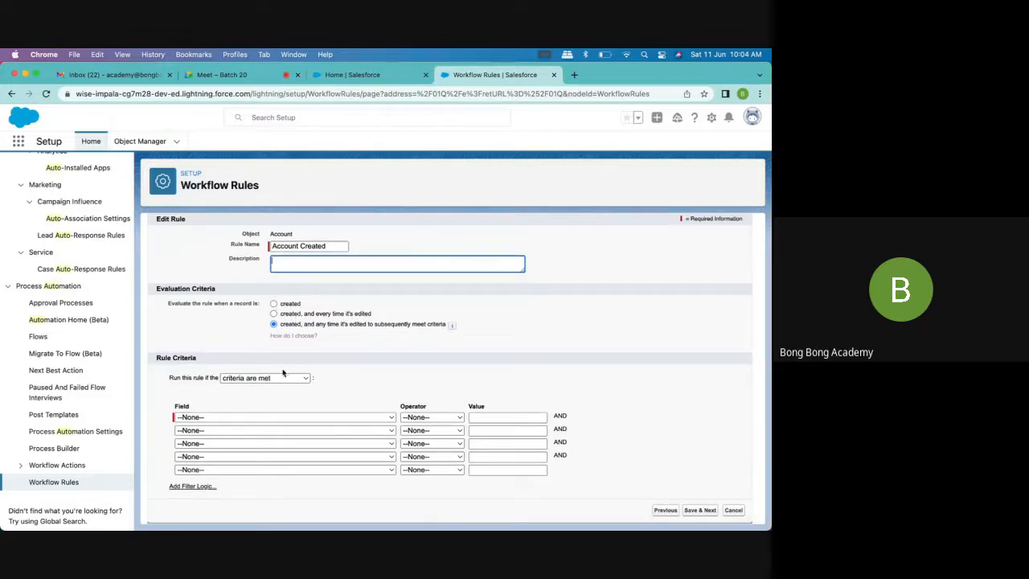
Set the rule to be evaluated only when a record is created, and review the two other evaluation options
left_click(274, 303)
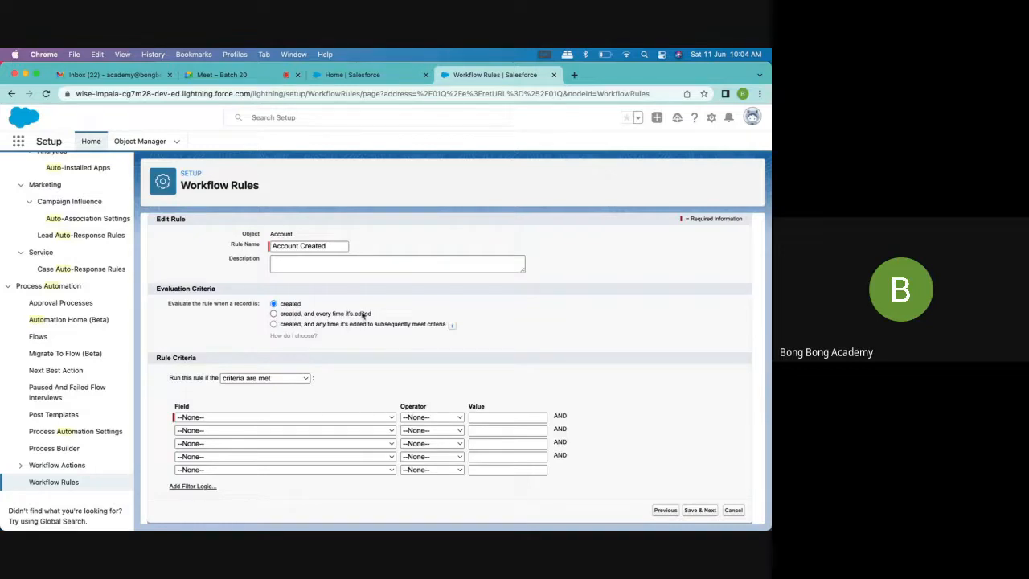
left_click_drag(315, 316, 373, 319)
left_click_drag(279, 325, 447, 326)
Set the first rule criterion to Account: Active equals Yes, picking the value from the lookup
left_click(307, 417)
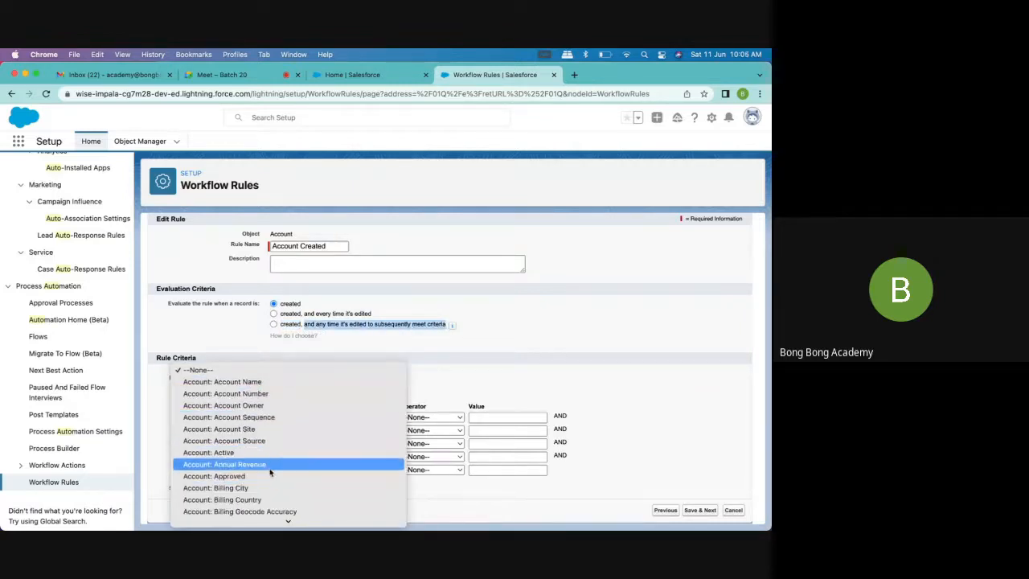
left_click(267, 454)
left_click(431, 417)
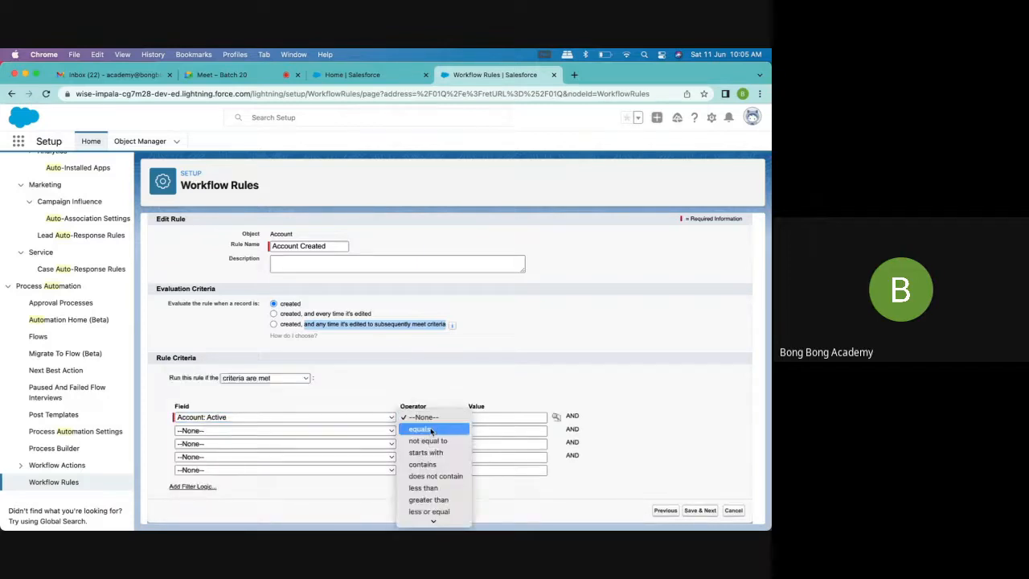
left_click(418, 428)
left_click(556, 418)
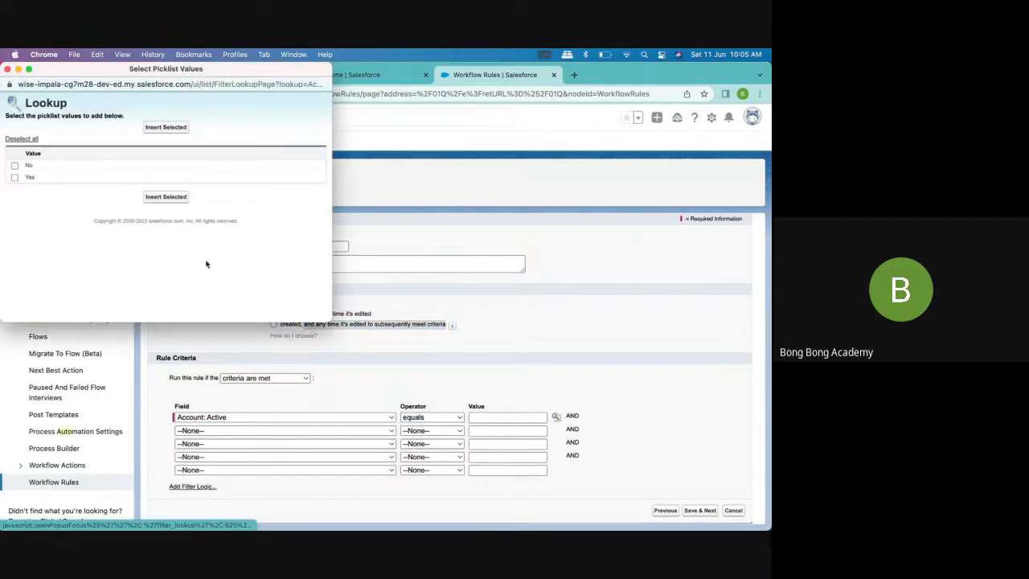
left_click(14, 177)
left_click(165, 197)
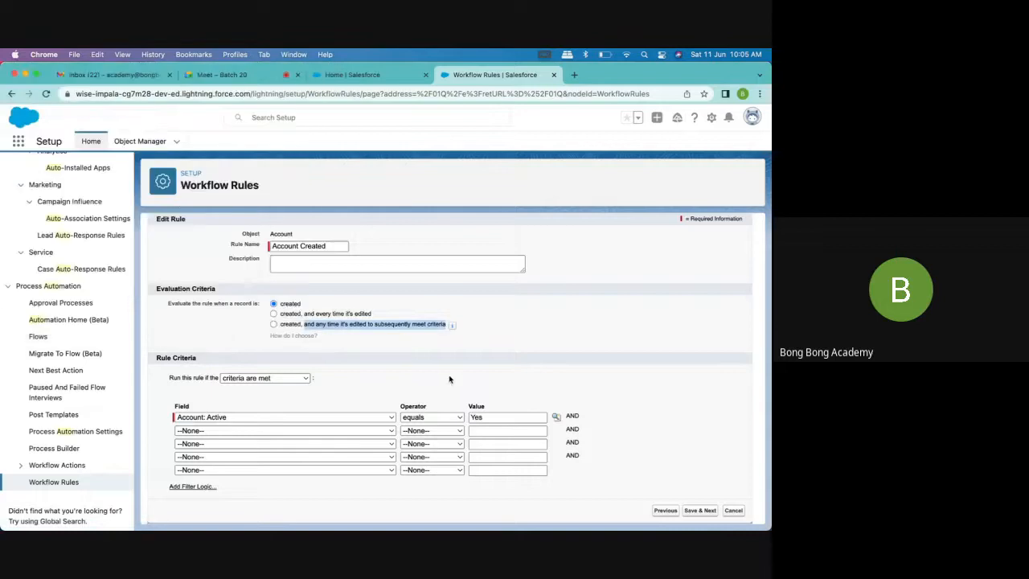
left_click(397, 345)
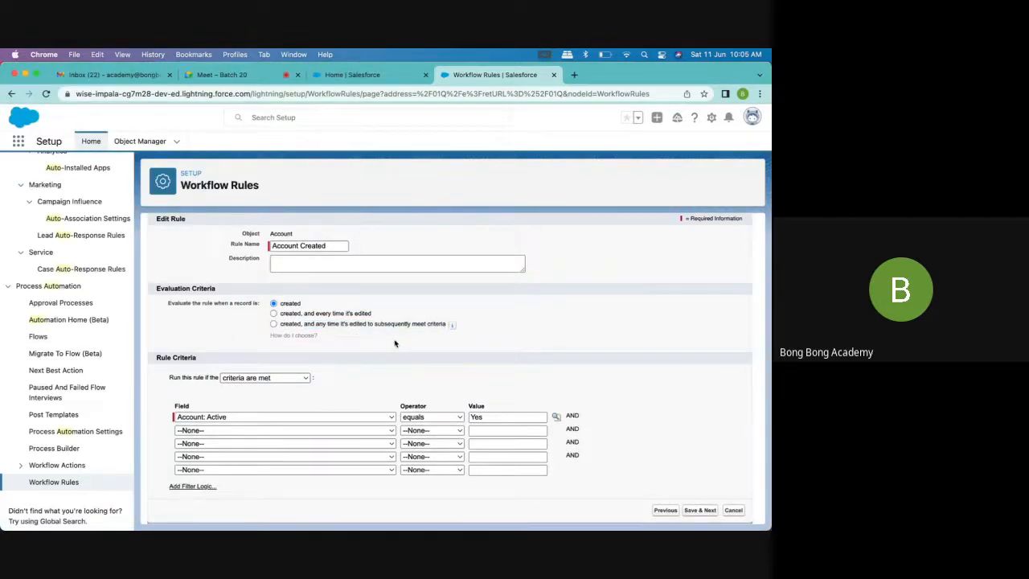
scroll(402, 375, "down", 1)
left_click_drag(315, 324, 446, 328)
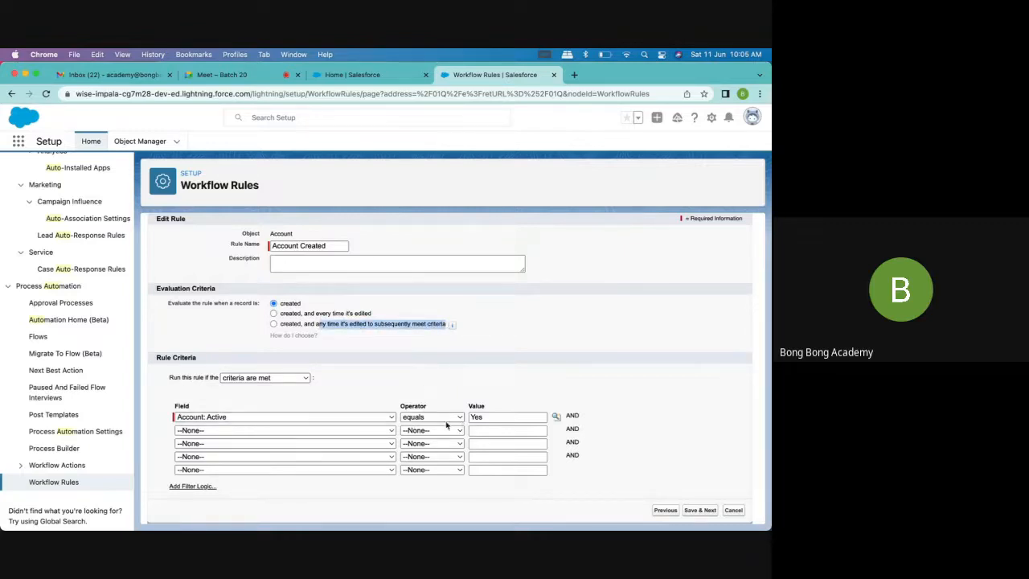
left_click(538, 369)
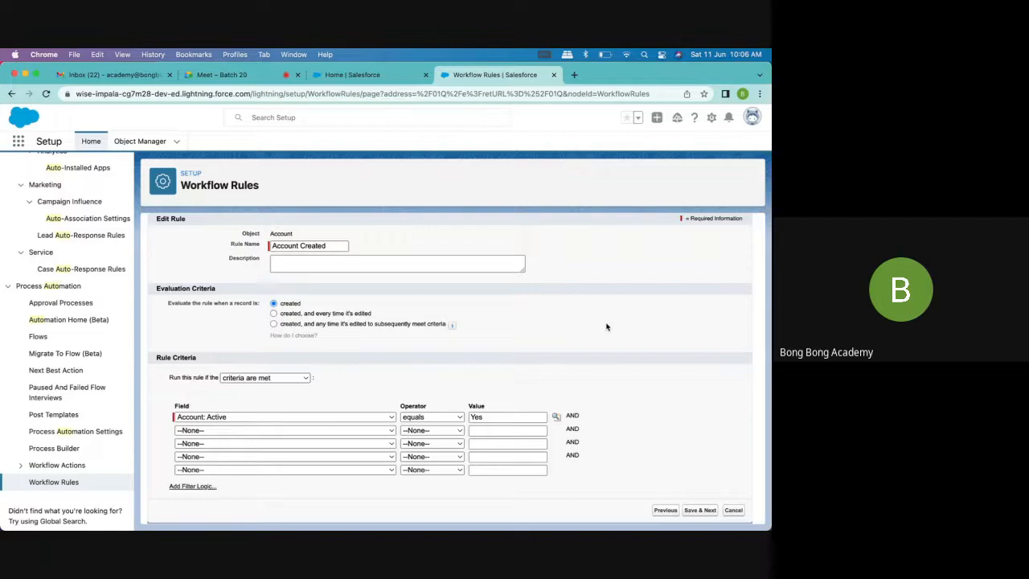
Switch to Microsoft Excel and enter "Active" in cell B4 of the blank workbook
mouse_move(641, 517)
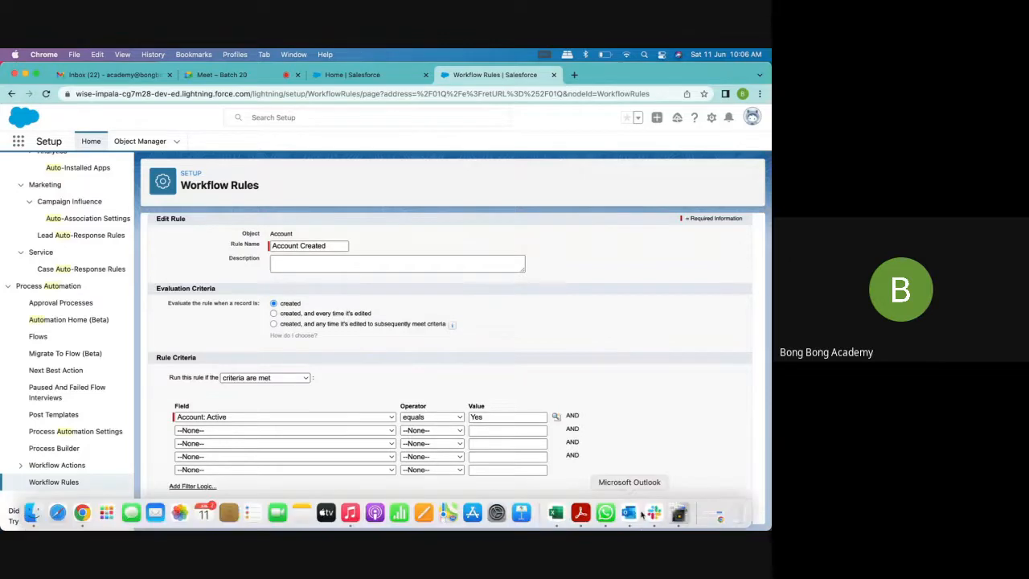
left_click(547, 515)
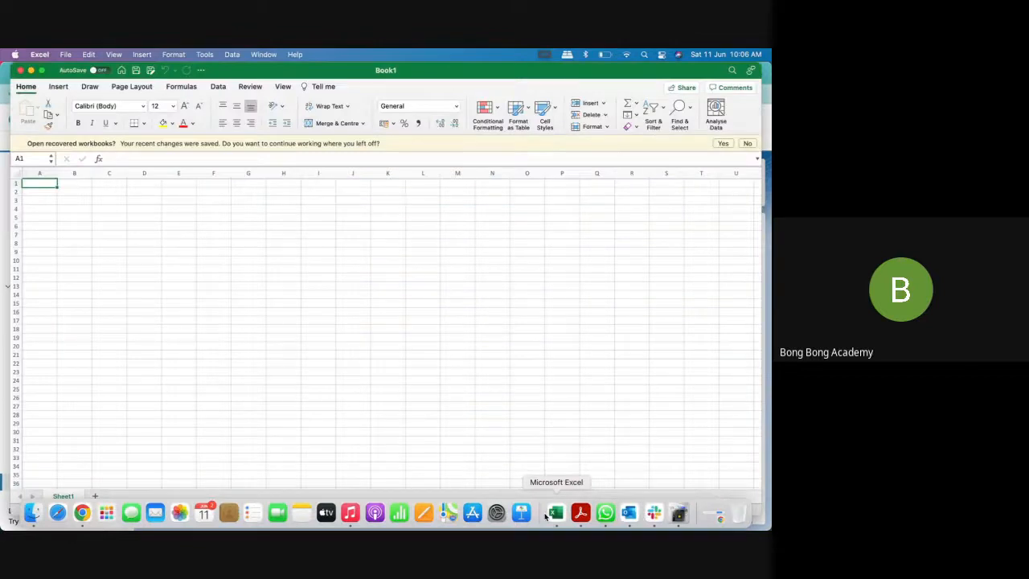
left_click(123, 228)
left_click(81, 210)
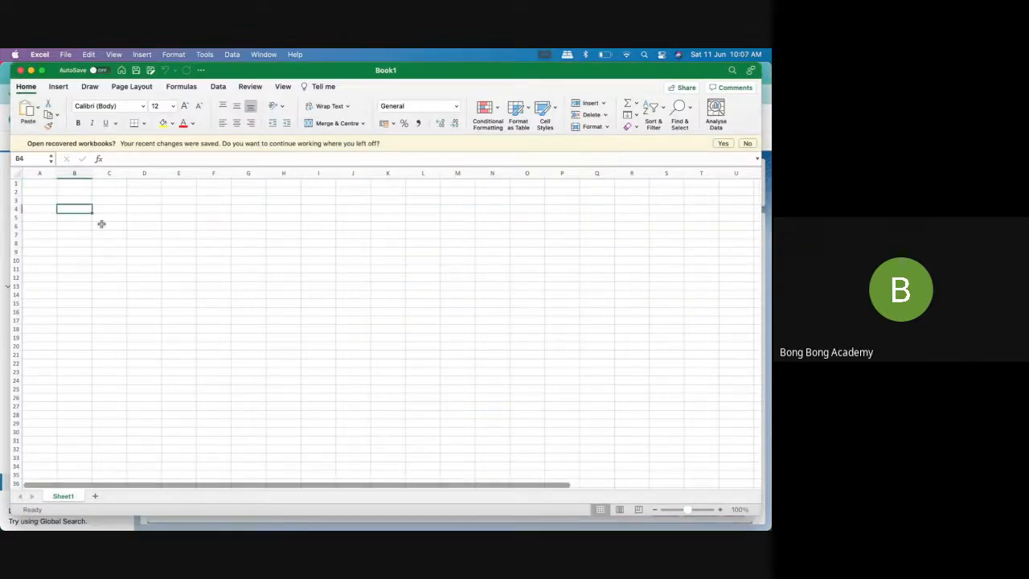
type("Action")
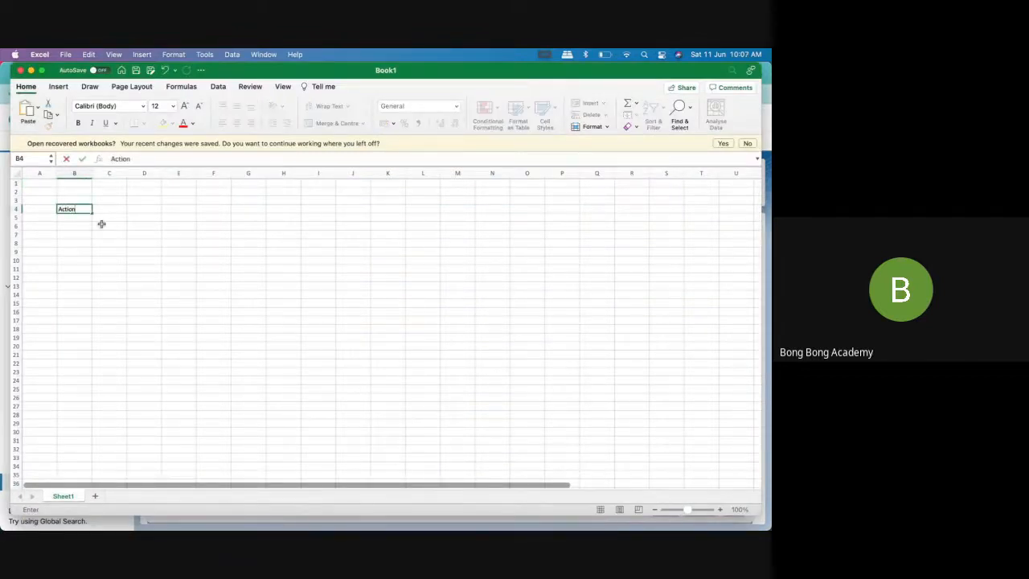
key("BackSpace")
key("BackSpace")
key("BackSpace")
type("ive")
key("Return")
key("Return")
key("Return")
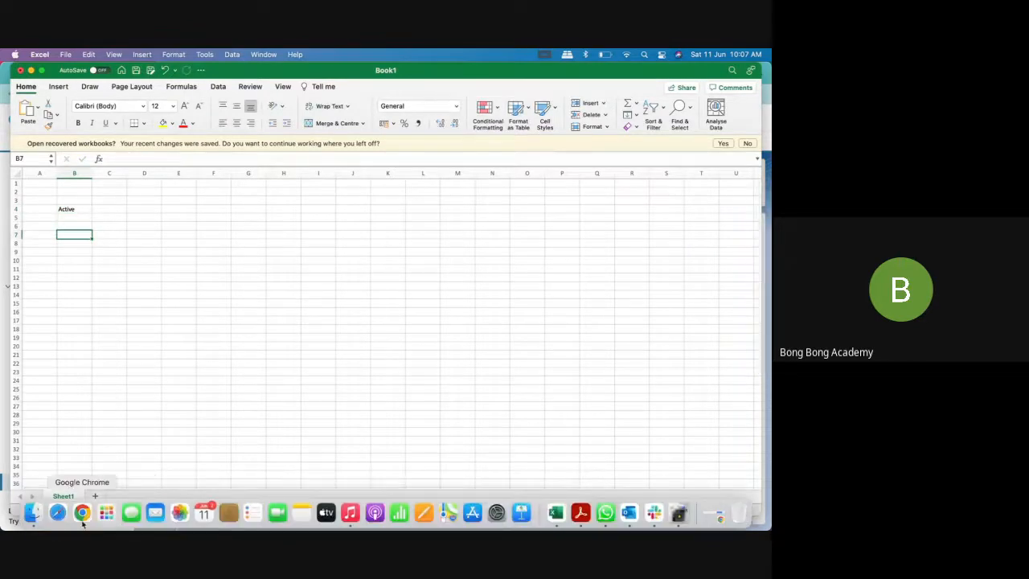
Switch to Chrome to check the rule's evaluation criteria options, and return to the Excel workbook
left_click(85, 512)
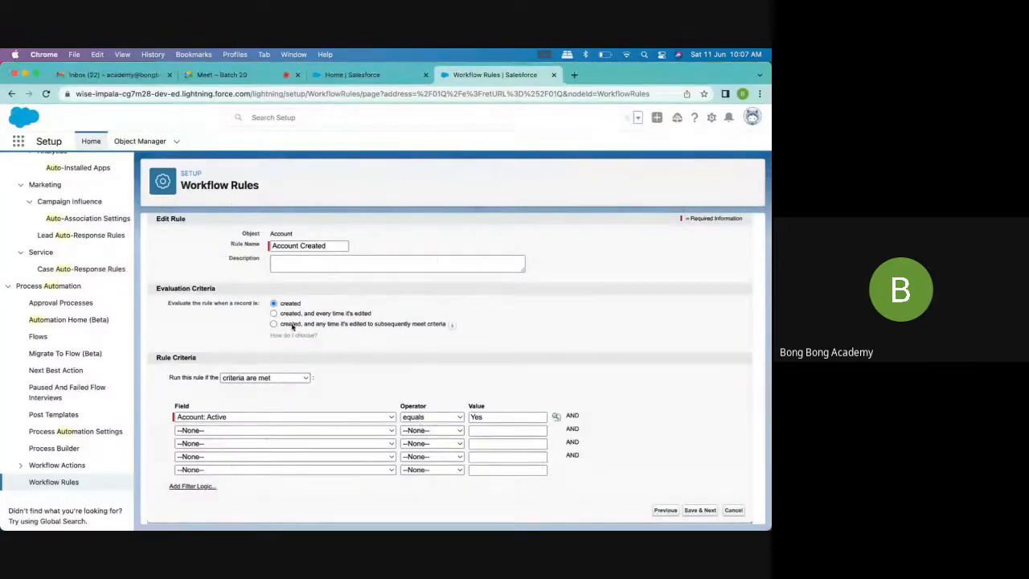
mouse_move(451, 324)
key("super+Tab")
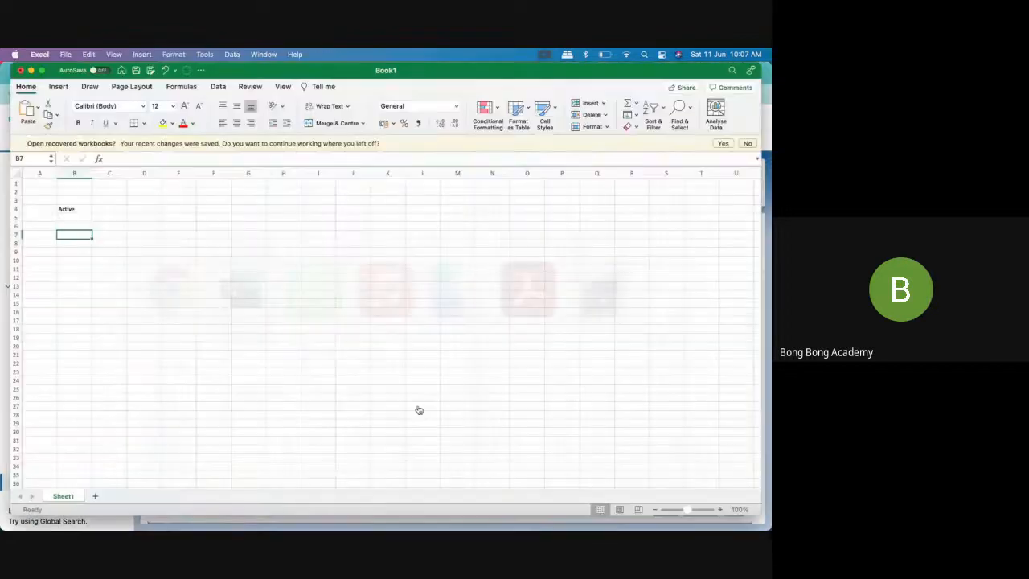
Enter the column heading "Created" in cell C3
left_click(112, 198)
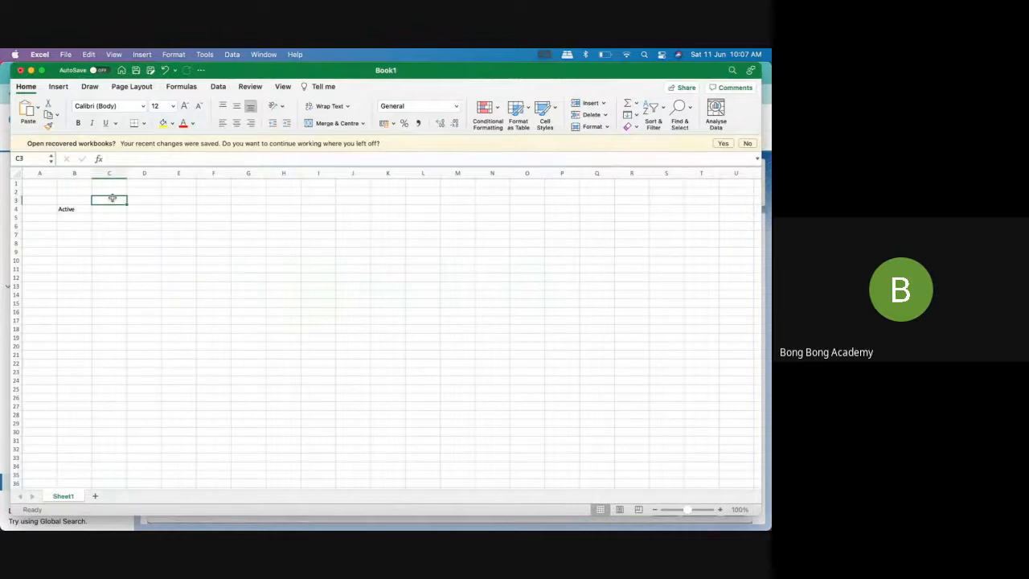
type("Createed")
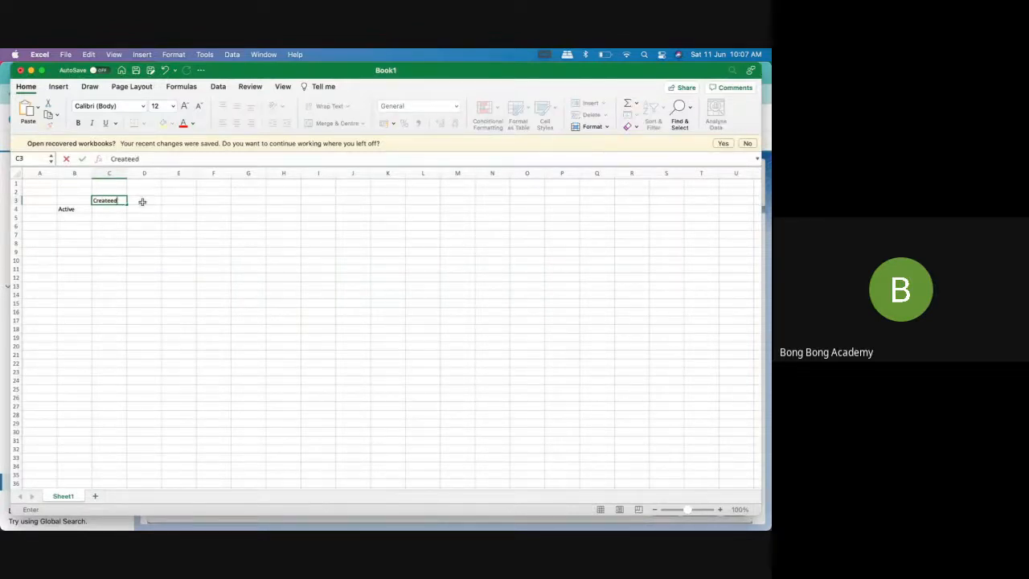
key("BackSpace")
key("BackSpace")
type("d")
Enter the heading "Created + all edit" in cell D3 and fit column D to its text
left_click(152, 200)
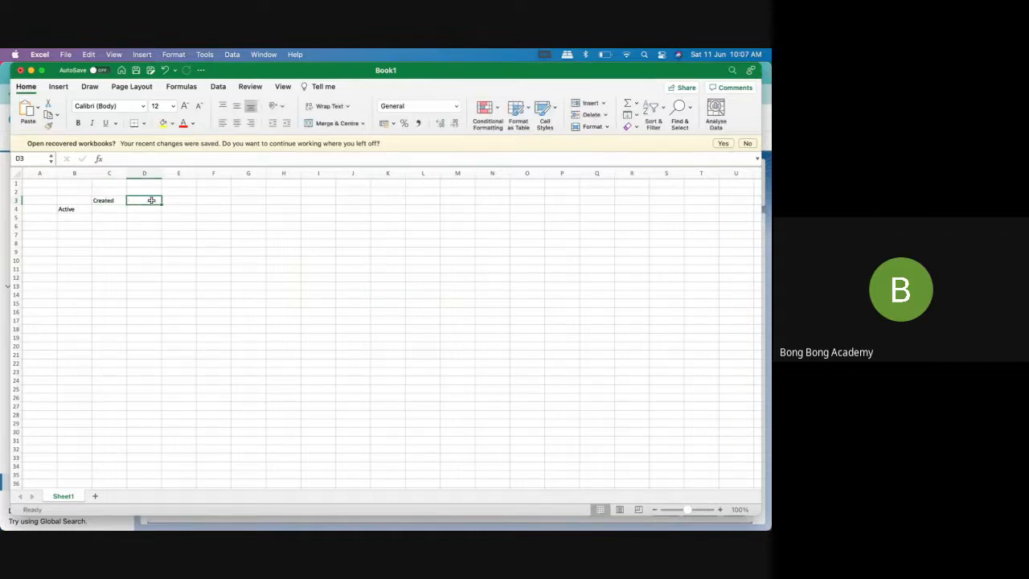
type("Cref")
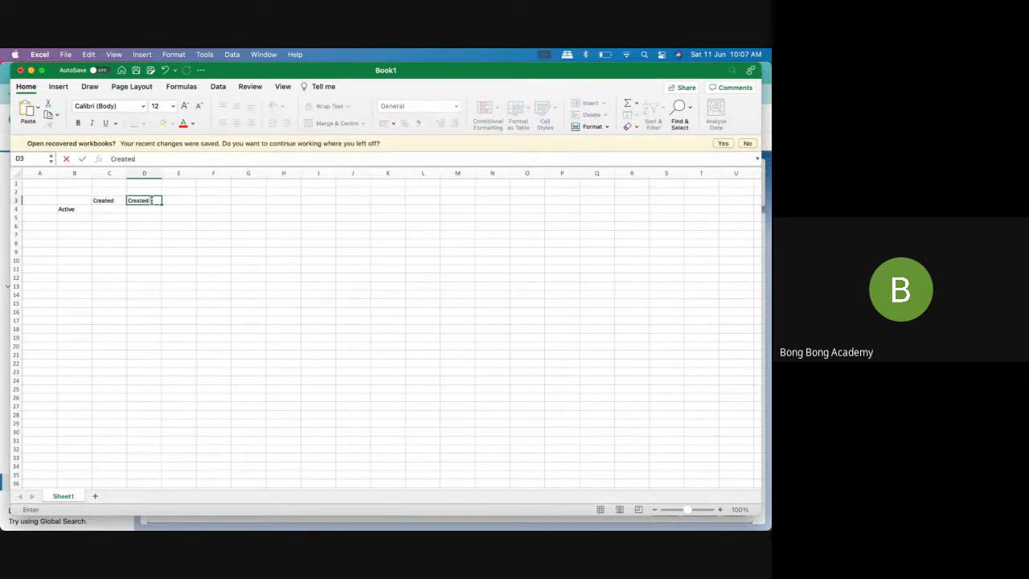
type("all edit")
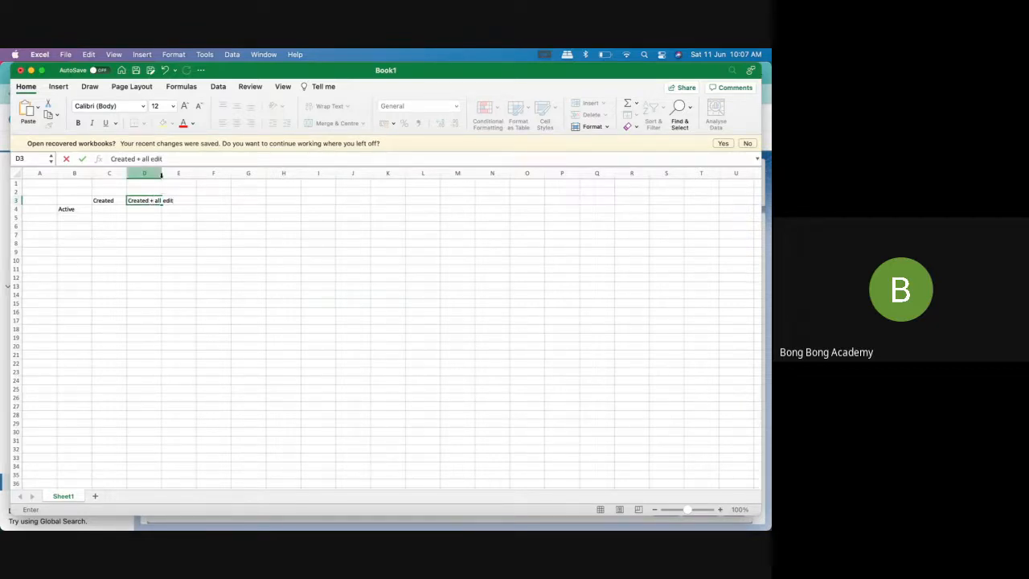
double_click(162, 173)
Enter the heading "Create + subse" in cell E3 and widen column E to fit it
left_click(201, 200)
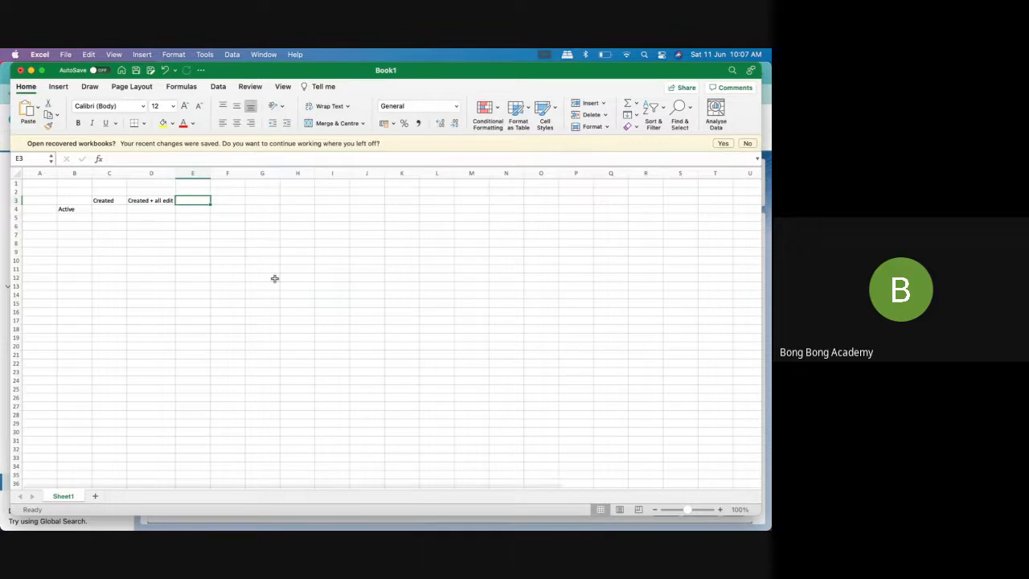
type("Ce")
type("ea")
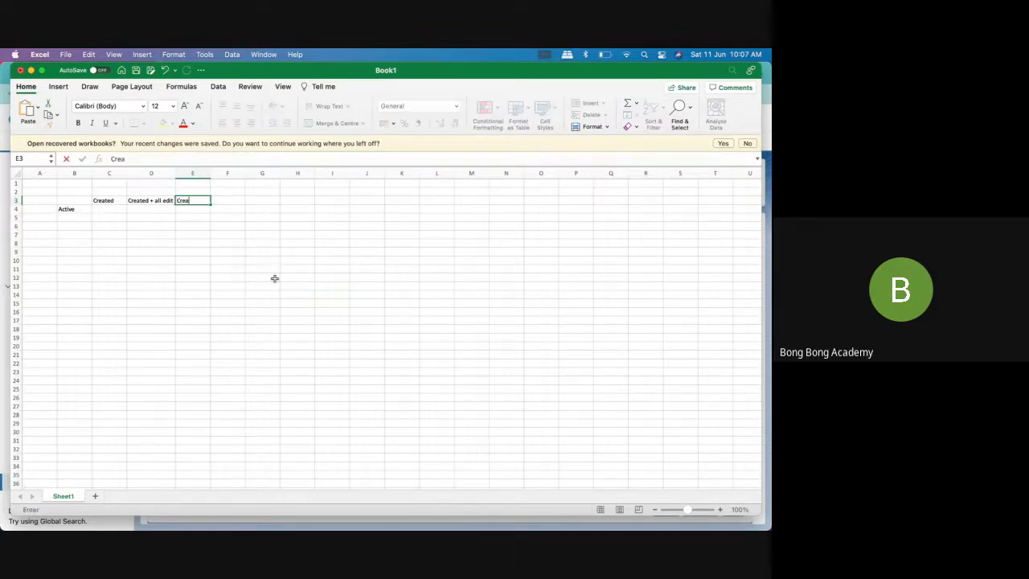
type("te + subse")
left_click(232, 251)
left_click_drag(208, 173, 216, 173)
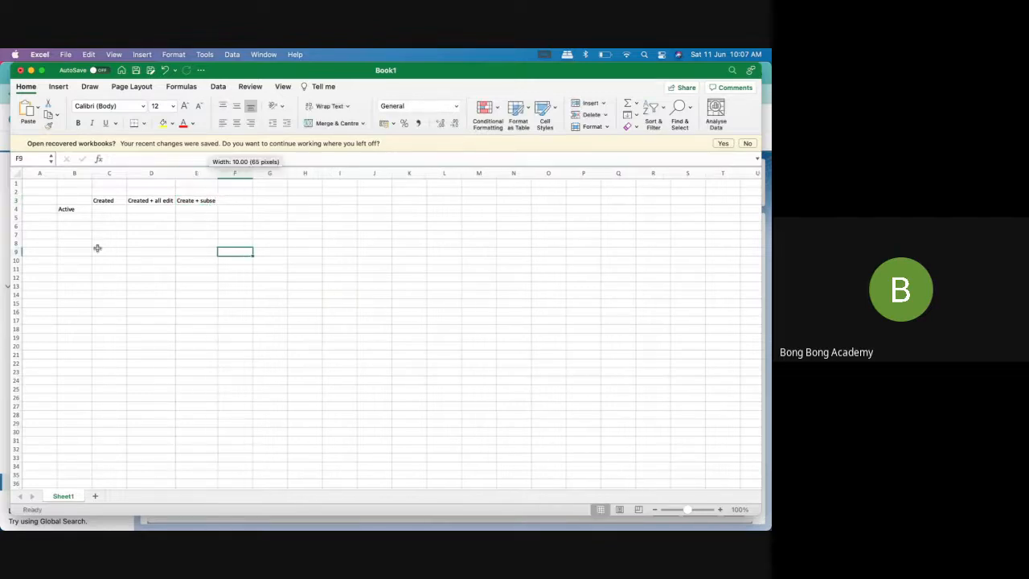
Move the "Active" label from cell B4 up to B3 so it lines up with the other headings
left_click(111, 209)
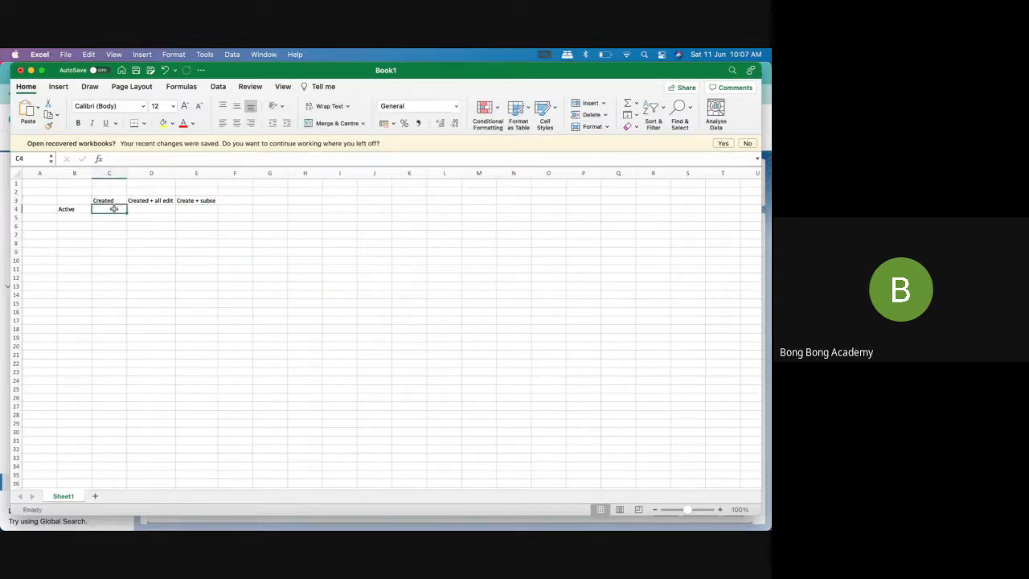
left_click(65, 209)
key("super+c")
left_click_drag(58, 212, 74, 205)
left_click(75, 210)
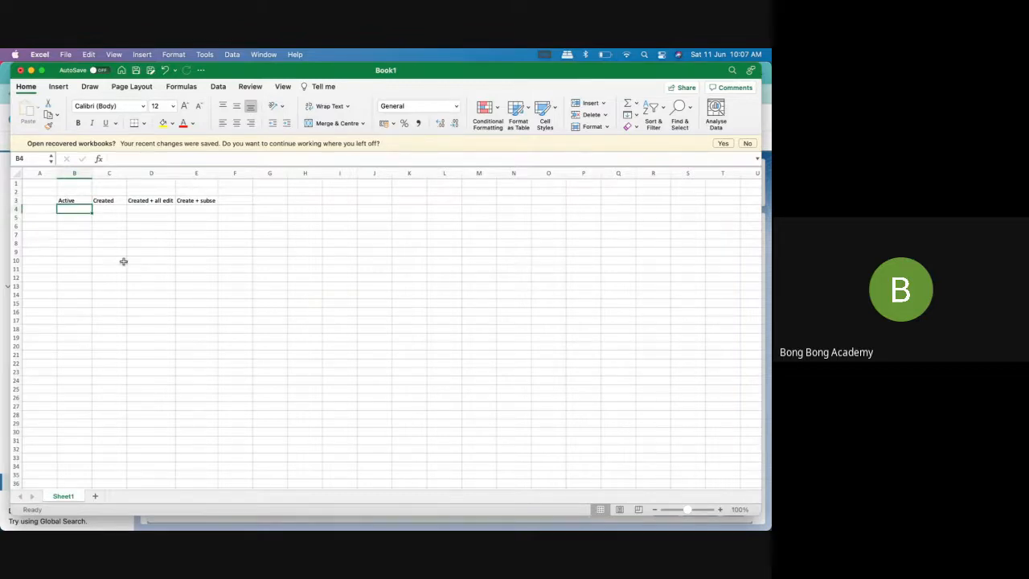
Enter X under the Created heading in cell C4, leaving the Active cell of that row blank
left_click(108, 210)
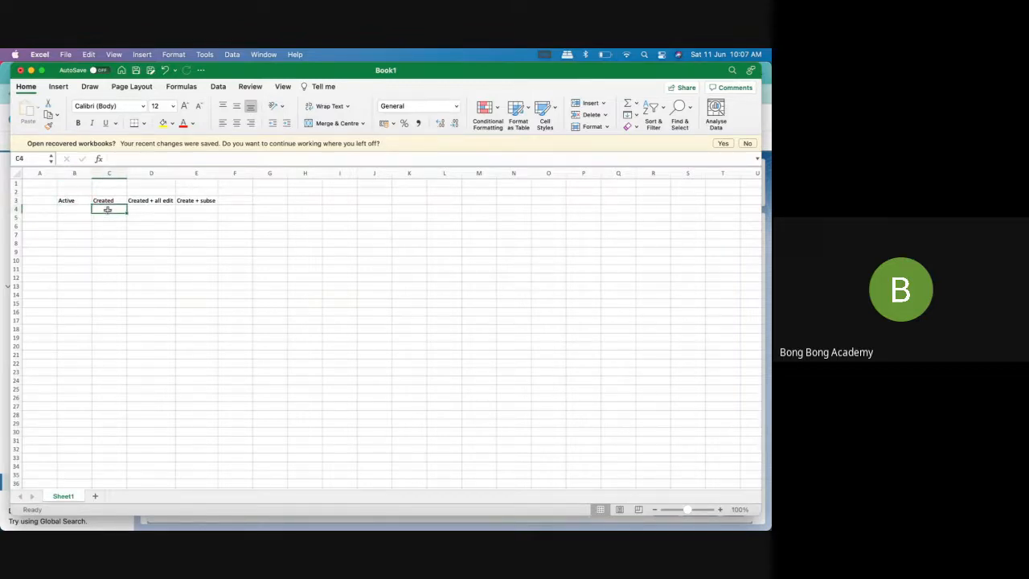
type("x")
key("Return")
Fill in the next row with Yes under Active in B5 and Y under Created in C5
left_click(69, 217)
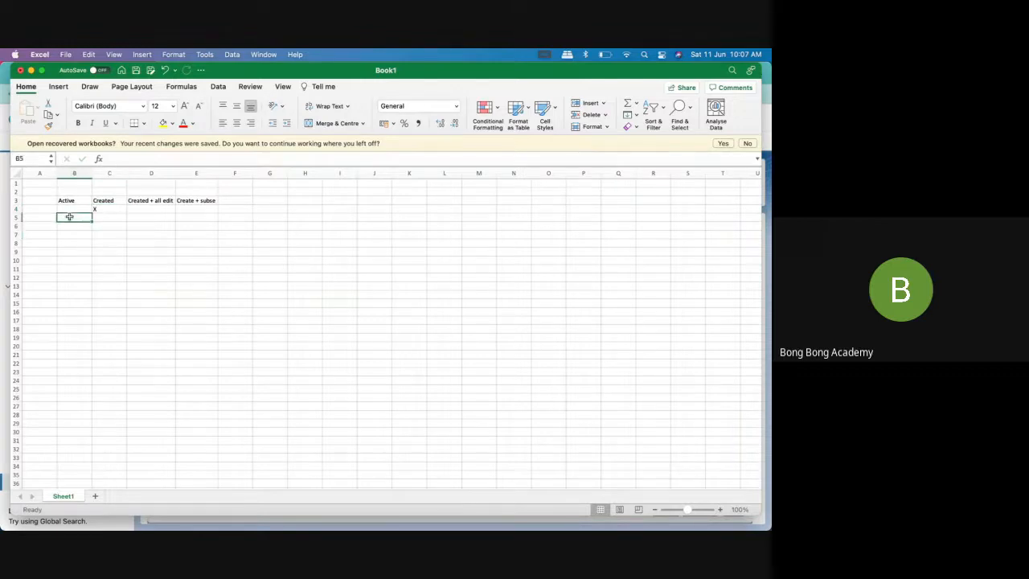
type("Yes")
type("V")
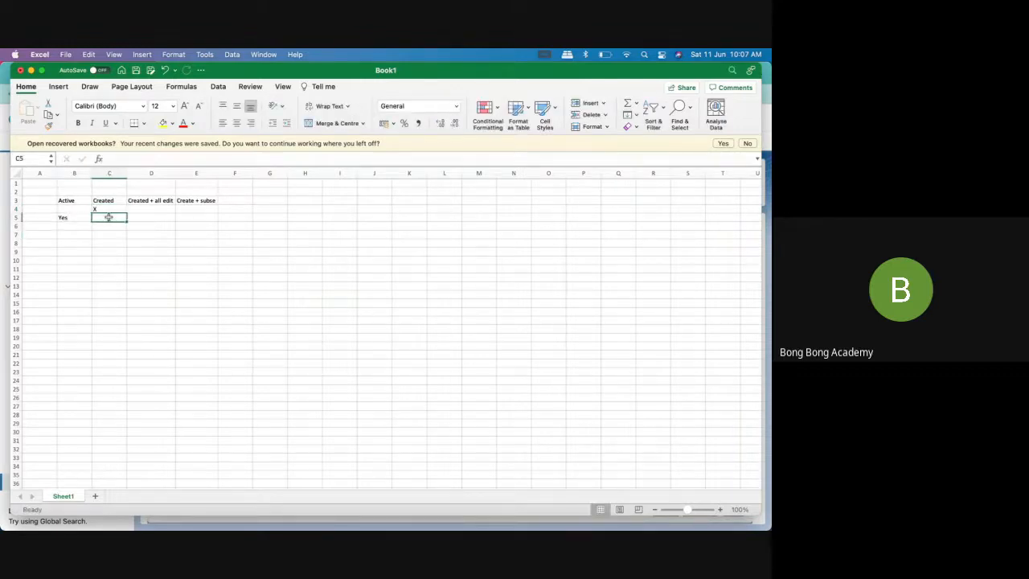
key("Return")
key("Down")
key("Down")
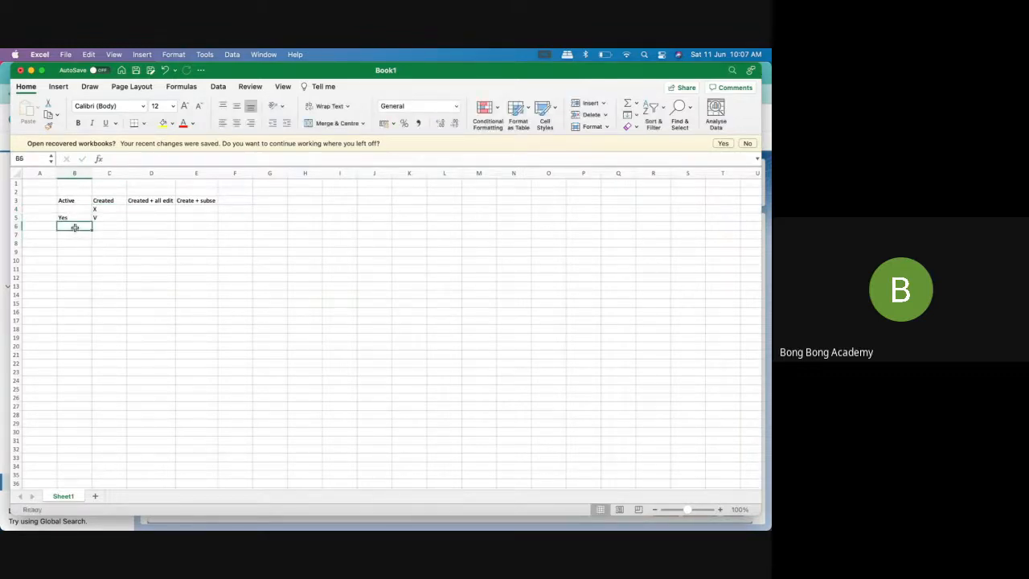
left_click(115, 217)
type("Y")
key("Return")
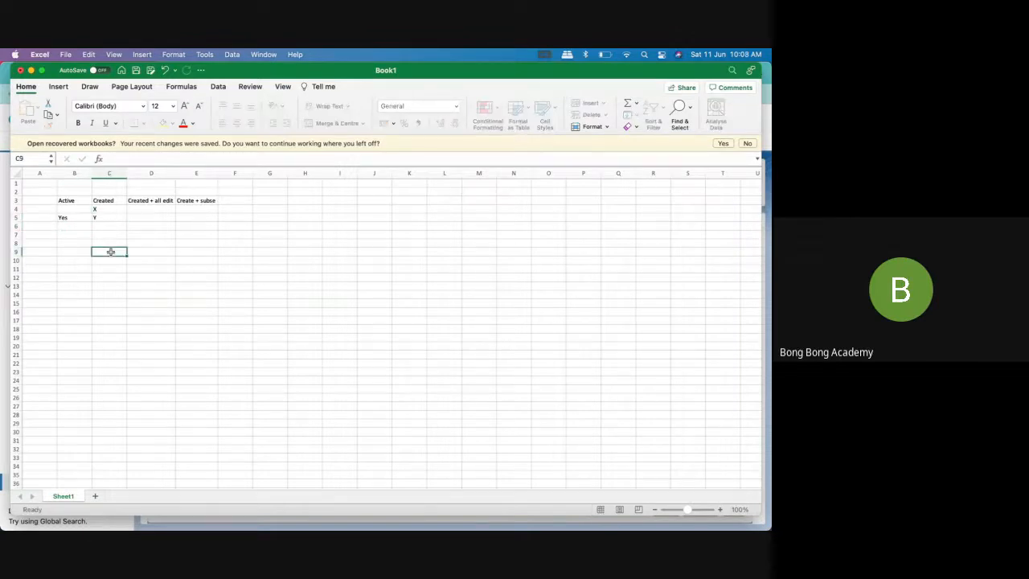
Enter No under the Active heading in cell B6
left_click(74, 227)
type("No")
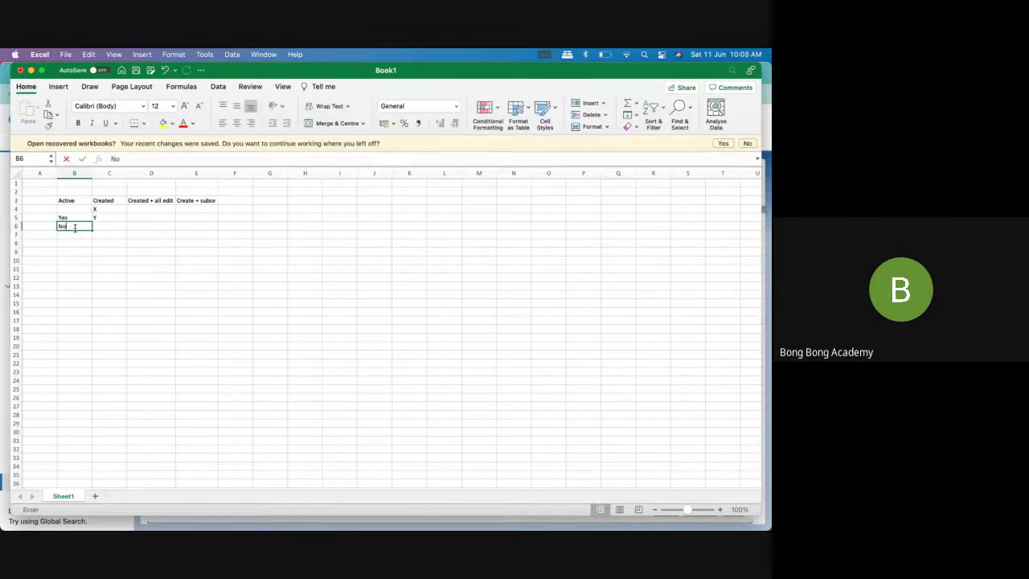
left_click(109, 225)
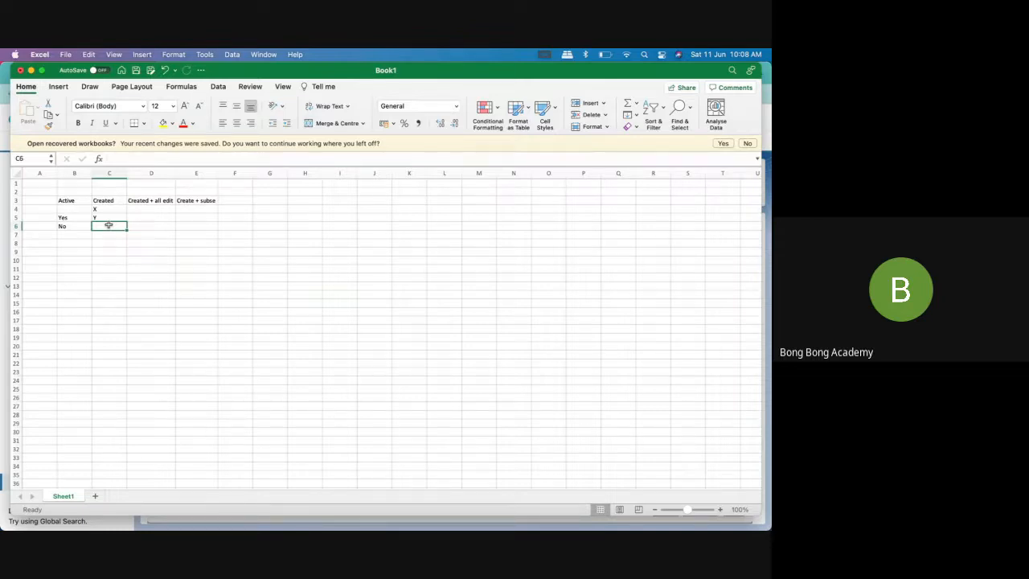
Enter N under the Created heading in cells C4 and C6
type("X")
left_click(109, 209)
type("N")
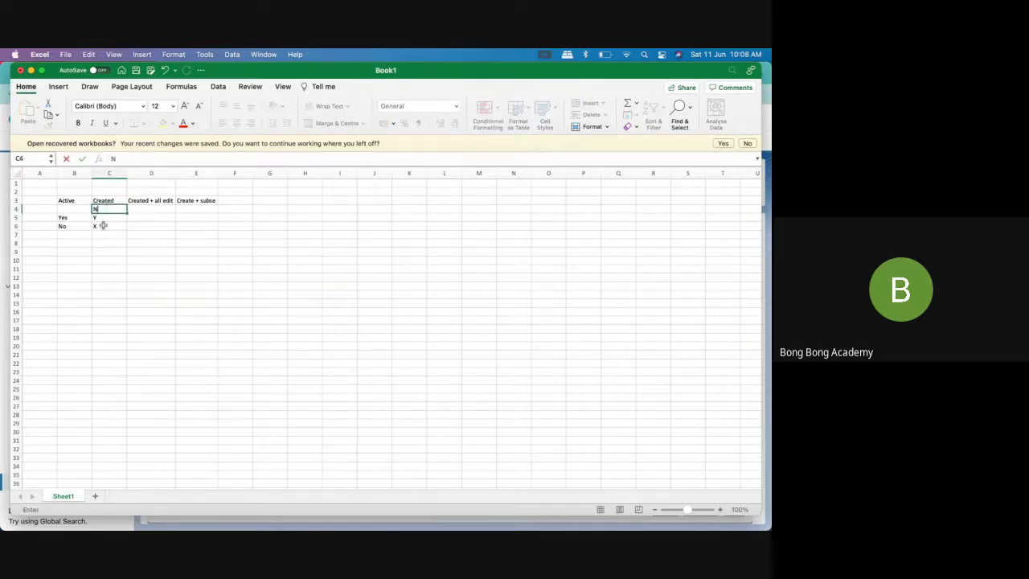
left_click(103, 226)
type("N")
left_click(145, 278)
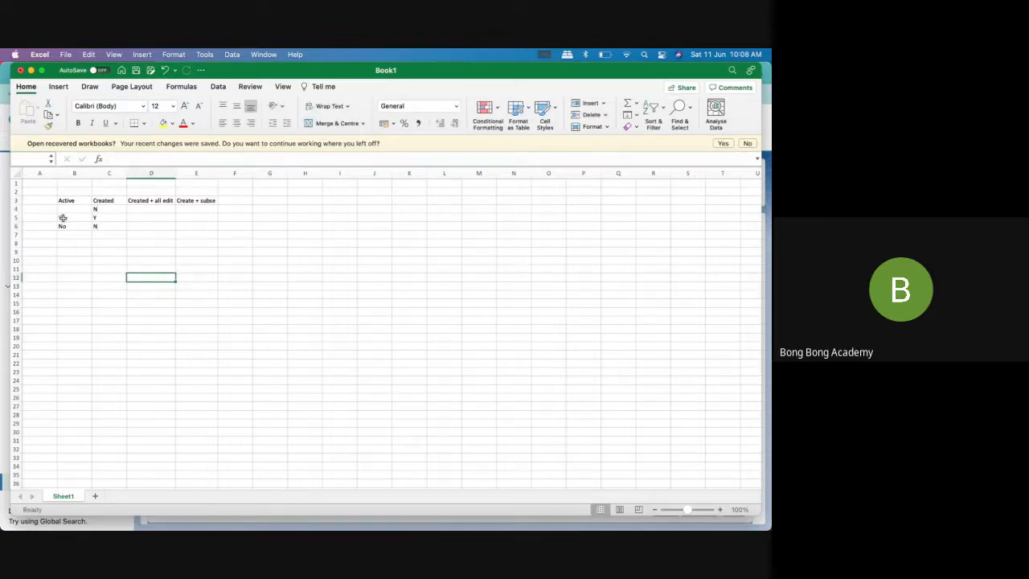
left_click_drag(63, 218, 100, 218)
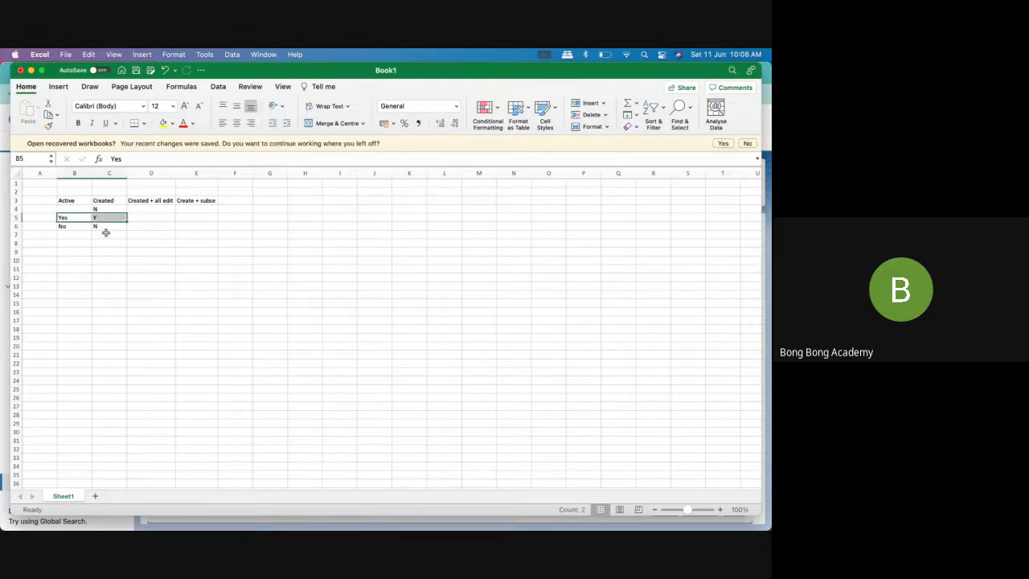
left_click(103, 228)
left_click(72, 208)
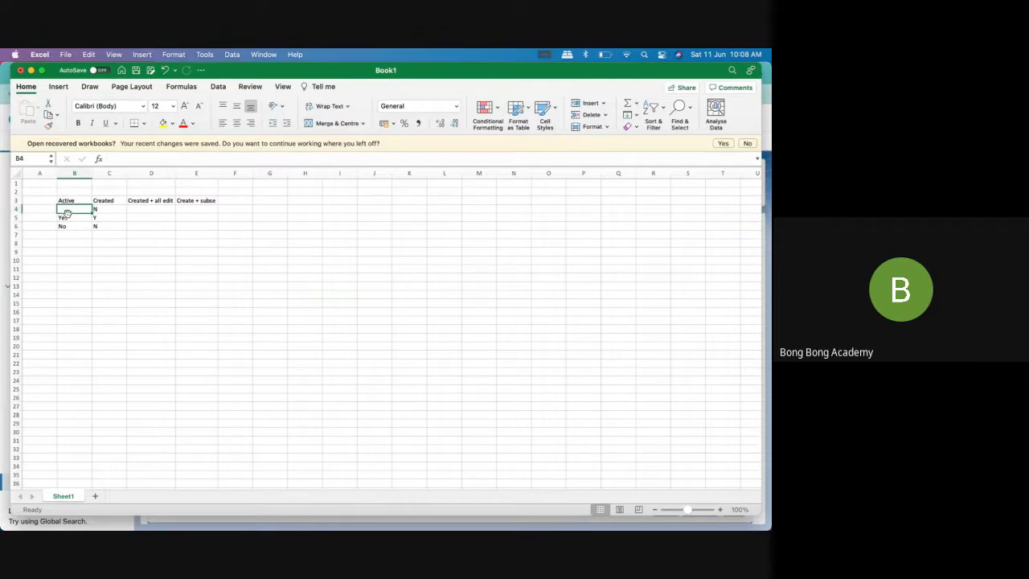
Fill the "Created + all edit" column with N in D4, Y in D5 and N in D6
left_click(148, 209)
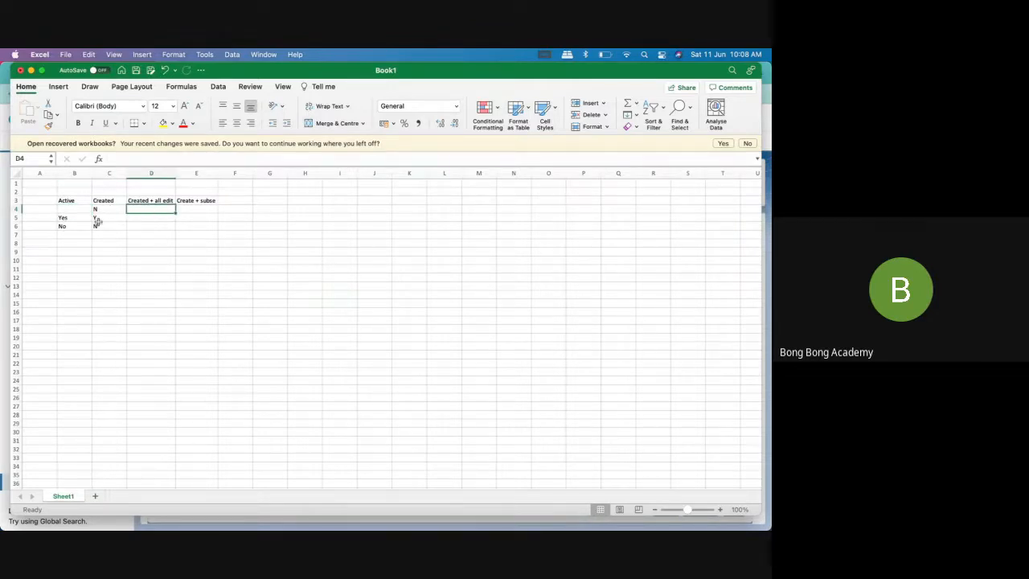
left_click(140, 218)
type("Y")
left_click(156, 227)
type("N")
left_click(150, 209)
type("N")
left_click(155, 253)
left_click(71, 233)
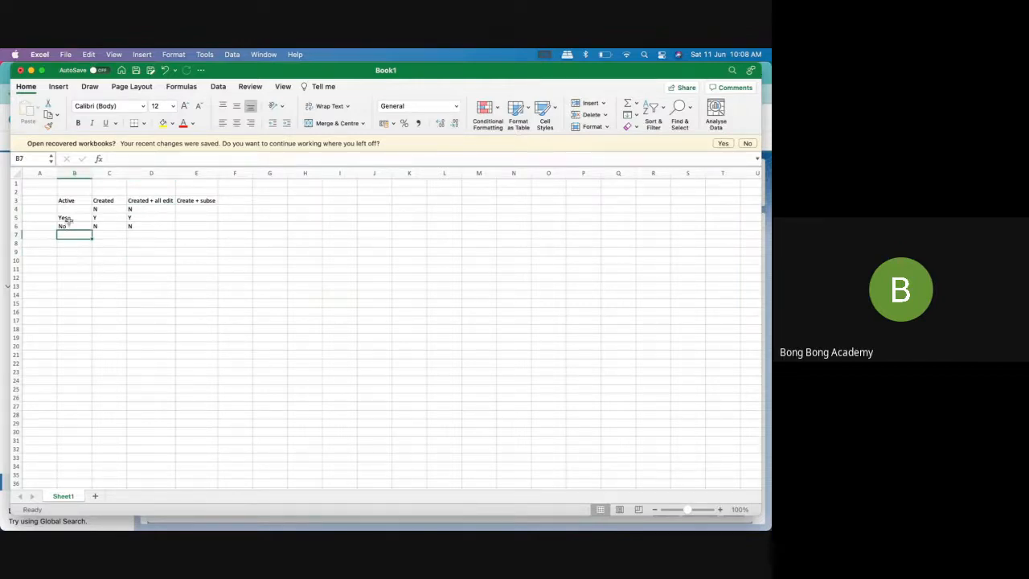
left_click(67, 219)
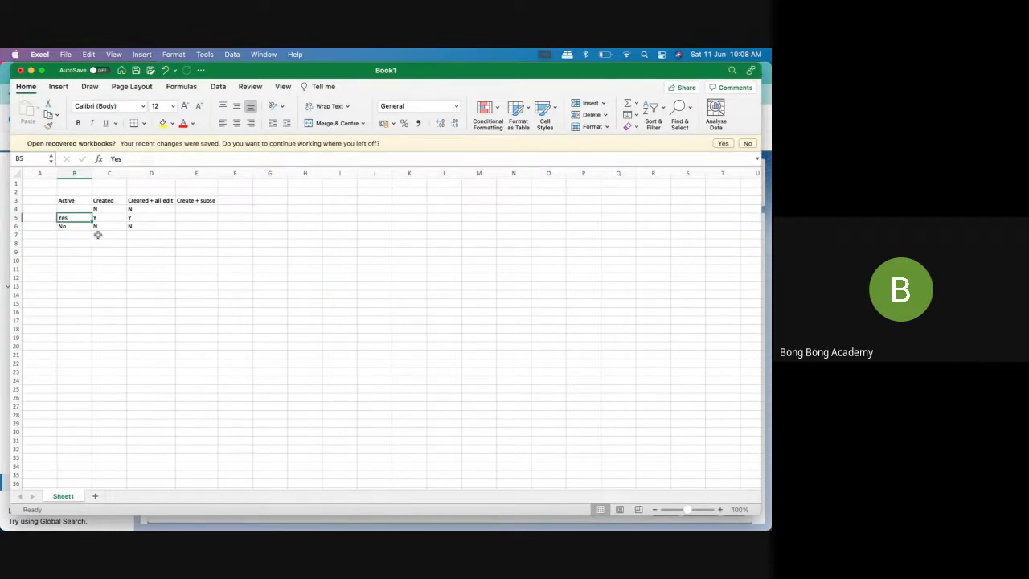
left_click(141, 218)
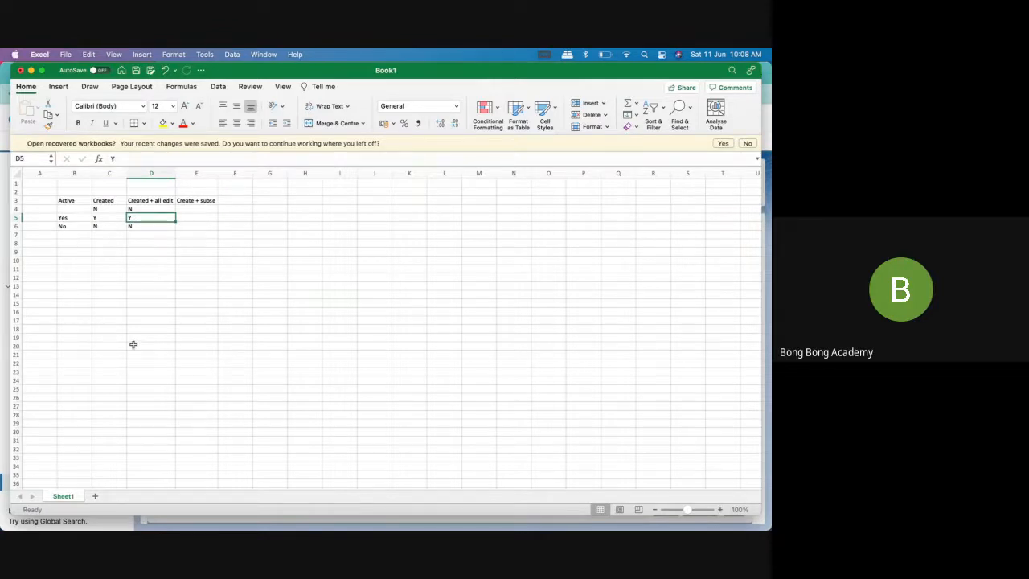
left_click(71, 233)
double_click(71, 233)
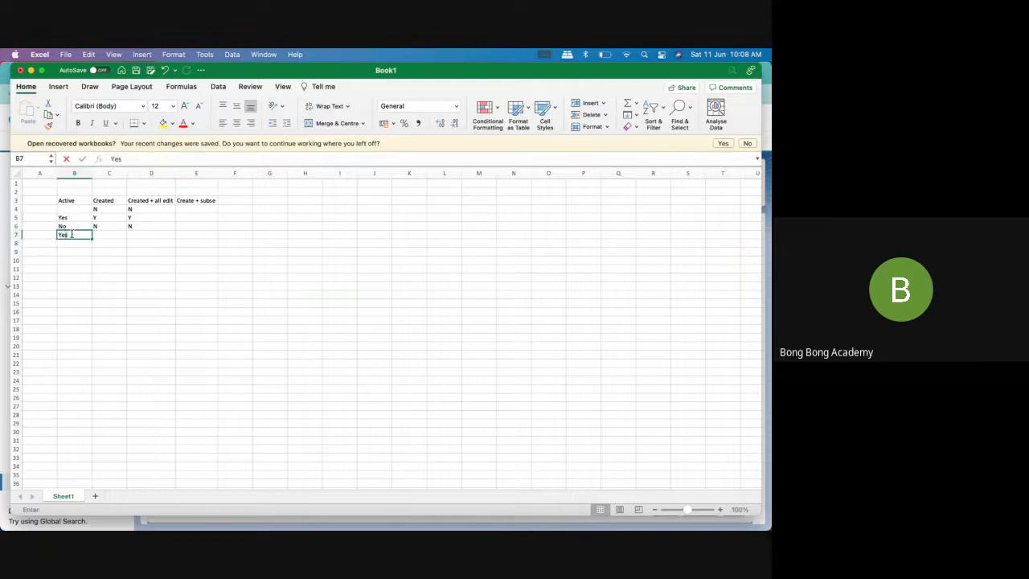
left_click(42, 219)
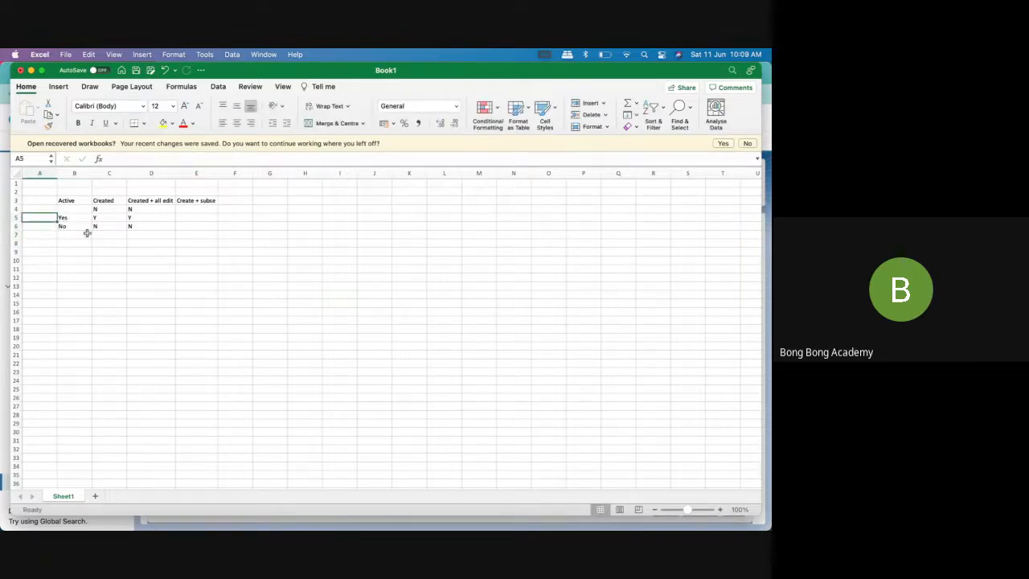
Move row 6, the No row, above the Yes row by cutting it and inserting it at row 5
right_click(14, 227)
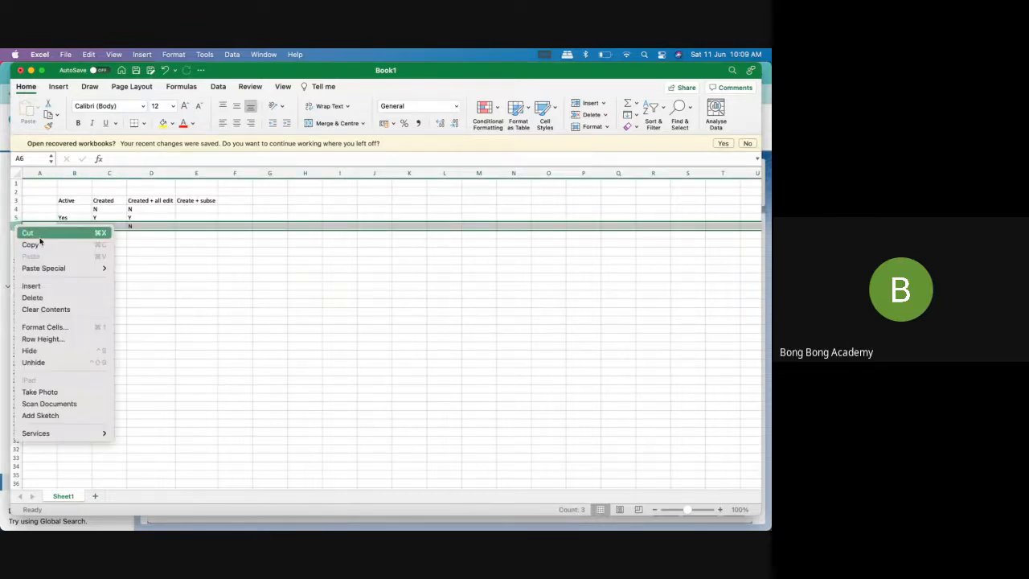
left_click(29, 233)
left_click(14, 217)
right_click(14, 217)
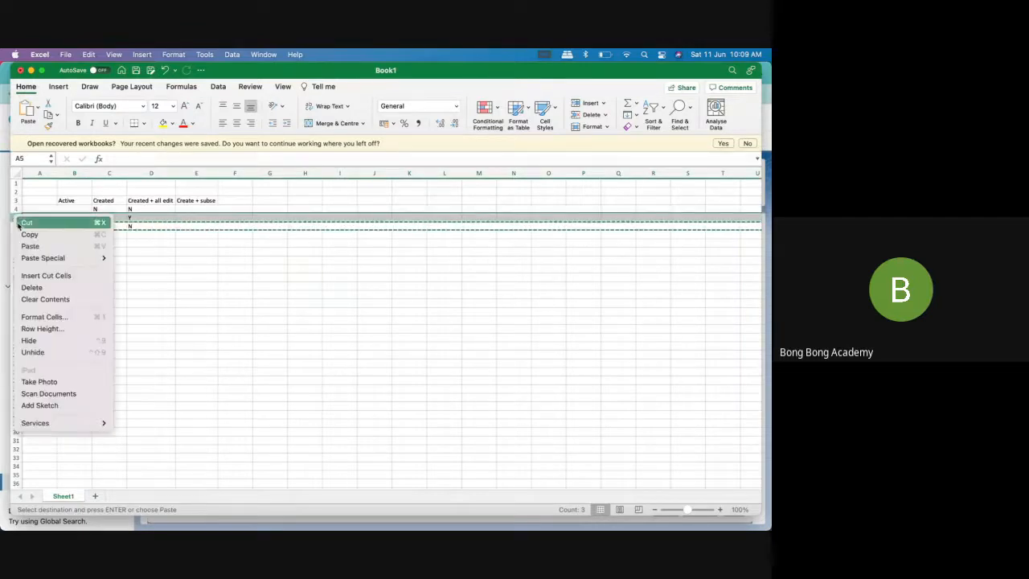
left_click(46, 275)
left_click(157, 275)
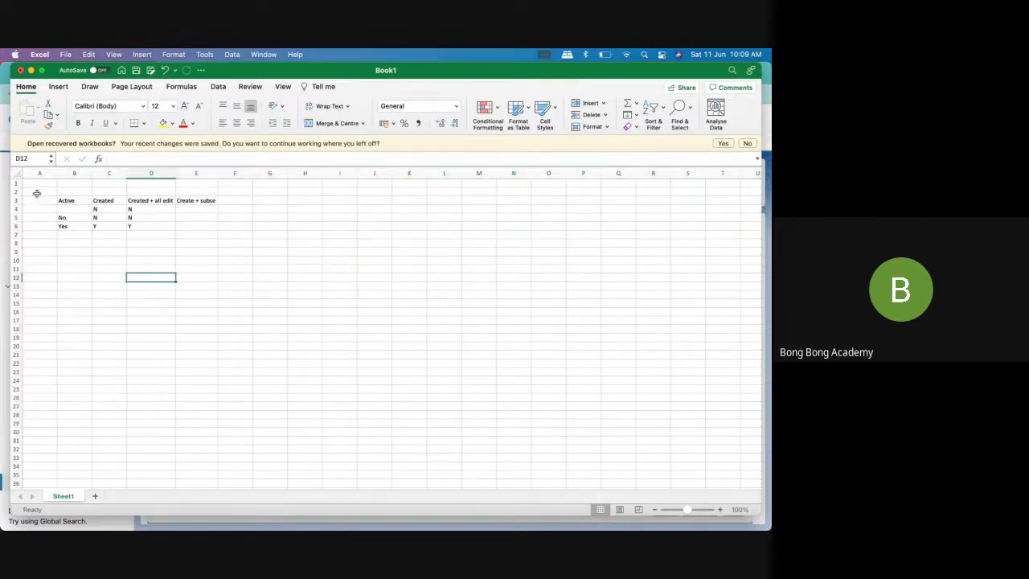
Add the heading "Order" in cell A3, beside the Active heading
left_click(40, 199)
type("Order")
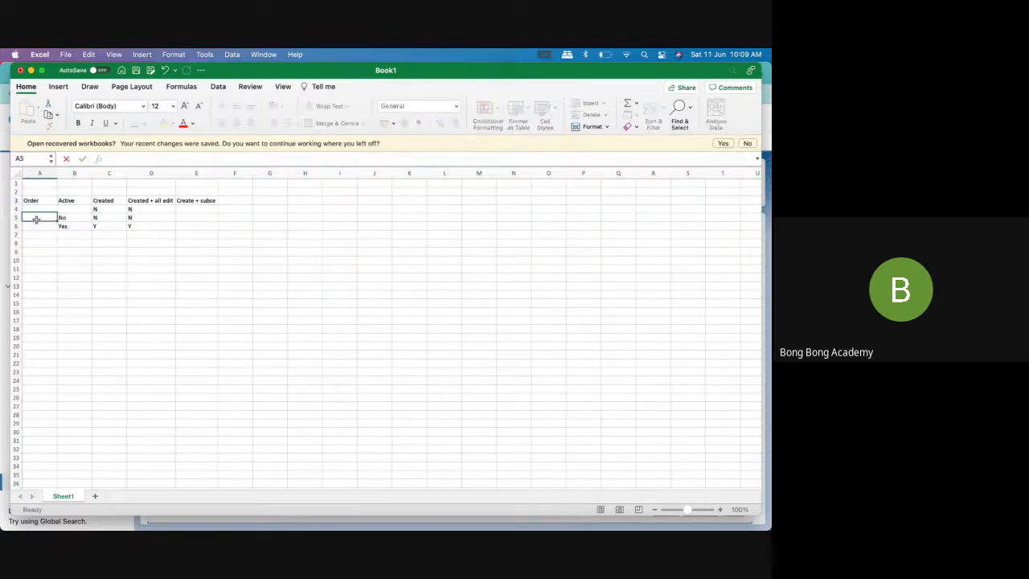
left_click(36, 217)
left_click(59, 252)
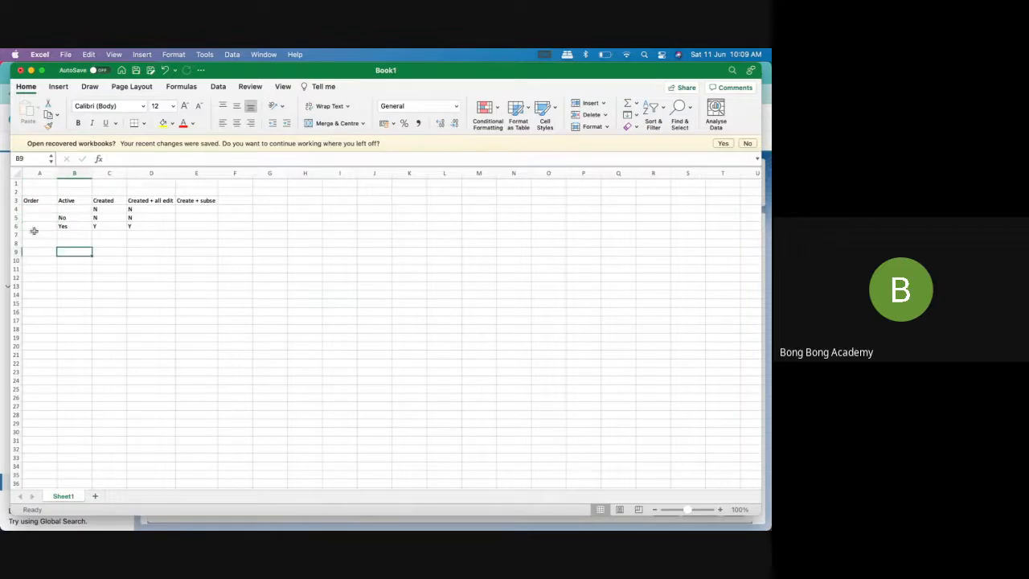
Number the Order column 1, 2 and 3 in cells A6 to A8, starting at the Yes row
left_click(39, 218)
left_click(43, 226)
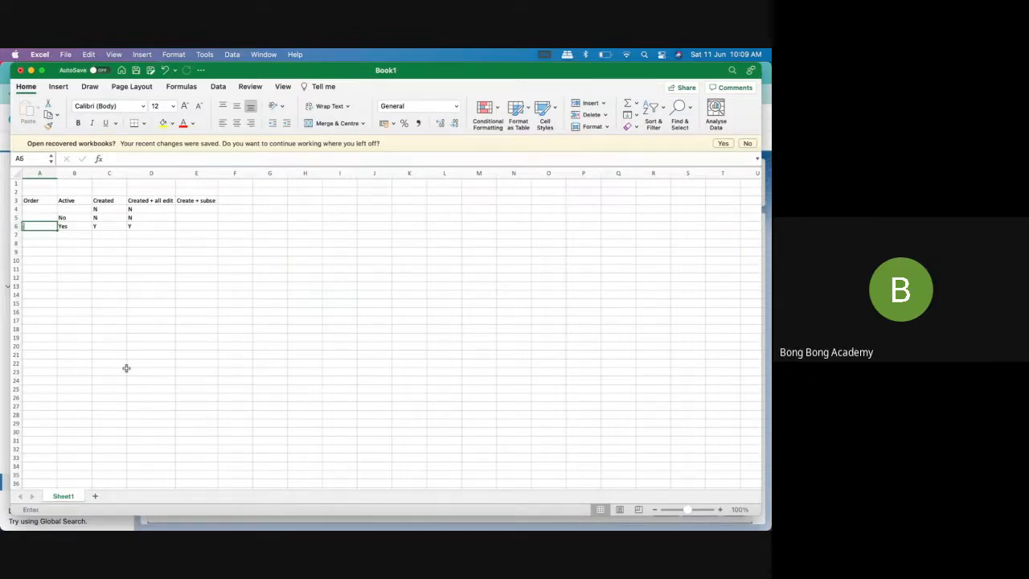
type("1")
key("Return")
type("2")
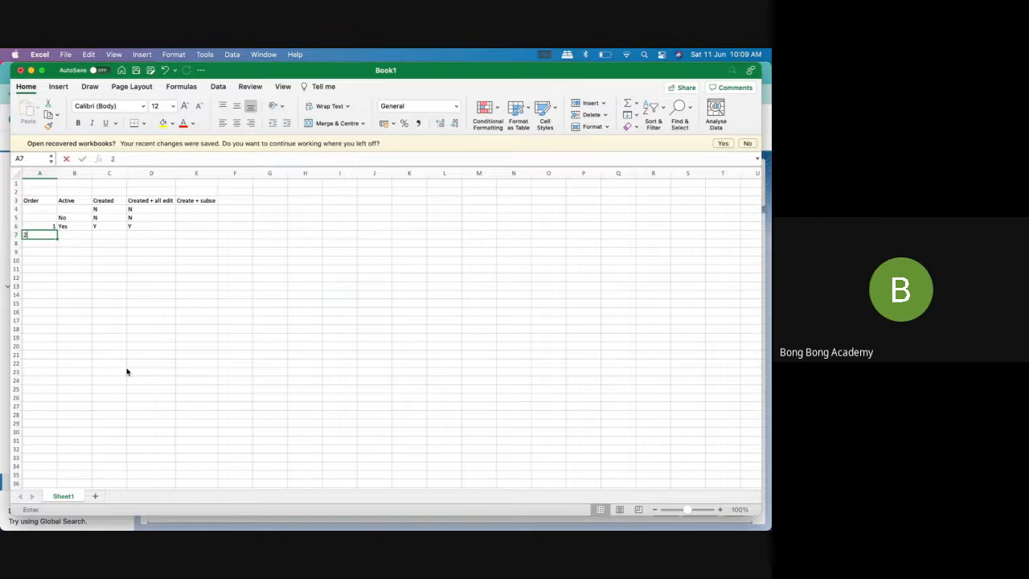
key("Return")
type("3")
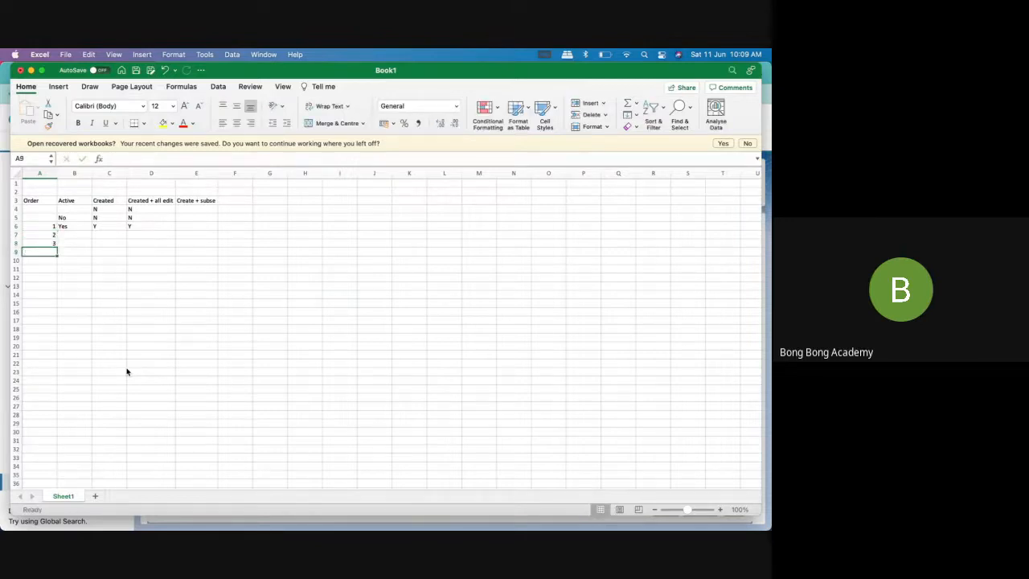
Fill the Active column with No in B7 for order 2 and Yes in B8 for order 3
left_click(78, 234)
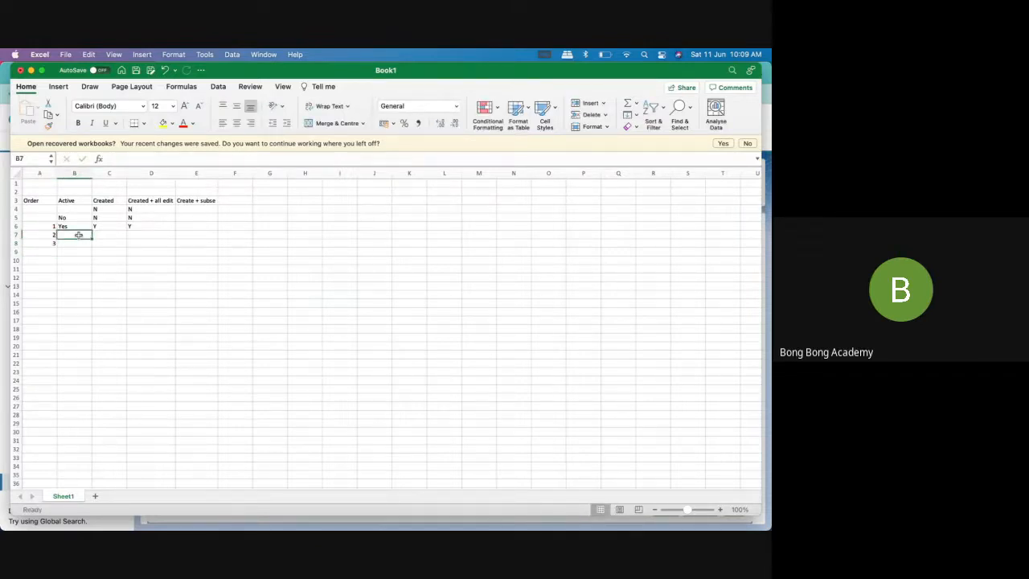
type("No")
left_click(79, 243)
type("Yes")
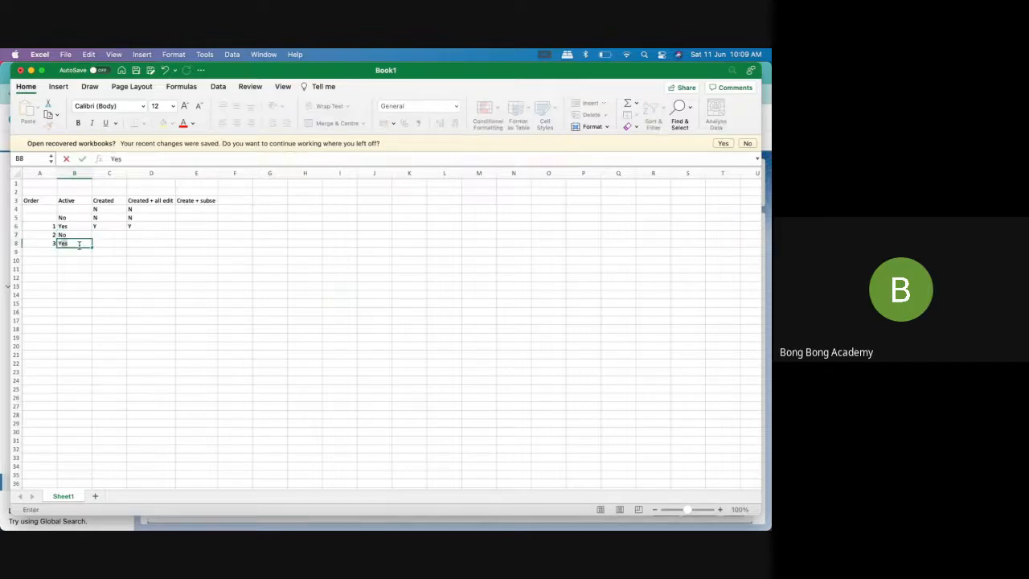
type("ws")
Add a fourth row with 4 under Order in A9 and Yes under Active in B9
left_click(45, 253)
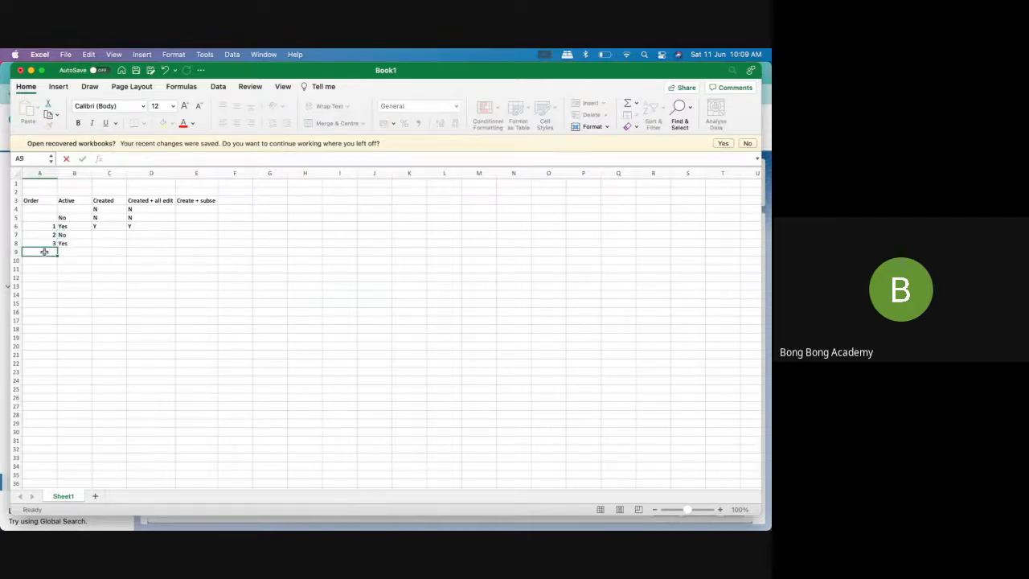
type("4")
left_click(81, 252)
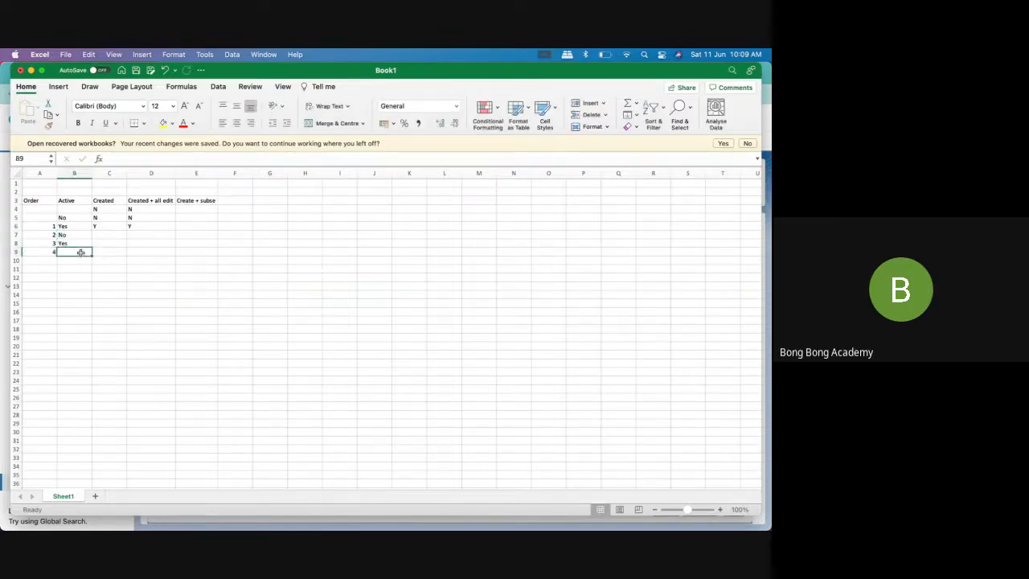
type("Yes")
left_click(105, 268)
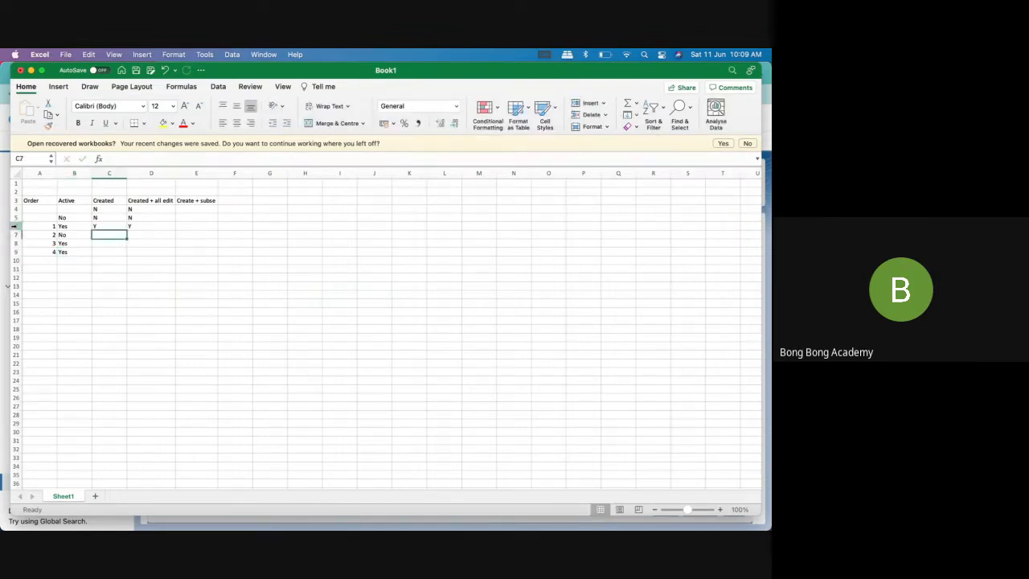
Fill the "Create + subse" column with N in E4, N in E5 and Y in E6
left_click_drag(15, 226, 15, 252)
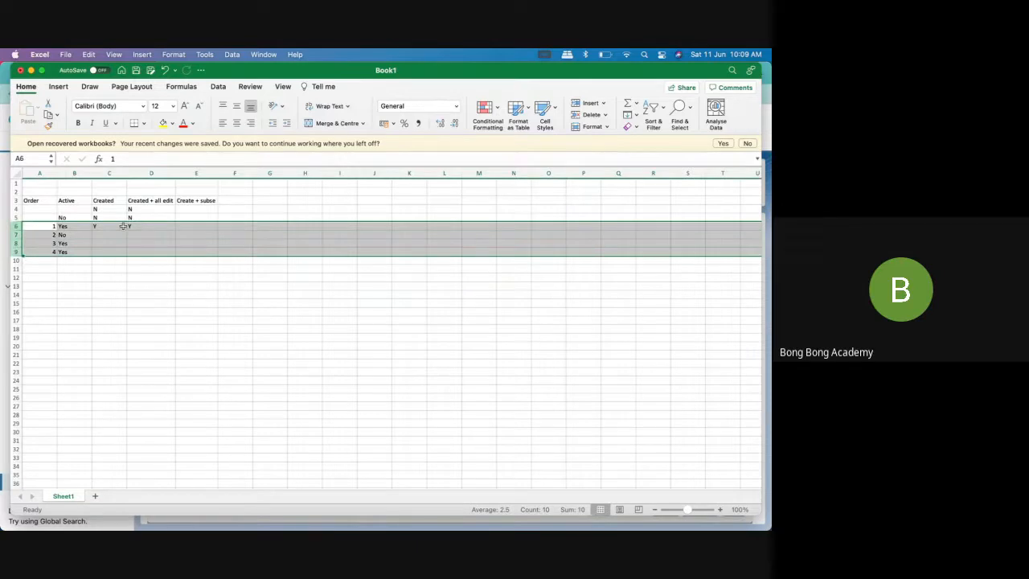
left_click(193, 225)
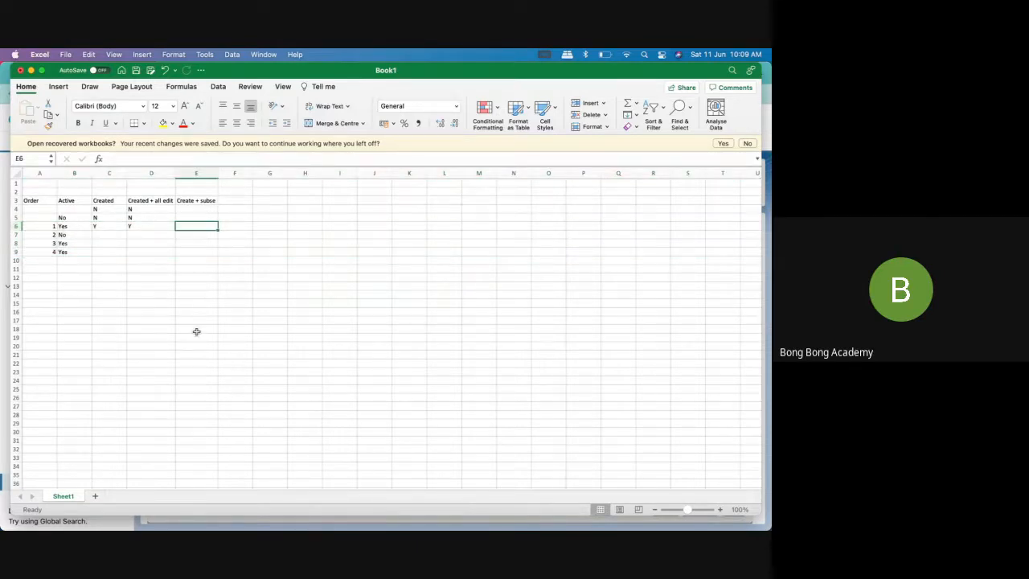
type("Y")
key("Return")
left_click(184, 210)
type("N")
left_click(186, 216)
type("N")
left_click(180, 234)
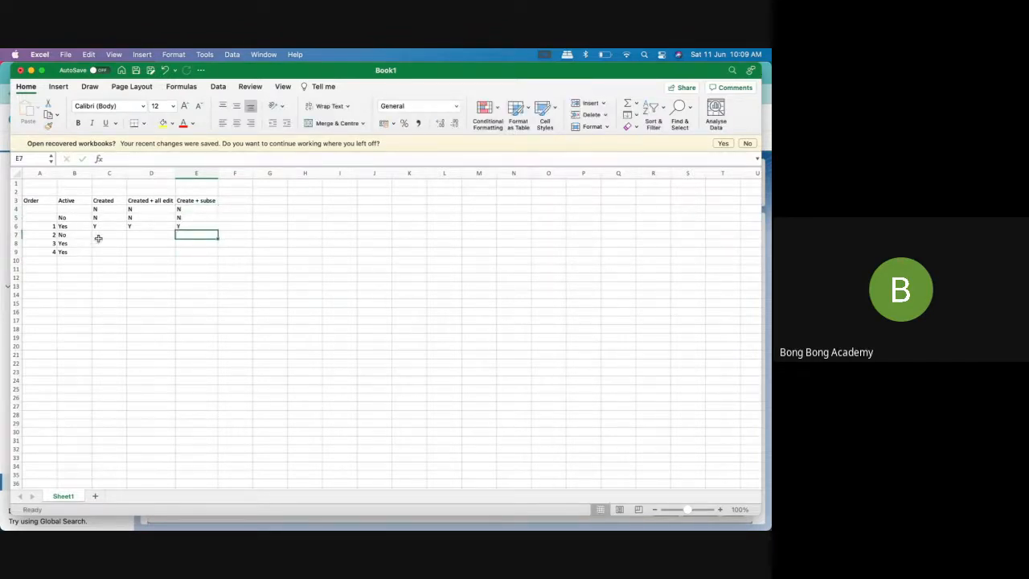
Enter N in C7, D7 and E7 for the order 2 row
left_click(96, 234)
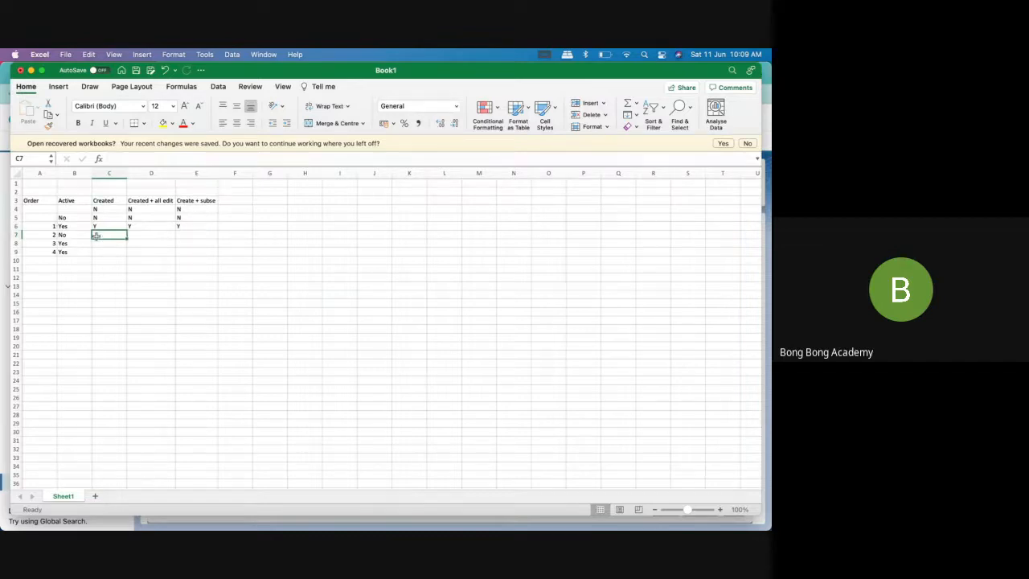
type("N")
left_click(143, 235)
type("N")
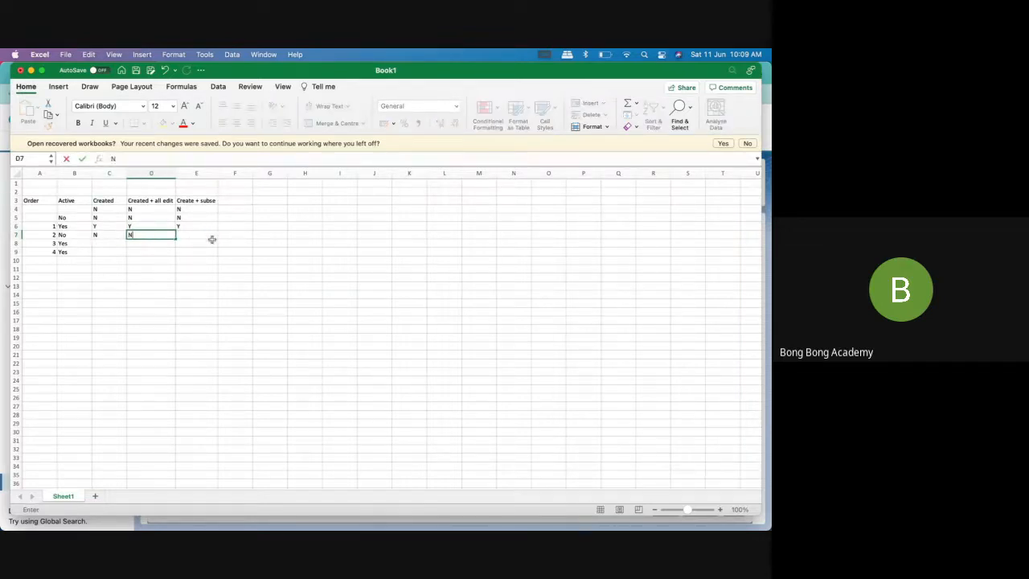
left_click(211, 239)
type("N")
left_click(149, 268)
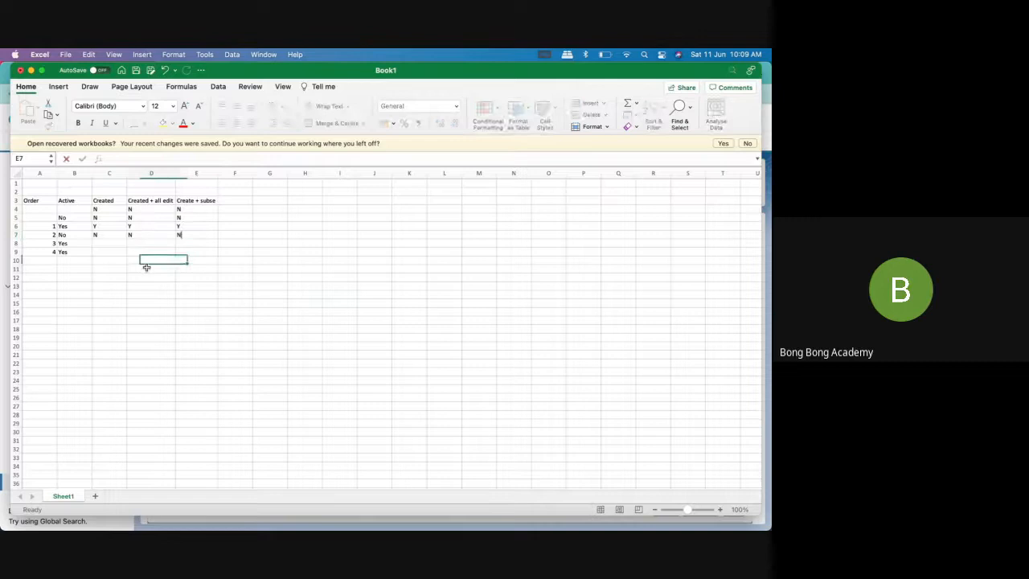
Enter N under the Created heading in C8 for the order 3 row
left_click(111, 244)
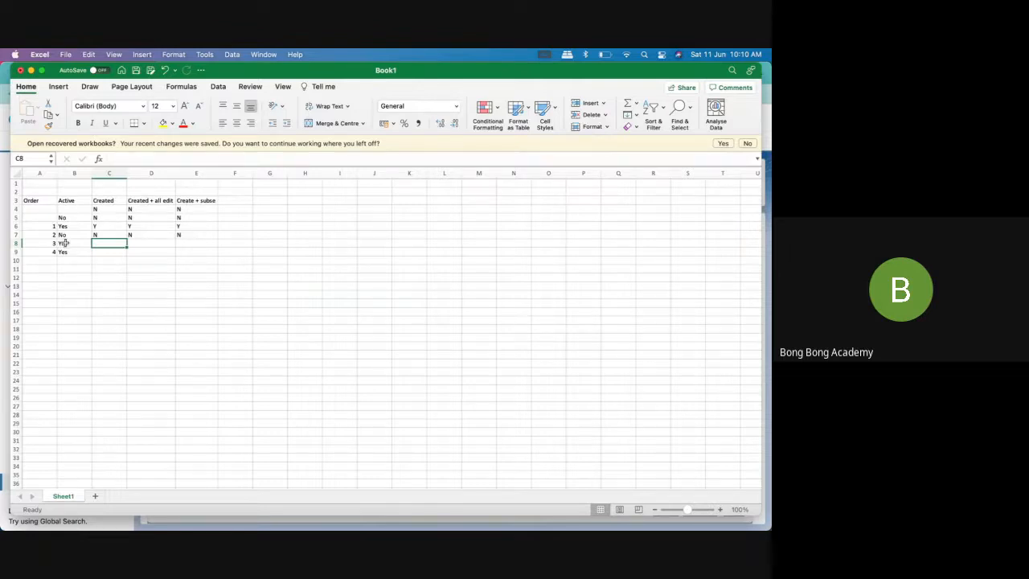
left_click(100, 202)
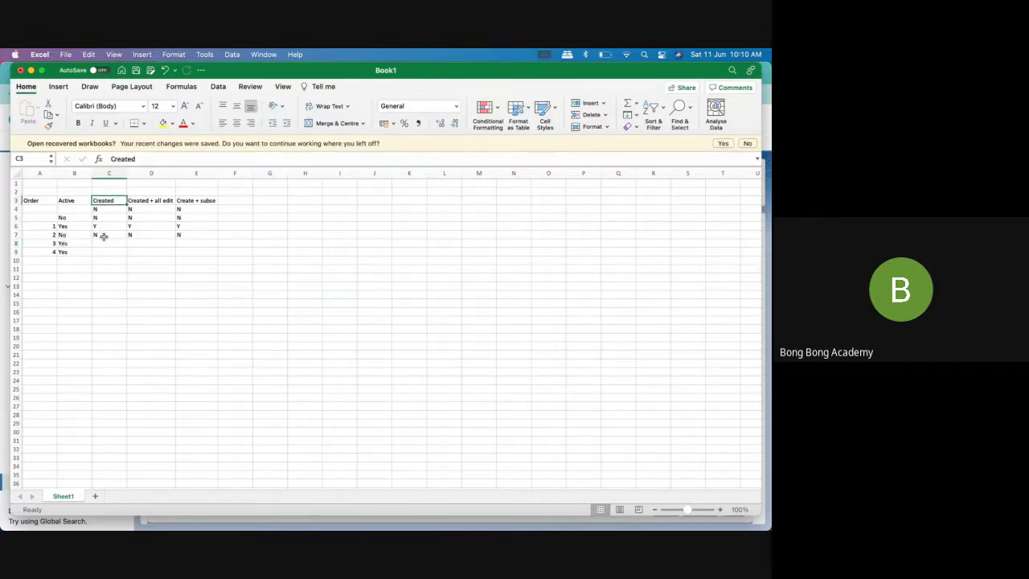
left_click(102, 242)
type("N")
left_click(108, 267)
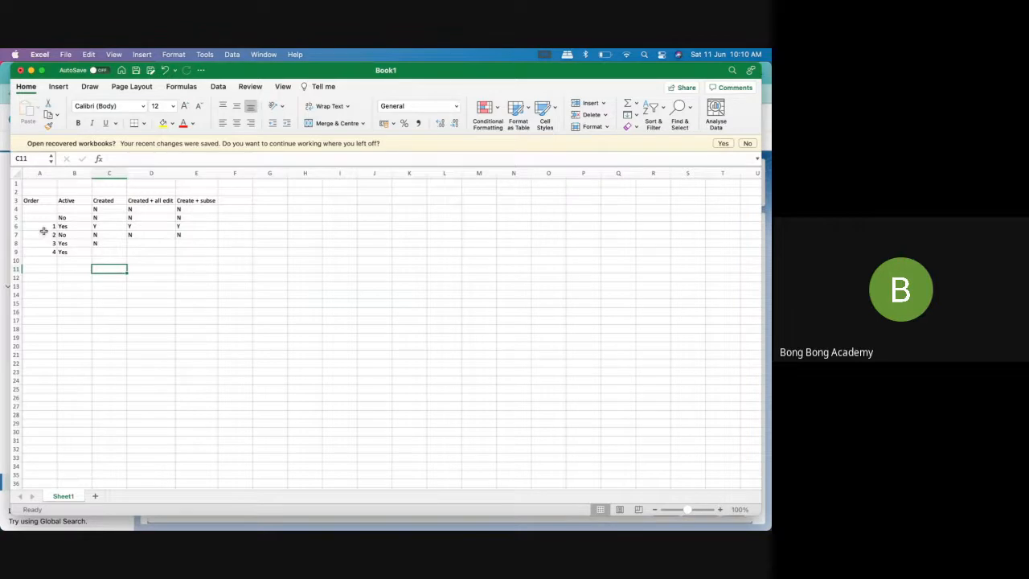
Color the order numbers in cells A6 to A9 red
left_click_drag(44, 229, 37, 254)
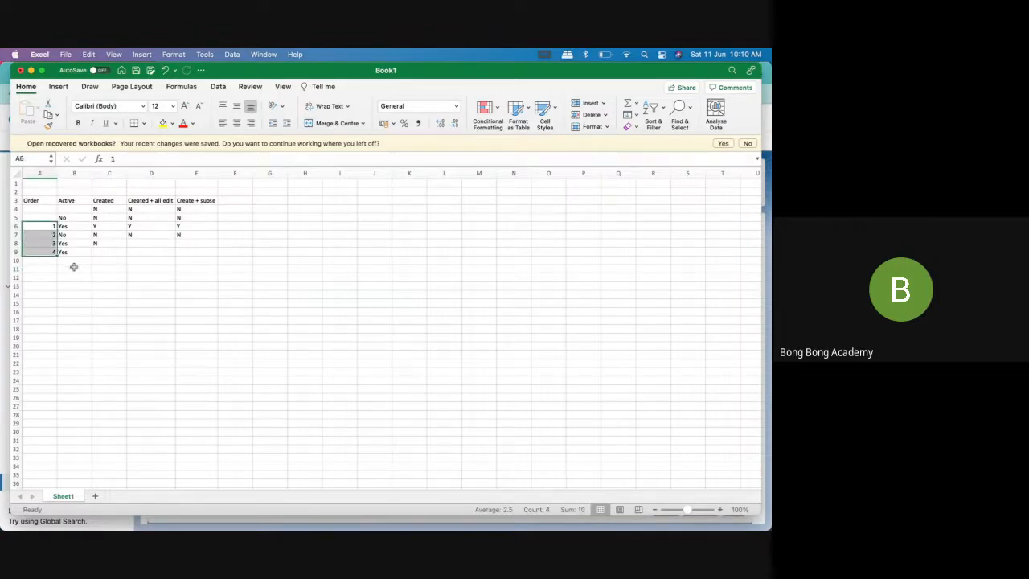
left_click(183, 122)
left_click(115, 267)
left_click(106, 242)
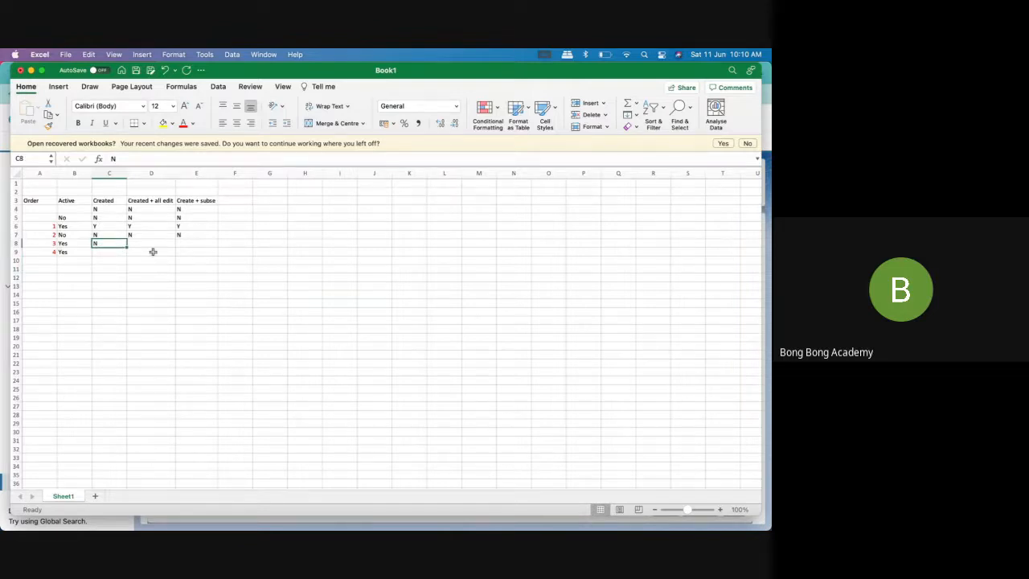
left_click(109, 202)
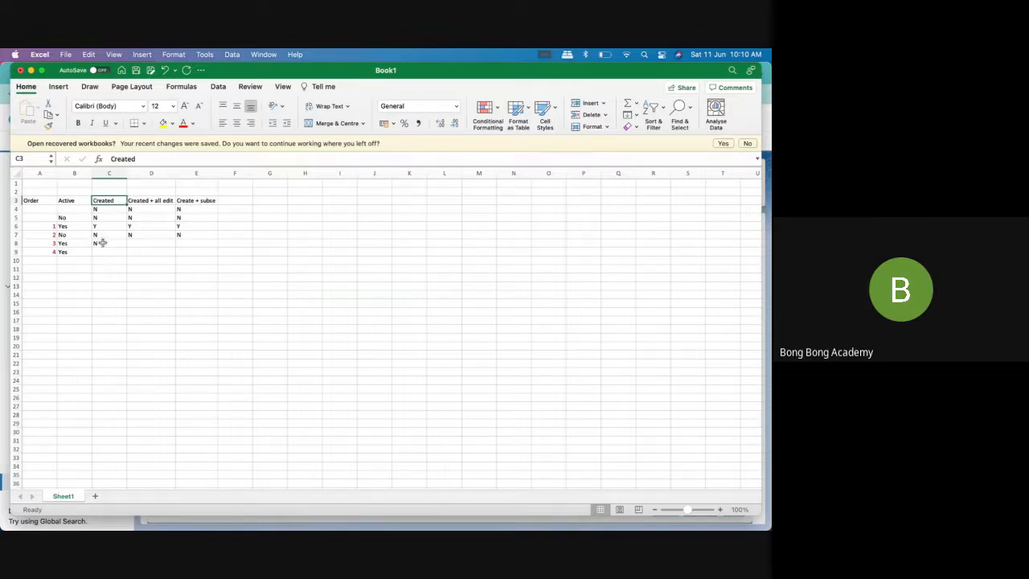
Enter Y under "Created + all edit" in D8 and Y under "Create + subse" in E8 for the order 3 row
left_click(103, 242)
left_click(156, 244)
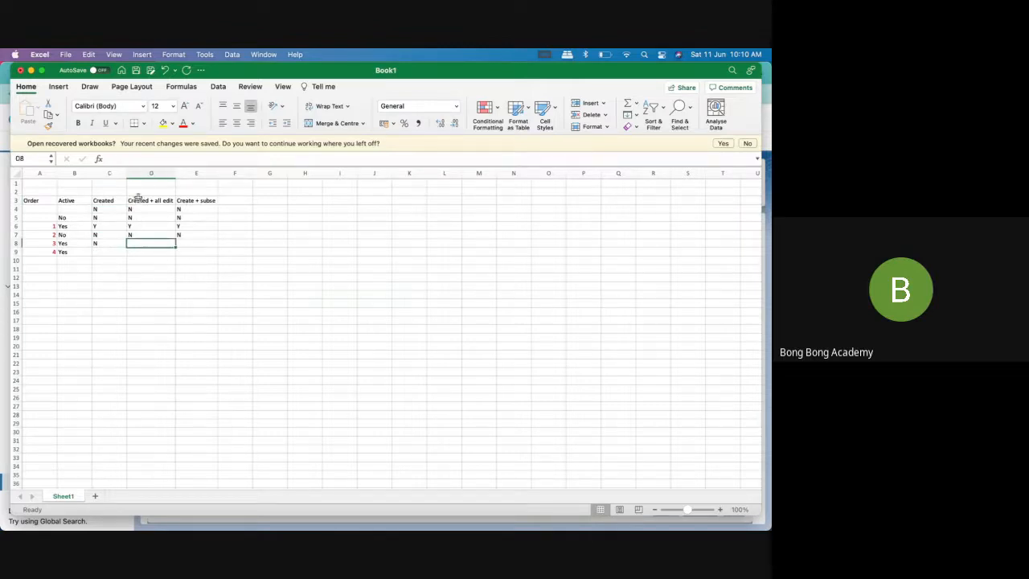
left_click(137, 200)
left_click(148, 244)
type("Y")
left_click(181, 259)
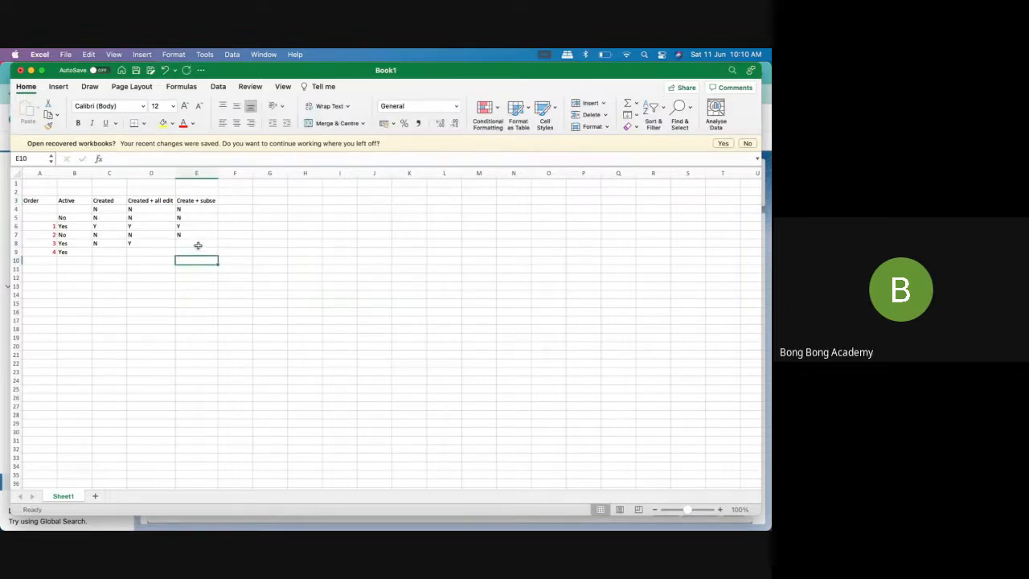
left_click(199, 243)
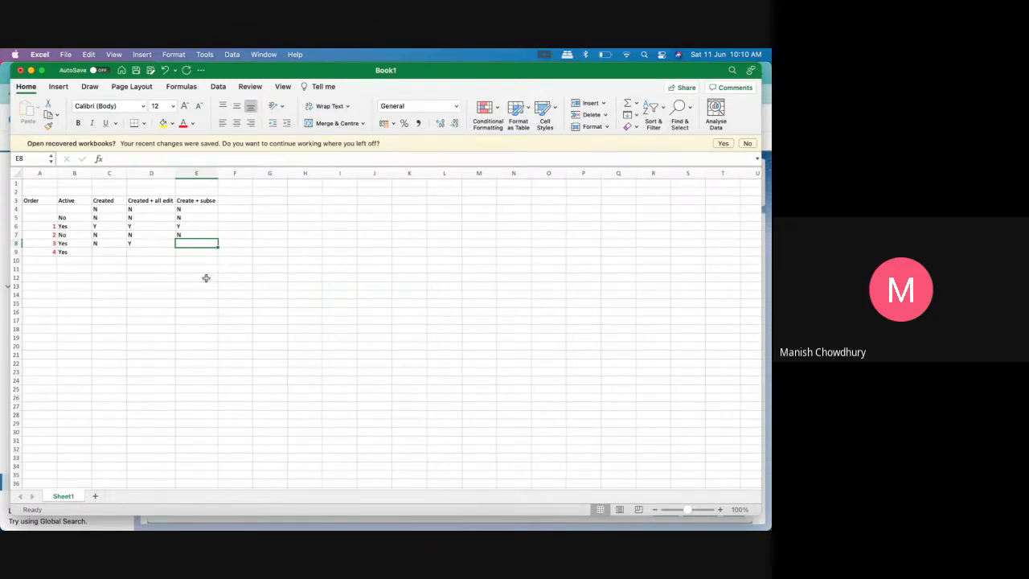
type("Y")
left_click(205, 278)
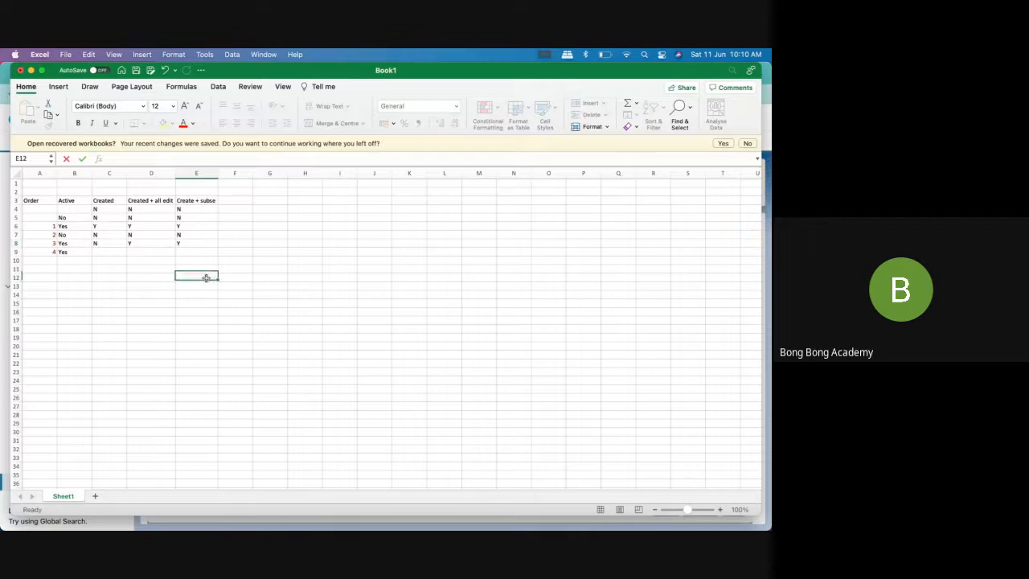
Enter N under the Created heading in C9 for the order 4 row
left_click(103, 252)
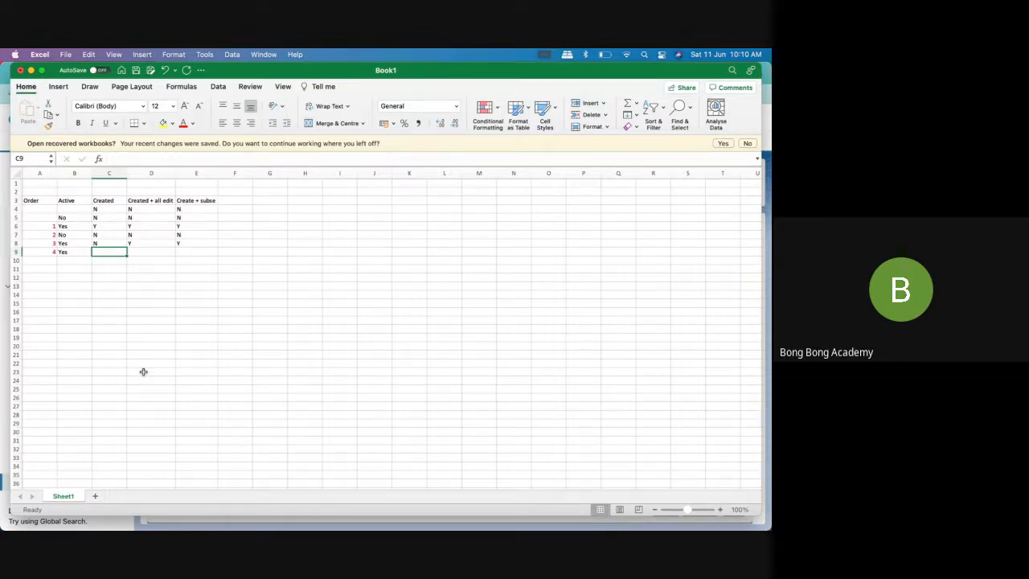
type("N")
key("Tab")
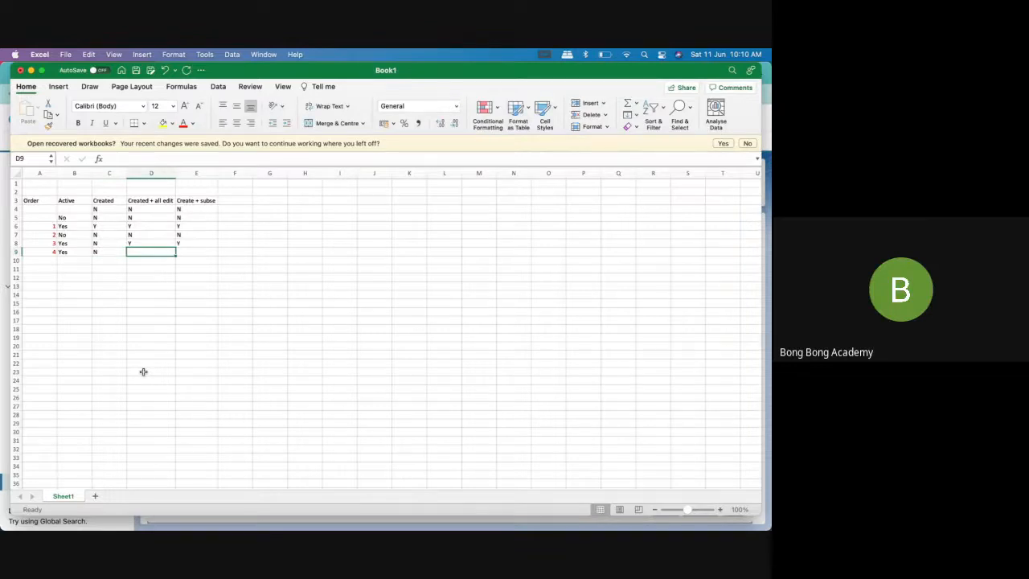
Relabel the order numbers in cells A6 to A9 as Edit 1, Edit 2, Edit 3 and Edit 4
double_click(43, 225)
type("Edit")
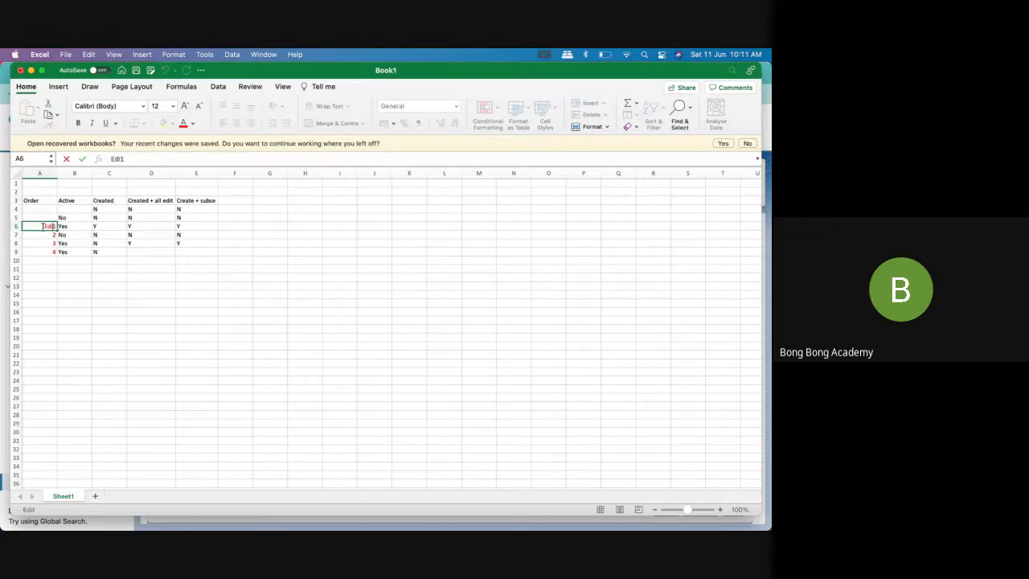
left_click(43, 233)
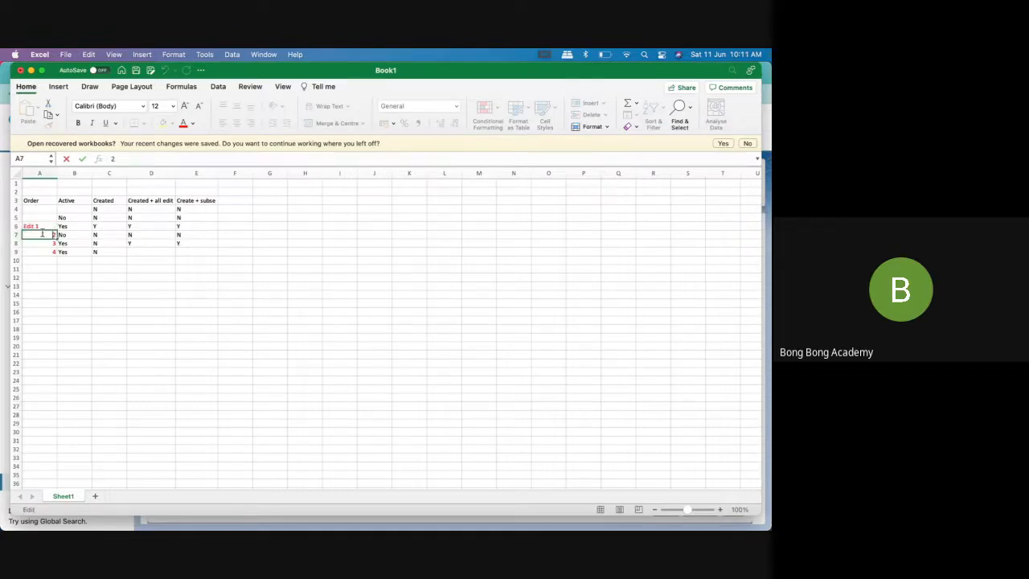
type("Ediy")
key("BackSpace")
key("BackSpace")
type("t")
double_click(42, 243)
type("Ediy")
key("BackSpace")
key("BackSpace")
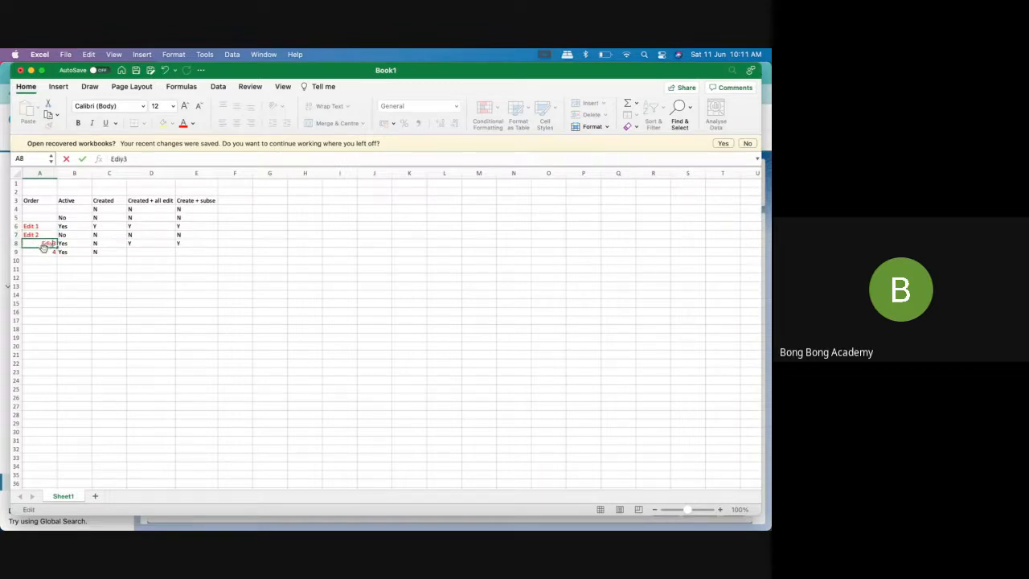
type("t")
double_click(39, 252)
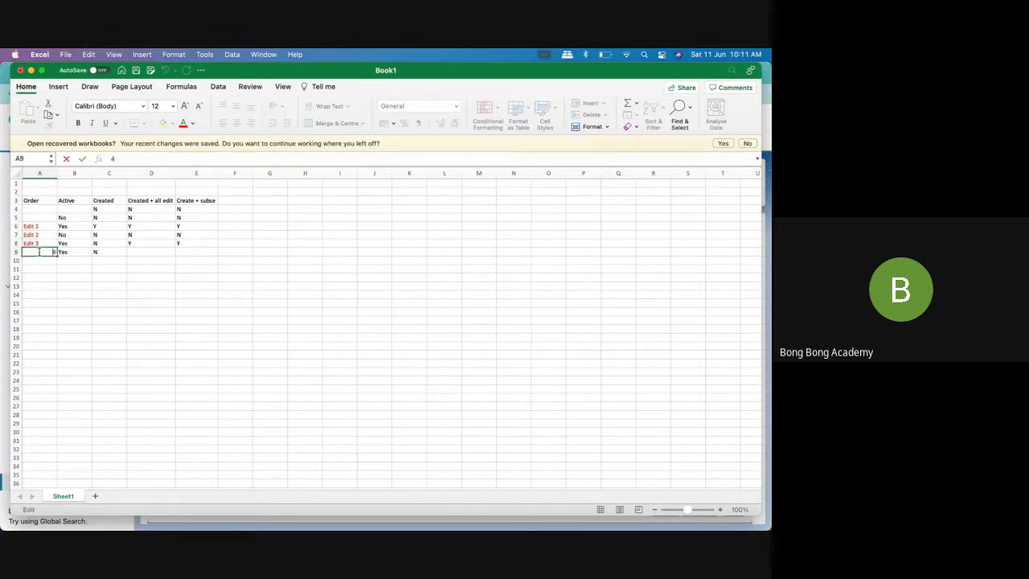
type("Edit")
left_click(74, 277)
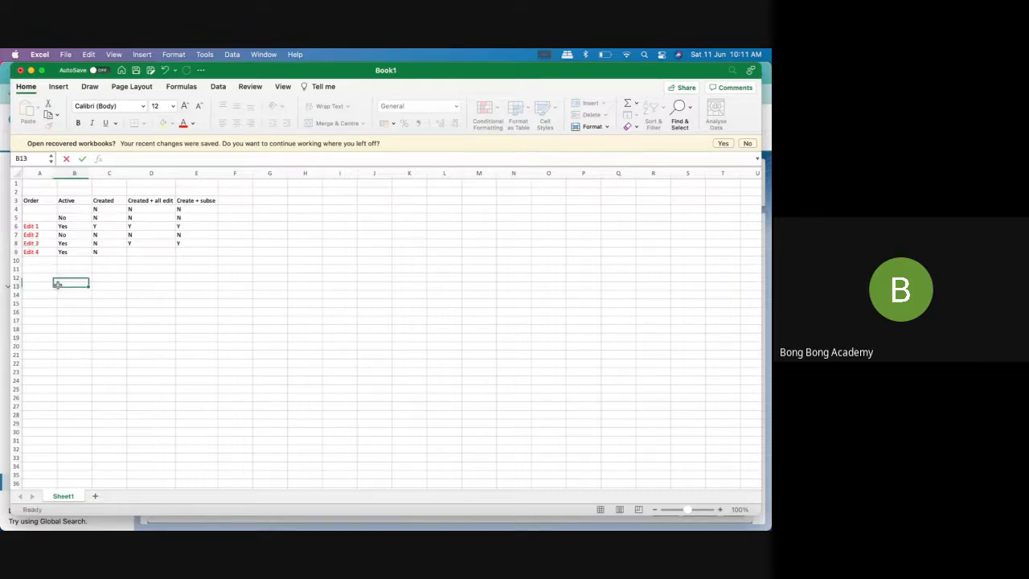
Complete the Edit 4 row with Y in D9 and N in E9
left_click(120, 252)
left_click(139, 251)
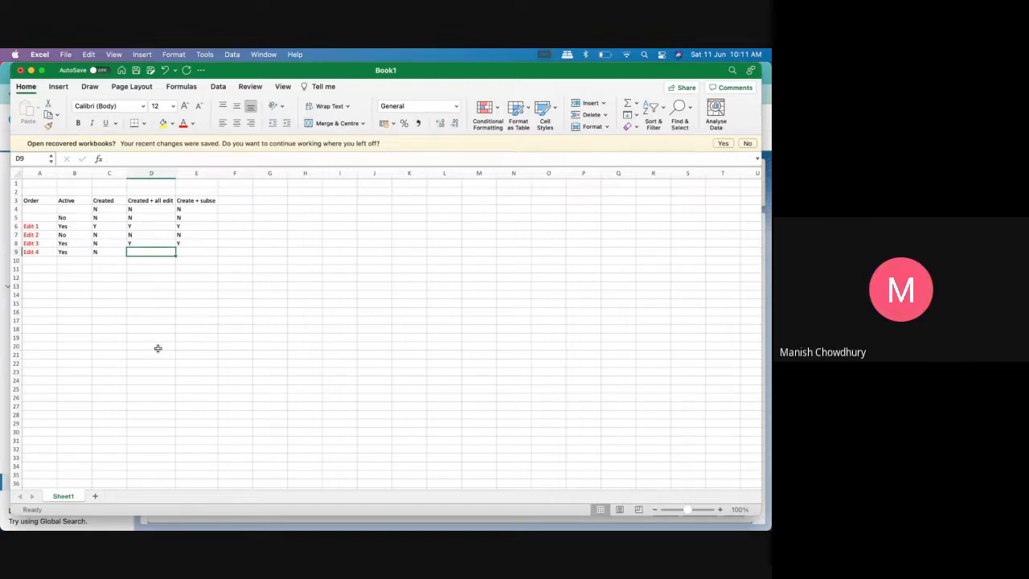
type("Y")
key("Tab")
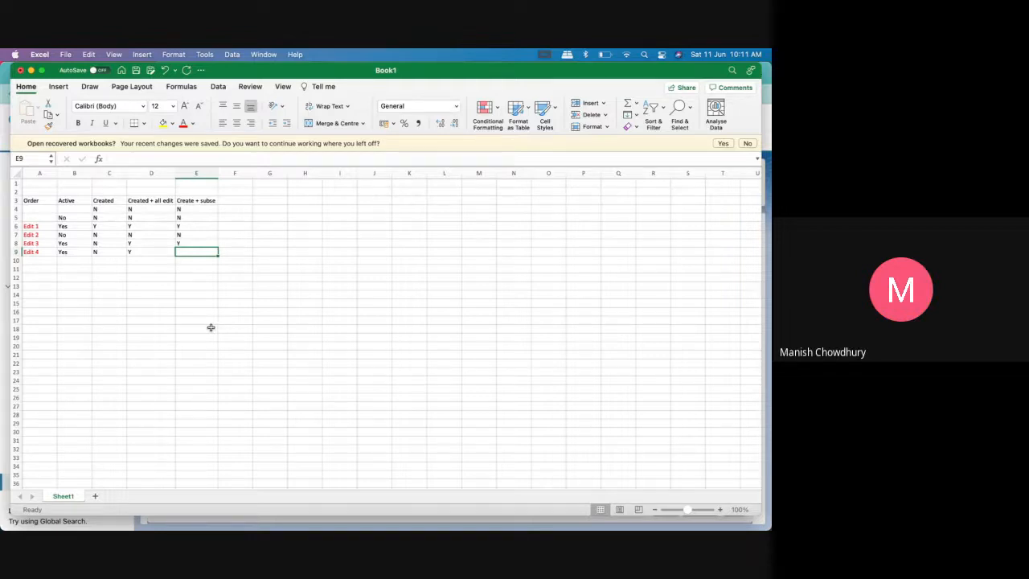
type("N")
left_click(198, 294)
left_click(172, 243)
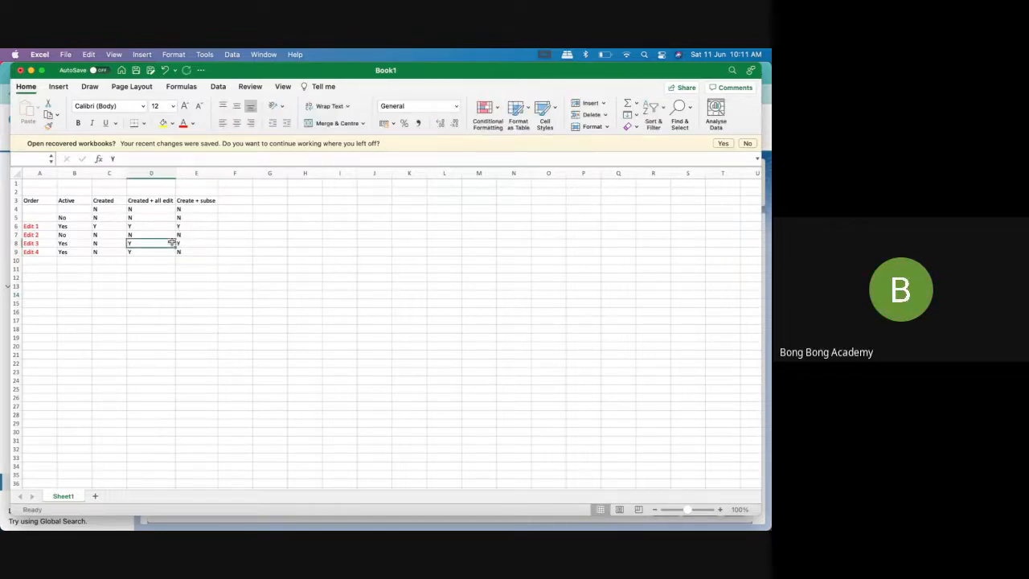
left_click_drag(198, 243, 40, 243)
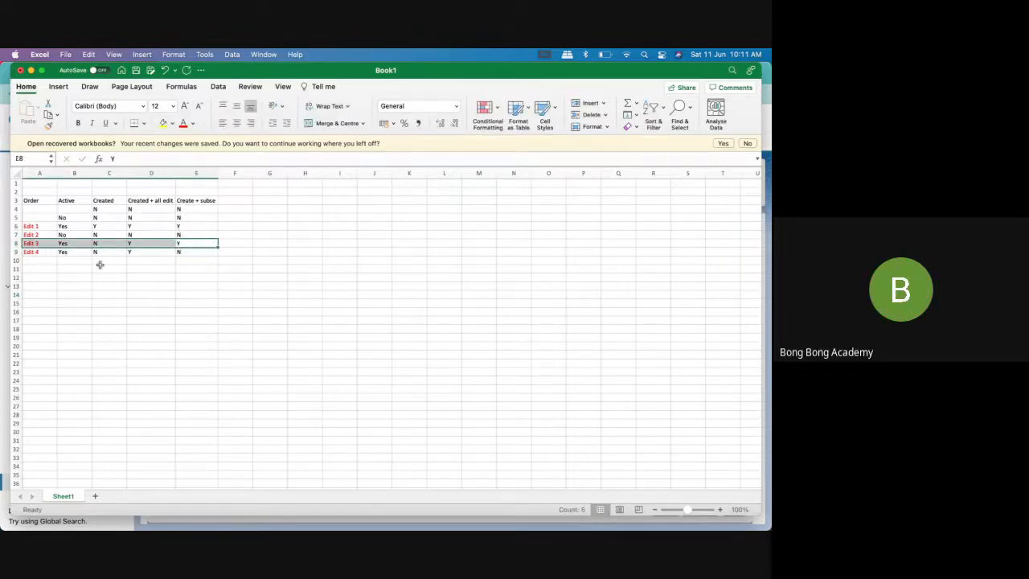
left_click(146, 267)
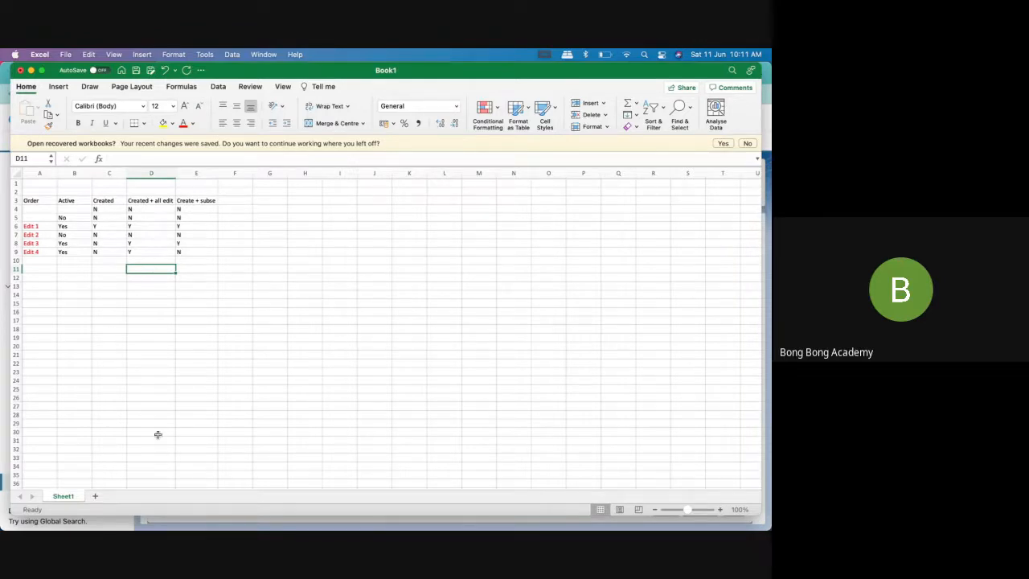
Switch to Chrome, set the workflow rule's evaluation to "created, and any time it's edited to subsequently meet criteria", and save to continue to its actions
left_click(91, 523)
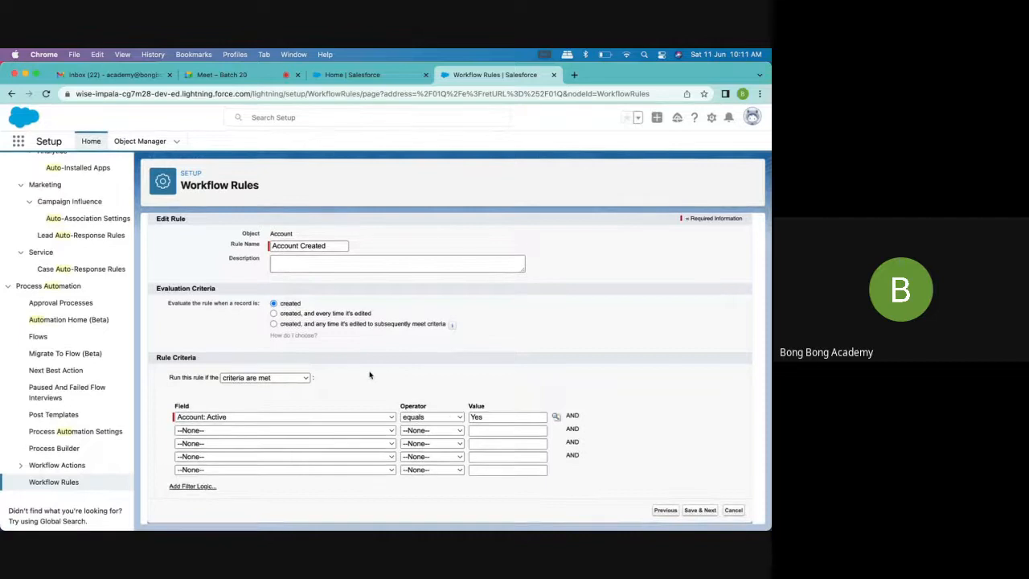
left_click(274, 324)
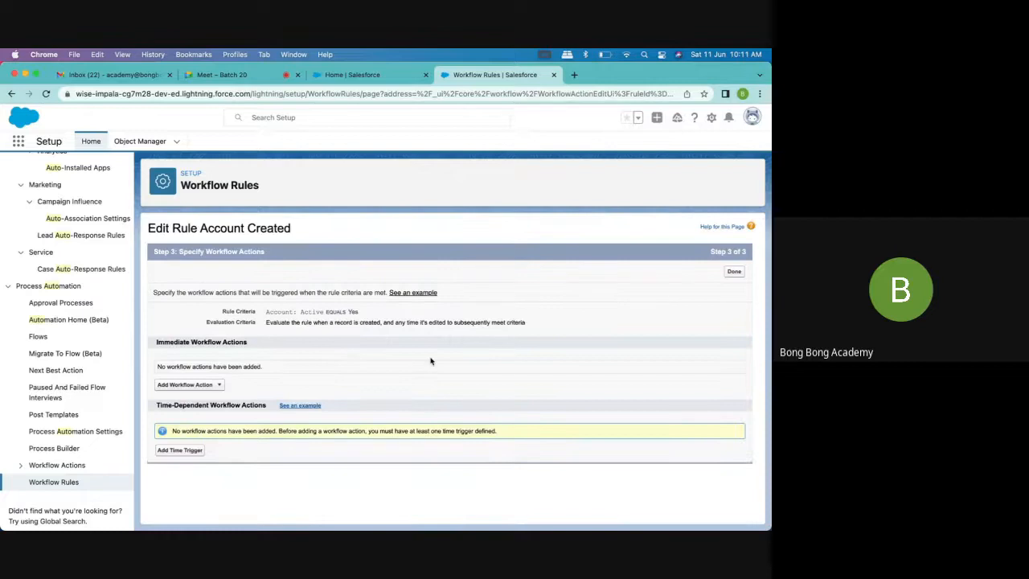
Add a new task as an immediate workflow action and assign it to the user found through the lookup
left_click(207, 385)
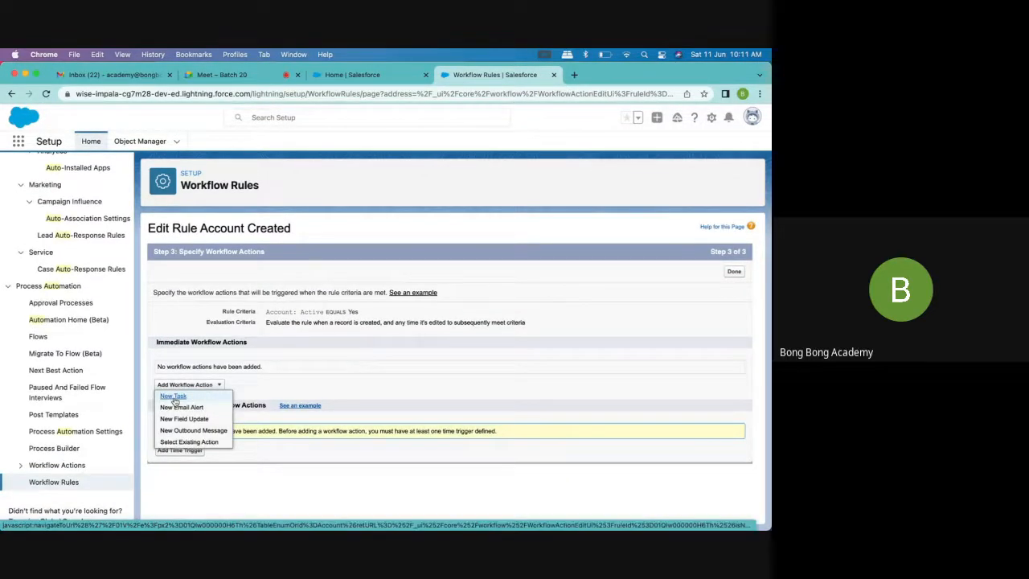
left_click(173, 398)
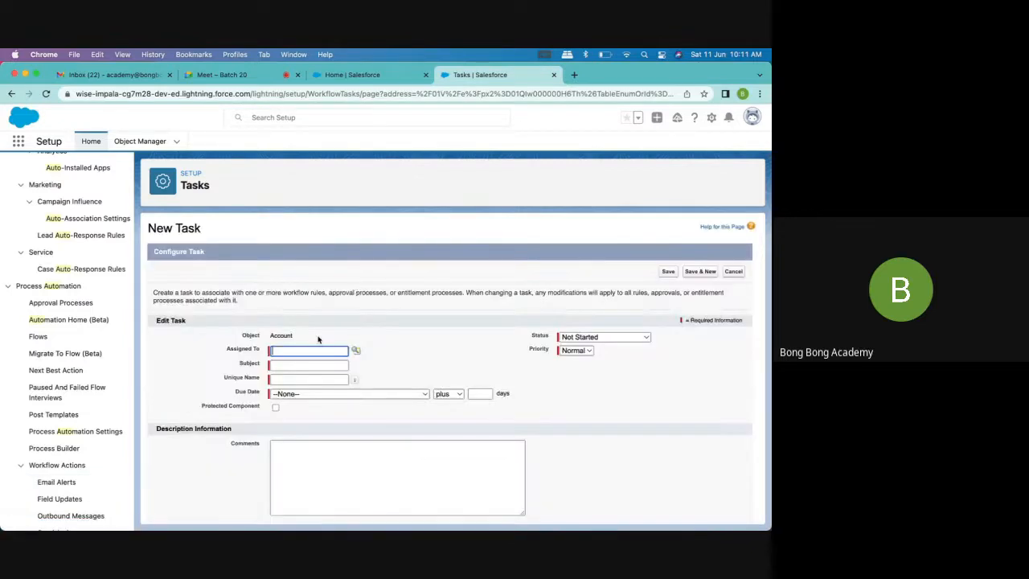
left_click(355, 351)
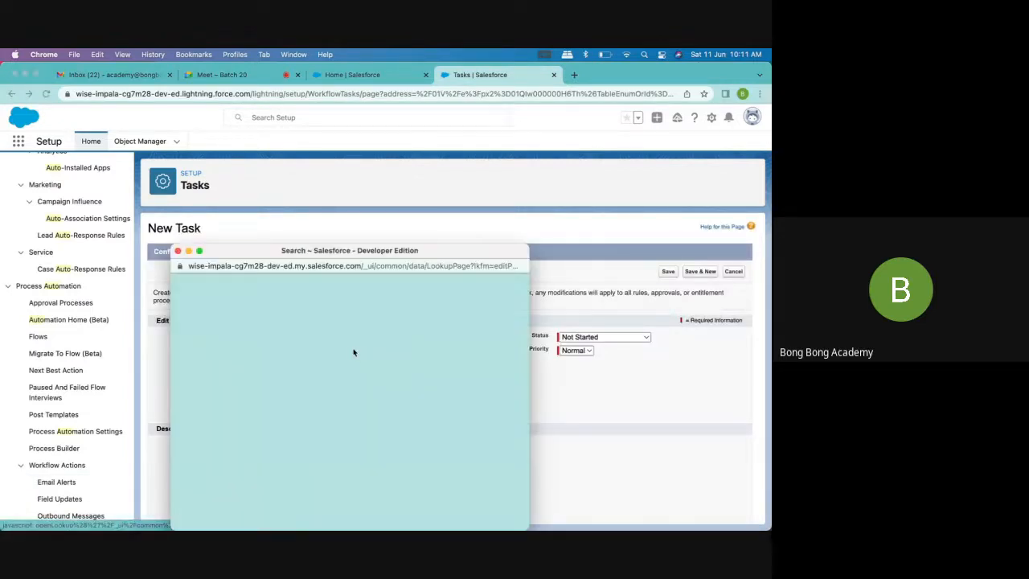
left_click(210, 381)
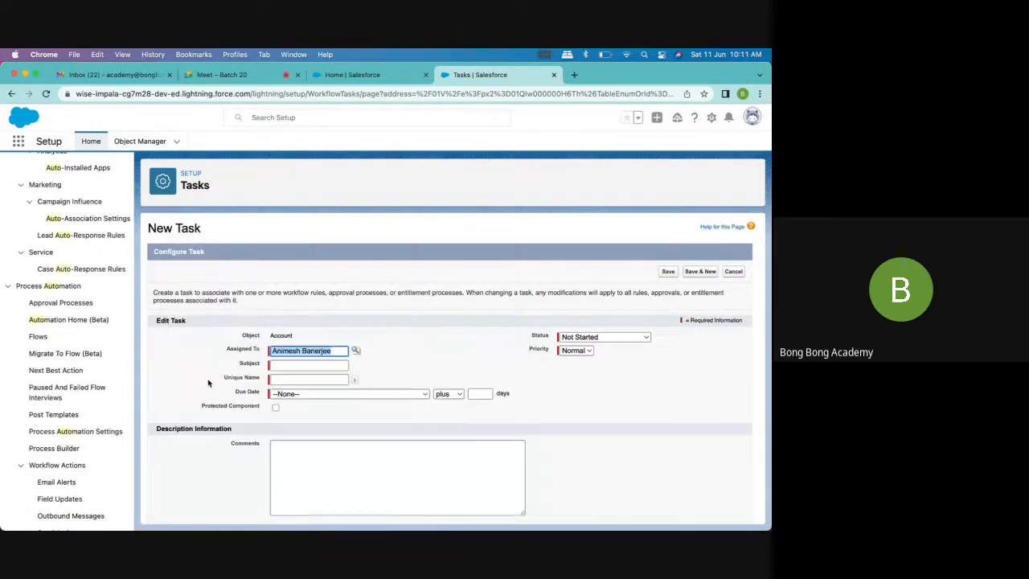
Enter "Give Call" as the task's subject and fill its unique name as Give_Call
left_click(323, 364)
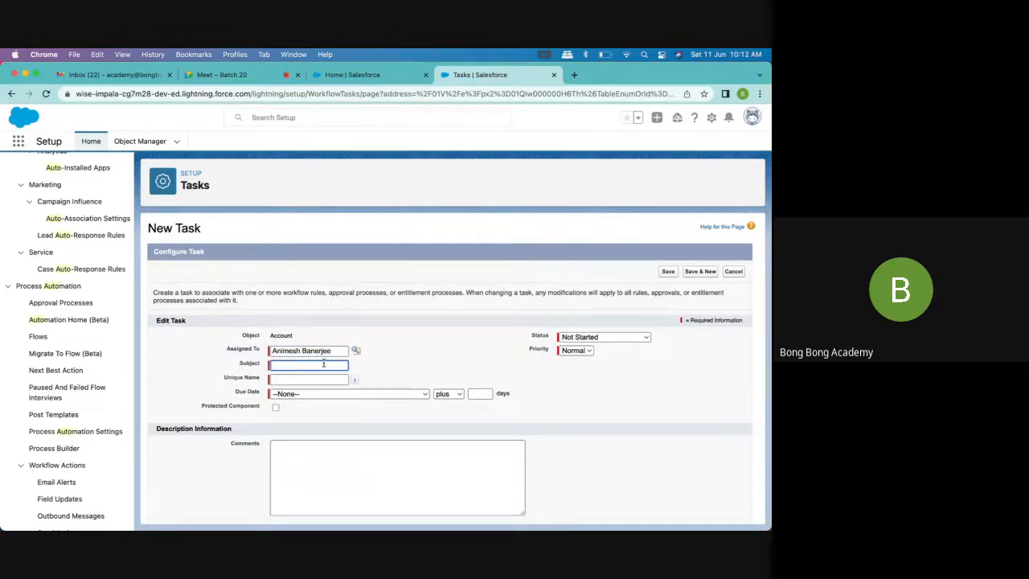
type("A")
scroll(598, 304, "down", 1)
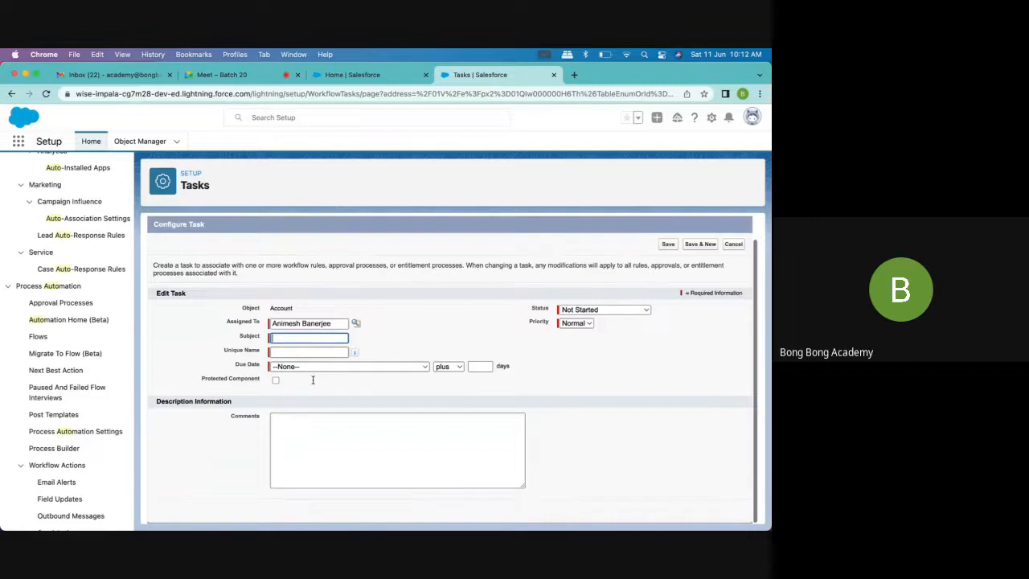
left_click(572, 310)
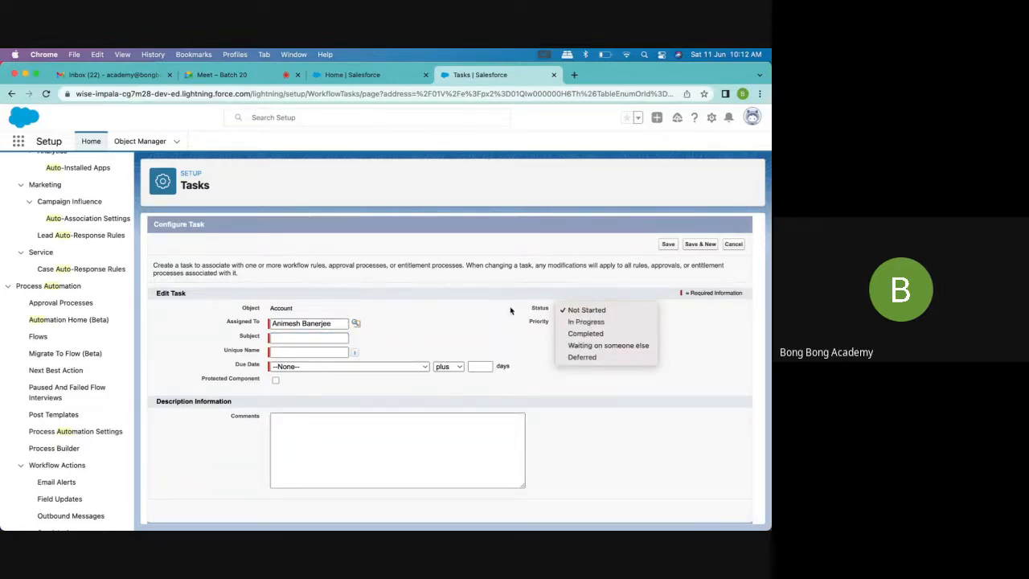
left_click(511, 310)
left_click(293, 336)
type("Give. C")
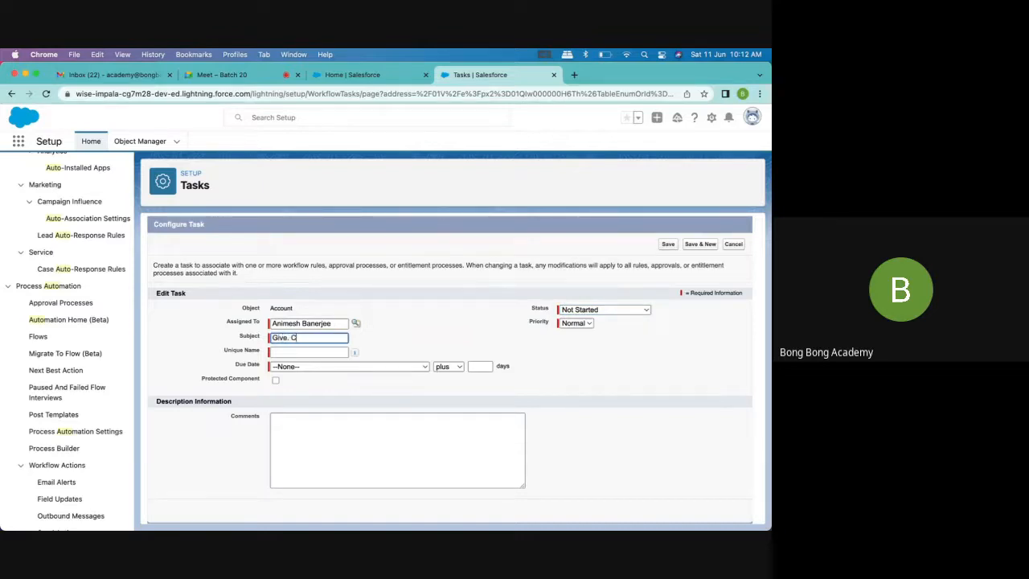
key("BackSpace")
type("Call")
left_click(318, 354)
Set the task's due date to Account: Created Date plus 3 days and save the task
left_click(323, 366)
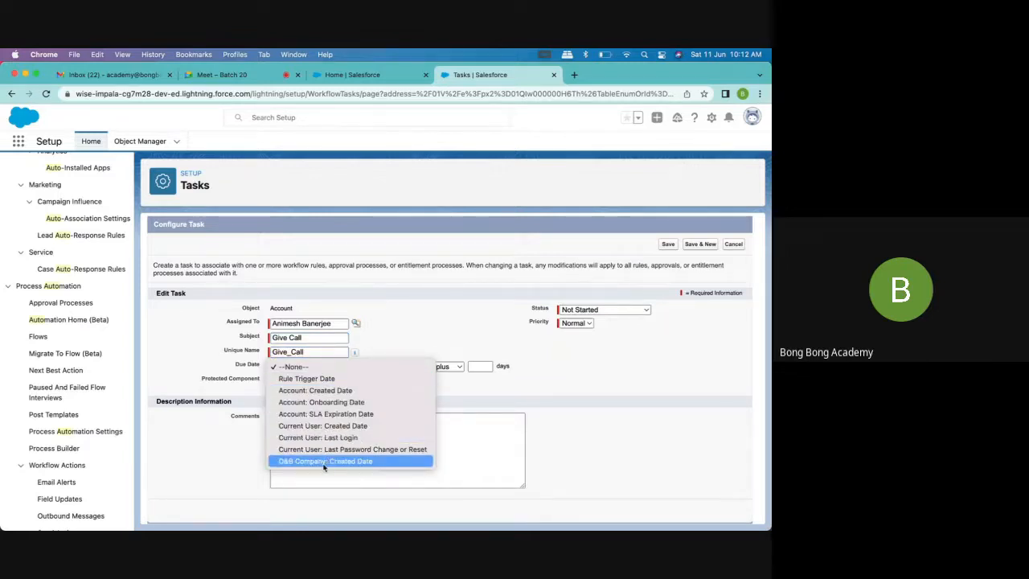
left_click(332, 390)
left_click(475, 366)
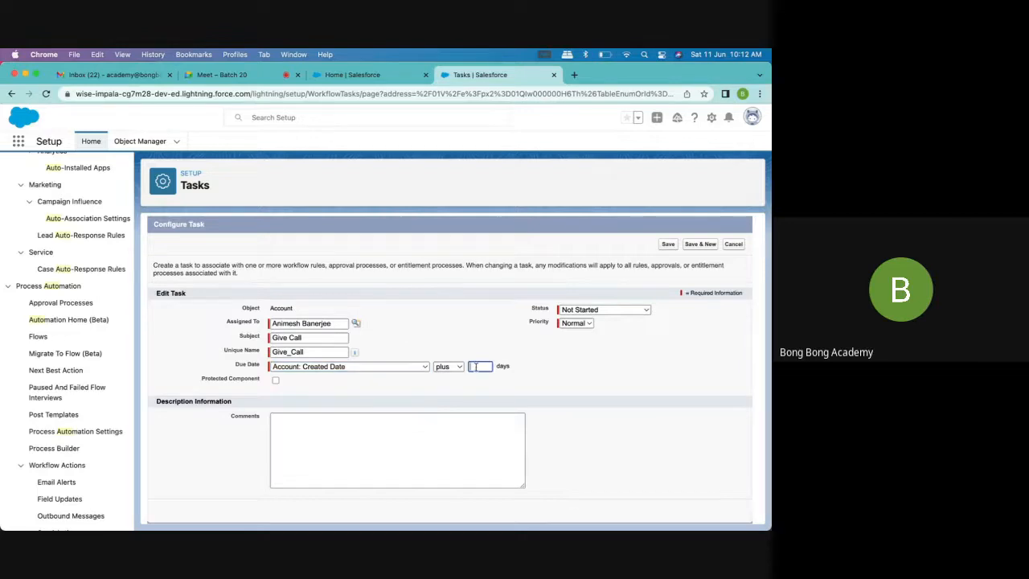
type("3")
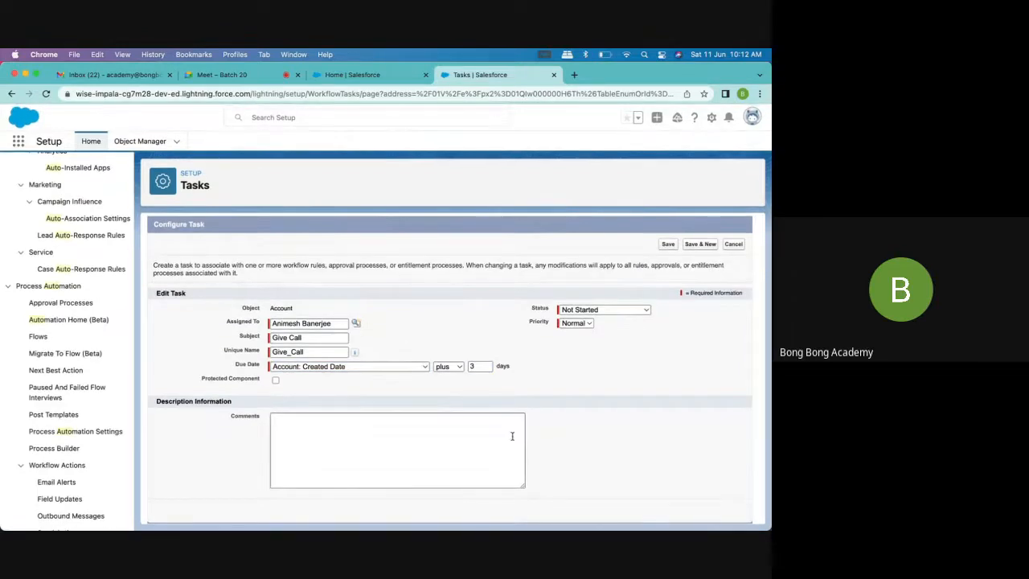
left_click(668, 245)
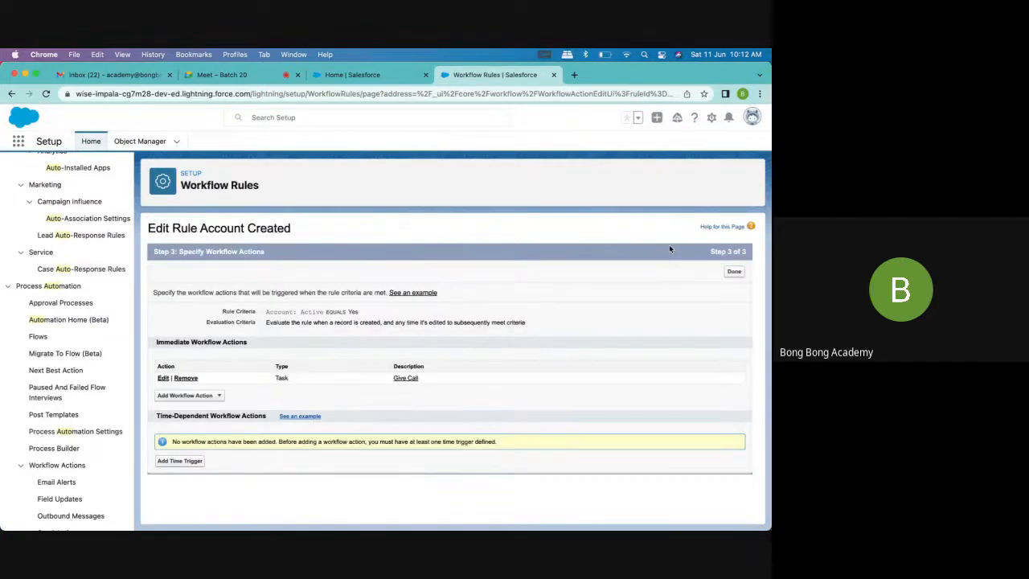
Start a new email alert as another immediate action of the workflow rule
left_click(213, 396)
left_click(186, 419)
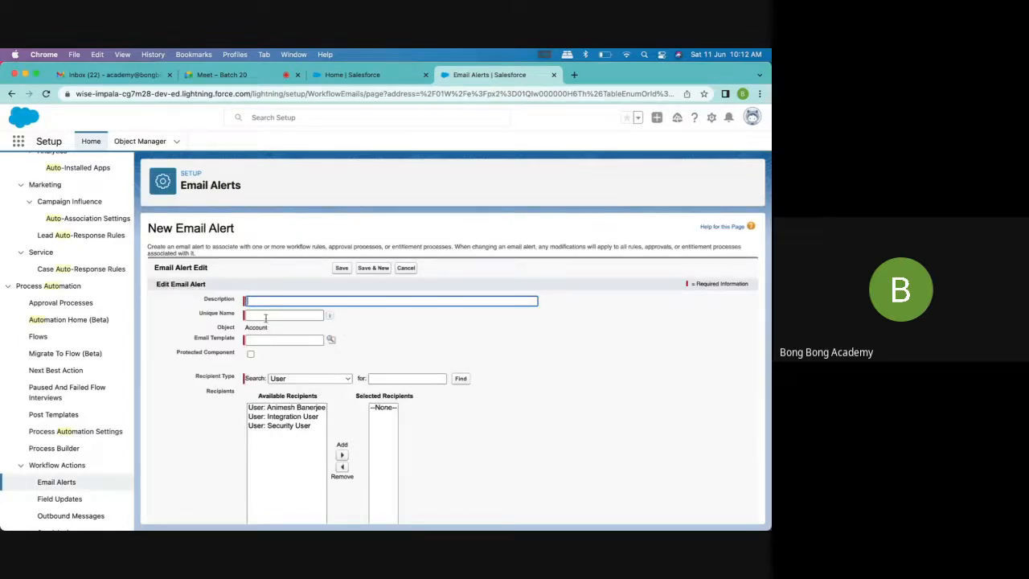
Find Classic Email Templates by searching Setup for "email tem" and start a new text email template
scroll(36, 341, "up", 2)
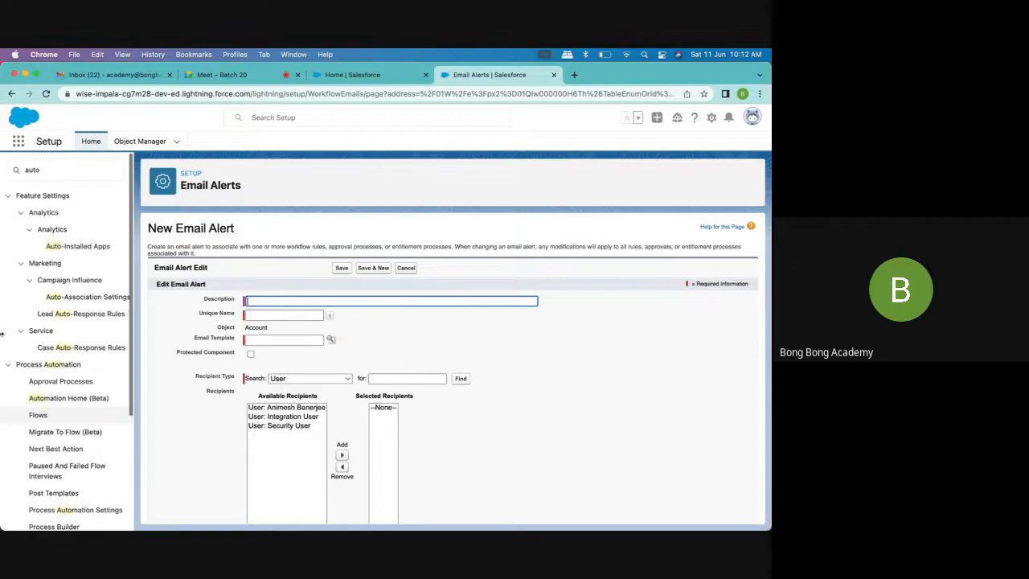
left_click(32, 169)
key("BackSpace")
key("BackSpace")
key("BackSpace")
key("BackSpace")
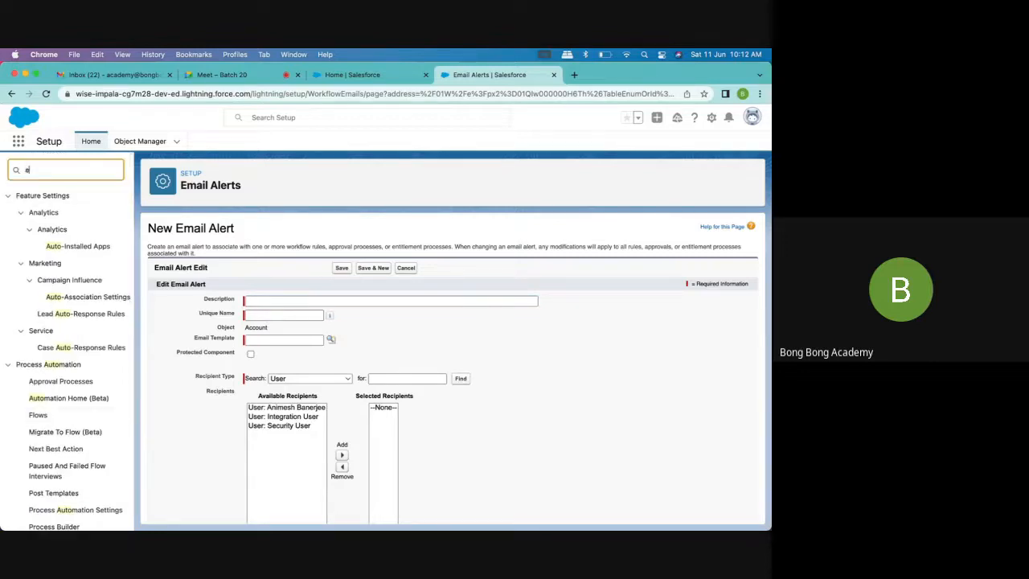
type("email")
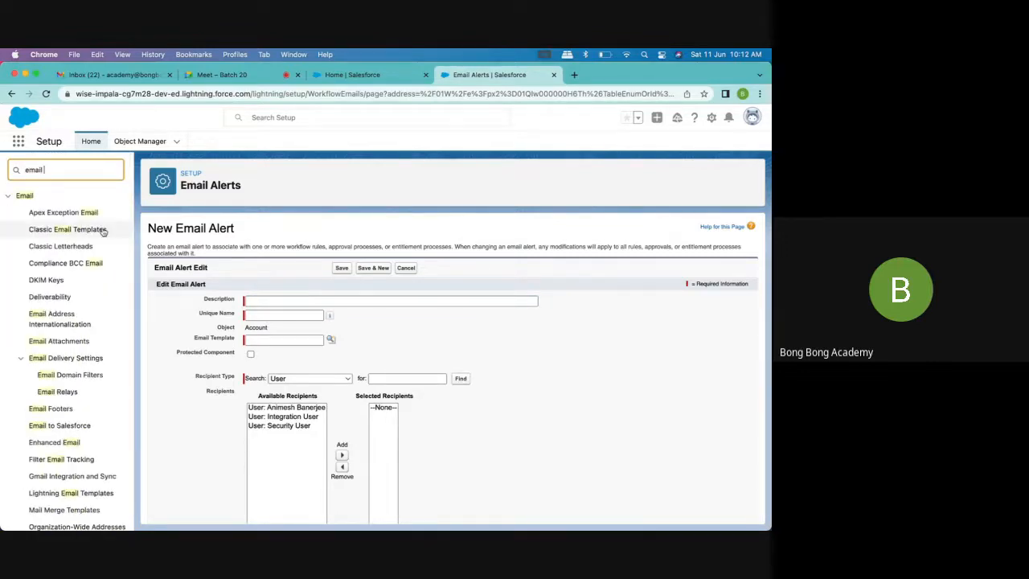
type(" tem")
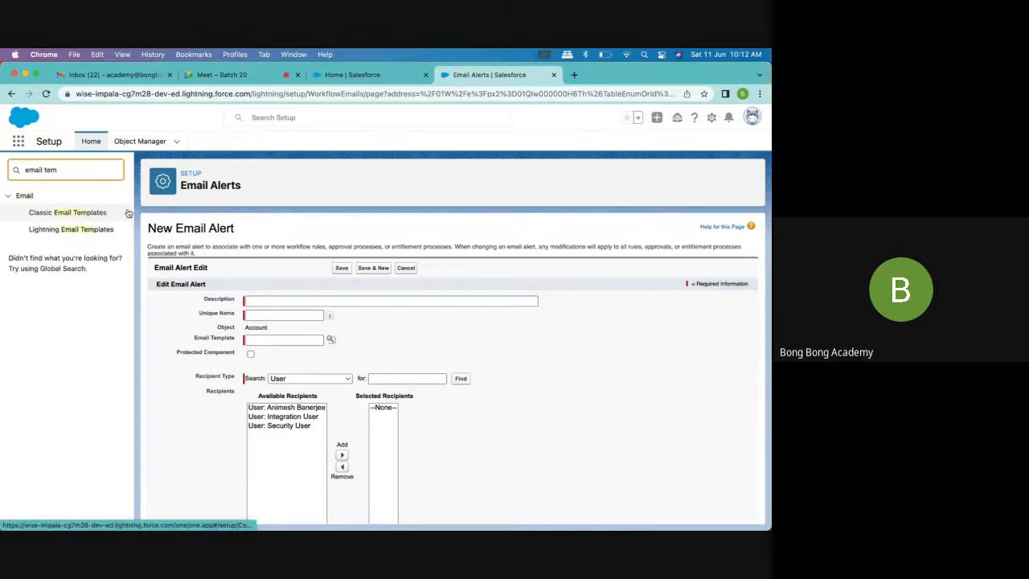
left_click(84, 214)
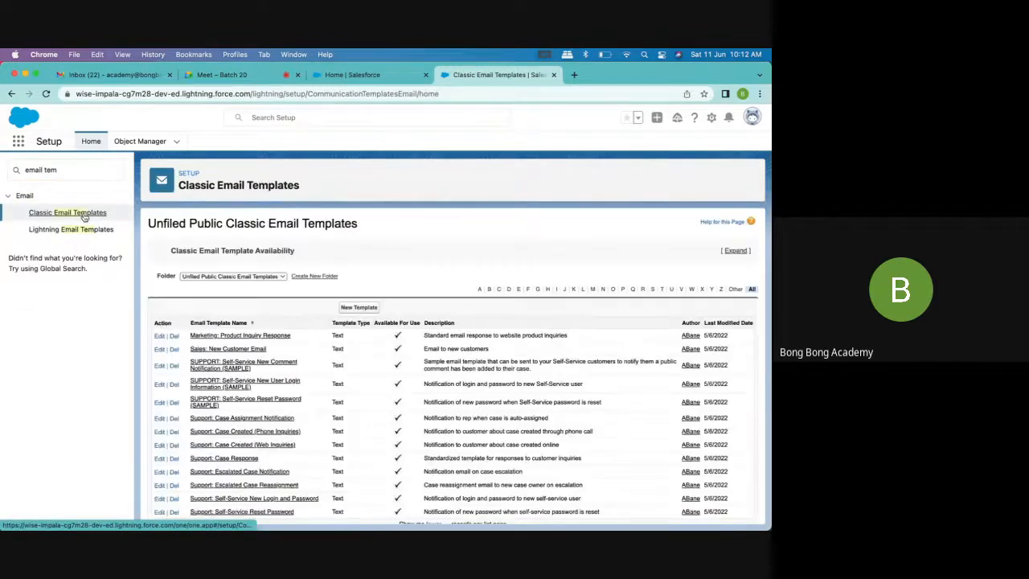
left_click(358, 299)
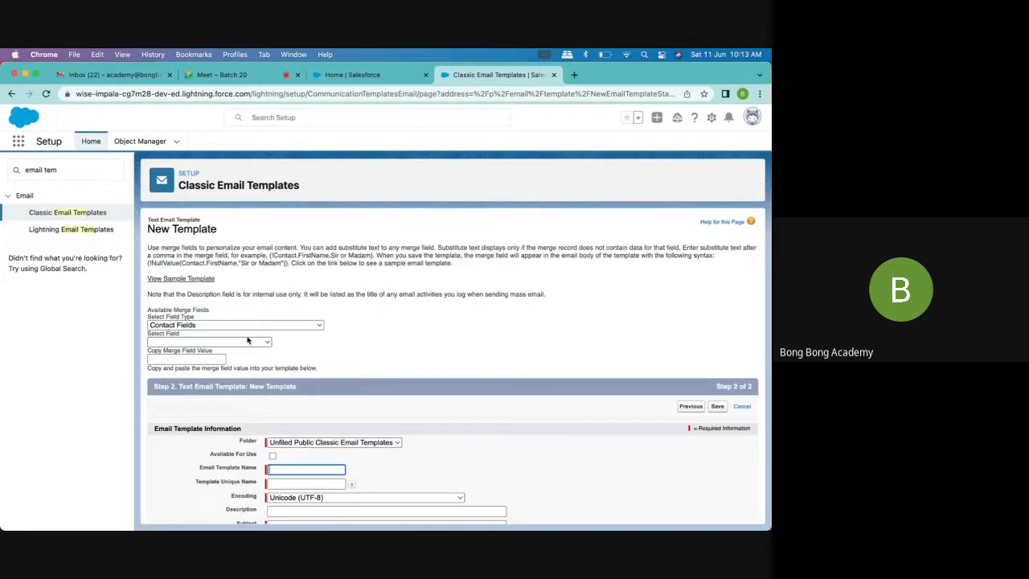
Keep the Unfiled Public Classic Email Templates folder, make the template available for use, and name it Account Created with unique name Account_Created
scroll(498, 336, "down", 3)
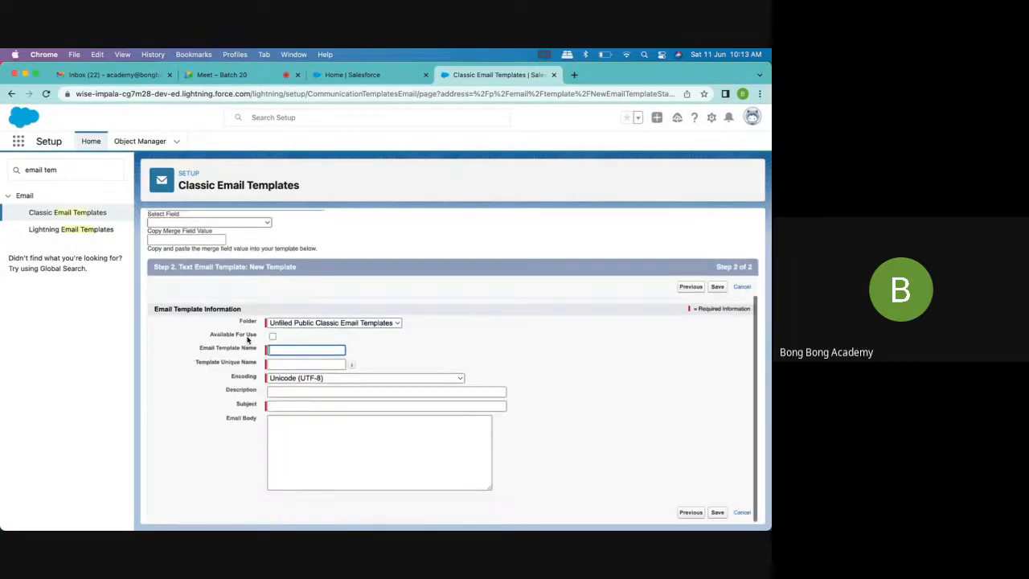
left_click(325, 323)
left_click(464, 349)
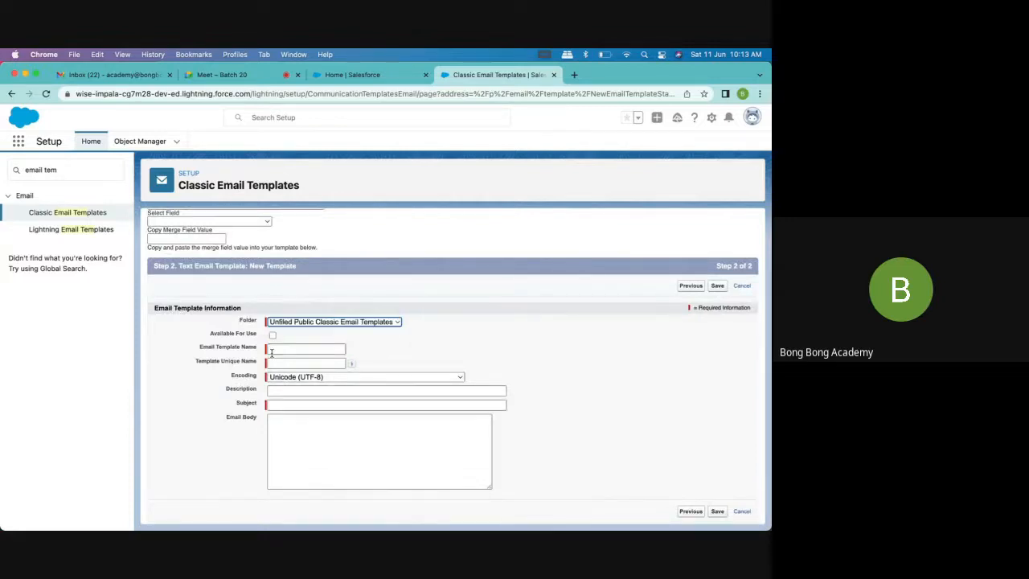
left_click(272, 336)
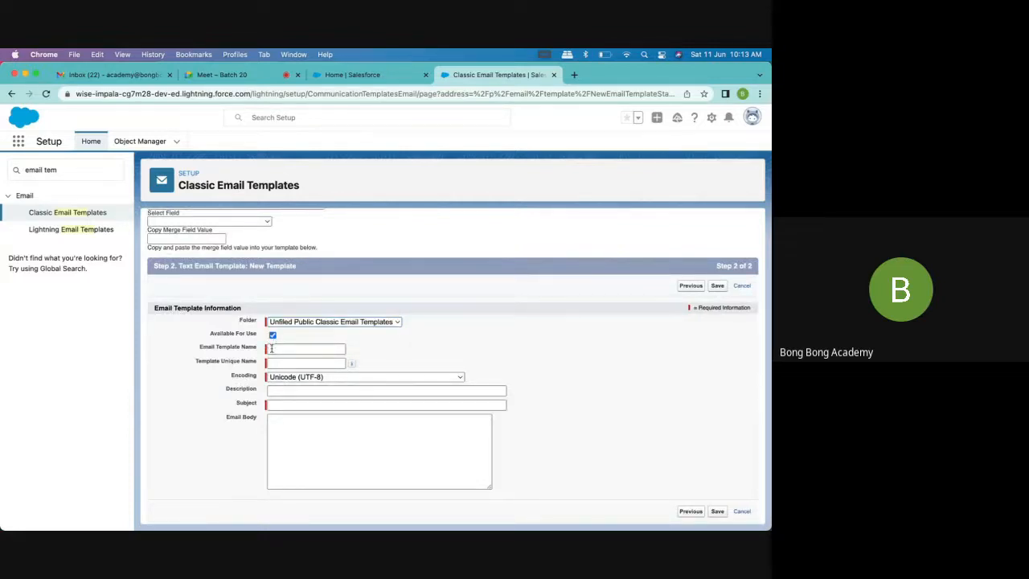
left_click(271, 349)
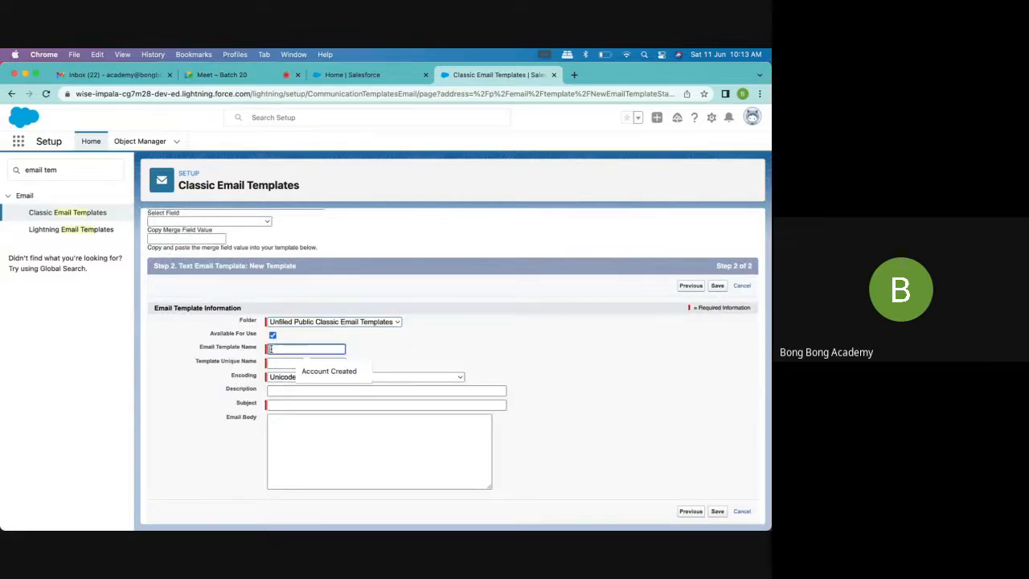
left_click(336, 372)
left_click(310, 363)
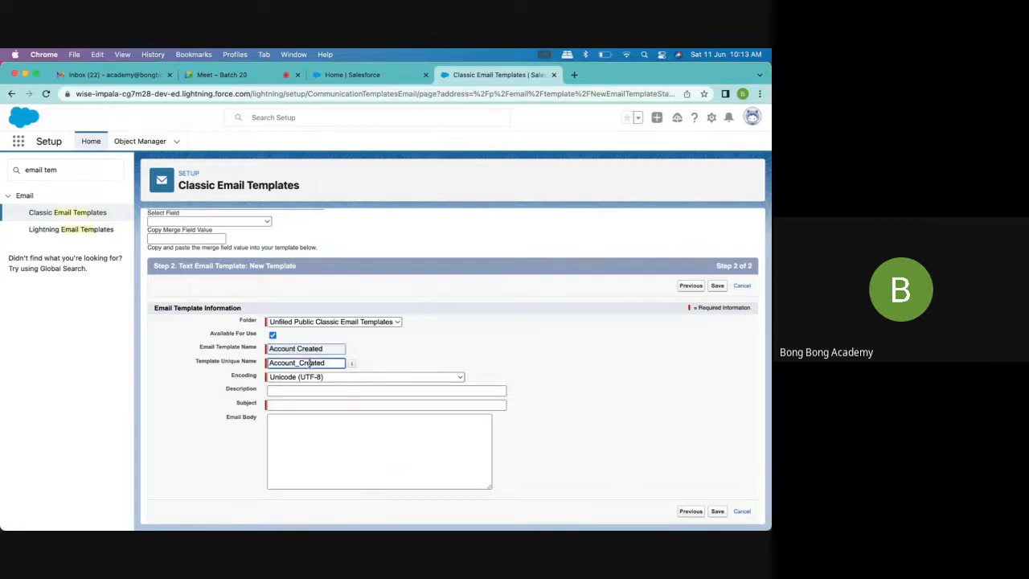
Enter "A New Account is created as" as the template's subject
left_click(321, 402)
type("A n")
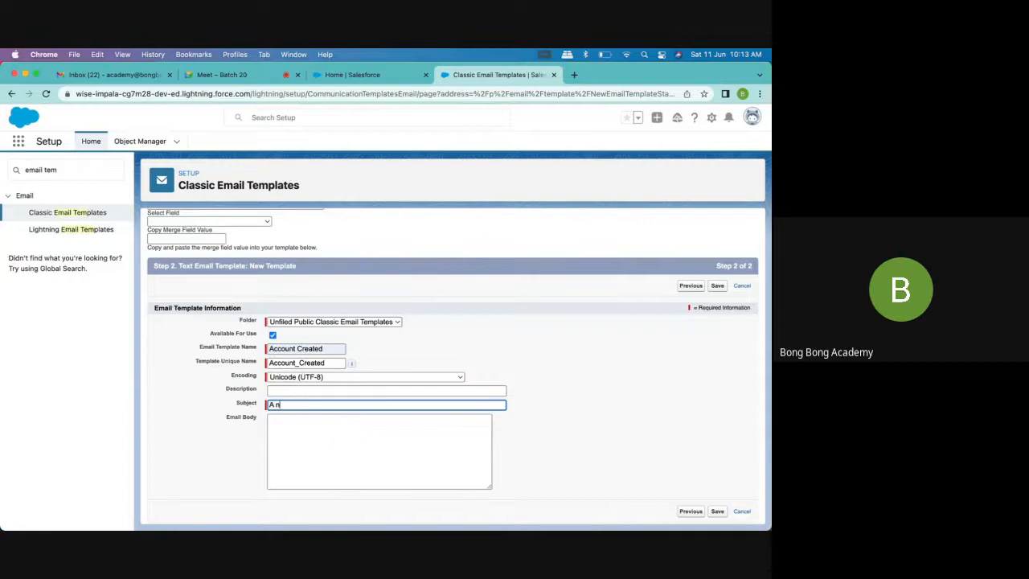
key("BackSpace")
type("New Account is")
type(" create d as")
Copy the subject text into the email body, keeping it in the subject as well
left_click_drag(370, 408, 180, 394)
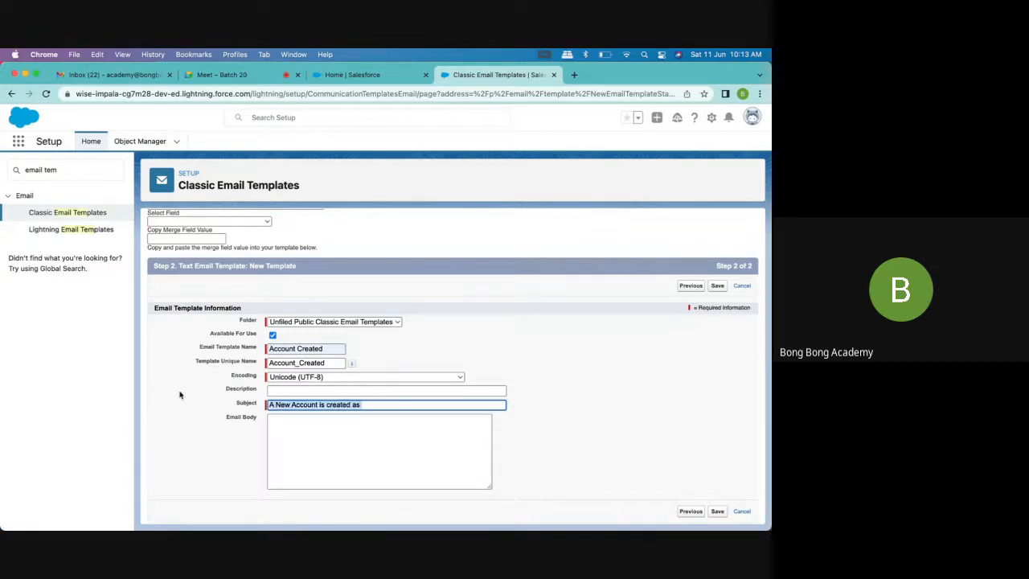
key("super+x")
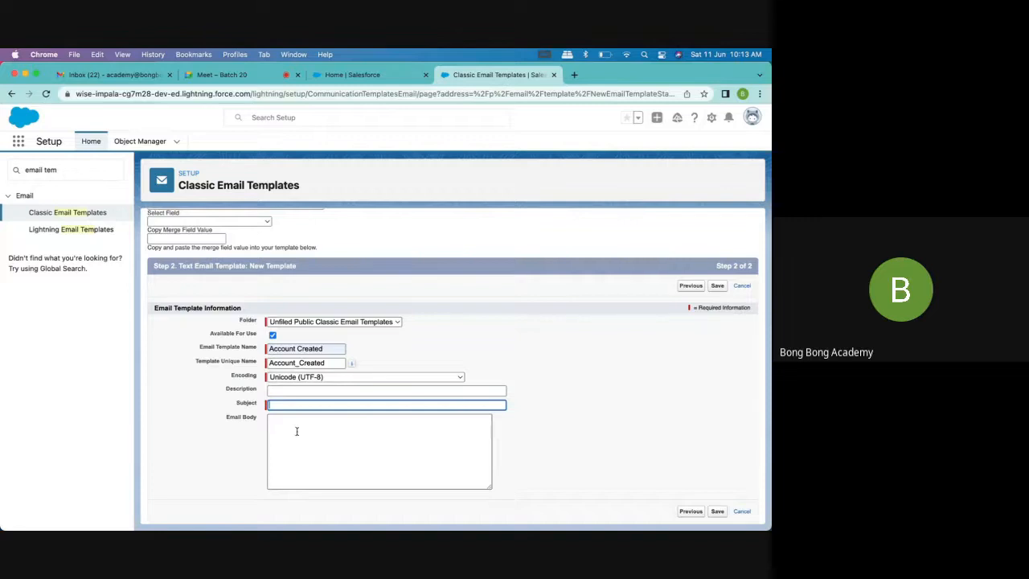
key("super+z")
left_click(291, 426)
key("super+v")
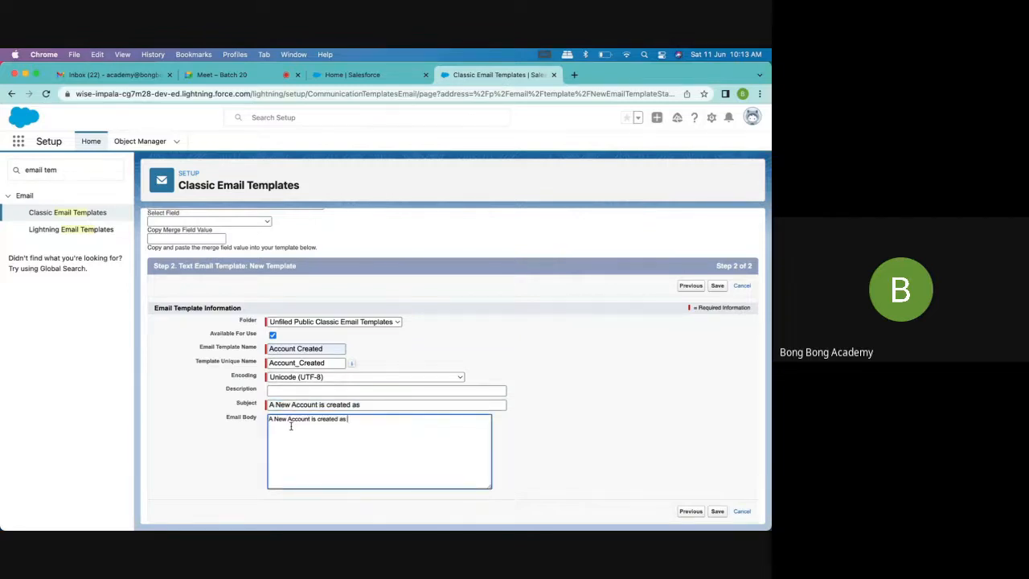
Generate the Account Name merge field and append {!Account.Name} to both the subject and the email body
left_click(370, 405)
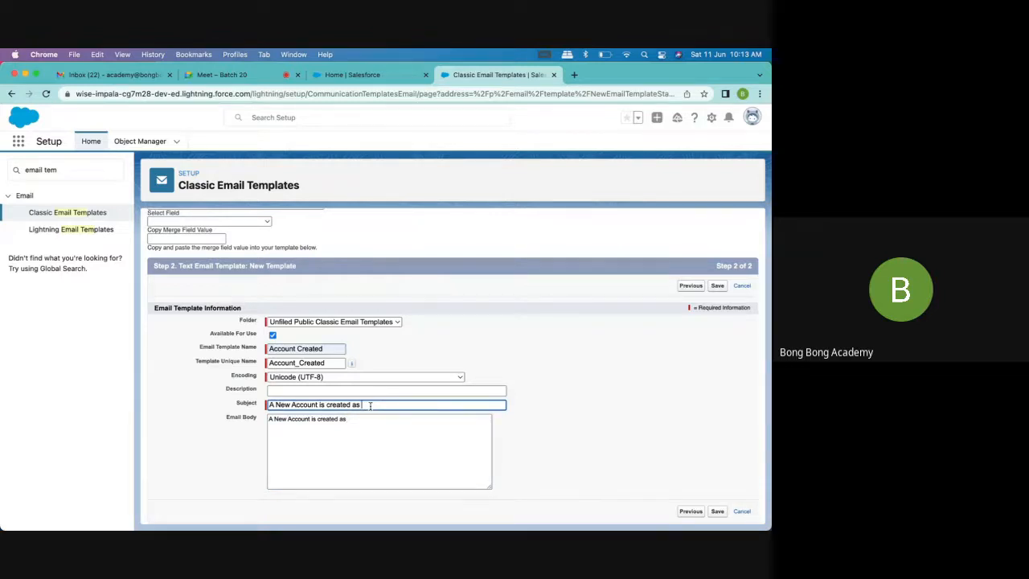
scroll(370, 405, "up", 1)
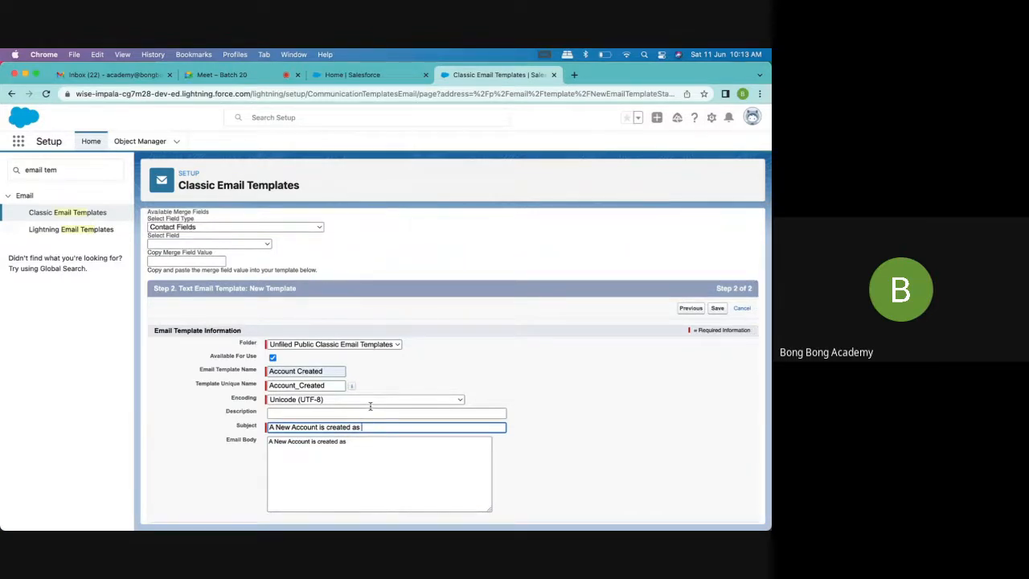
left_click(238, 227)
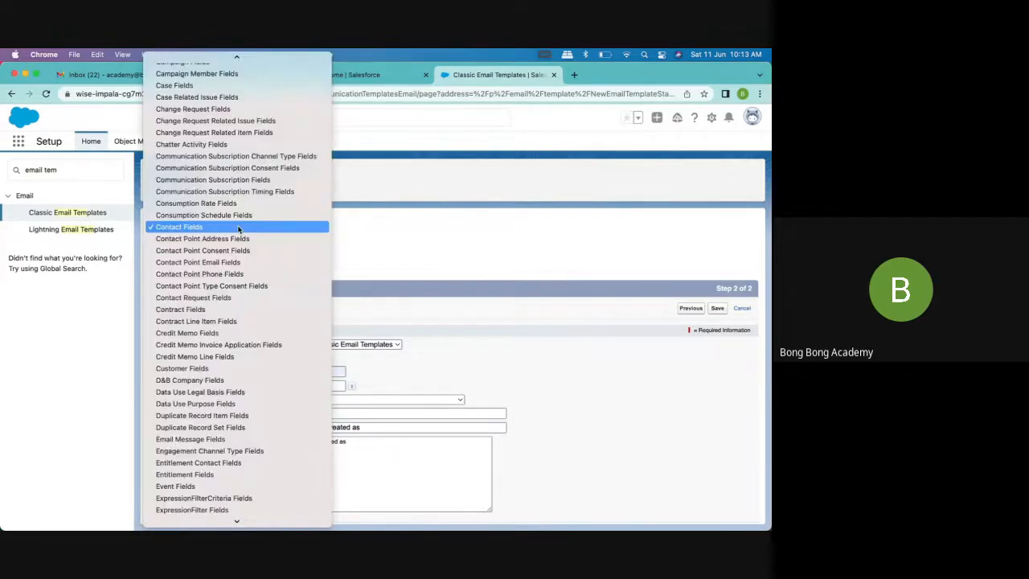
scroll(238, 229, "up", 5)
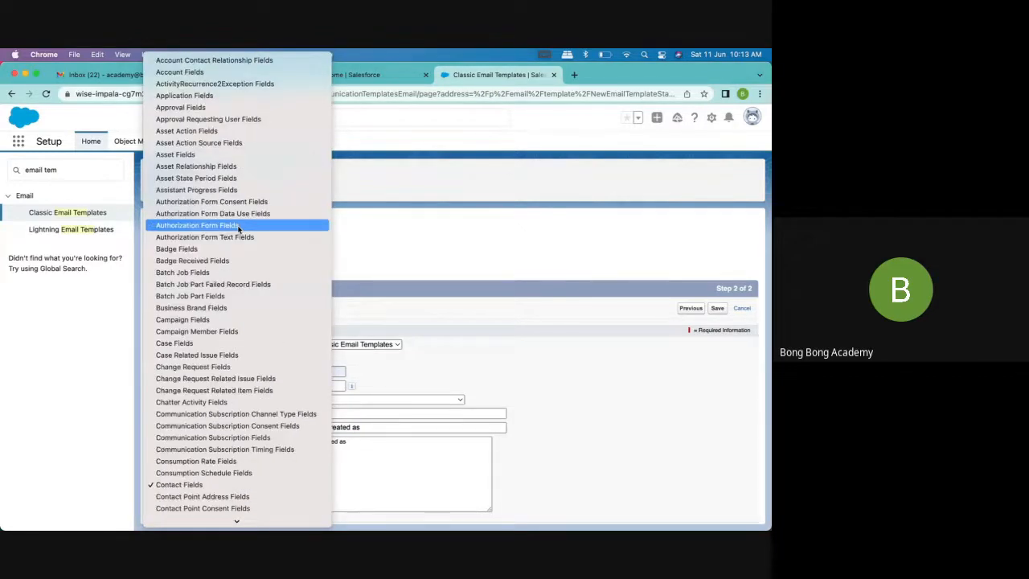
left_click(193, 71)
left_click(207, 244)
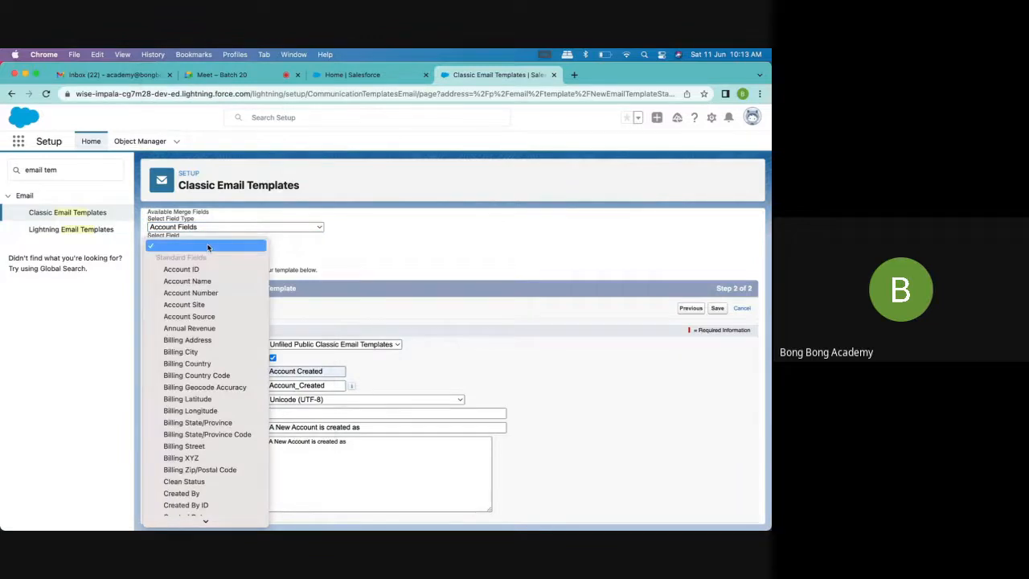
left_click(196, 283)
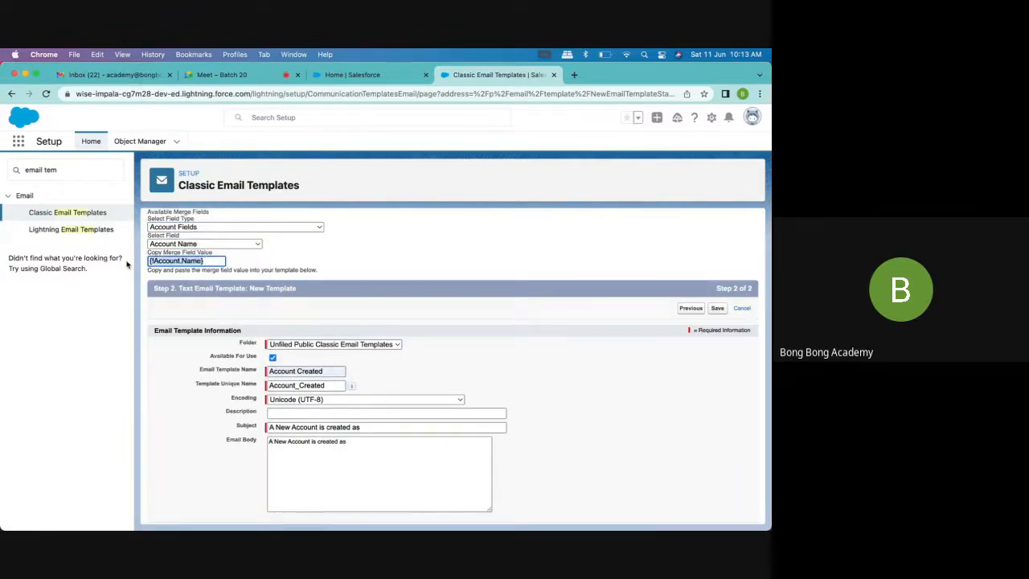
left_click(364, 427)
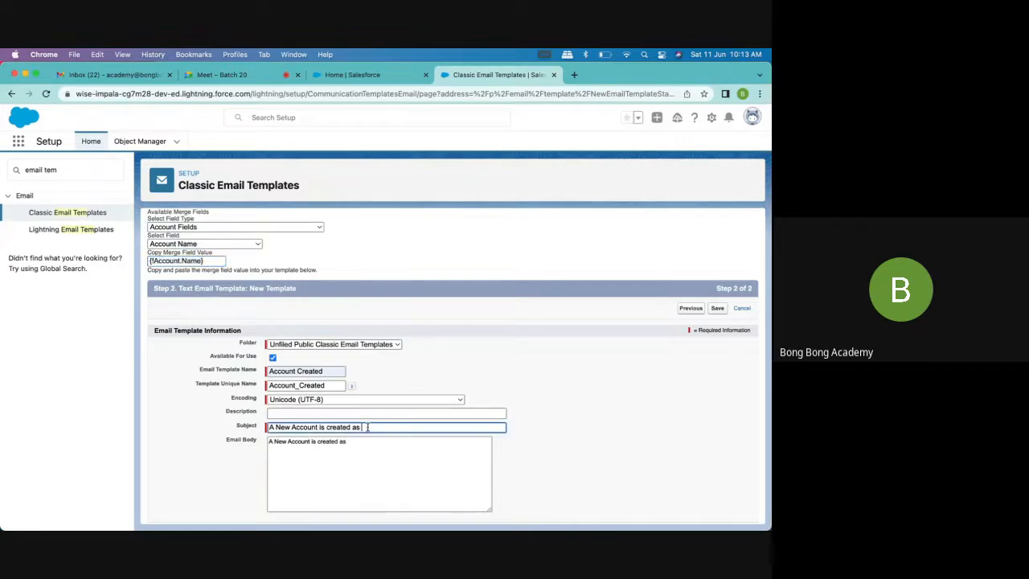
key("super+v")
left_click(365, 440)
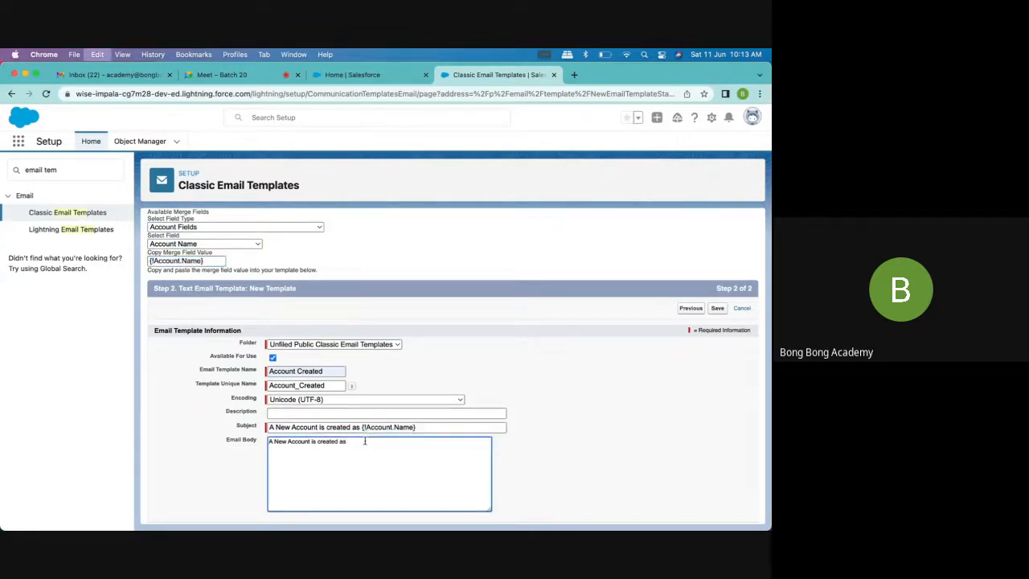
key("super+v")
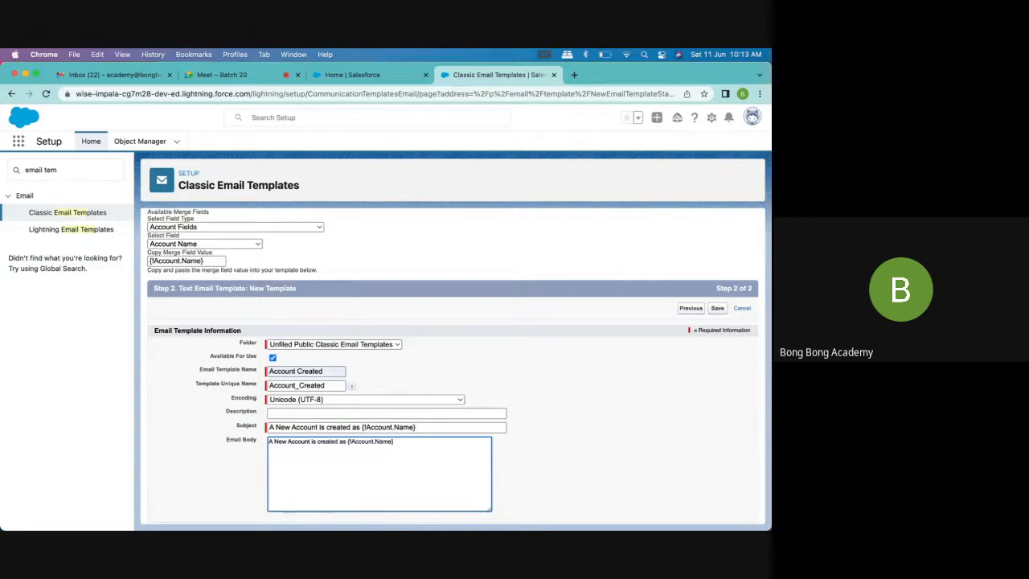
Finish the email body with "and owned by you" and save the template
type("and owner")
type(" by you")
scroll(683, 402, "down", 1)
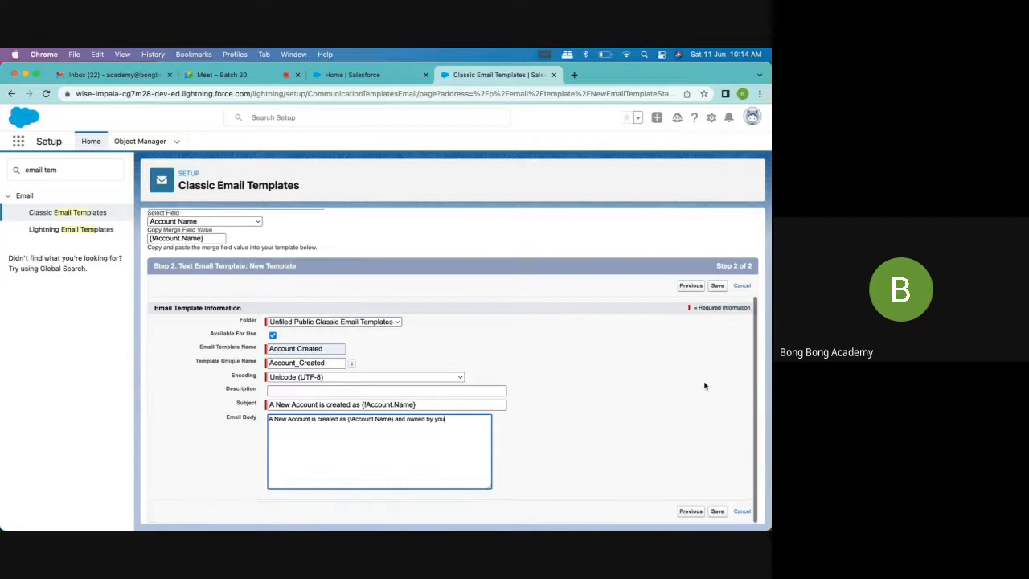
left_click(718, 286)
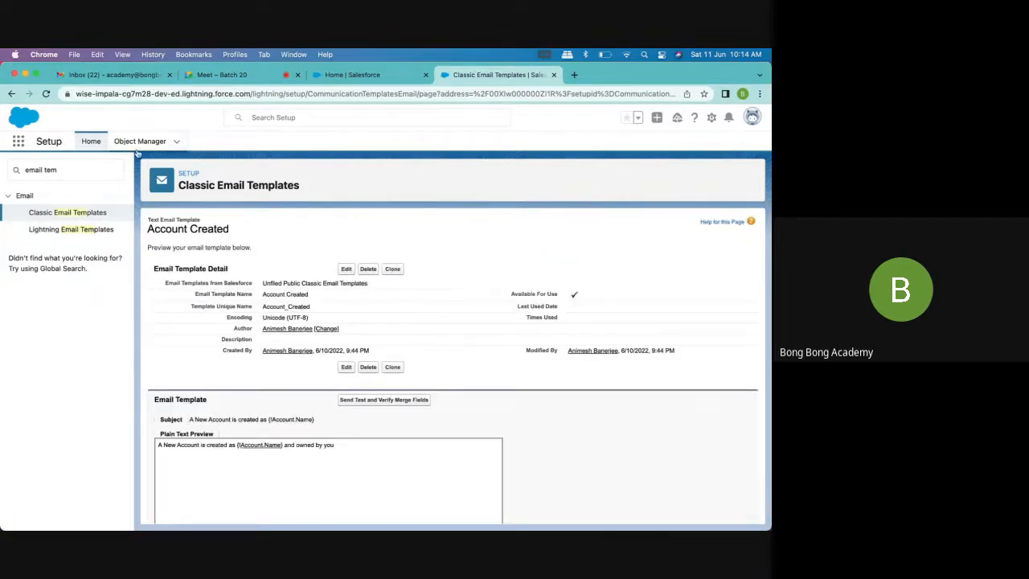
Find Workflow Rules by searching Setup for "work" and open the Account Created rule
left_click_drag(66, 170, 2, 170)
type("work")
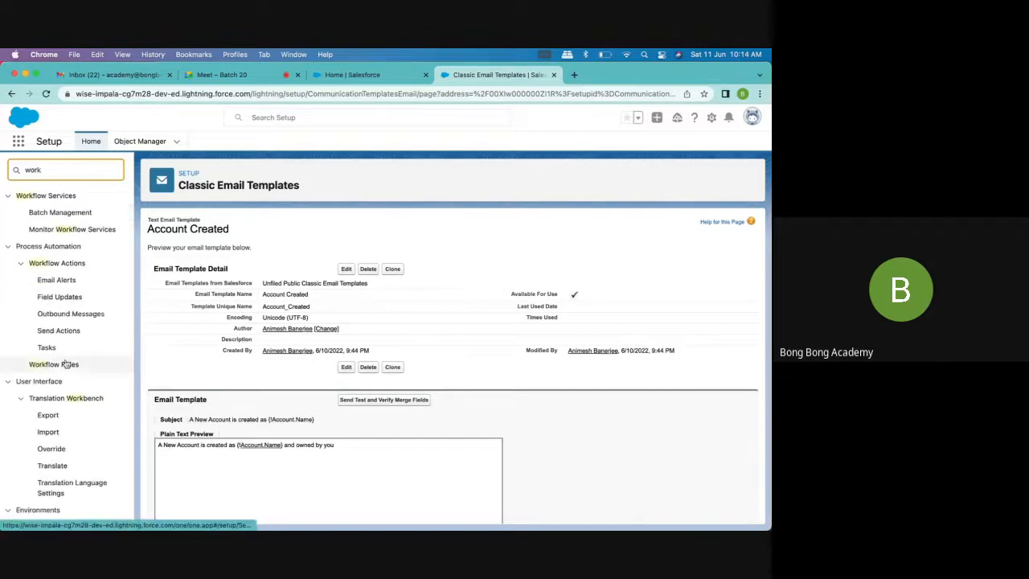
left_click(57, 368)
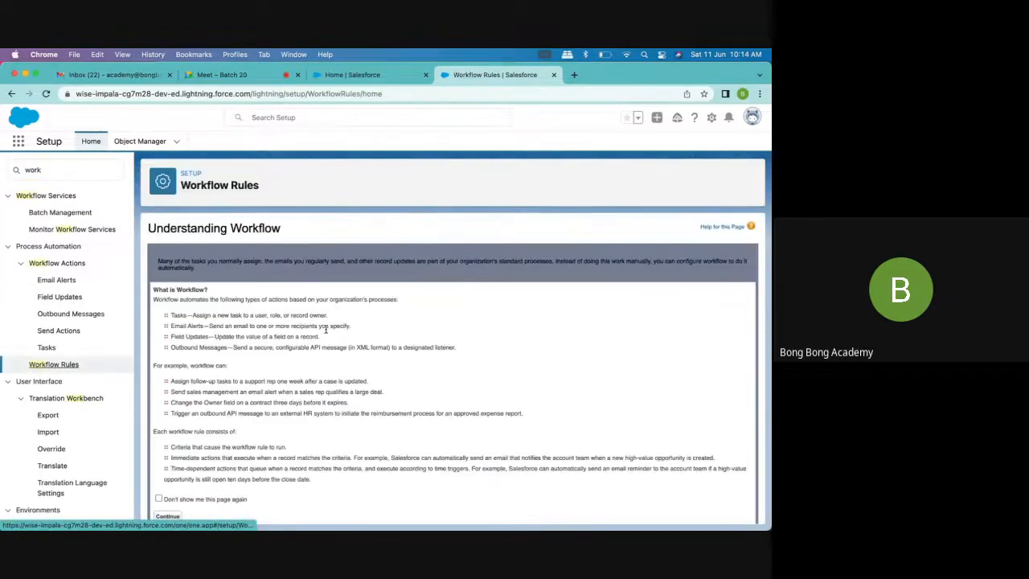
scroll(168, 482, "down", 1)
left_click(168, 499)
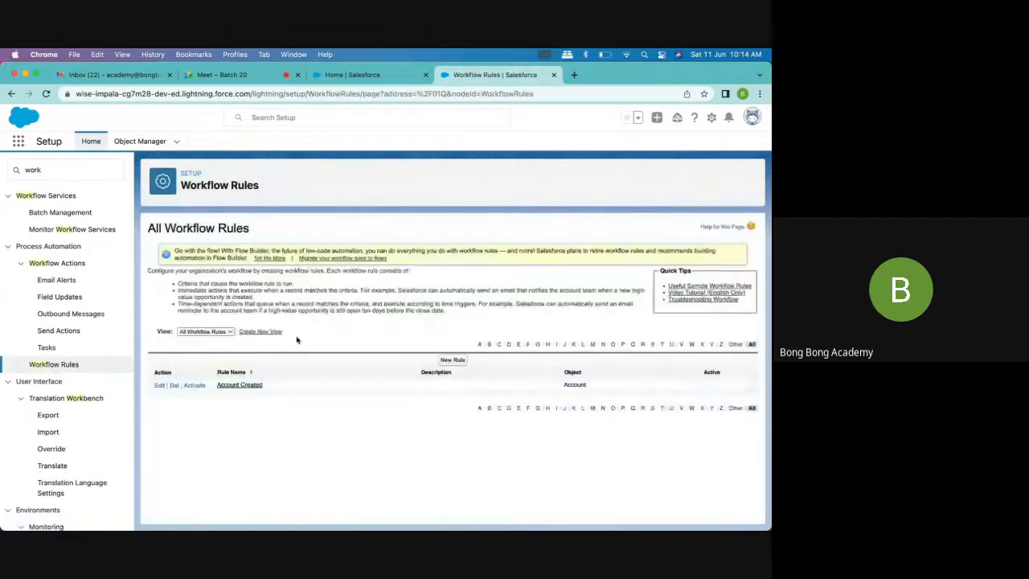
left_click(256, 388)
scroll(329, 393, "down", 1)
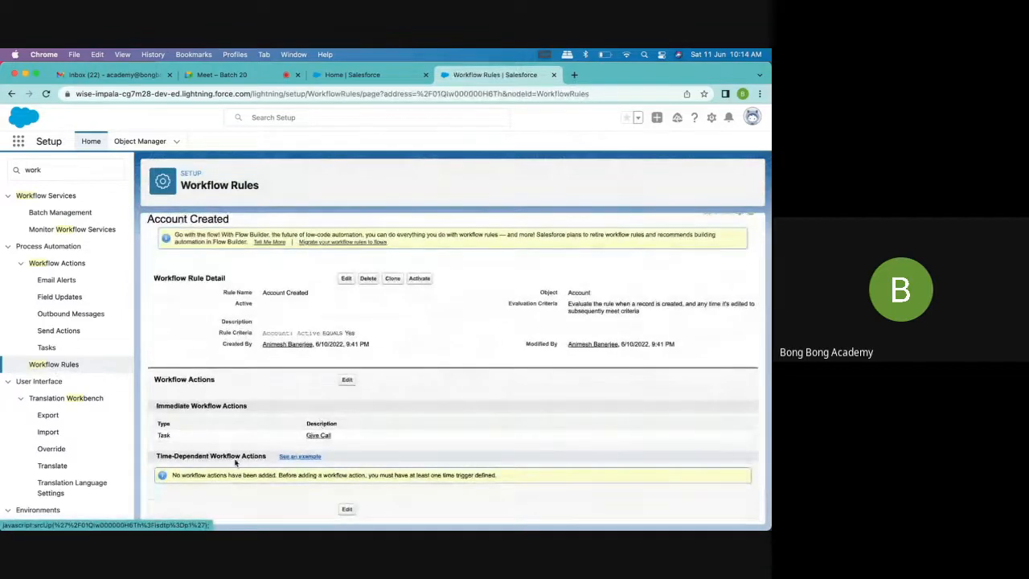
Edit the rule's workflow actions and add a new email alert to the immediate actions
left_click(347, 379)
left_click(216, 398)
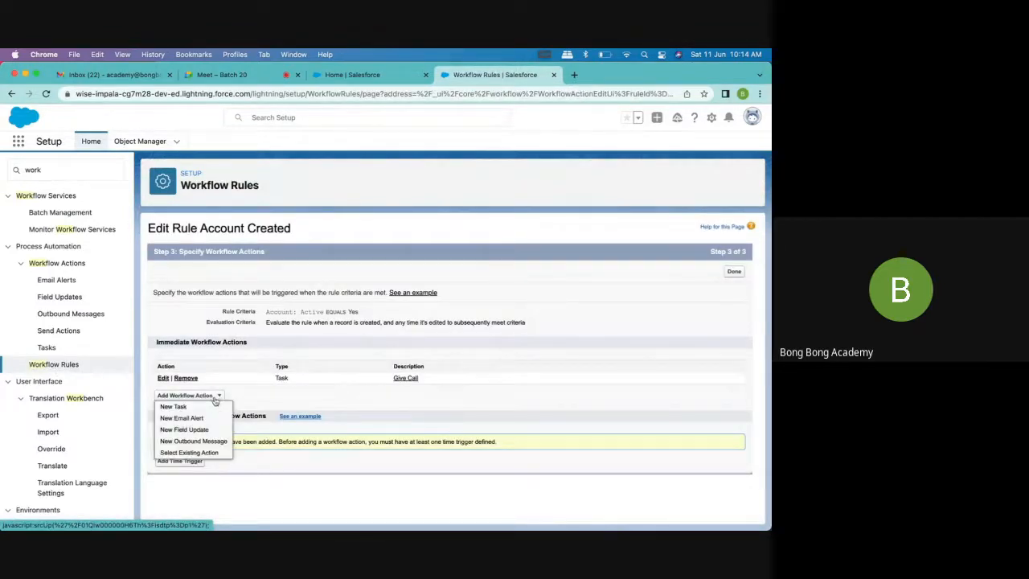
left_click(192, 419)
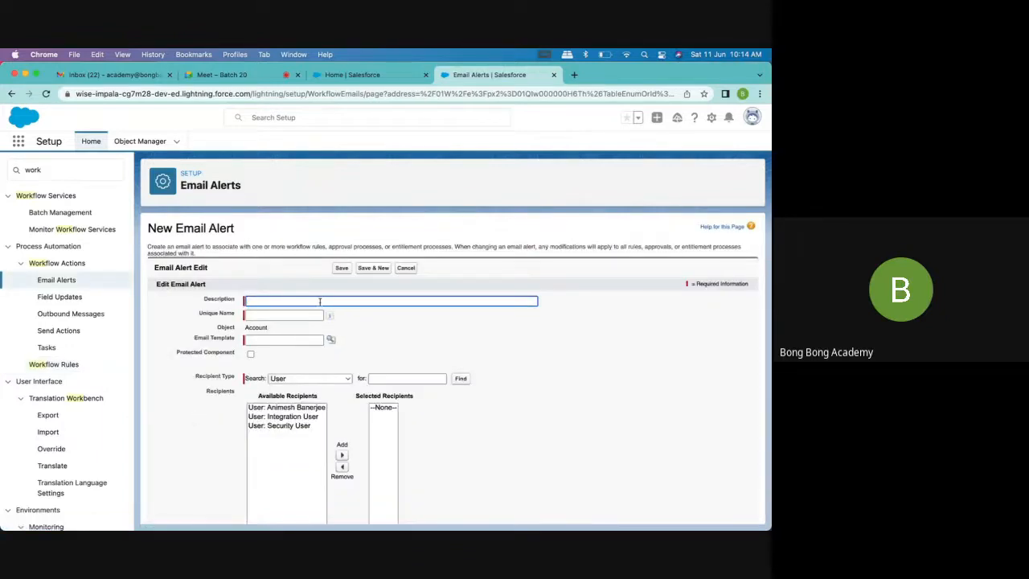
Enter "Account Created" as the new email alert's description and let its unique name fill in
type("Account Created")
key("Tab")
key("Tab")
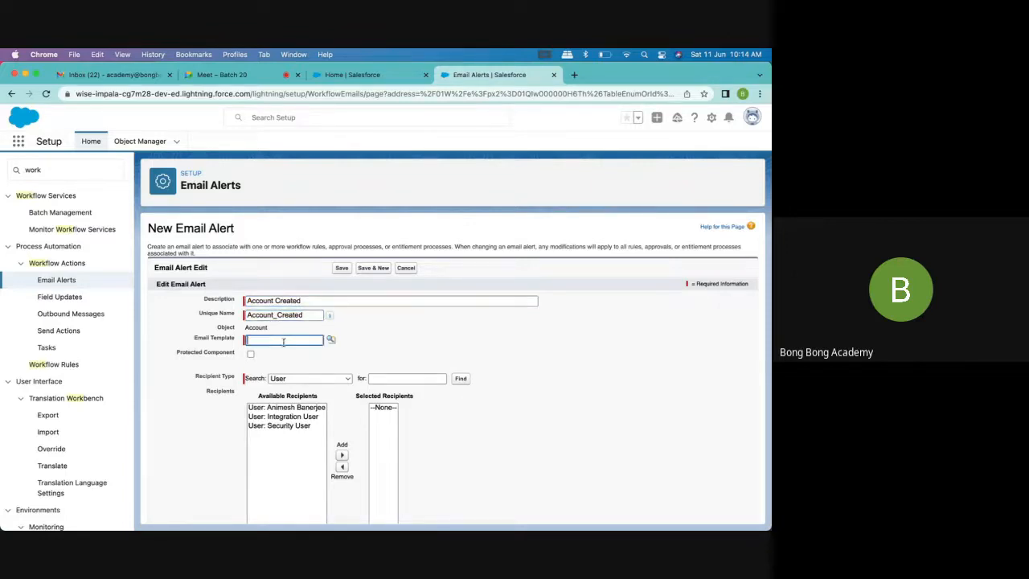
Look up and assign the Account Created email template to the alert
left_click(330, 341)
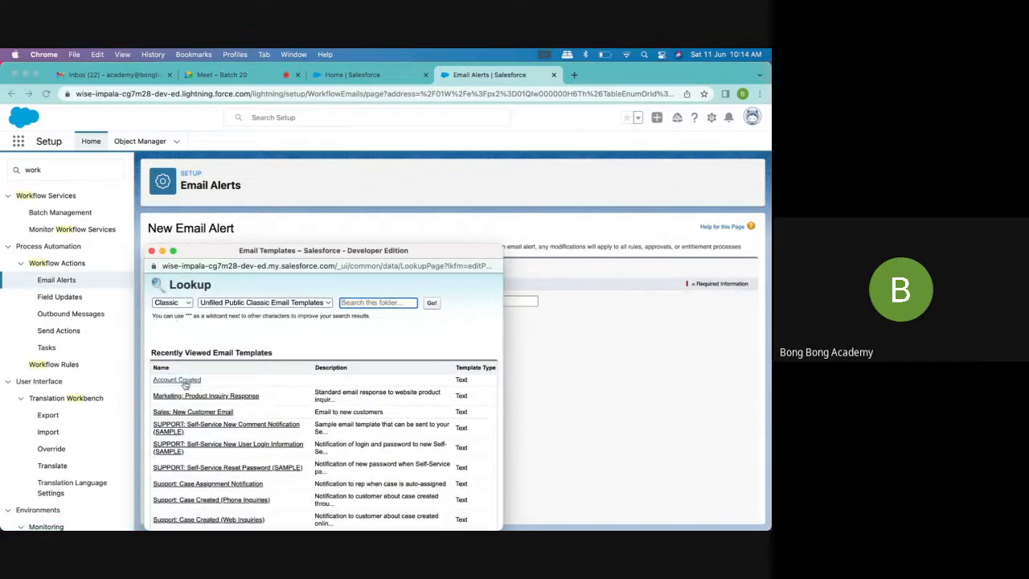
left_click(177, 445)
left_click(369, 365)
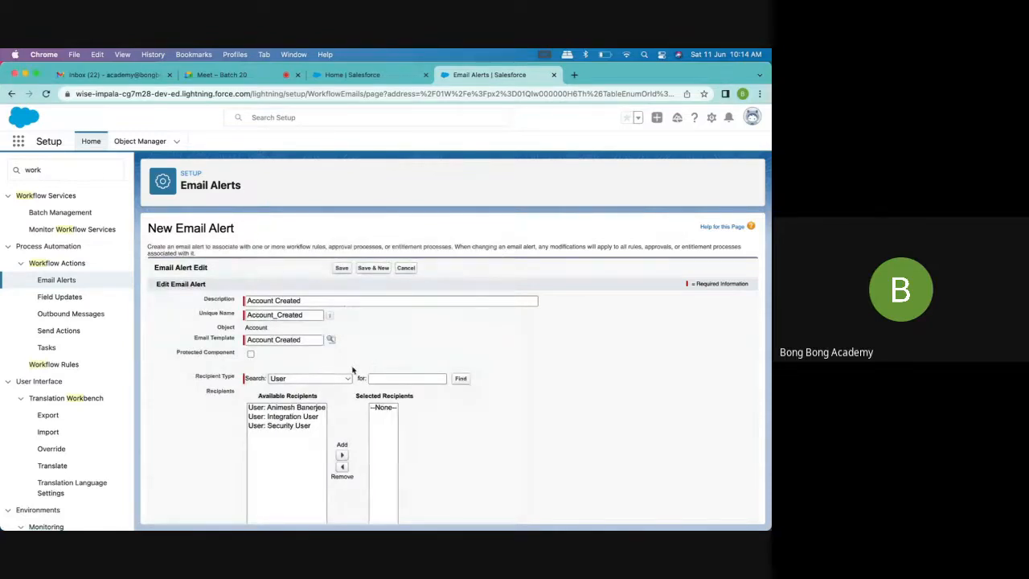
Set the alert's recipient type to Account Owner and add Account Owner to the selected recipients
scroll(316, 397, "down", 2)
scroll(316, 397, "down", 1)
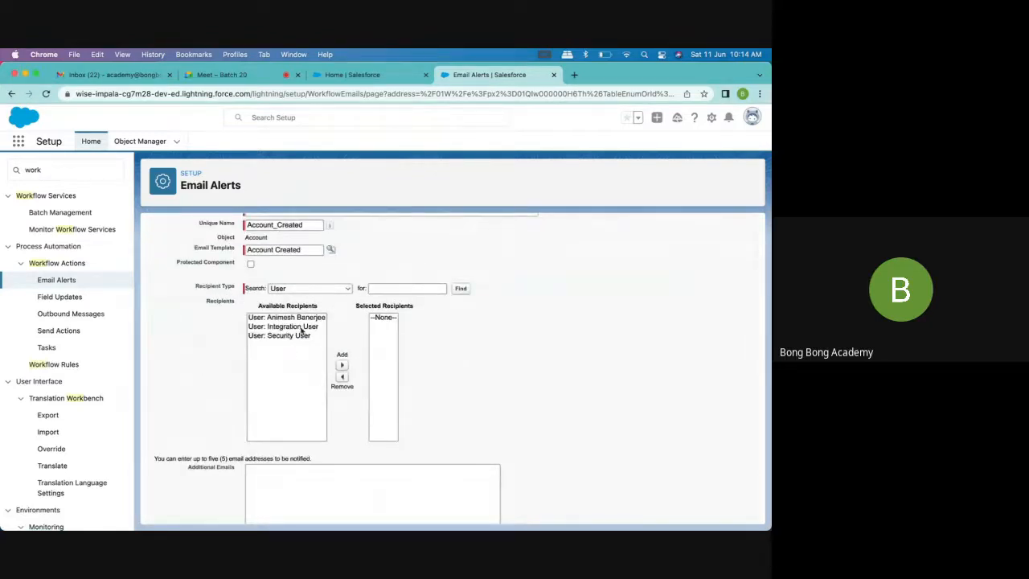
left_click(305, 320)
left_click(303, 287)
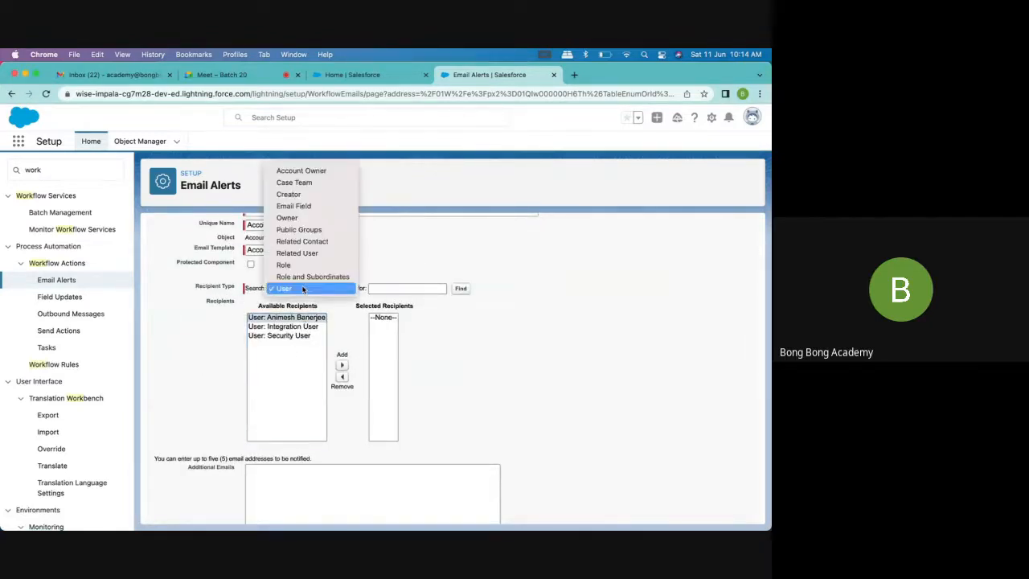
left_click(297, 171)
left_click(283, 318)
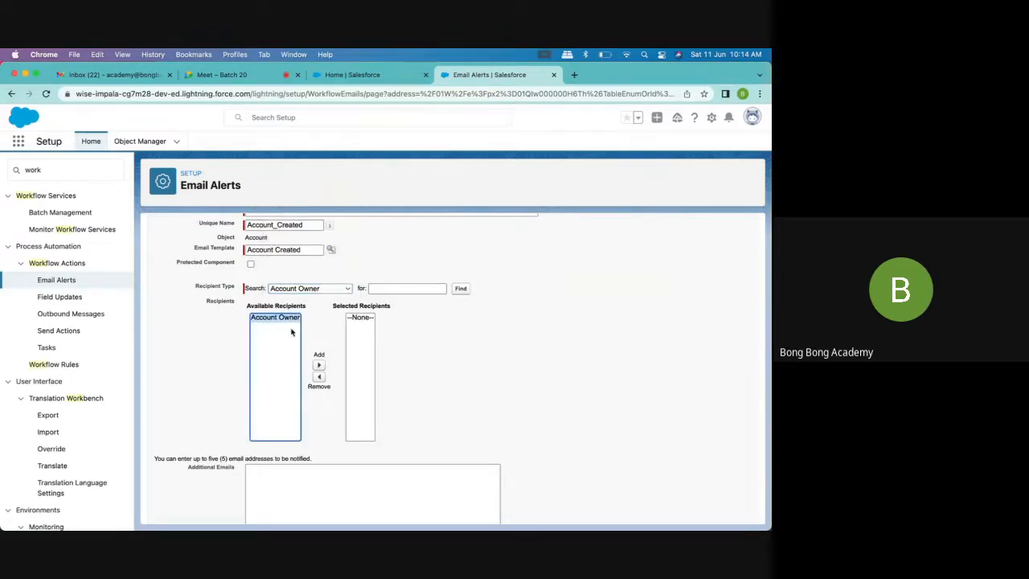
left_click(318, 365)
scroll(418, 363, "up", 2)
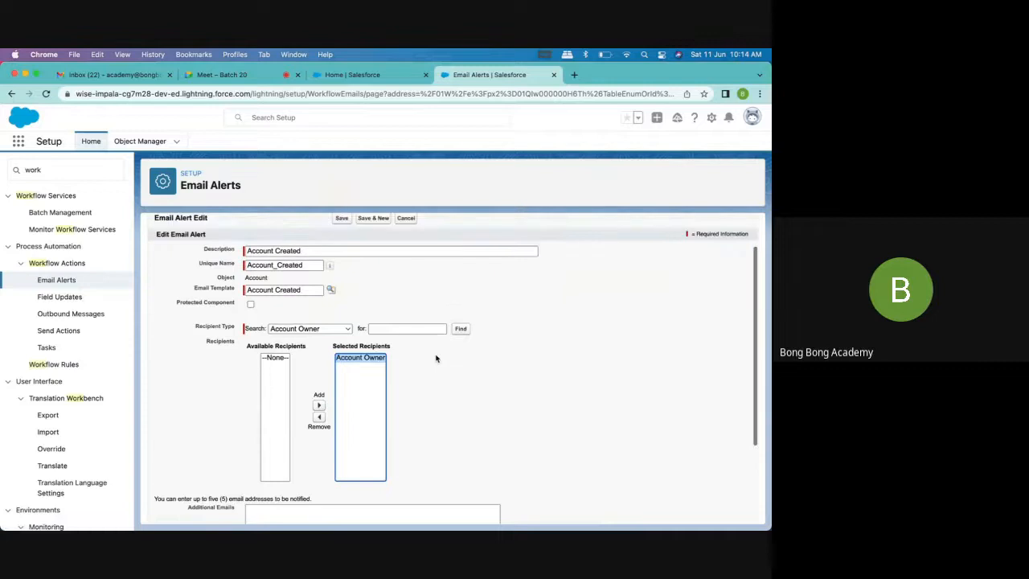
left_click(310, 327)
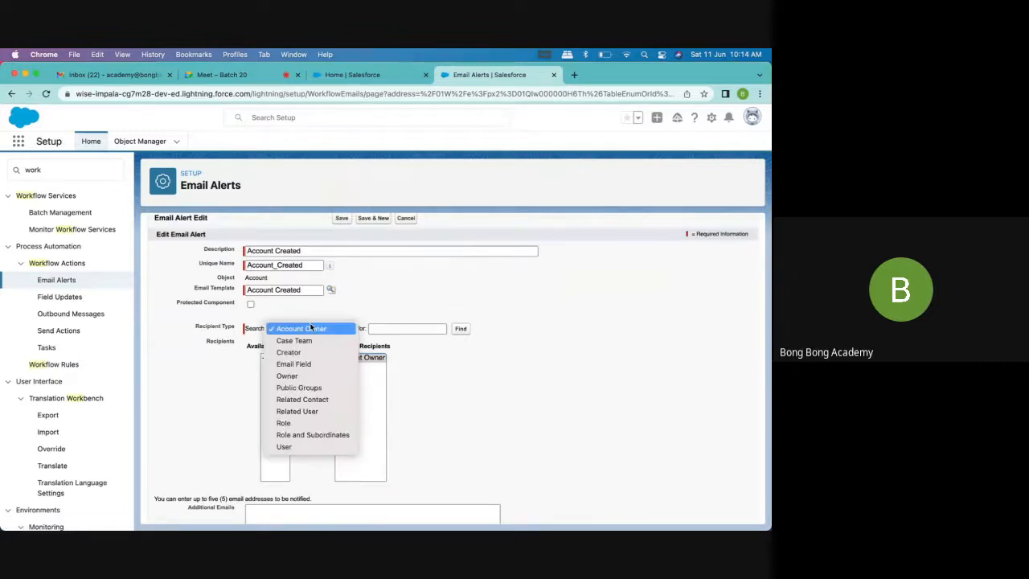
left_click(327, 84)
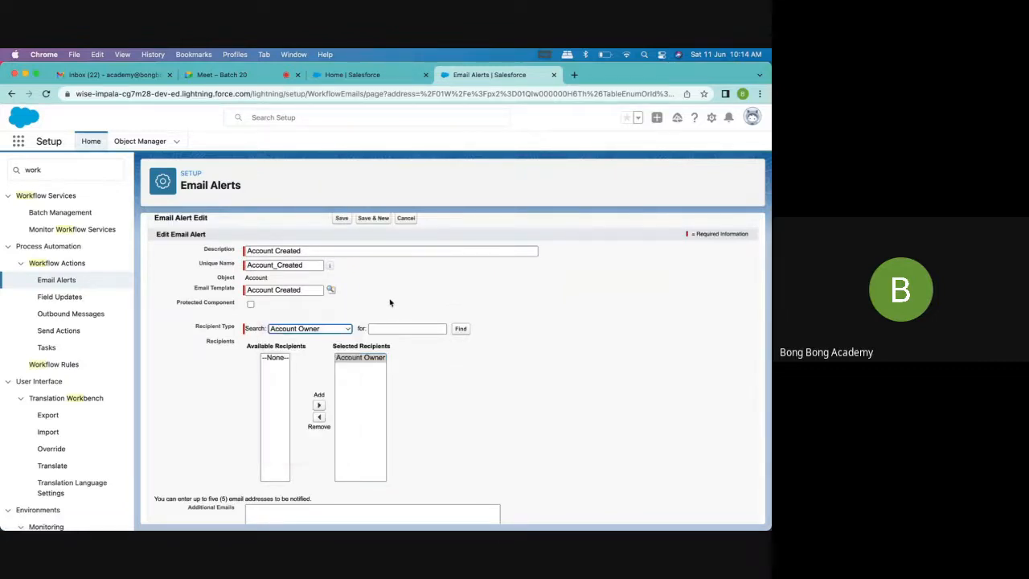
left_click(303, 332)
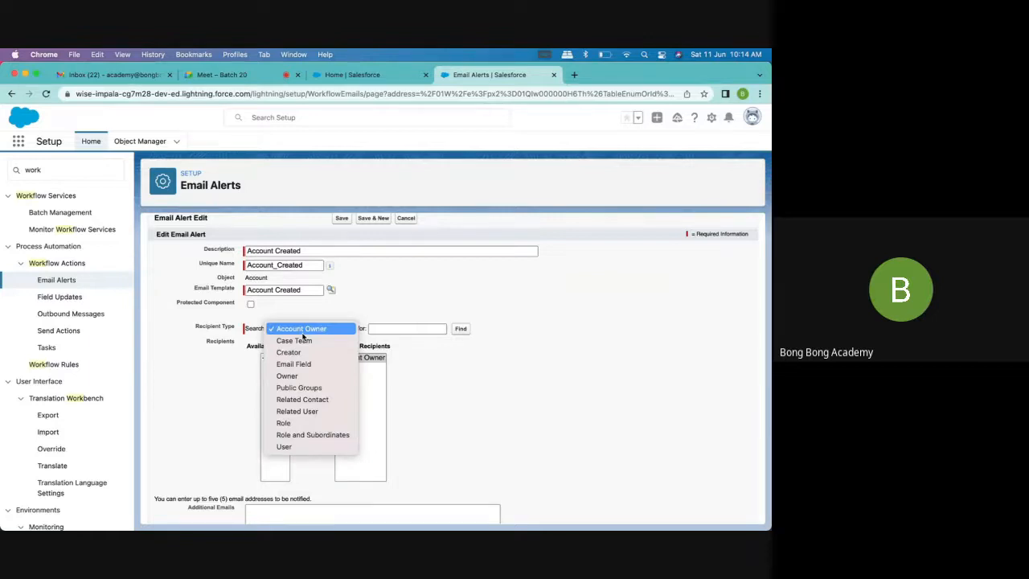
left_click(321, 329)
left_click(323, 332)
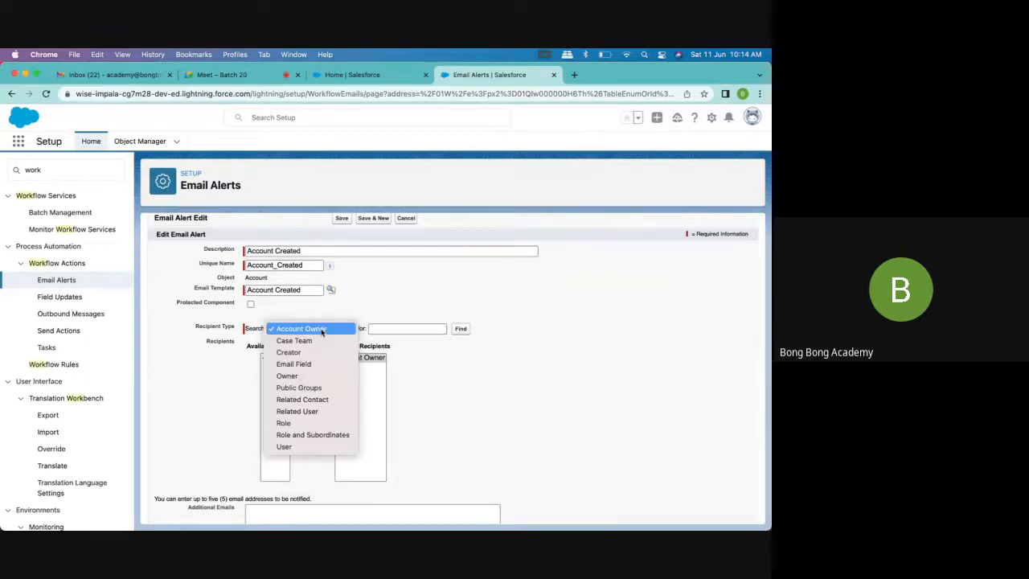
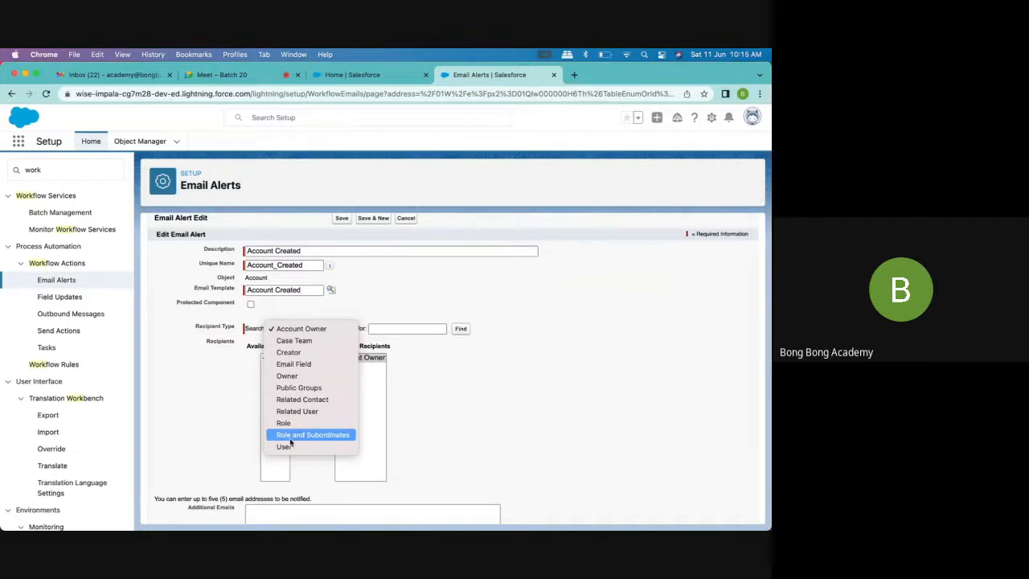
Keep Account Owner as the recipient and save the Account Created email alert
left_click(495, 427)
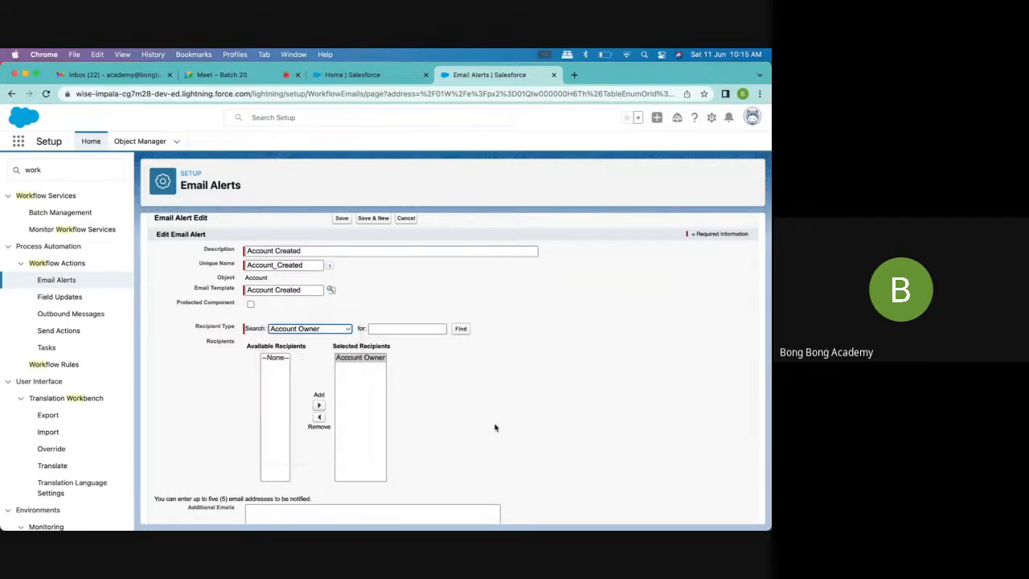
scroll(494, 427, "down", 3)
left_click(342, 508)
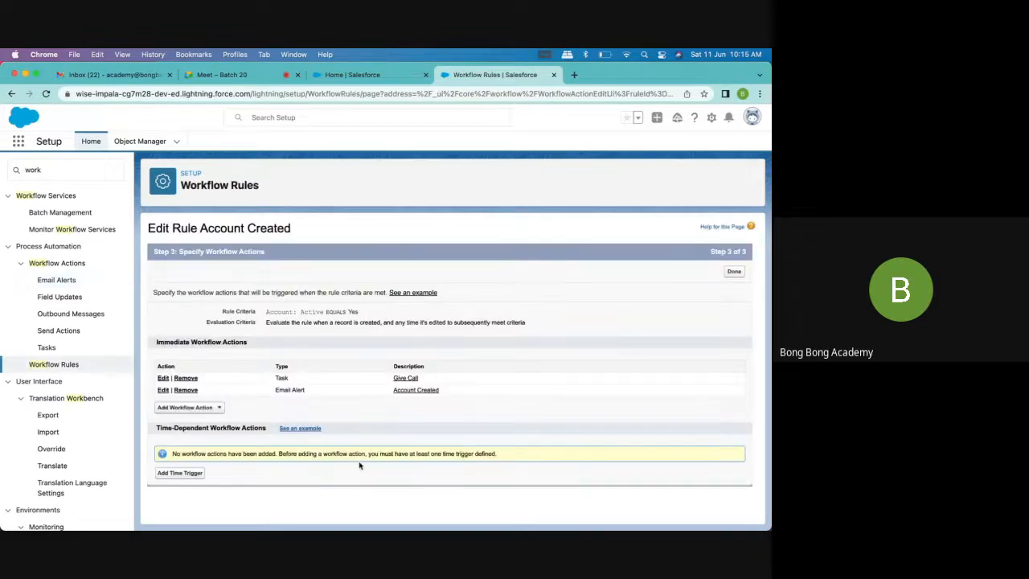
Add a new field update named "Account Created" to the immediate actions, with Description as the field to update
left_click(205, 408)
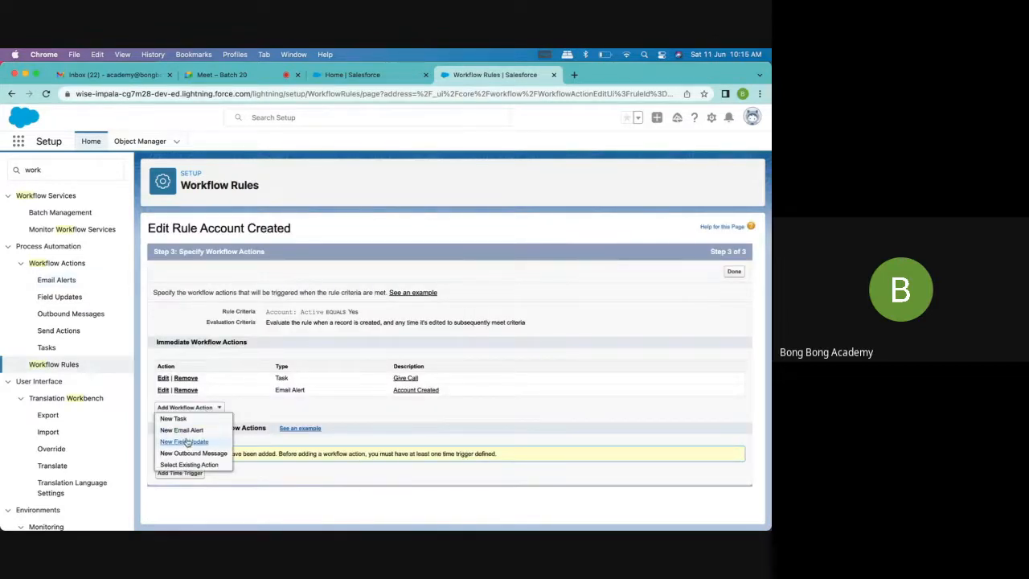
left_click(187, 441)
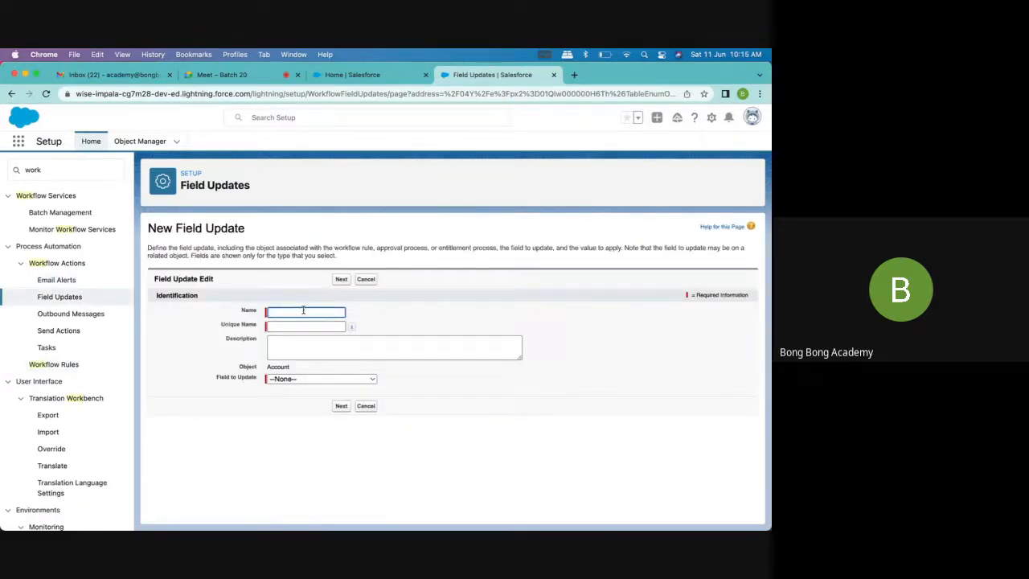
left_click(286, 316)
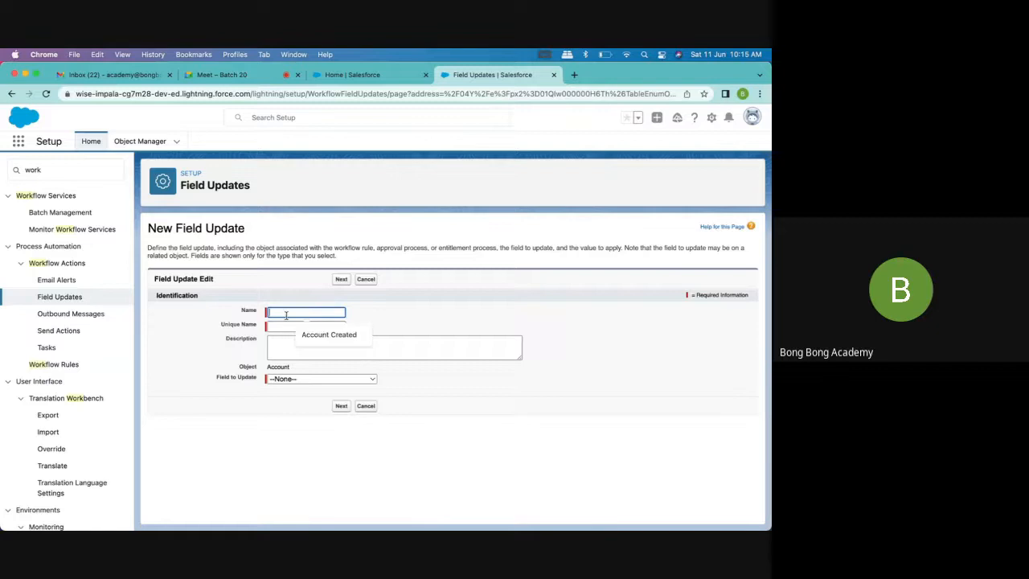
left_click(326, 334)
left_click(285, 326)
left_click(298, 379)
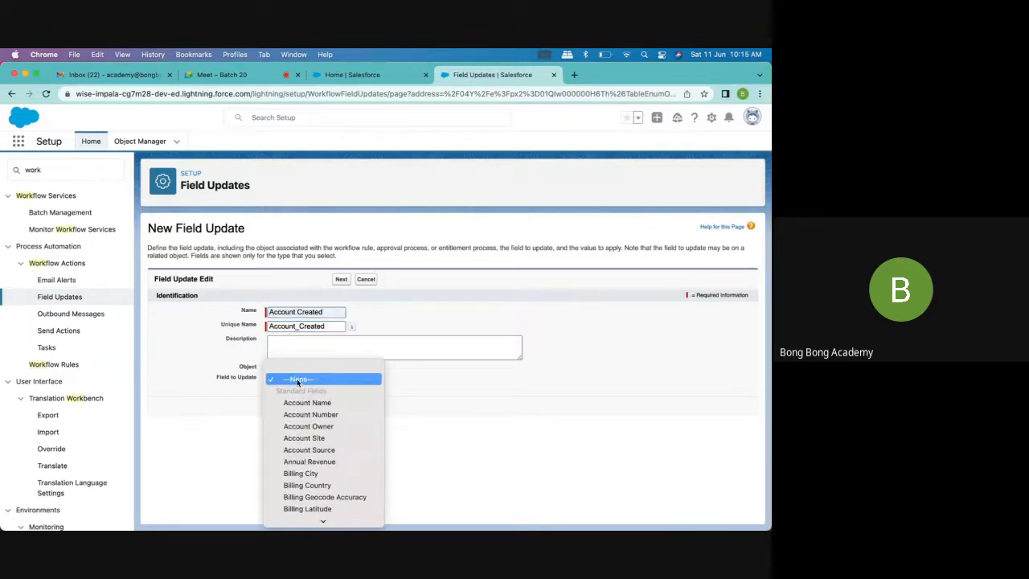
scroll(310, 466, "down", 5)
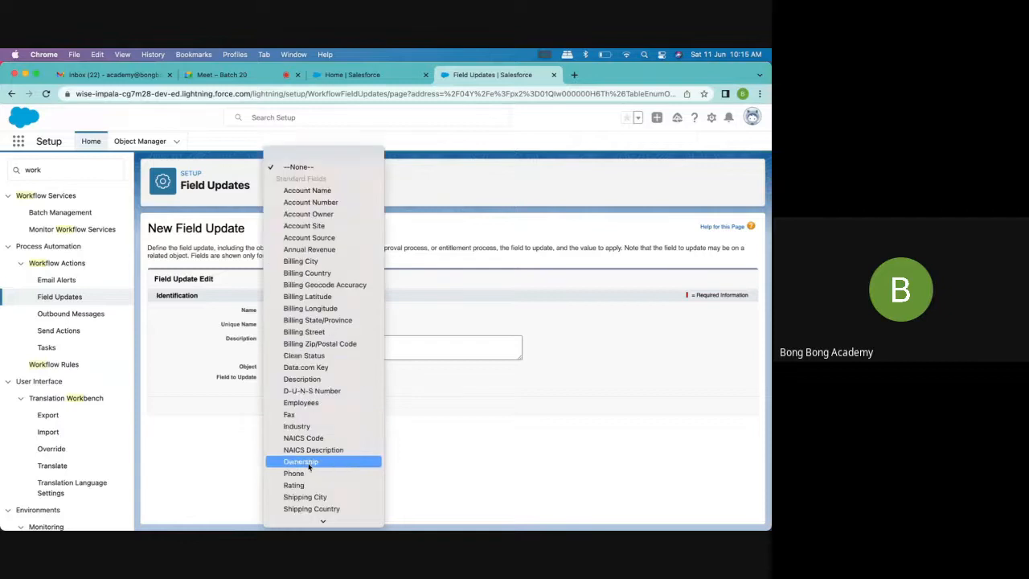
left_click(302, 379)
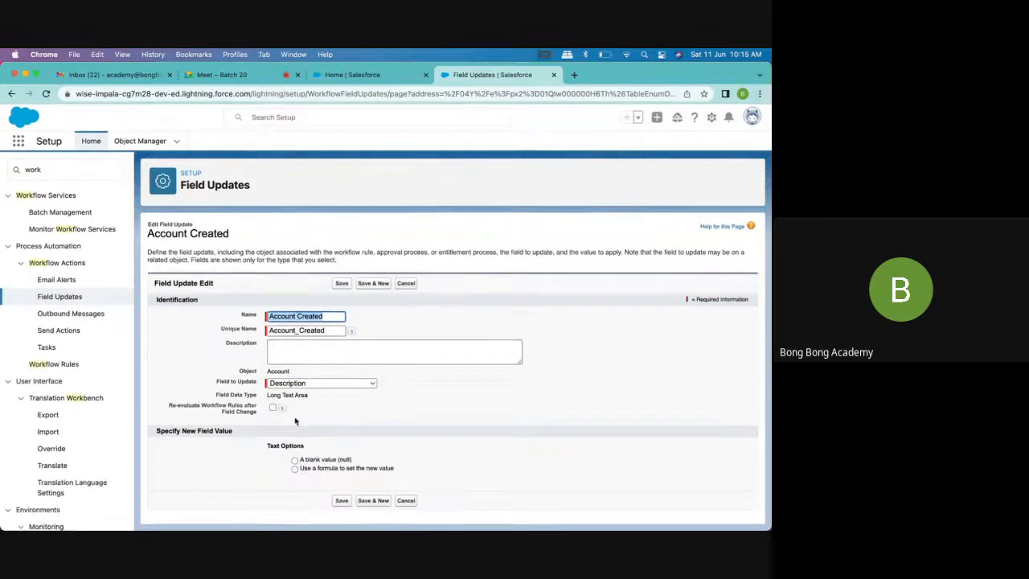
Choose to set the new Description value with a formula and show the full formula editor
left_click(294, 468)
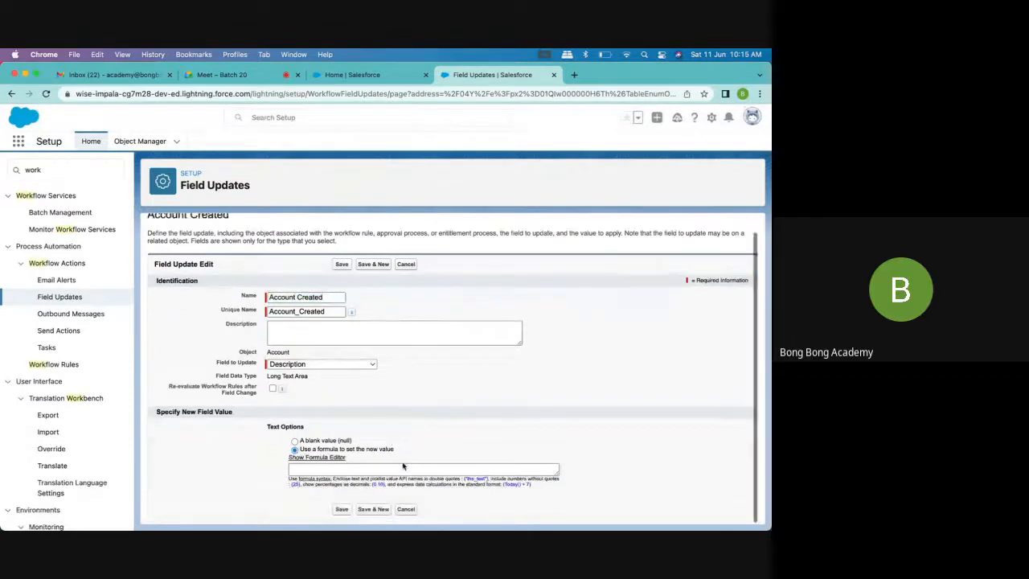
left_click(371, 470)
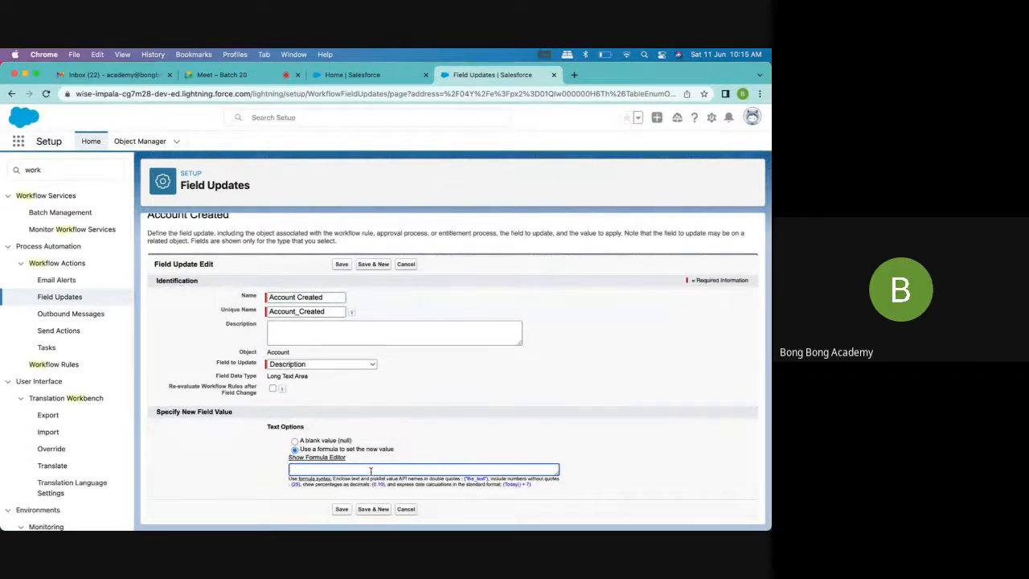
type("\"")
left_click(327, 458)
scroll(327, 459, "down", 3)
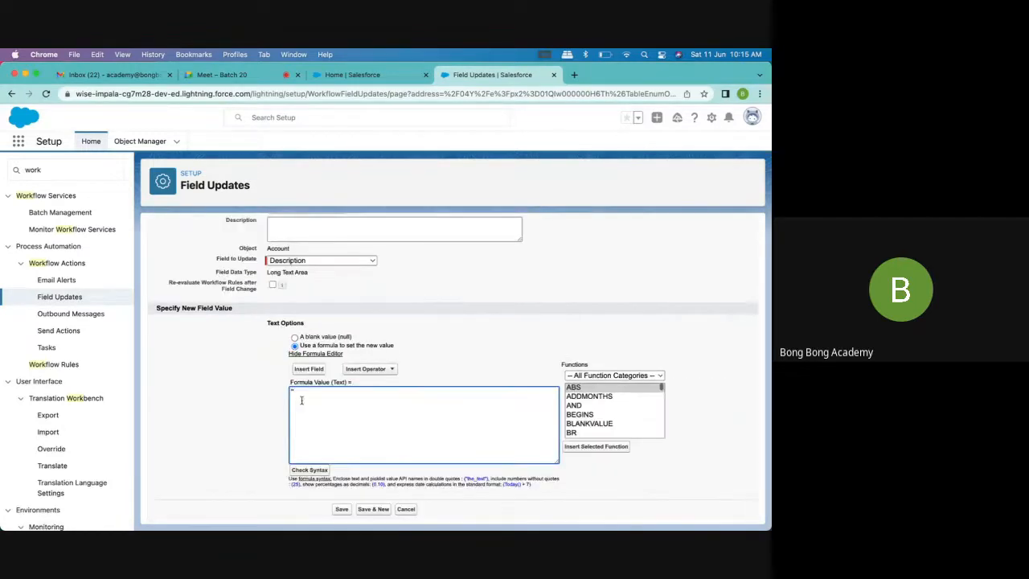
Enter the formula "Account is now created" in double quotes, check its syntax and save the field update
key("BackSpace")
type("\"Account is now created\"")
scroll(450, 368, "up", 3)
scroll(226, 494, "down", 3)
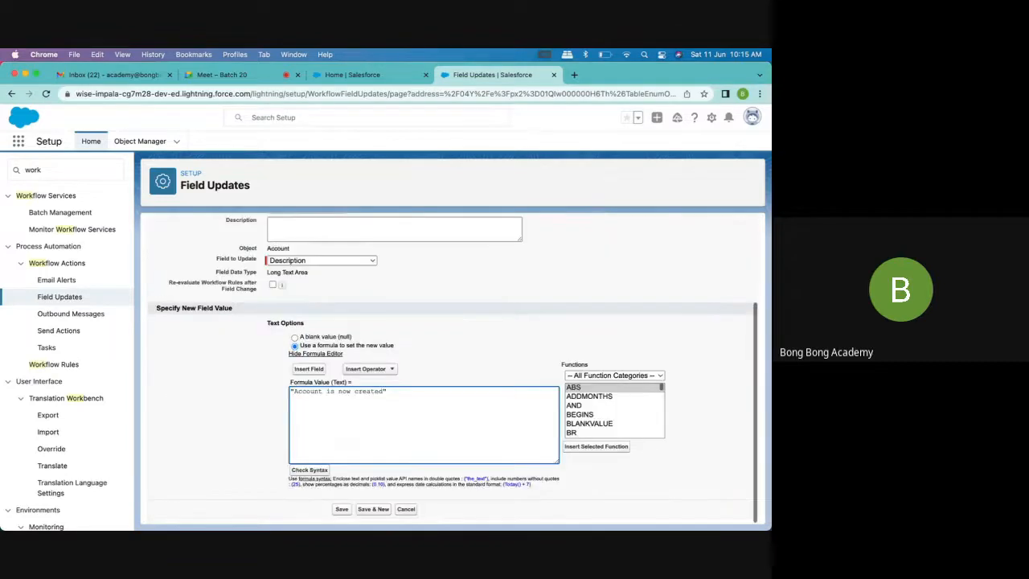
left_click(342, 508)
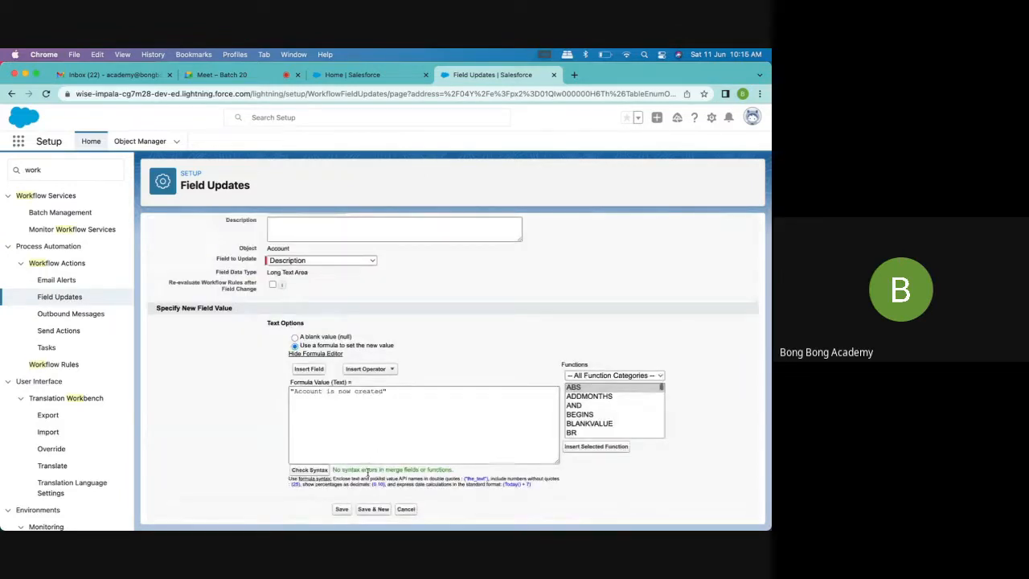
left_click(341, 510)
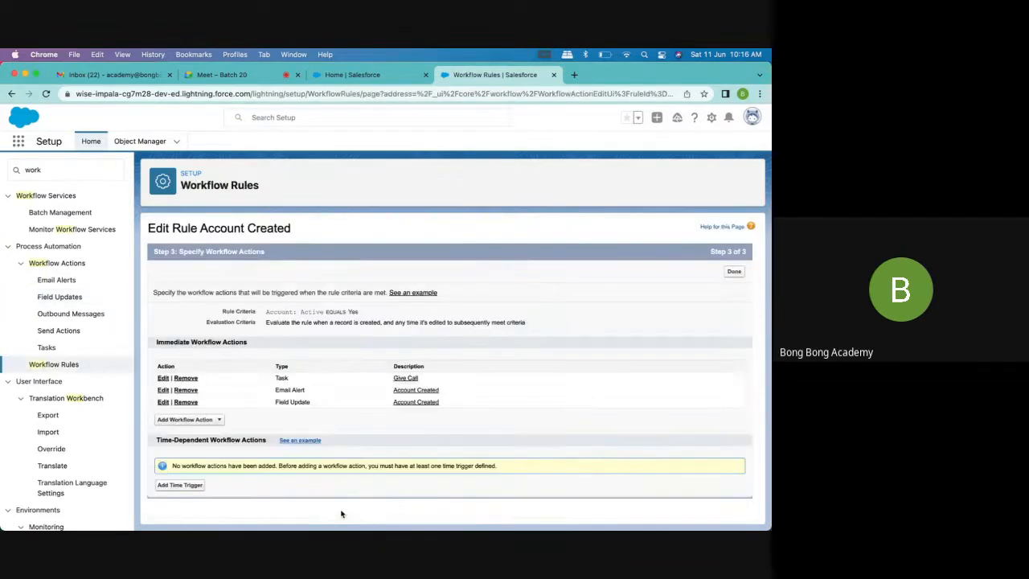
Start a new outbound message action for the rule and look through the account fields available to send
left_click(222, 420)
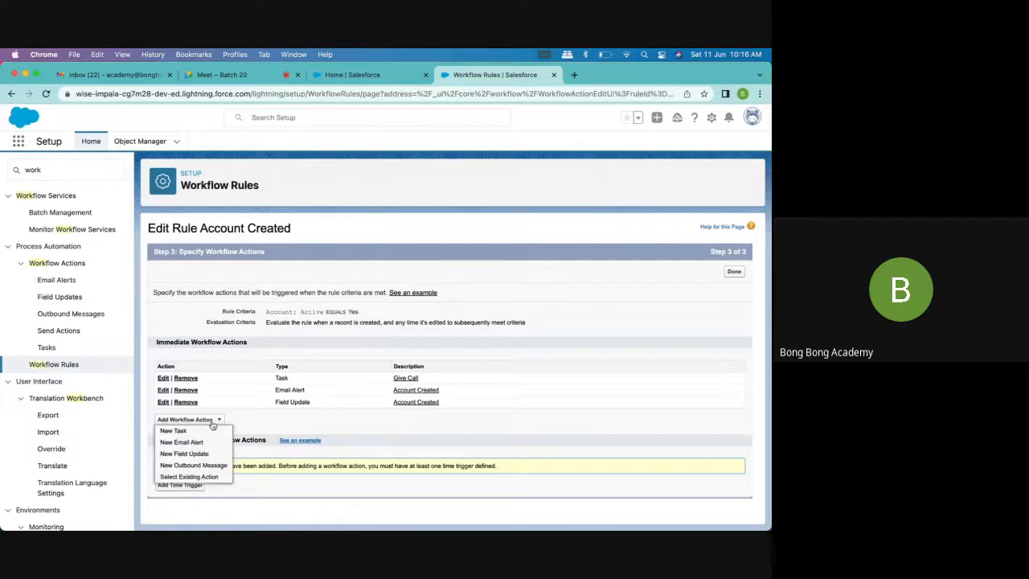
left_click(174, 467)
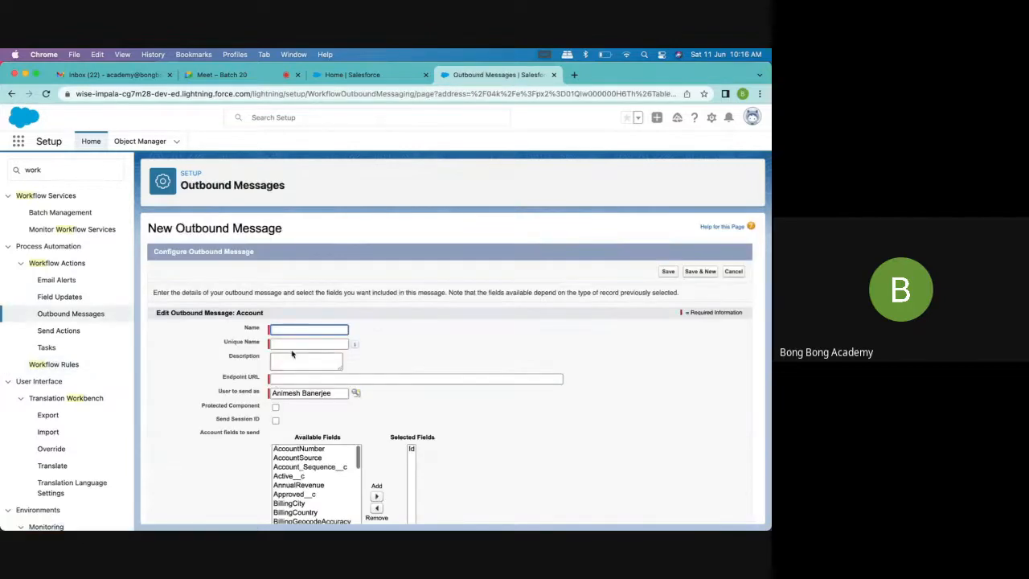
scroll(294, 352, "down", 2)
scroll(300, 388, "down", 10)
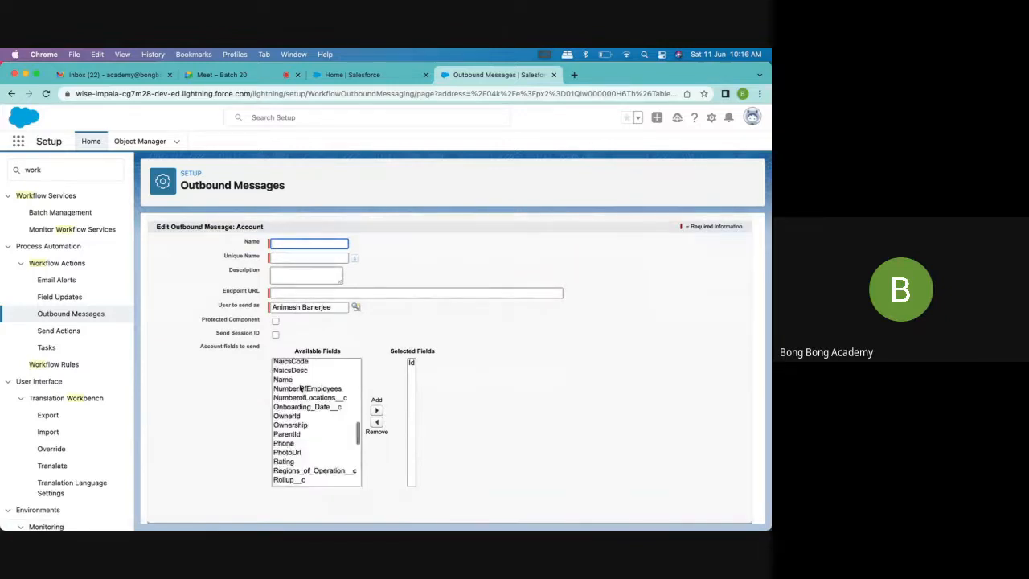
scroll(299, 389, "up", 10)
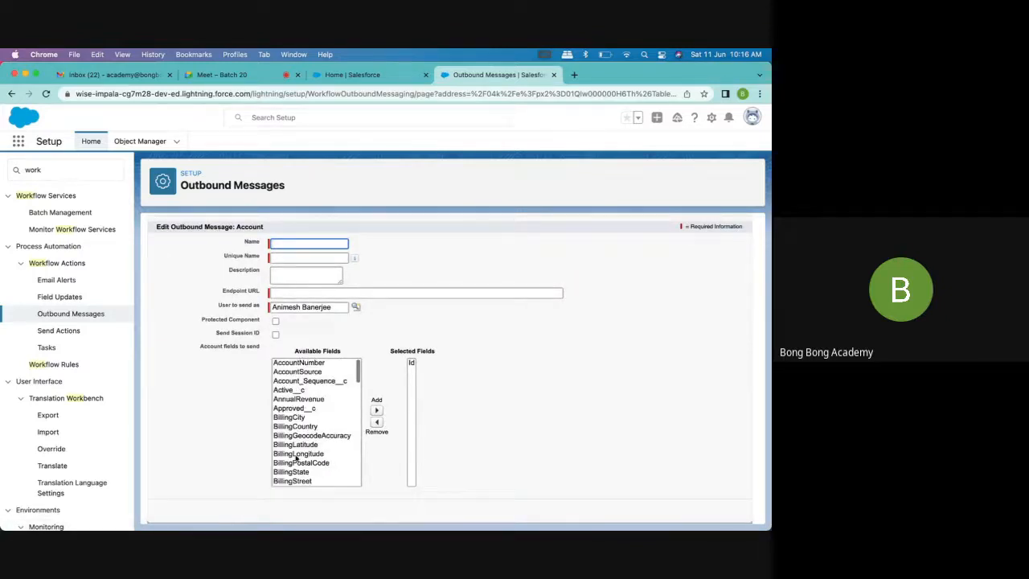
scroll(292, 445, "up", 1)
scroll(291, 444, "up", 1)
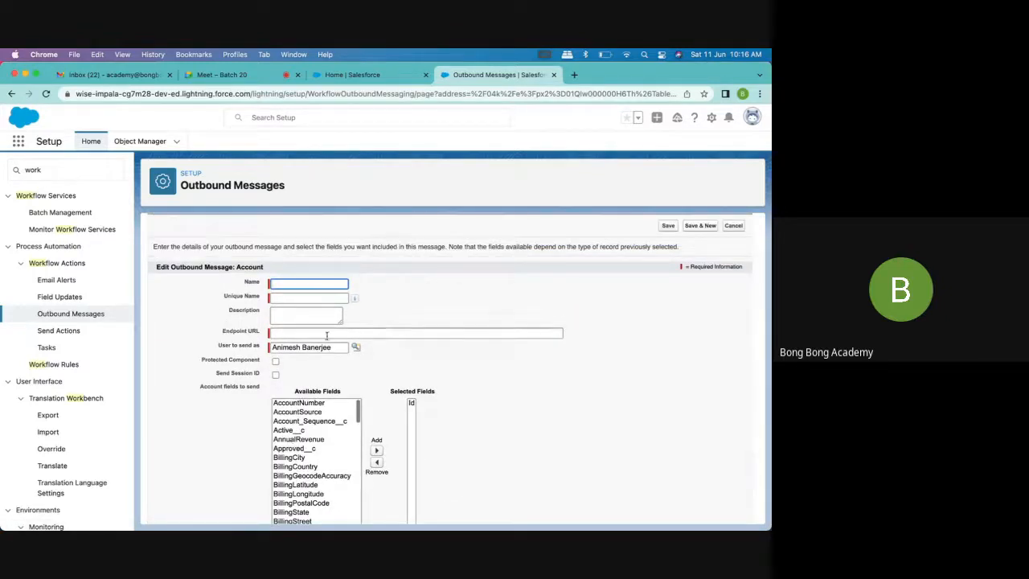
left_click(374, 333)
type("www")
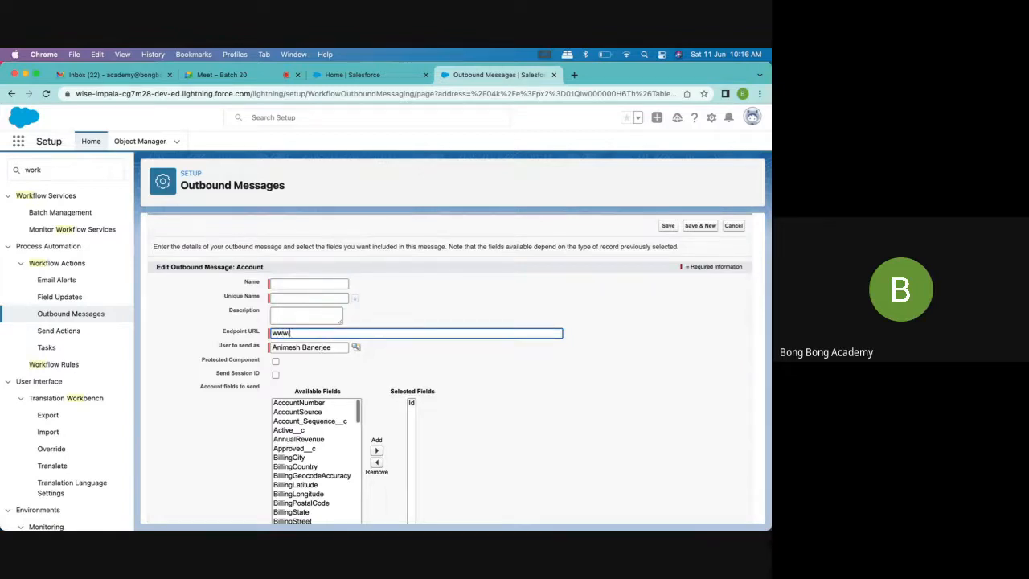
type(".google.com")
Name the outbound message "Account Created" and let its unique name fill in
left_click(290, 284)
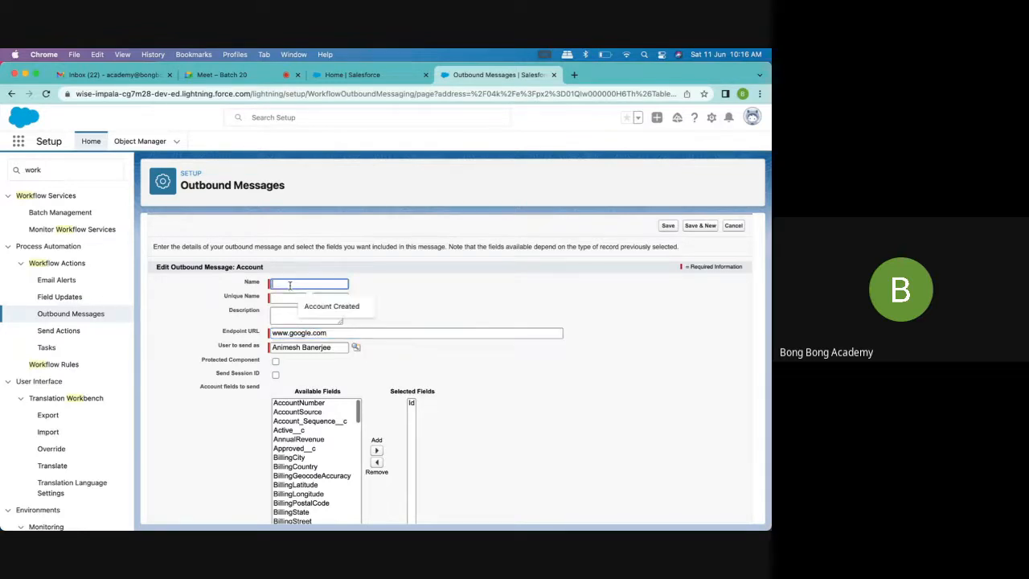
left_click(331, 306)
left_click(306, 298)
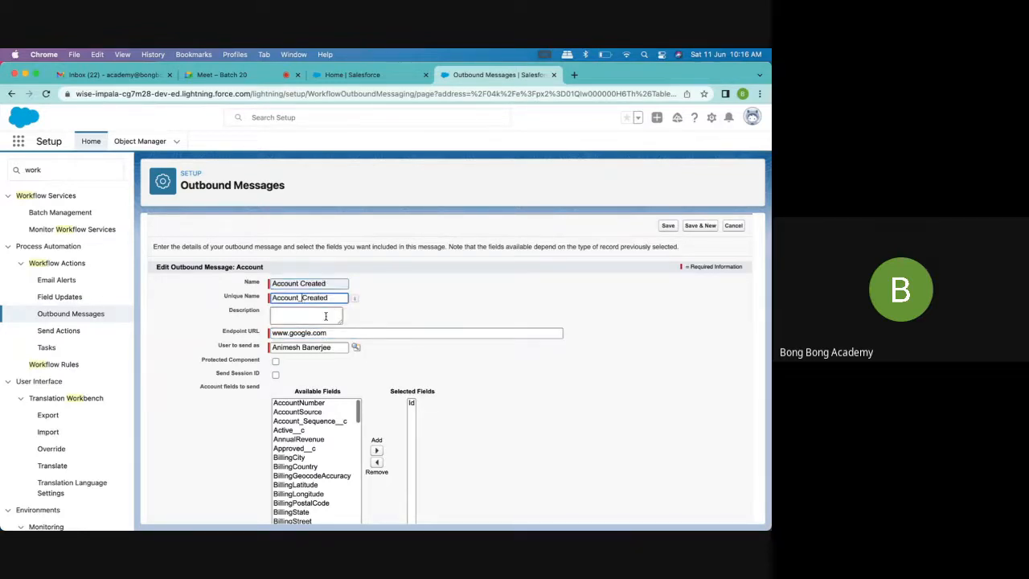
left_click(317, 317)
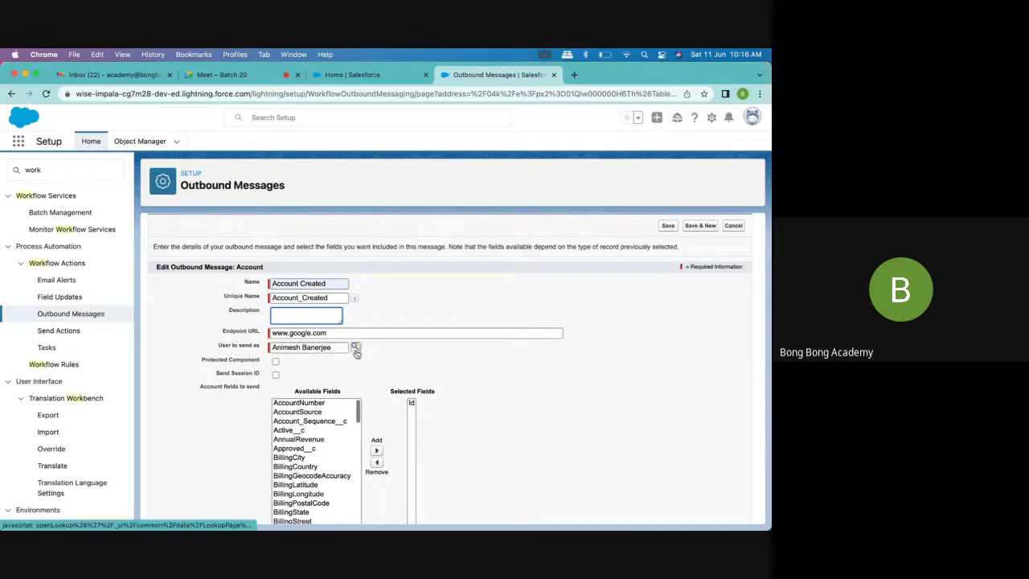
Enable sending the session ID and add BillingCity and BillingLatitude to the outbound message's selected fields
left_click(275, 374)
scroll(313, 450, "down", 3)
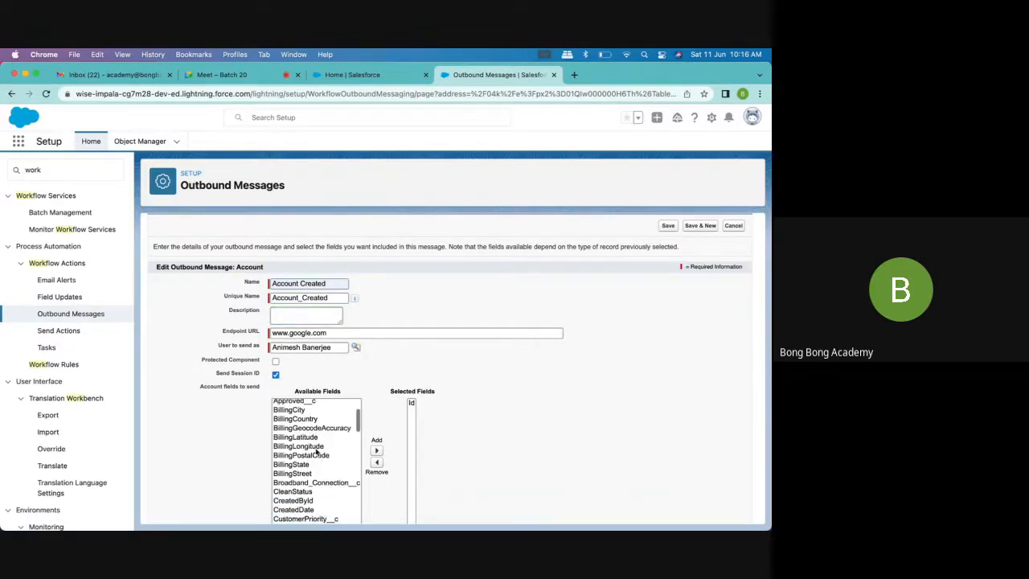
left_click(306, 409)
left_click(376, 447)
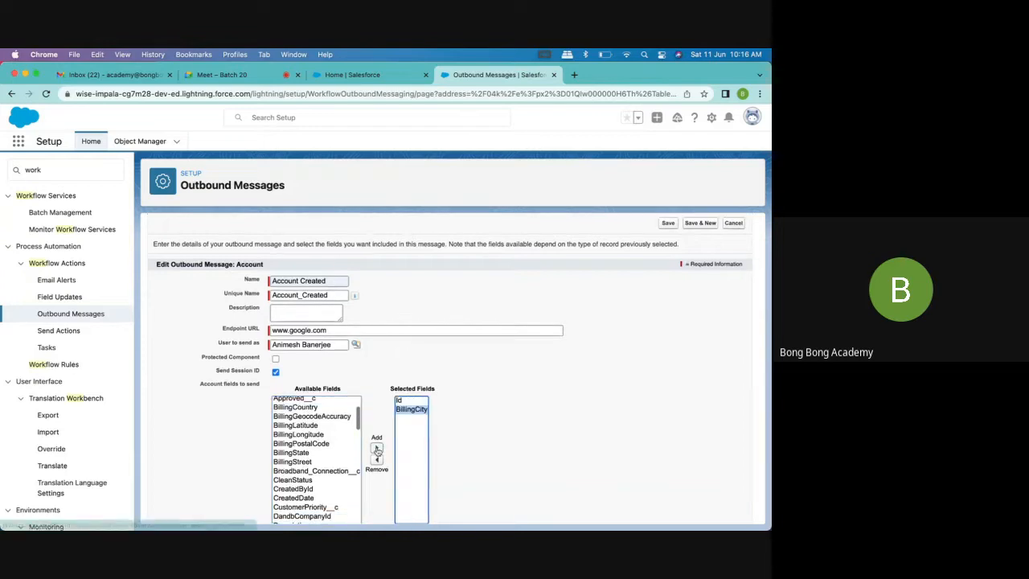
left_click(318, 426)
left_click(376, 447)
scroll(434, 450, "down", 1)
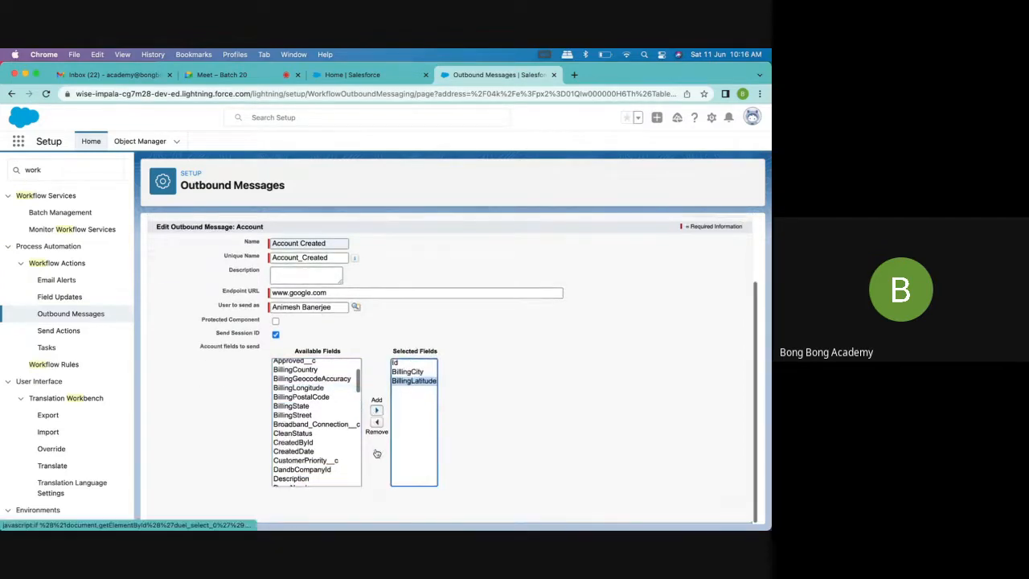
scroll(499, 450, "up", 2)
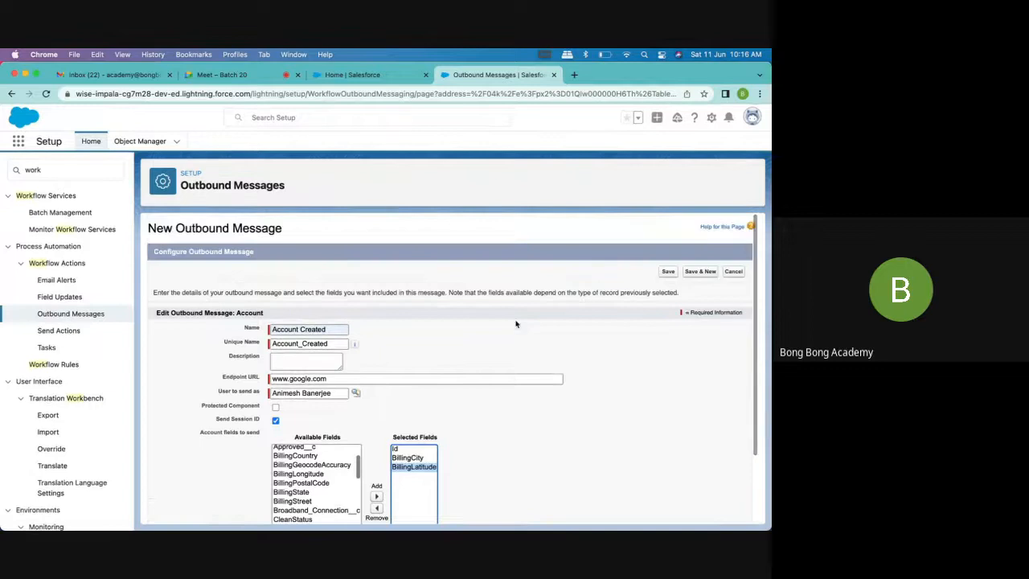
Leave the unsaved message and open the list of all outbound messages
left_click(71, 314)
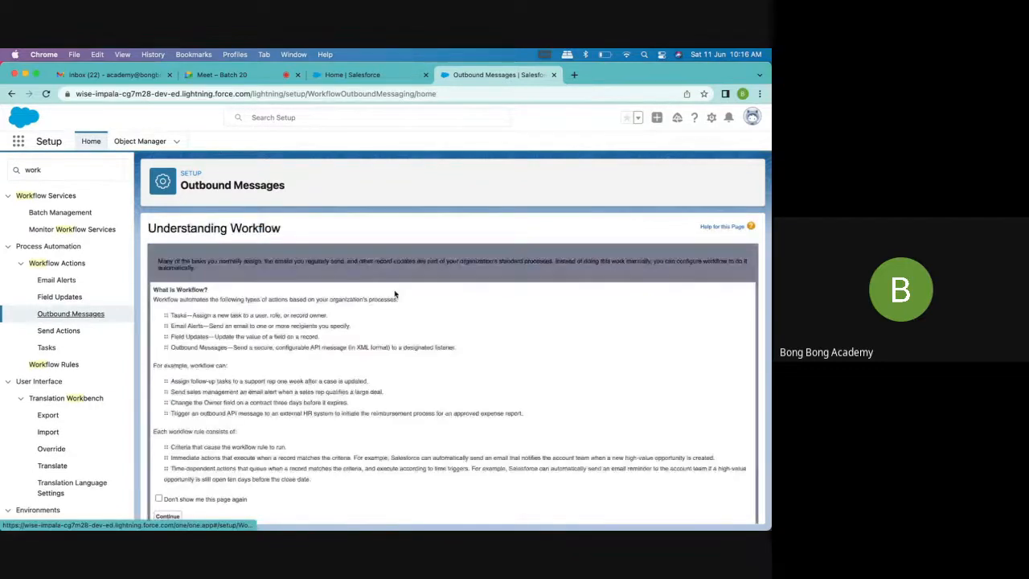
scroll(160, 517, "down", 1)
left_click(167, 496)
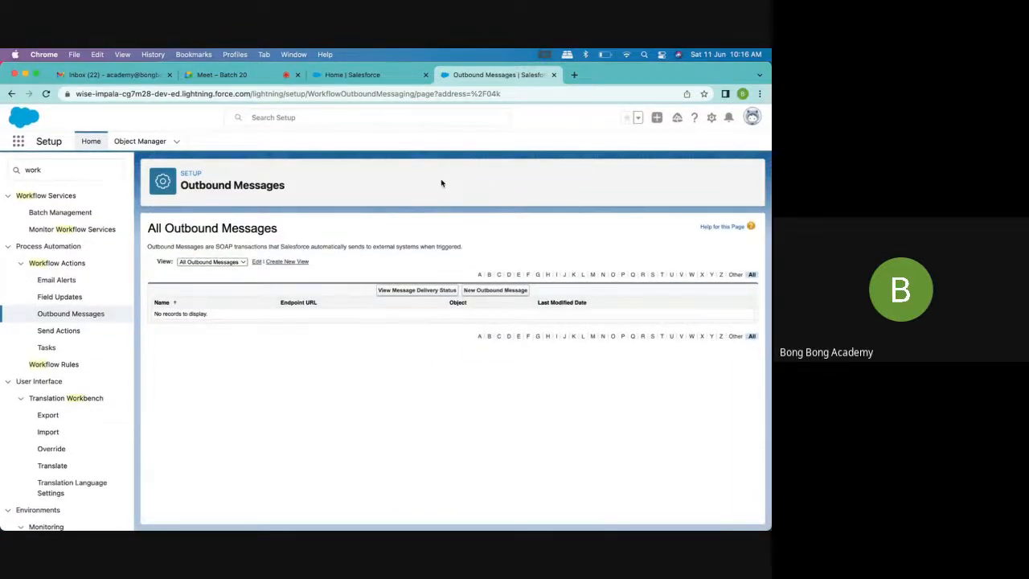
left_click(365, 80)
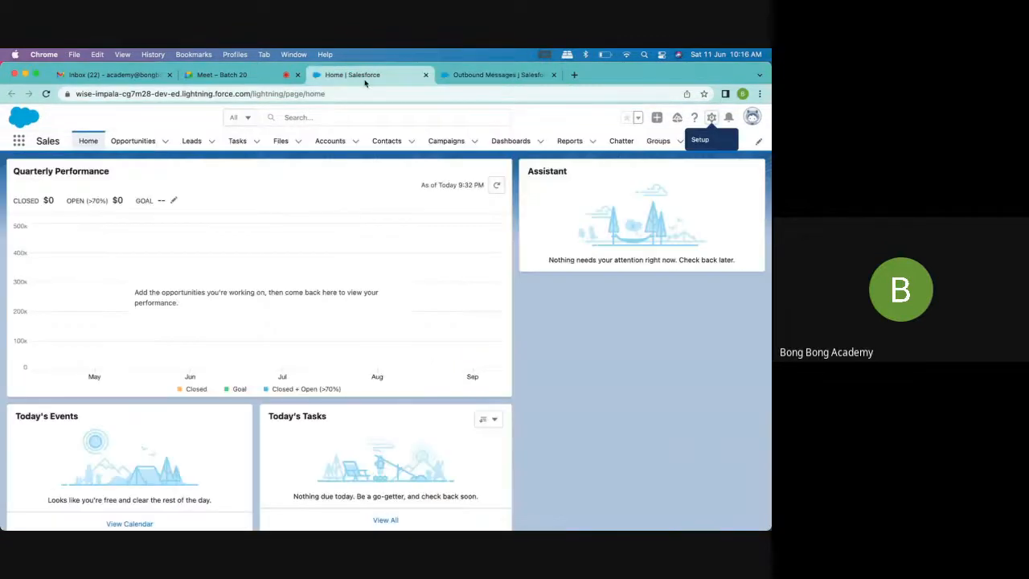
left_click(481, 77)
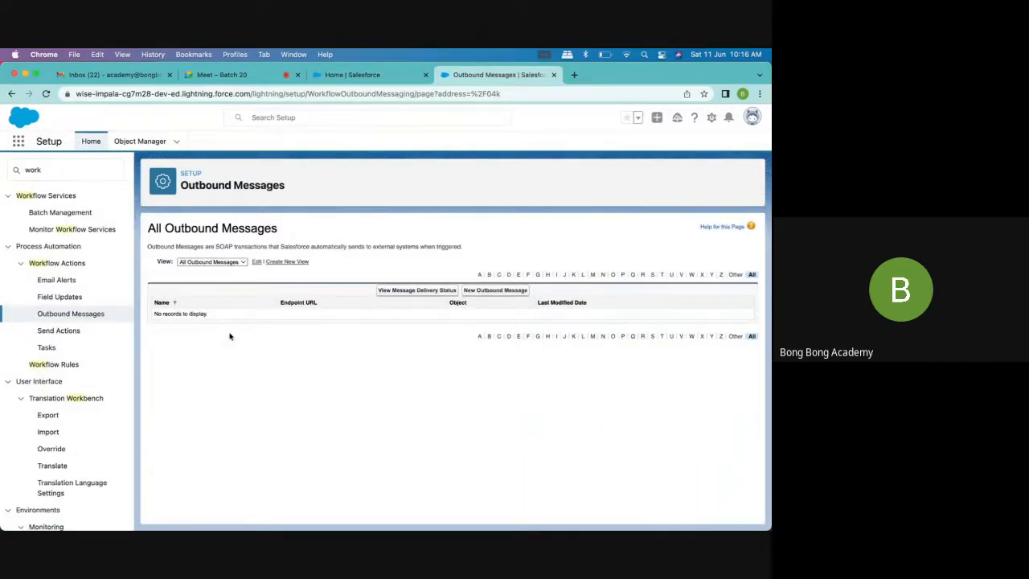
left_click(357, 80)
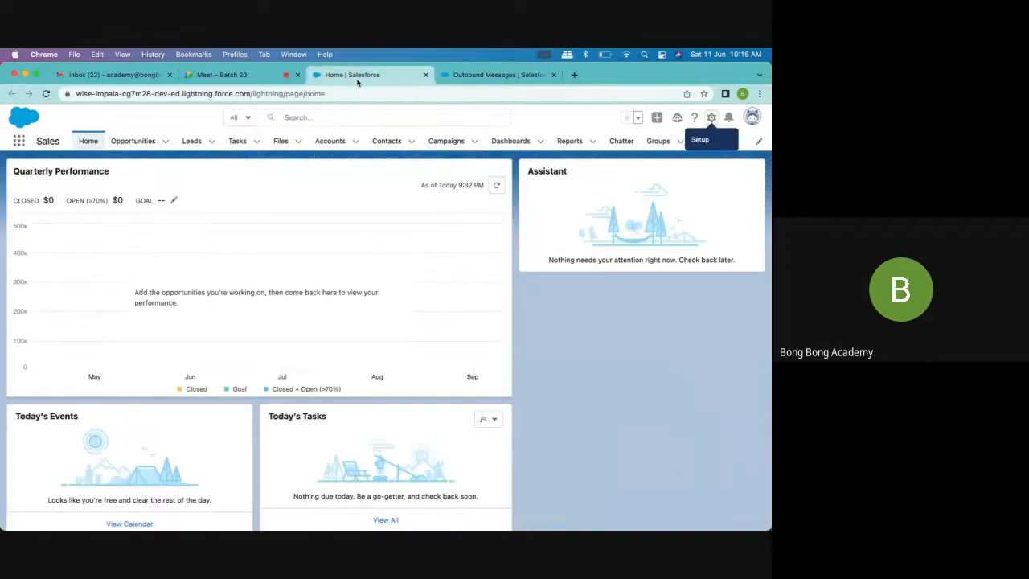
left_click(265, 78)
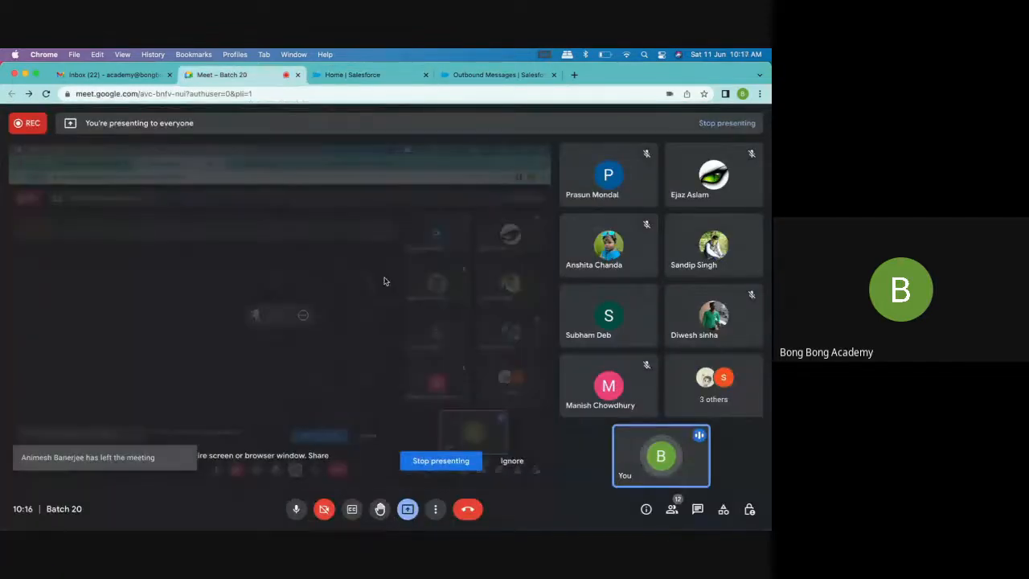
left_click(378, 76)
left_click(487, 76)
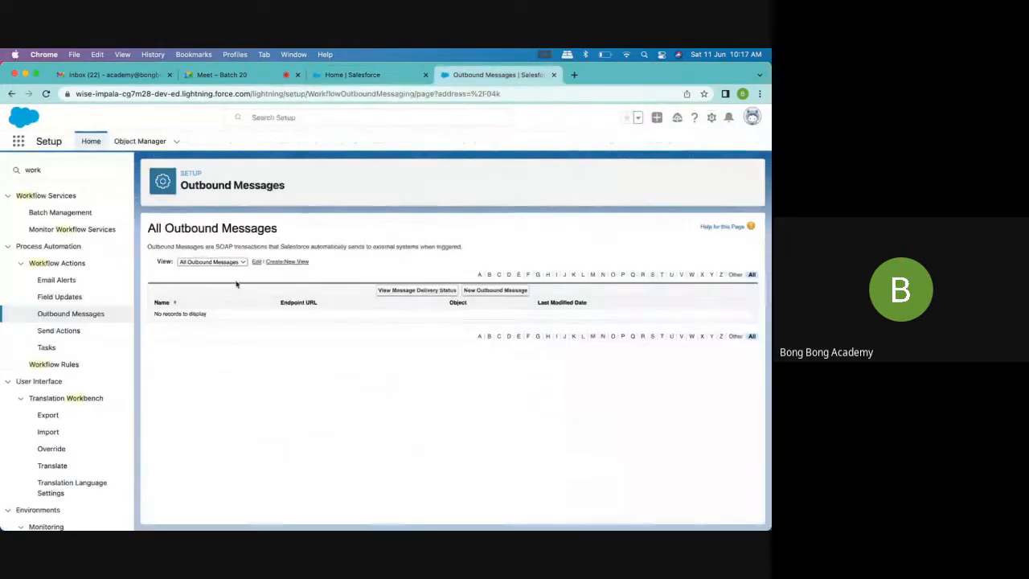
Check the list of all outbound messages and revisit the workflow introduction page
left_click(101, 315)
scroll(333, 270, "down", 1)
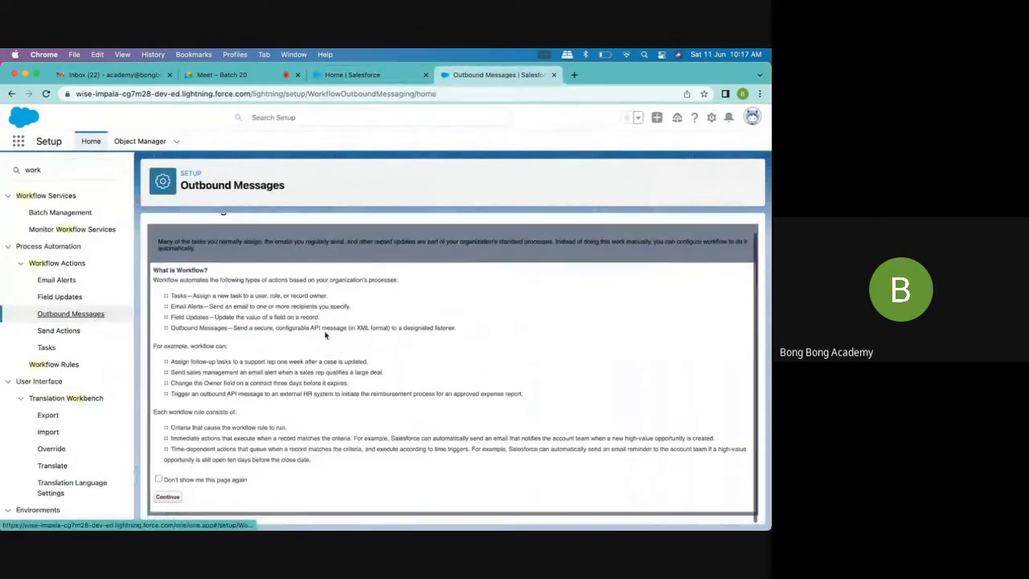
left_click(168, 496)
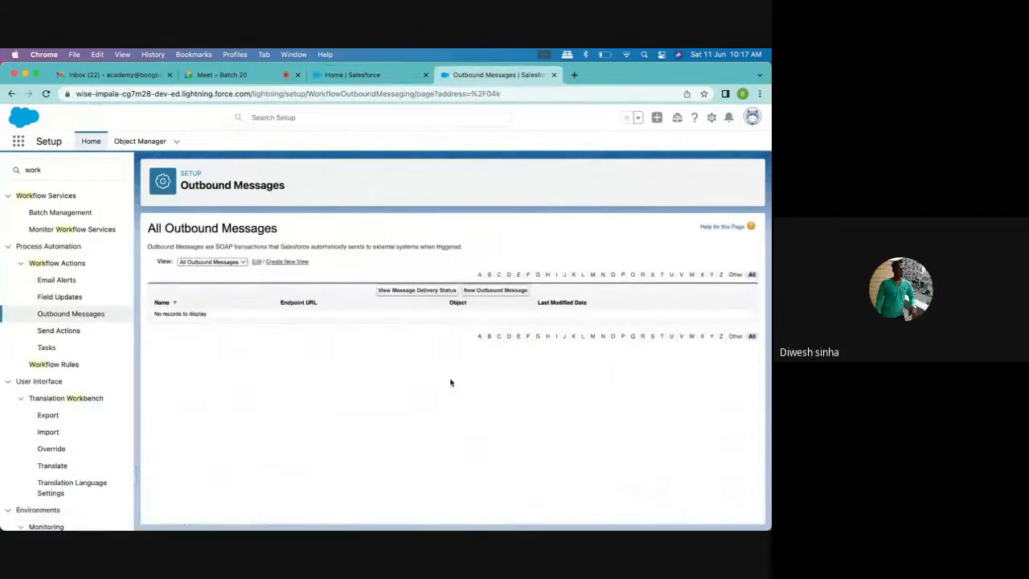
left_click(74, 315)
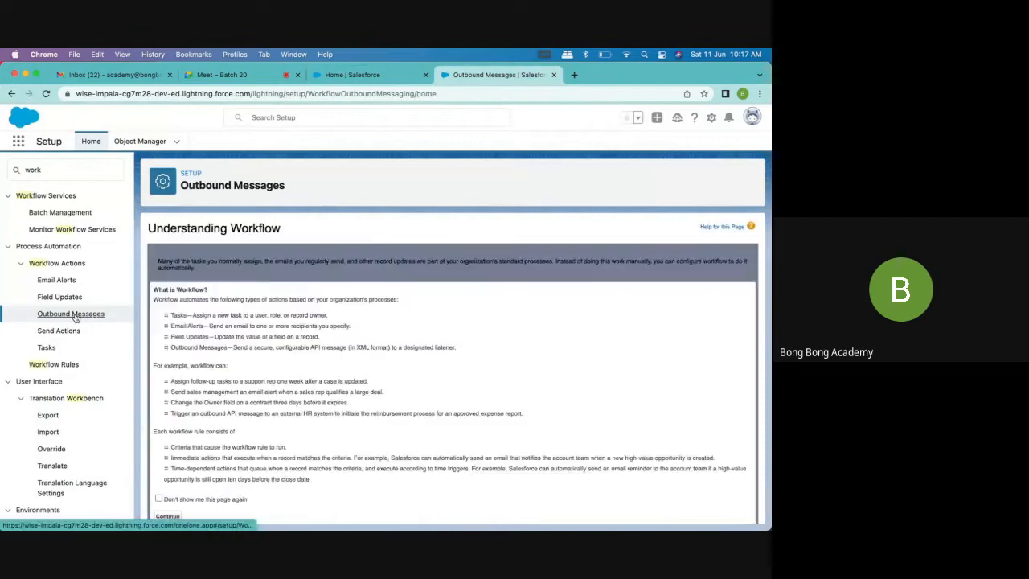
scroll(309, 378, "down", 1)
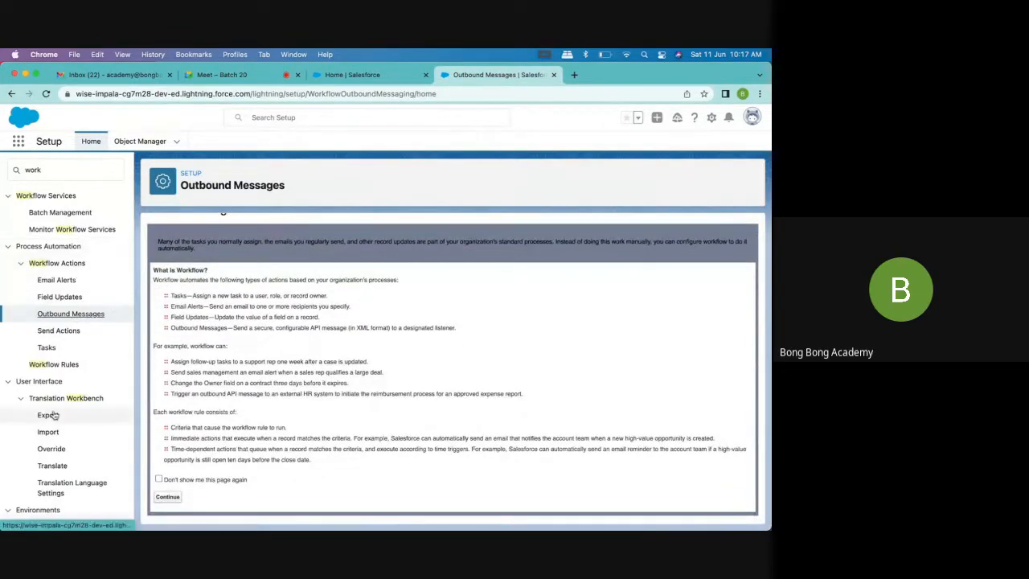
Open the Account Created rule from the list of all workflow rules and activate it
left_click(71, 364)
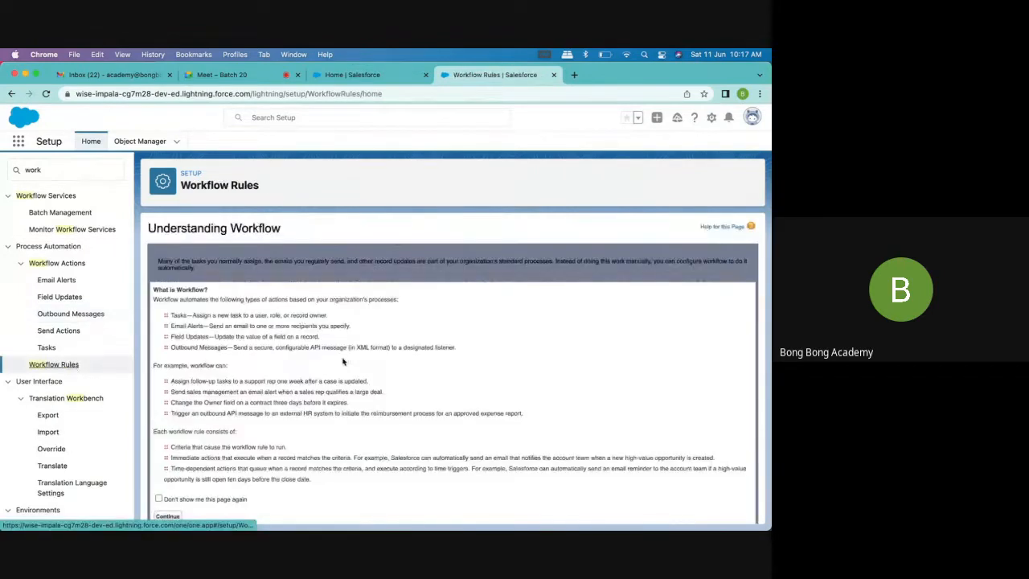
scroll(342, 361, "down", 1)
left_click(167, 496)
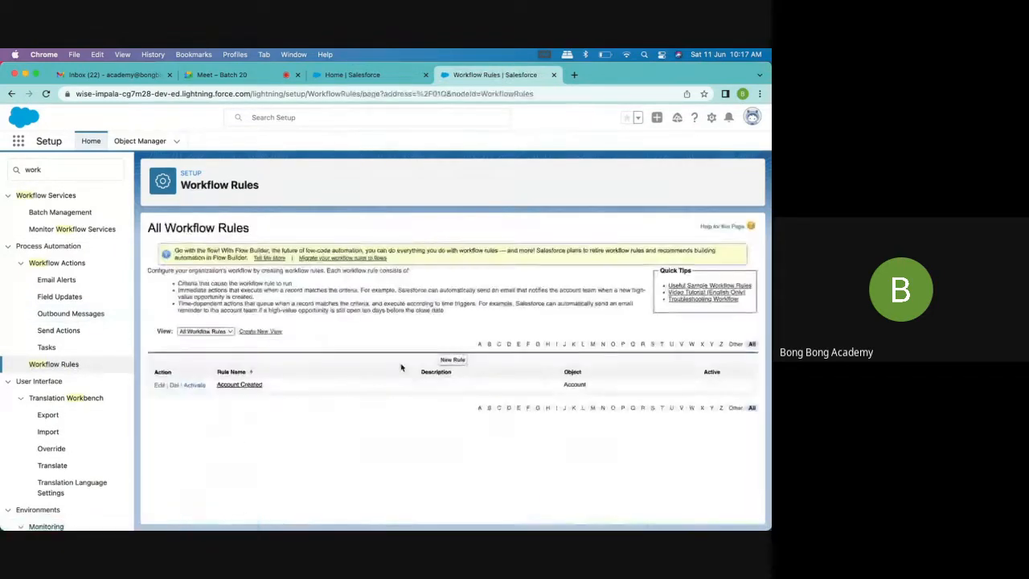
left_click(251, 385)
scroll(266, 391, "down", 1)
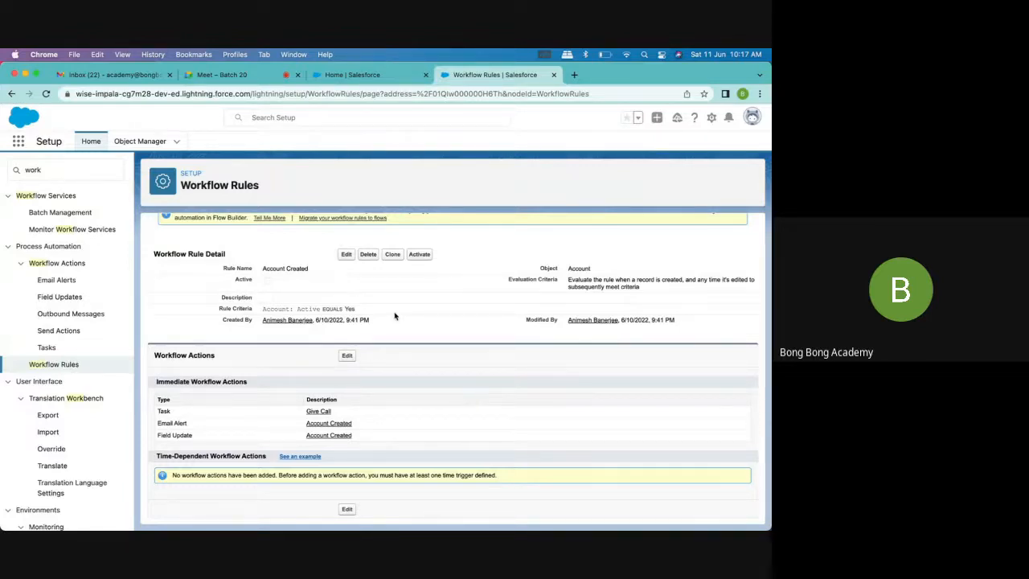
left_click(420, 255)
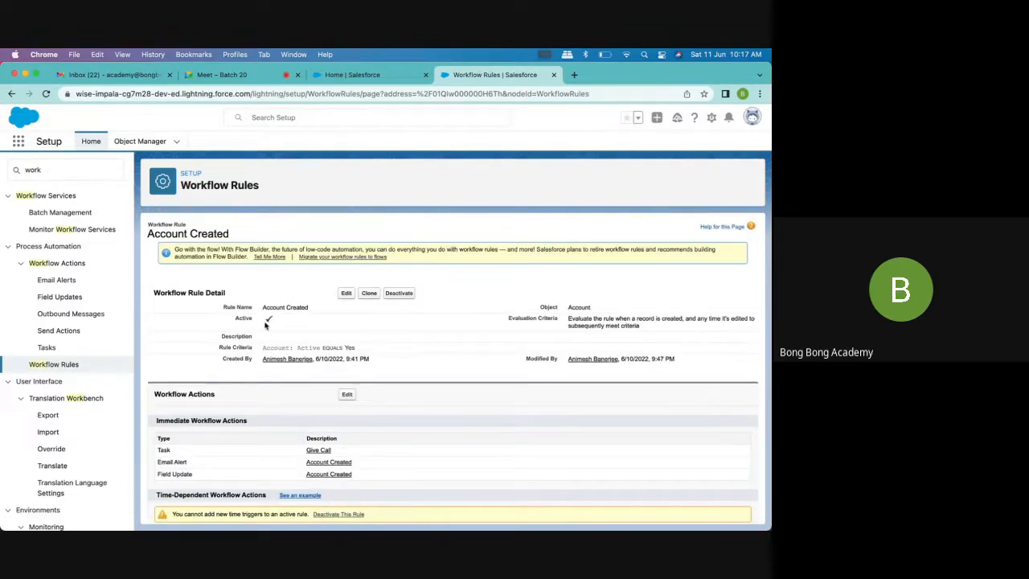
Start a new account in the Sales app with the account name TestWorkflow1
left_click(361, 75)
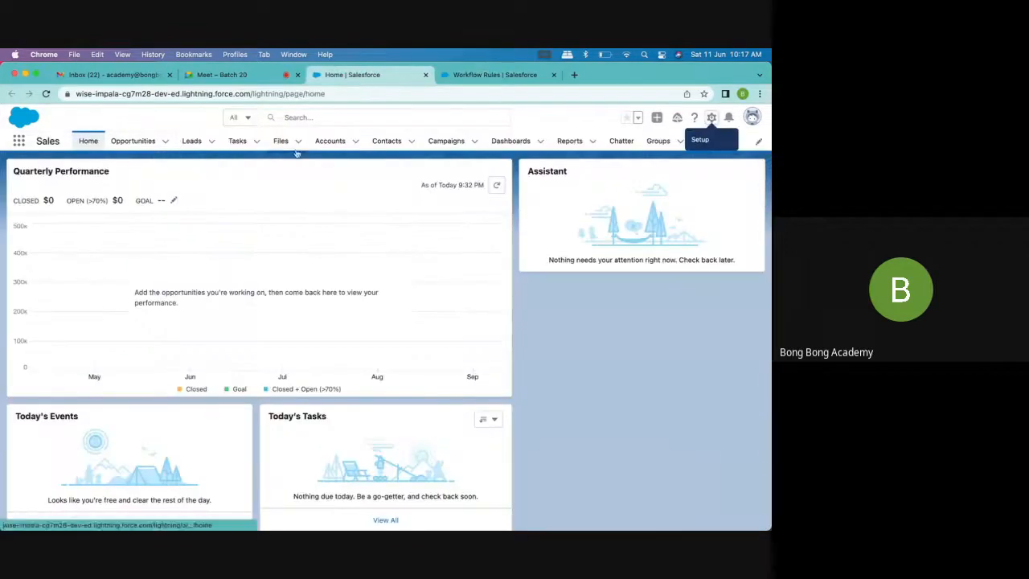
left_click(328, 141)
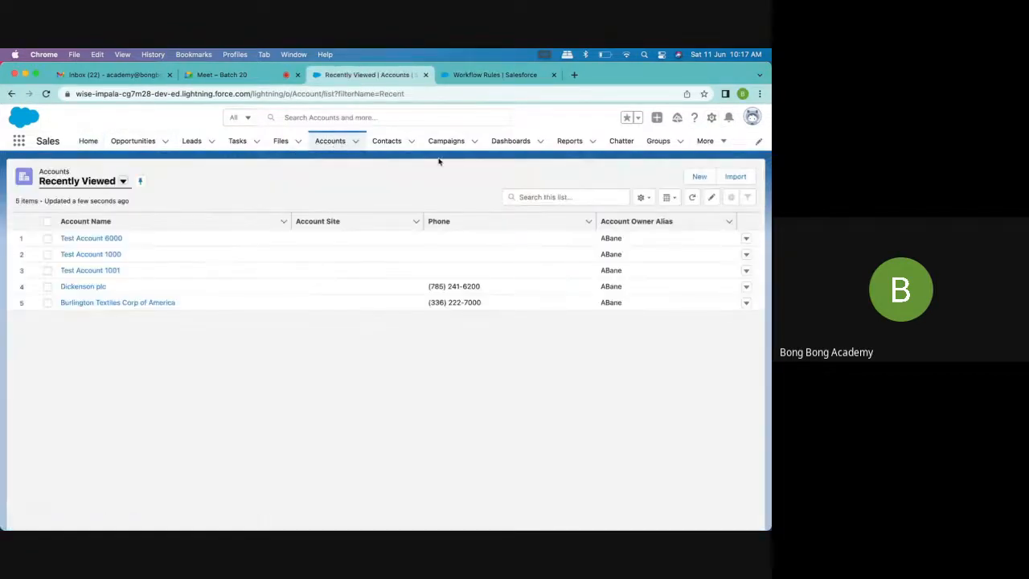
left_click(699, 176)
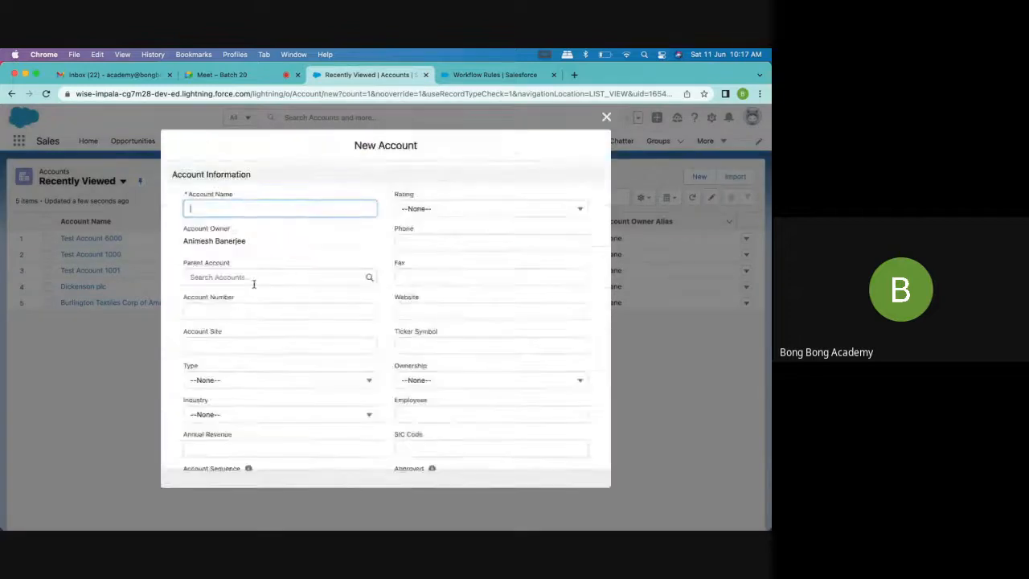
type("Test")
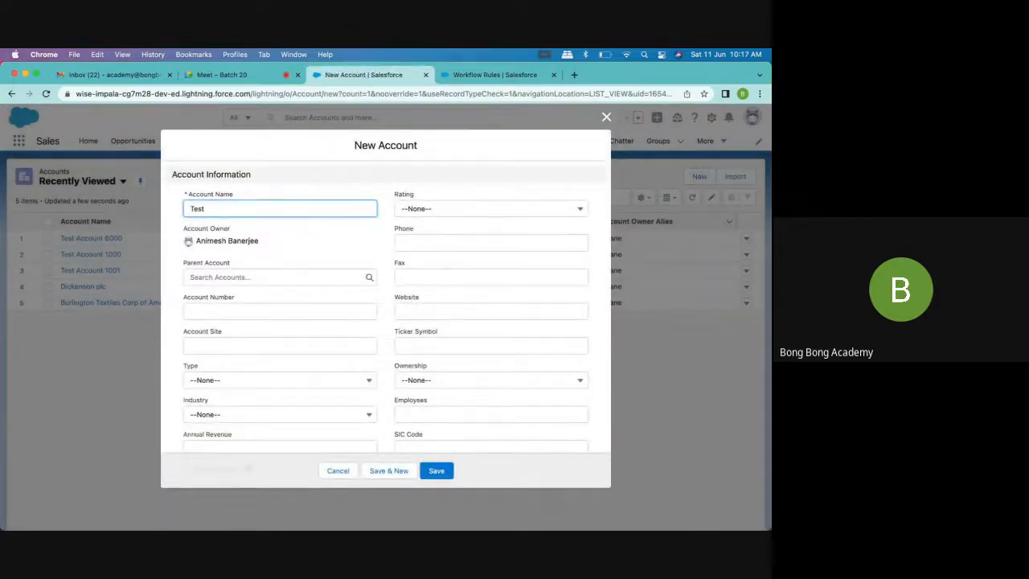
type("Workflow1")
key("super+a")
left_click(340, 254)
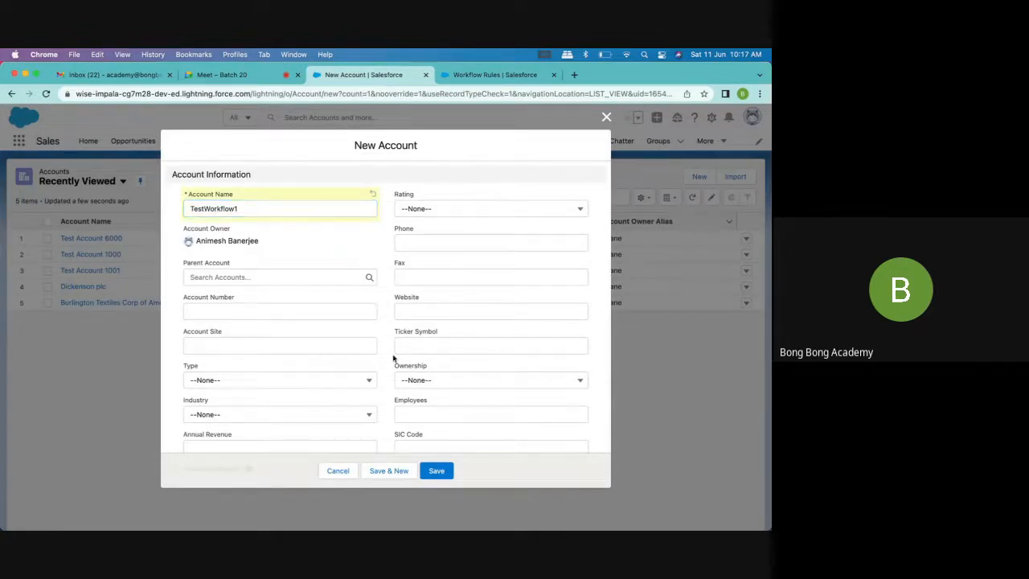
Look through the new account's fields and compare them with the criteria of the Account Created workflow rule
scroll(397, 372, "down", 1)
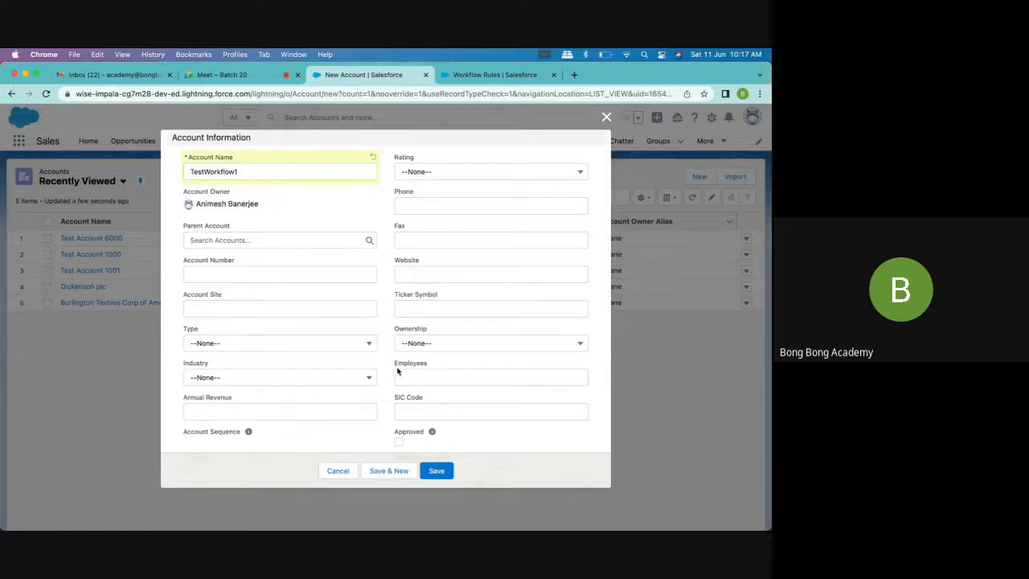
scroll(397, 372, "down", 8)
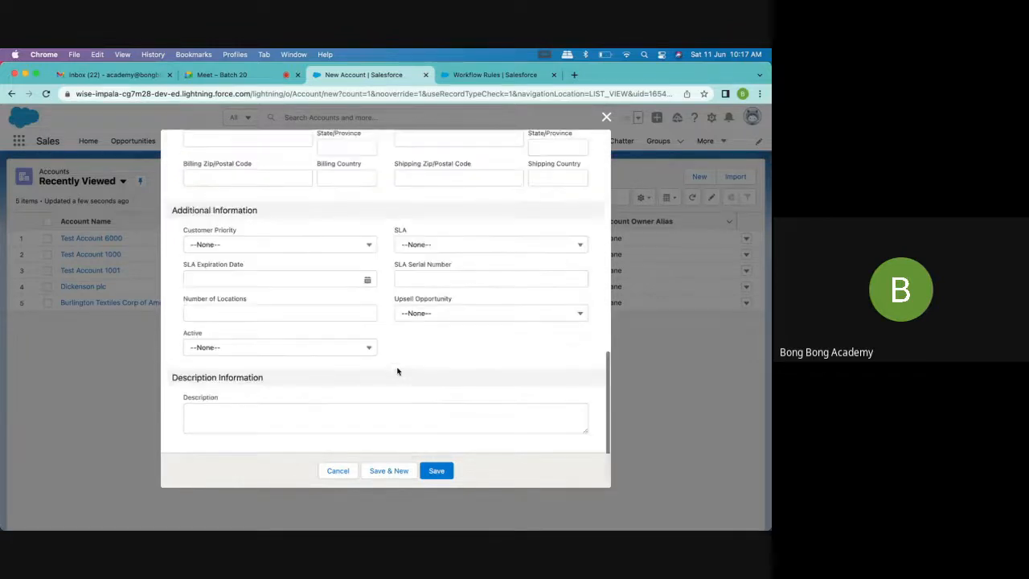
scroll(397, 372, "up", 10)
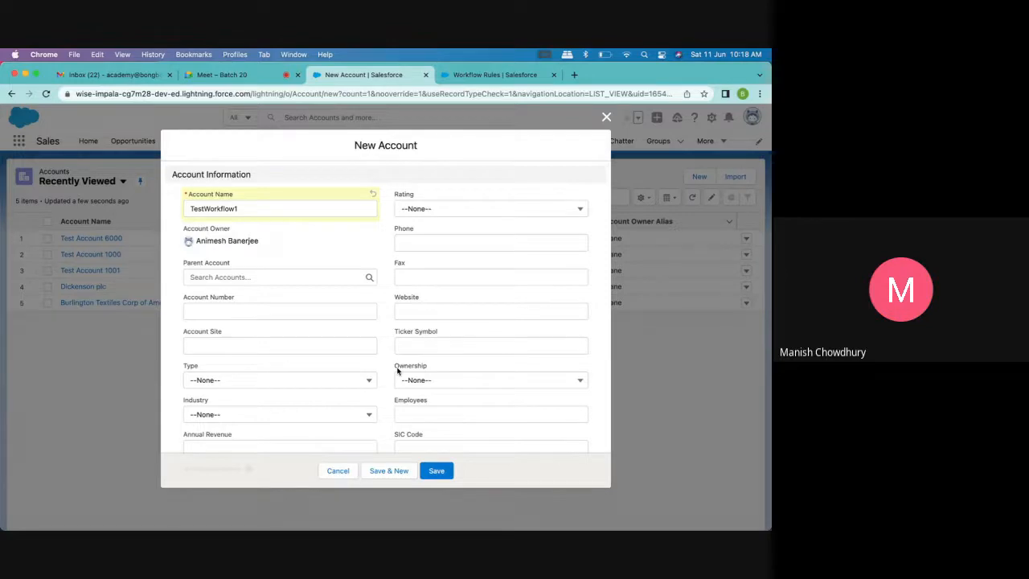
scroll(397, 371, "down", 15)
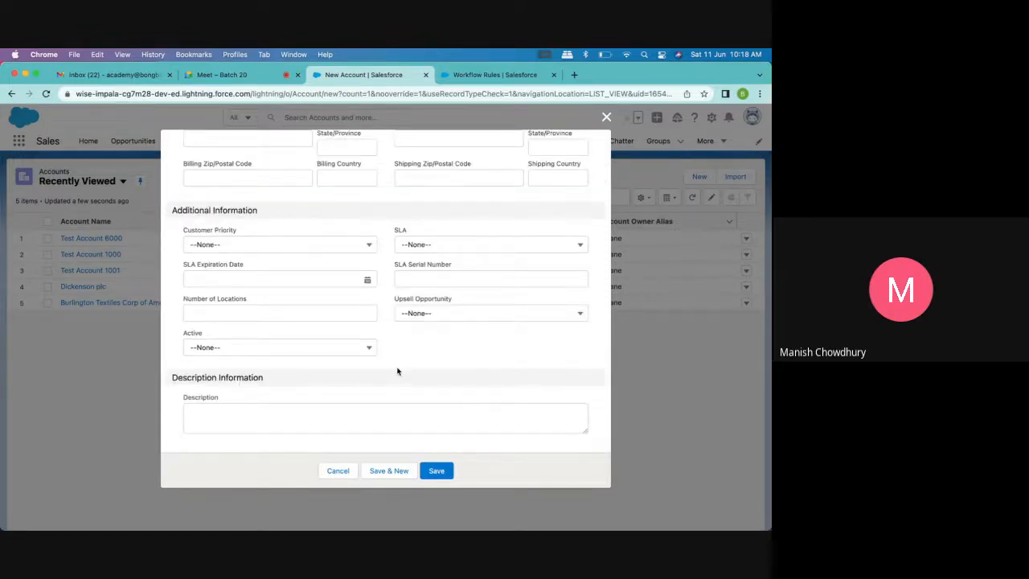
scroll(397, 371, "up", 1)
scroll(397, 371, "down", 1)
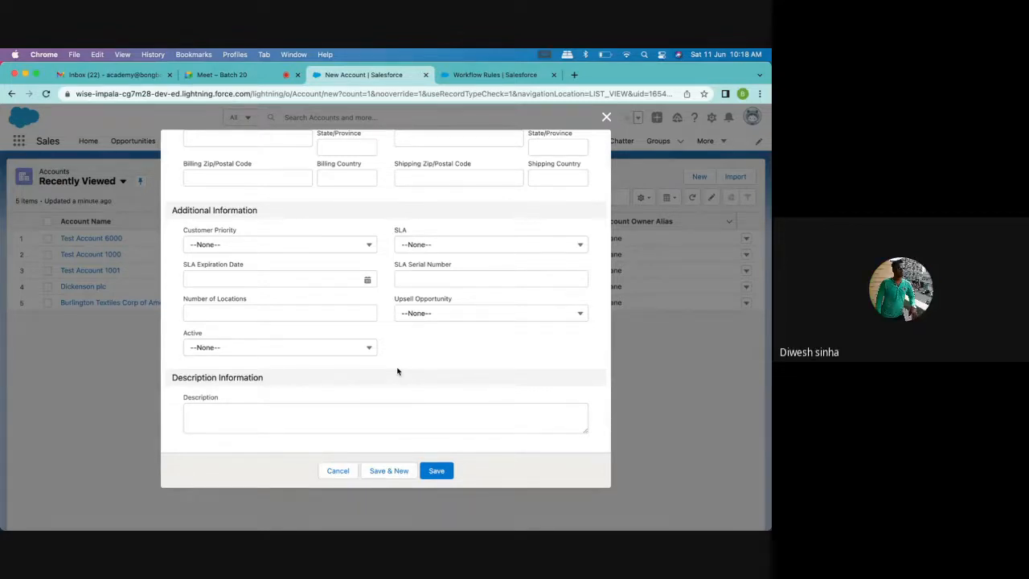
left_click(486, 75)
scroll(453, 385, "down", 2)
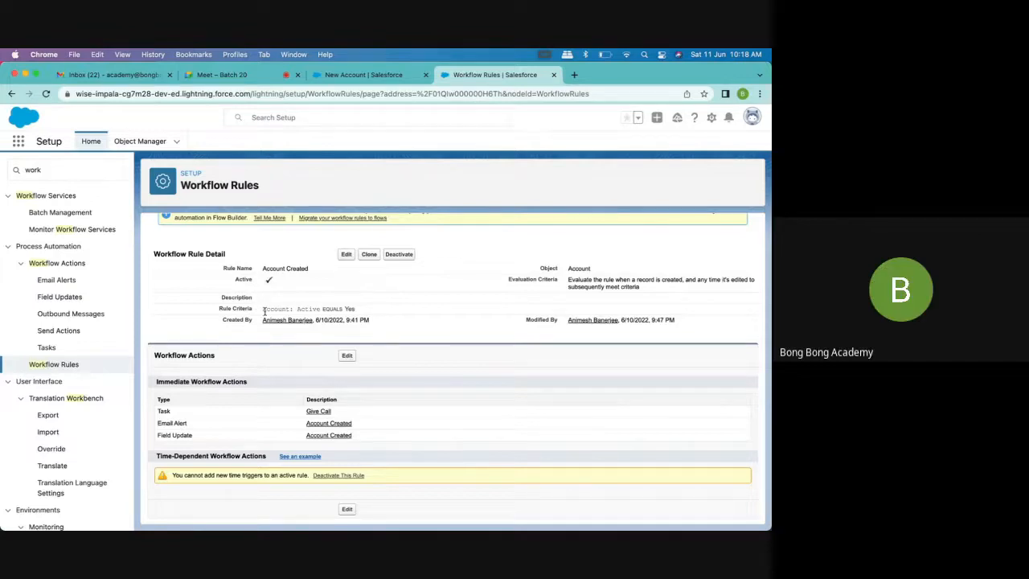
left_click_drag(264, 310, 369, 310)
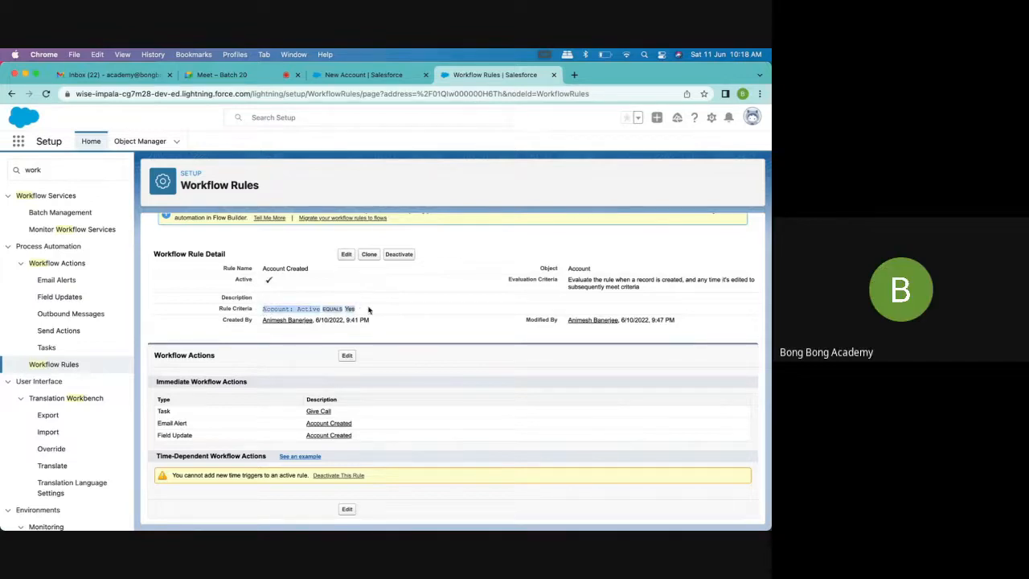
Return to the new account form, leave Active at None and try to save the account
left_click(367, 75)
left_click(212, 349)
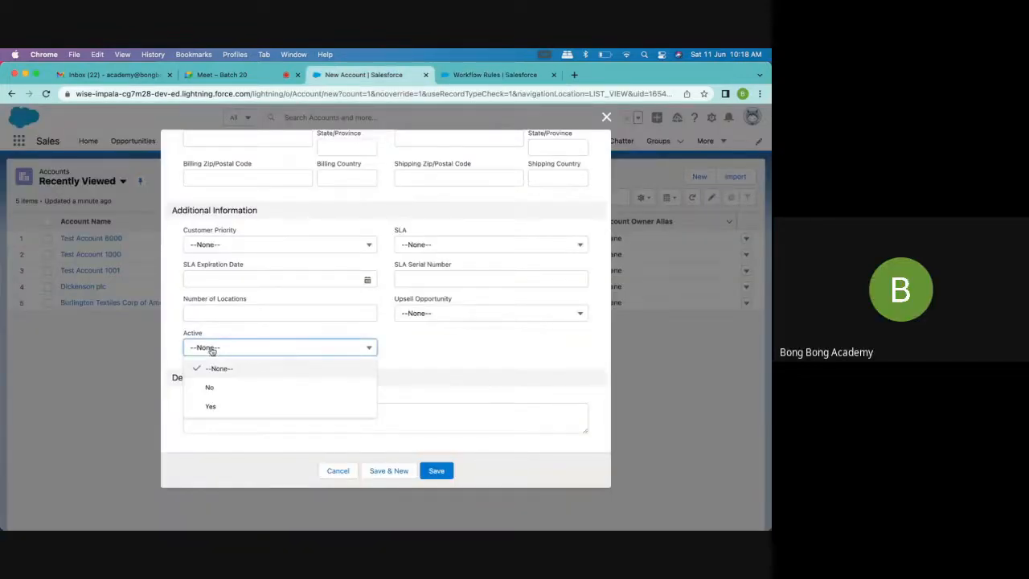
left_click(459, 340)
left_click(437, 470)
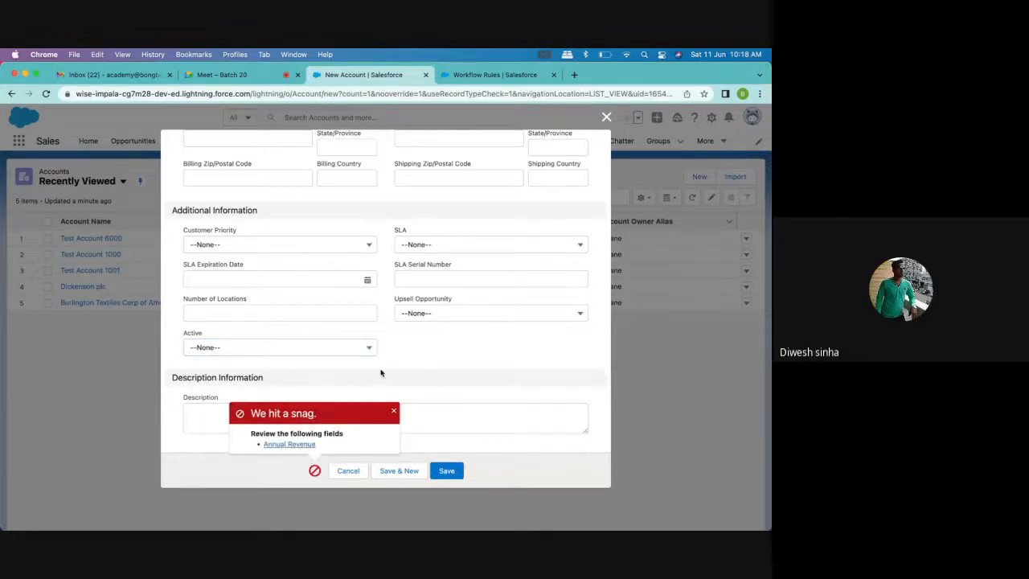
Set the new account's Annual Revenue to 31421 and save the account
scroll(381, 372, "up", 10)
scroll(241, 277, "down", 5)
scroll(234, 274, "up", 3)
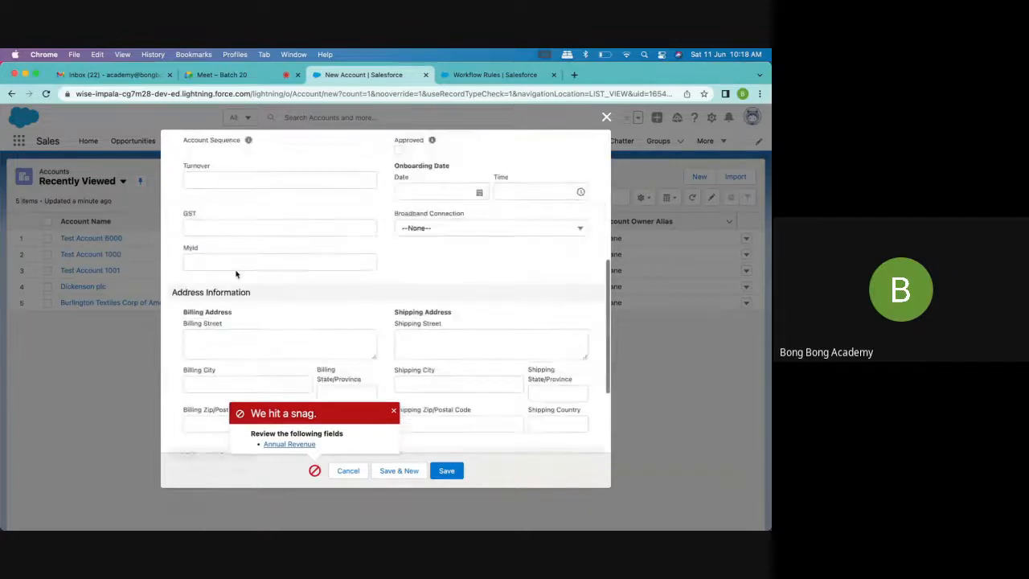
left_click(215, 222)
type("31421")
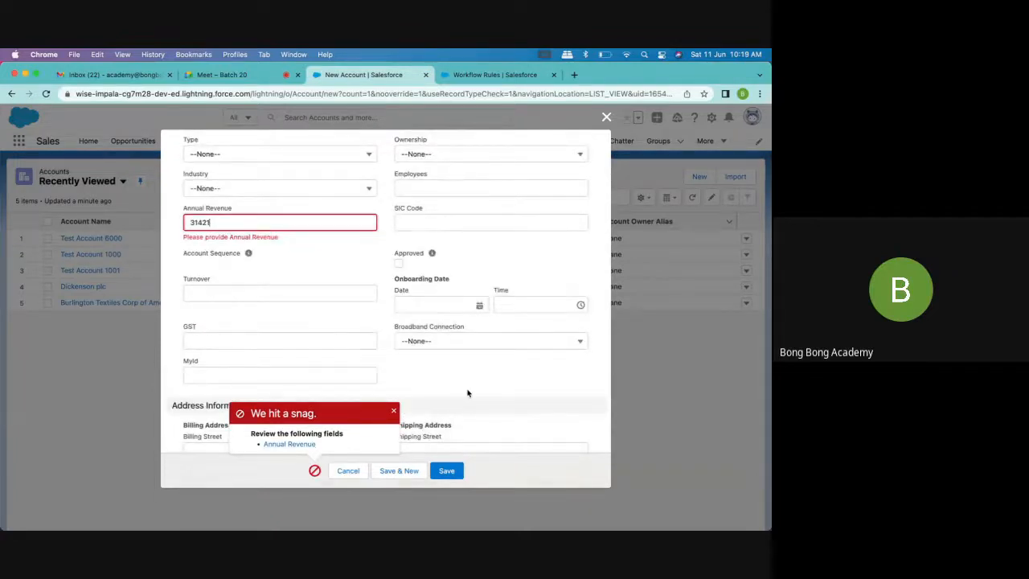
left_click(447, 470)
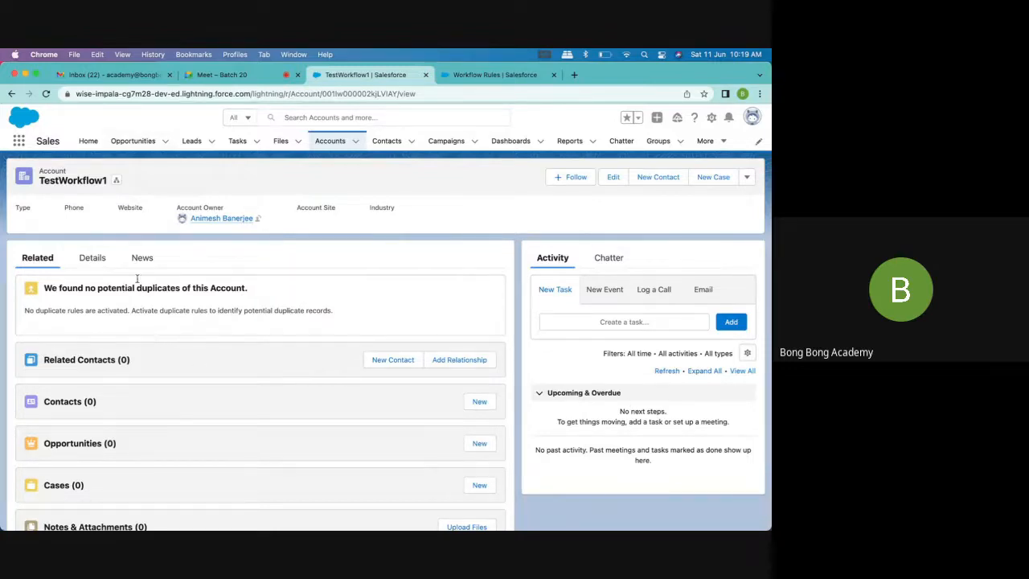
Examine the TestWorkflow1 account's details, including its Active and Description fields, without editing the record
left_click(91, 257)
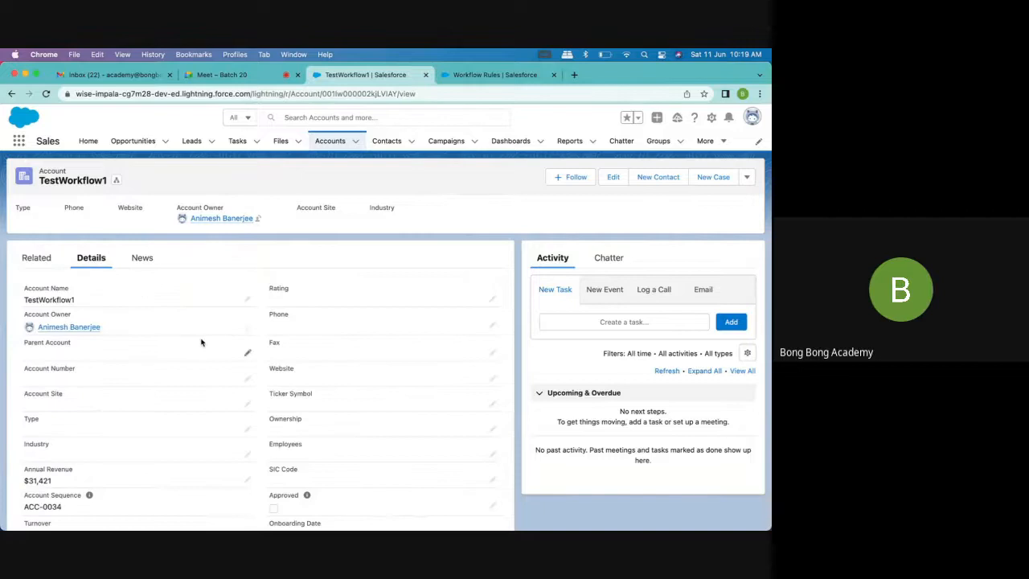
scroll(201, 343, "down", 5)
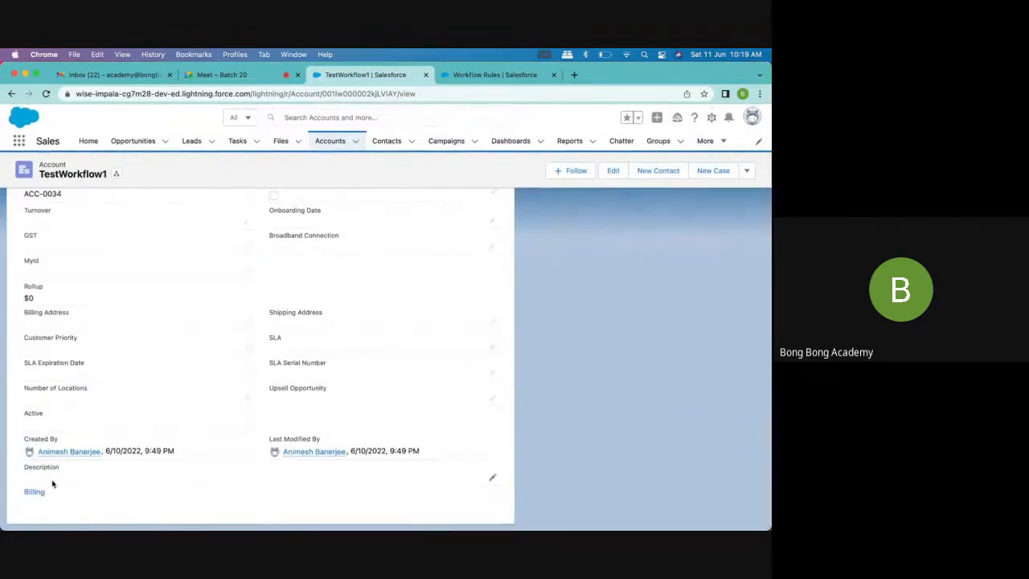
scroll(502, 336, "up", 10)
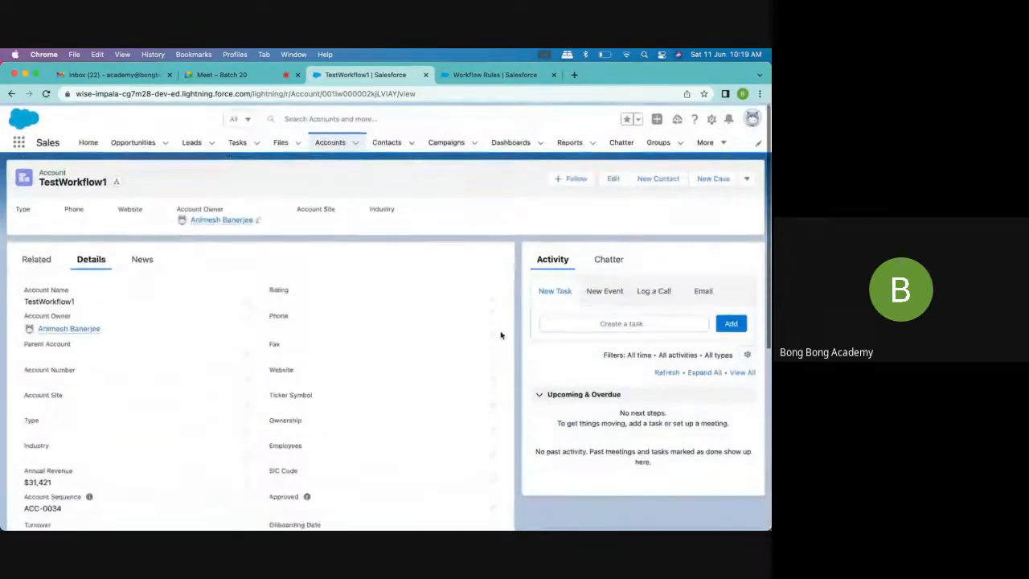
left_click(614, 178)
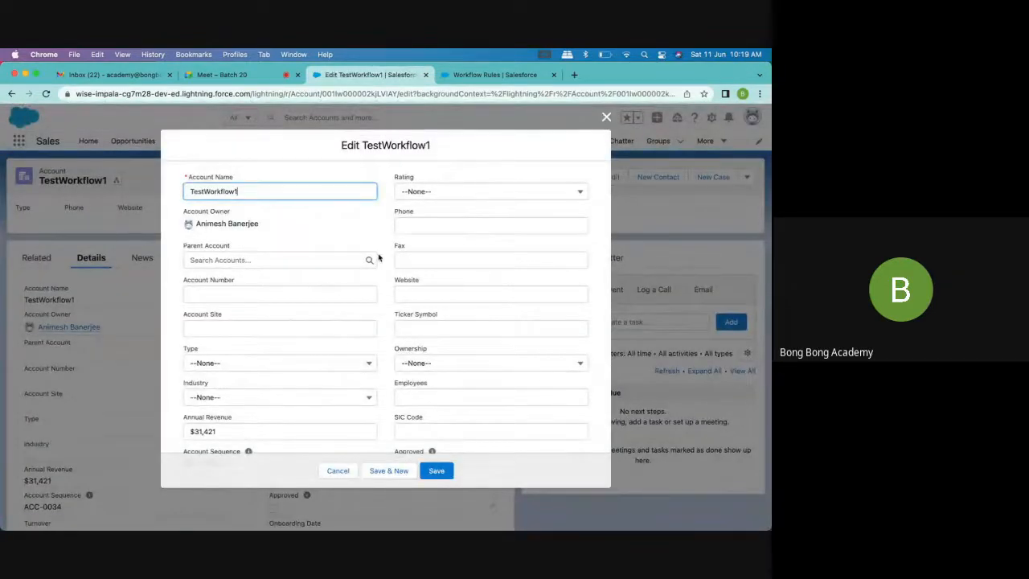
key("Escape")
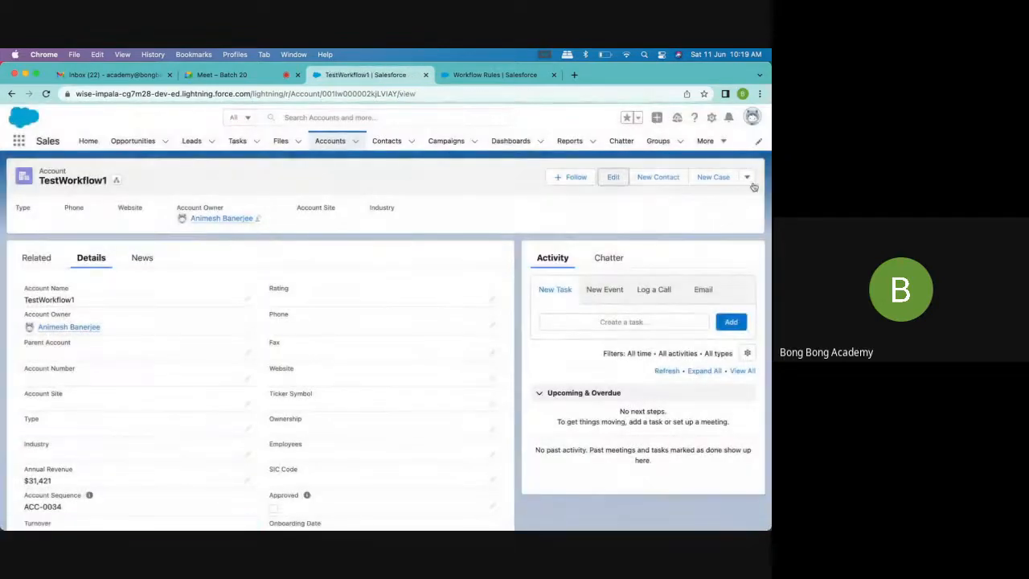
Start another new account and paste the copied text as its account name
left_click(355, 140)
left_click(349, 164)
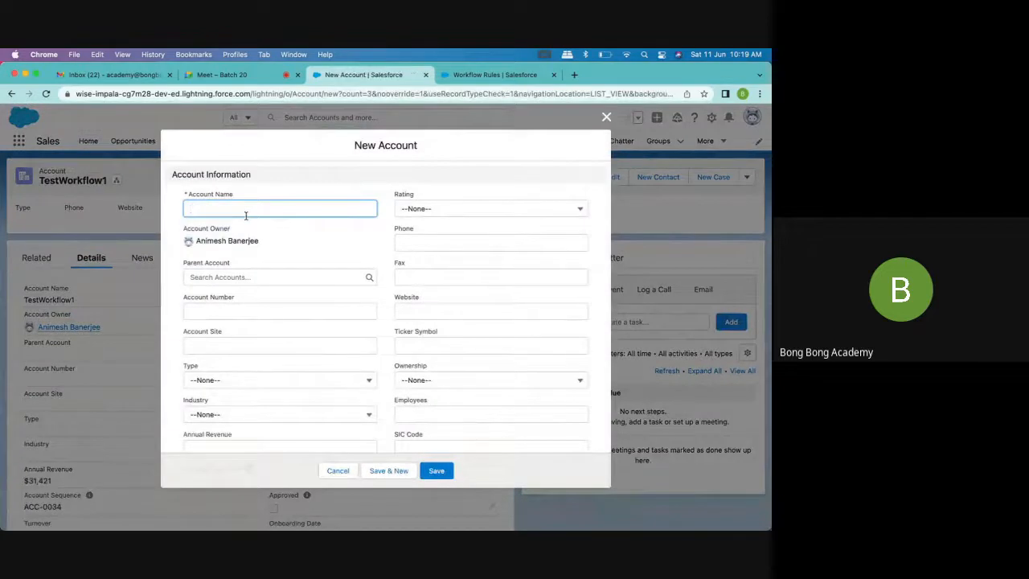
type("TestWorkflow1")
Set the second new account's Active field to Yes
scroll(273, 322, "down", 10)
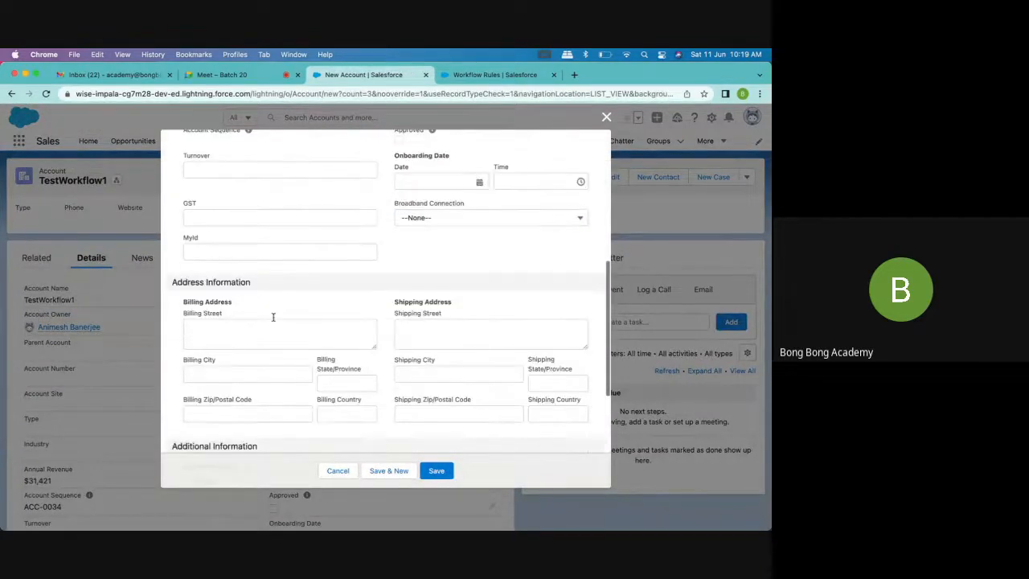
left_click(249, 348)
left_click(210, 388)
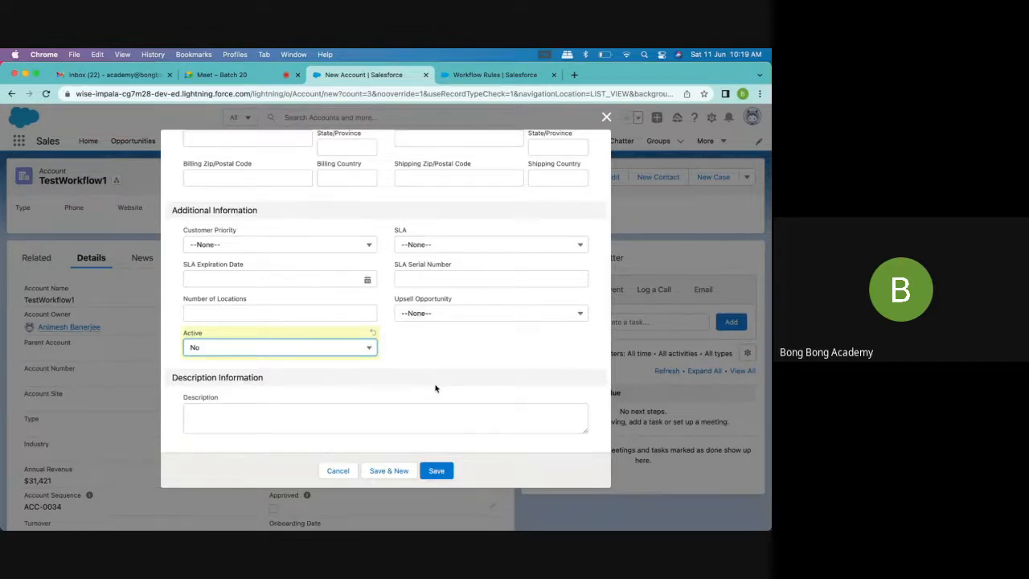
left_click(341, 350)
left_click(278, 406)
Save the second new account with an Annual Revenue of 124124 and review its details
left_click(436, 471)
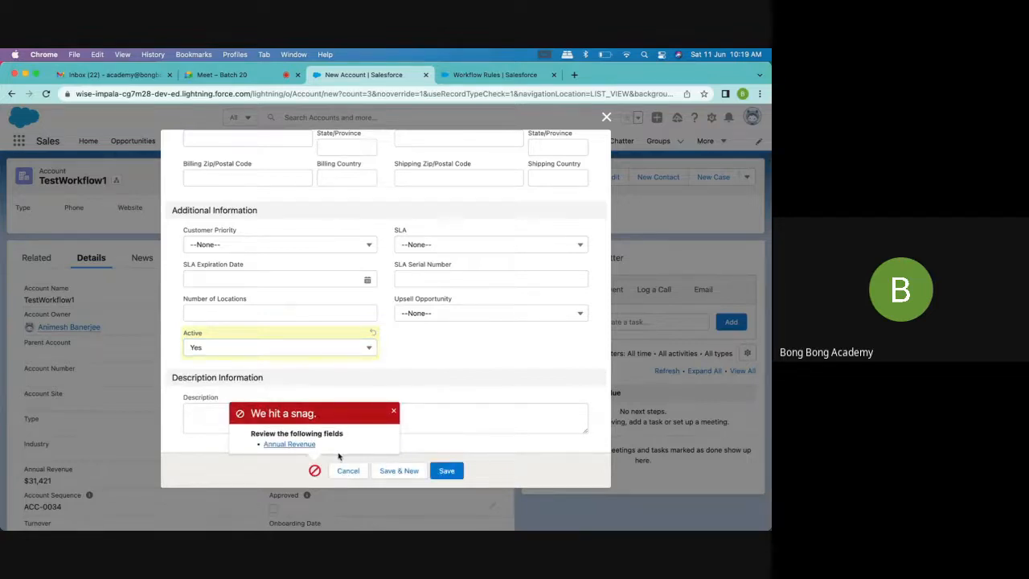
left_click(289, 444)
type("124124")
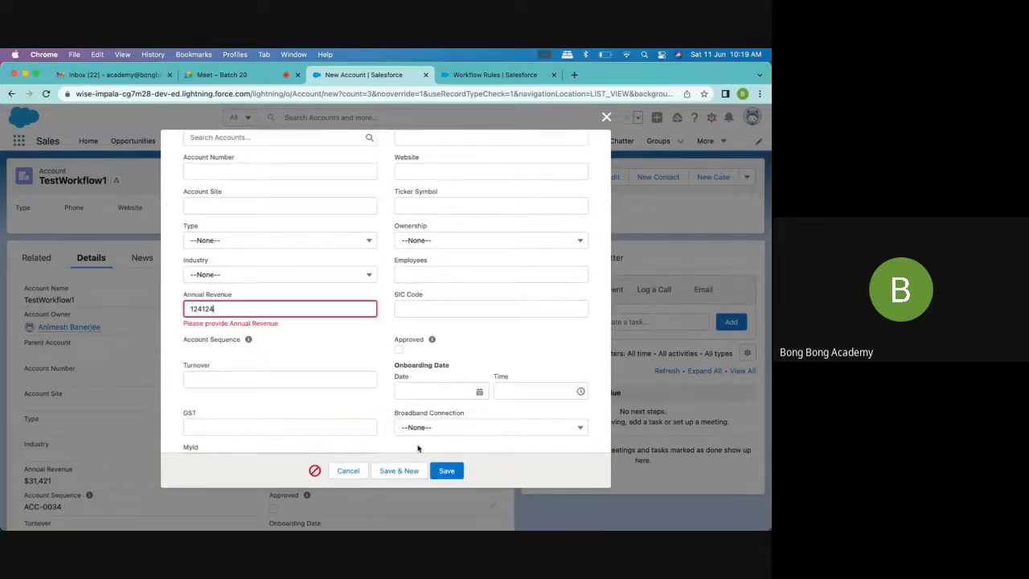
left_click(443, 468)
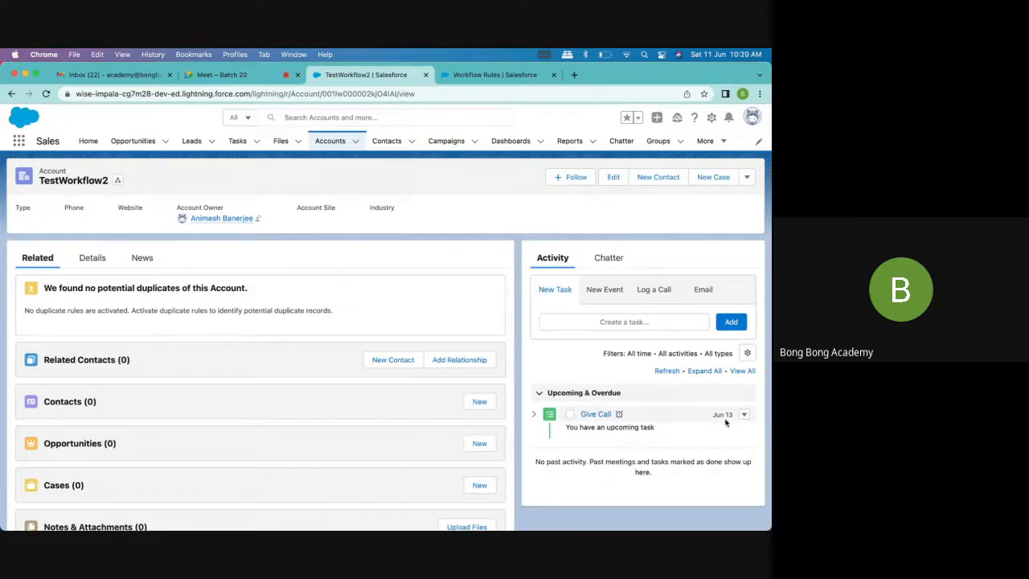
left_click(95, 260)
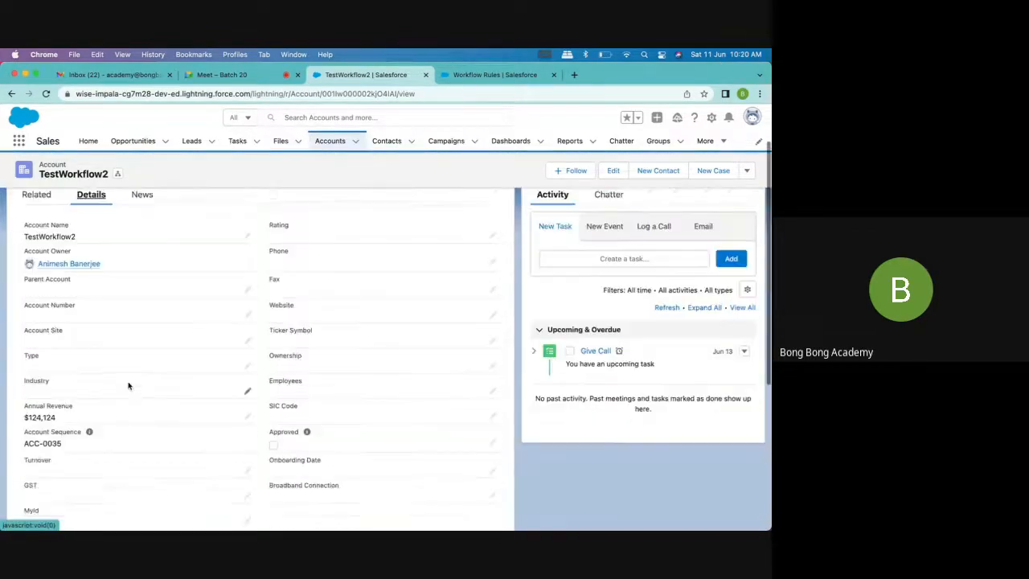
scroll(129, 386, "down", 4)
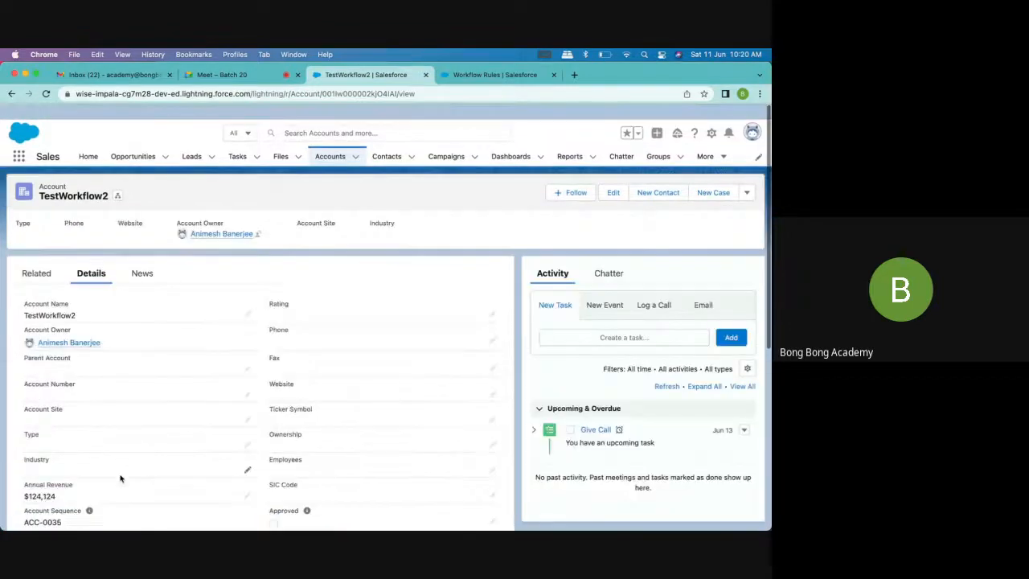
Switch to Gmail, open the account owner's personal inbox and read the Salesforce email verification message among the updates
left_click(112, 74)
left_click(590, 121)
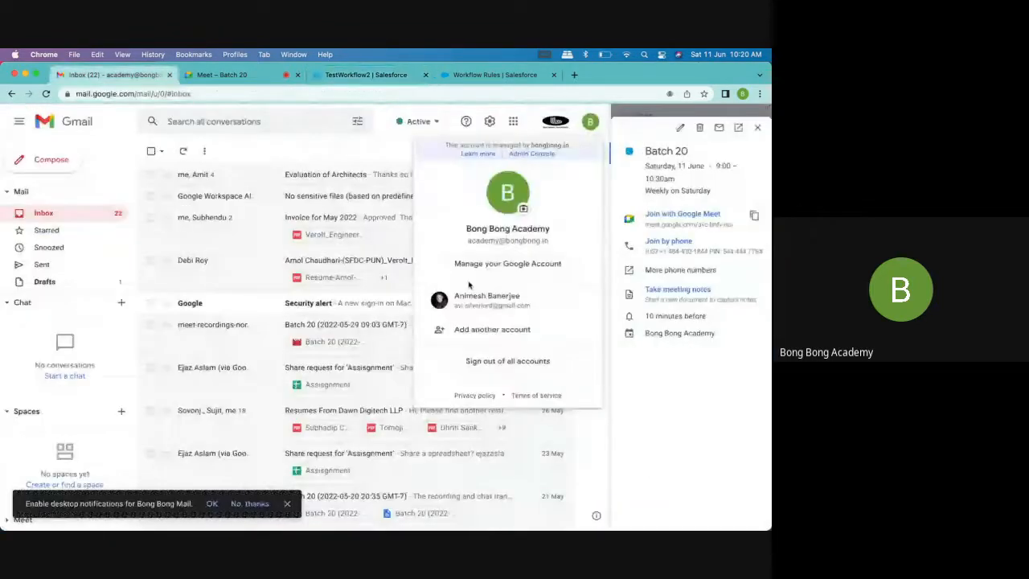
left_click(470, 296)
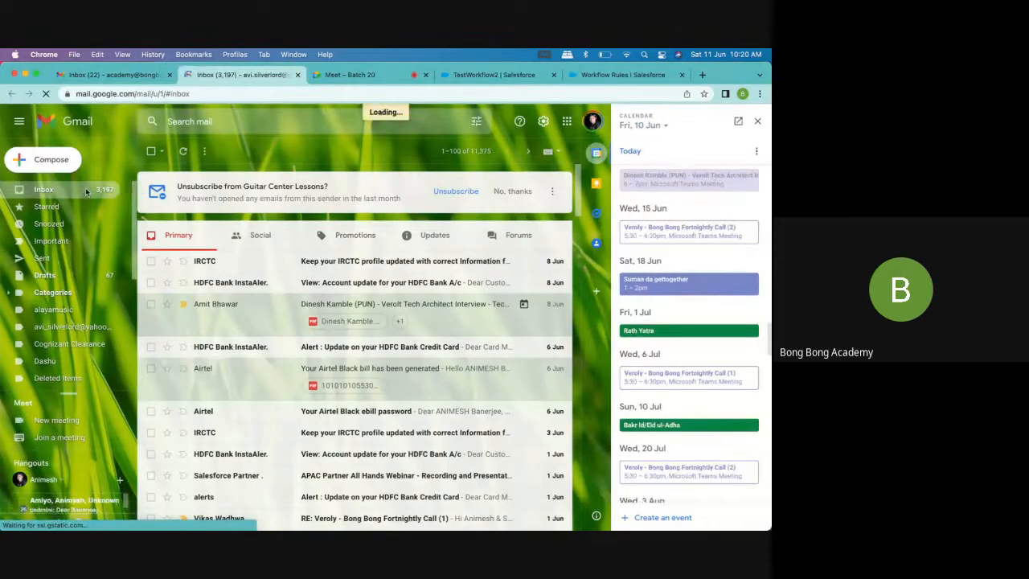
left_click(258, 237)
left_click(446, 234)
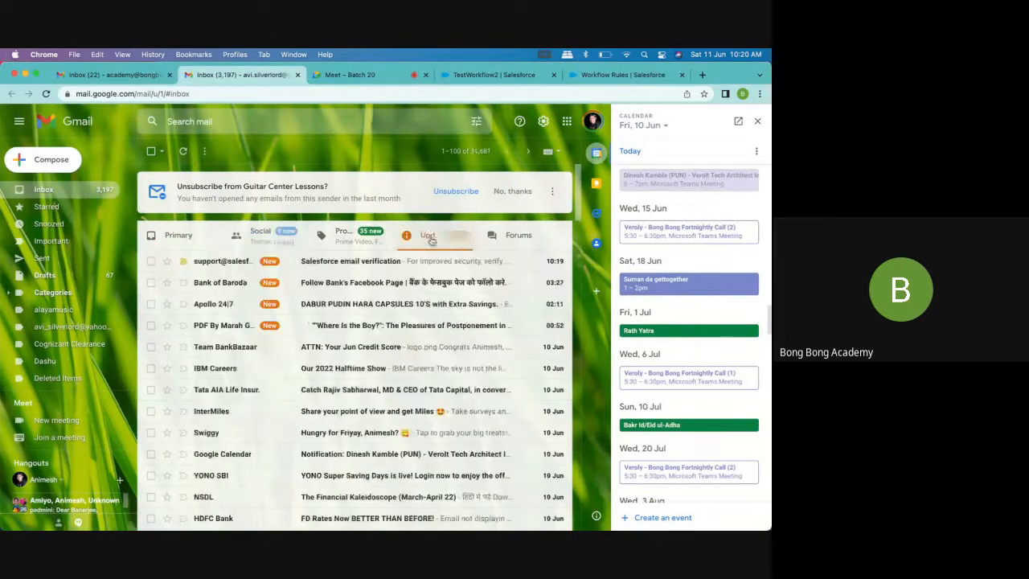
left_click(358, 261)
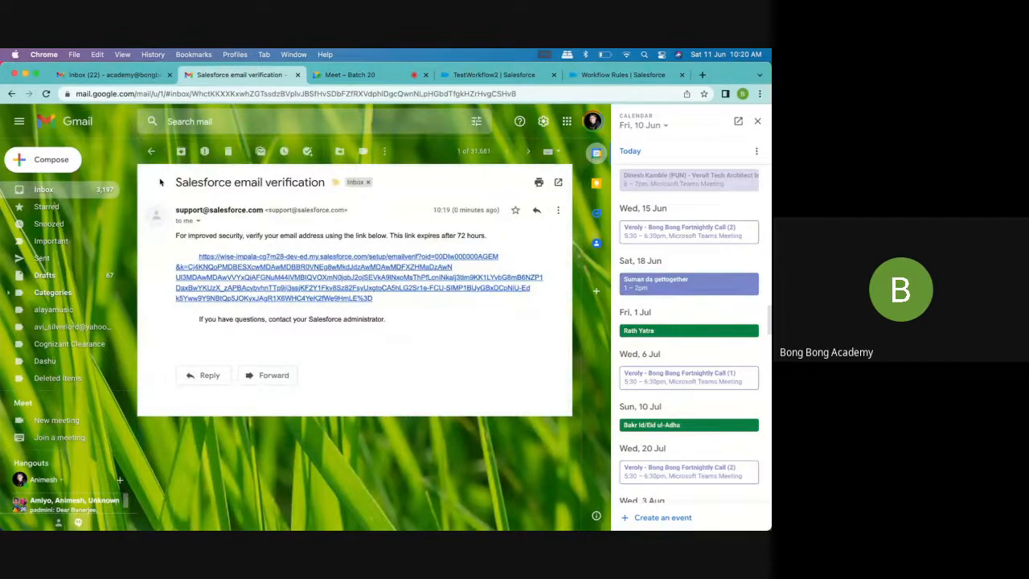
Look through the inbox's Social, Promotions, Updates, Forums and Primary categories for the workflow's alert email
left_click(74, 192)
left_click(277, 238)
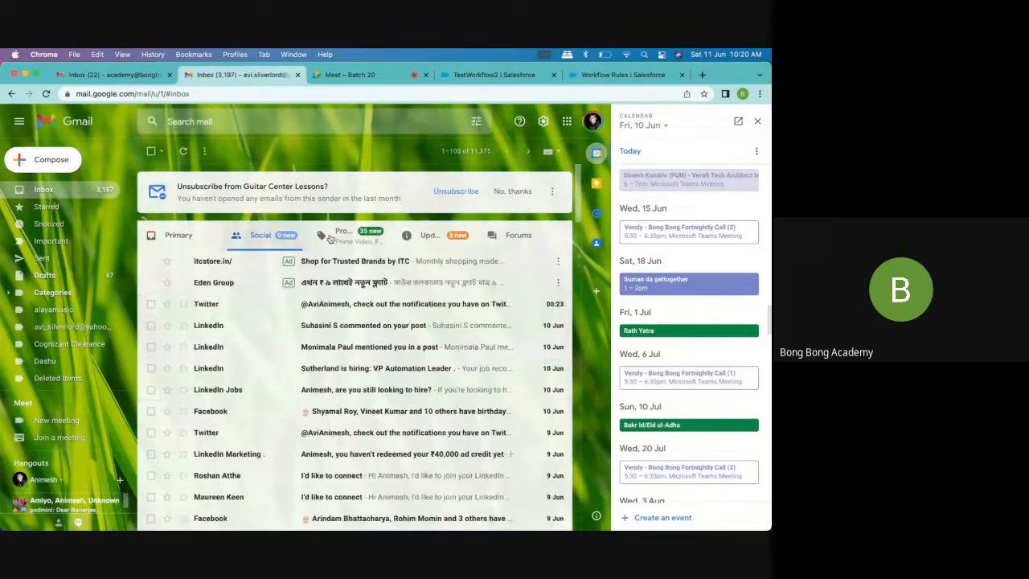
left_click(331, 235)
left_click(424, 235)
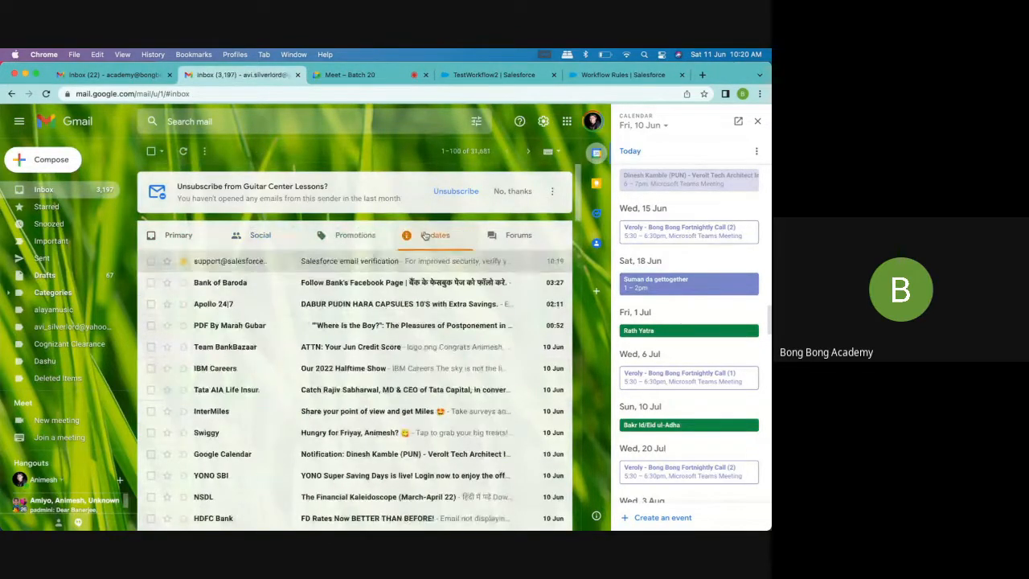
left_click(514, 234)
left_click(177, 236)
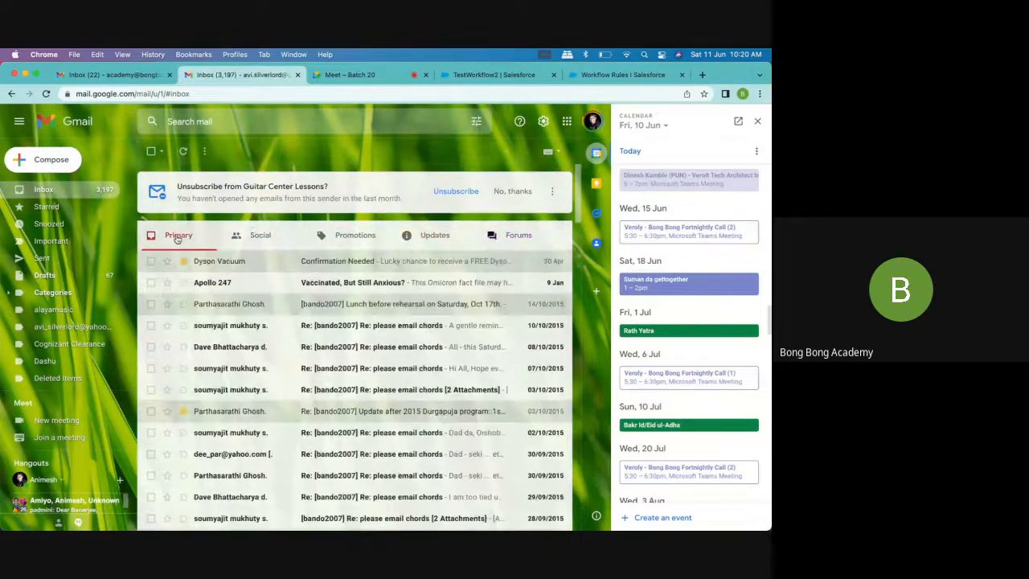
Return to Salesforce and check the email address on the TestWorkflow2 account owner's user profile
left_click(482, 74)
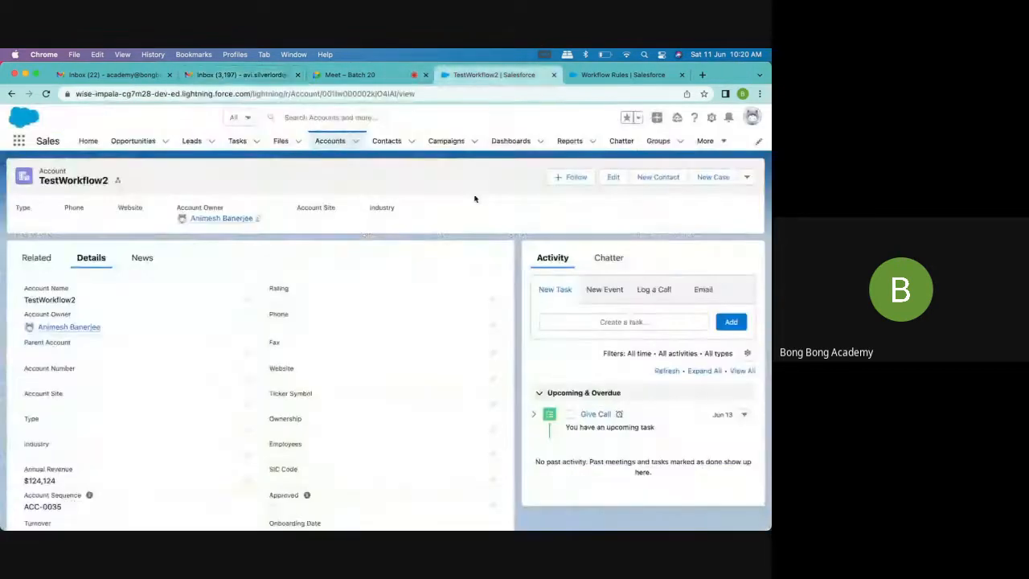
left_click(227, 218)
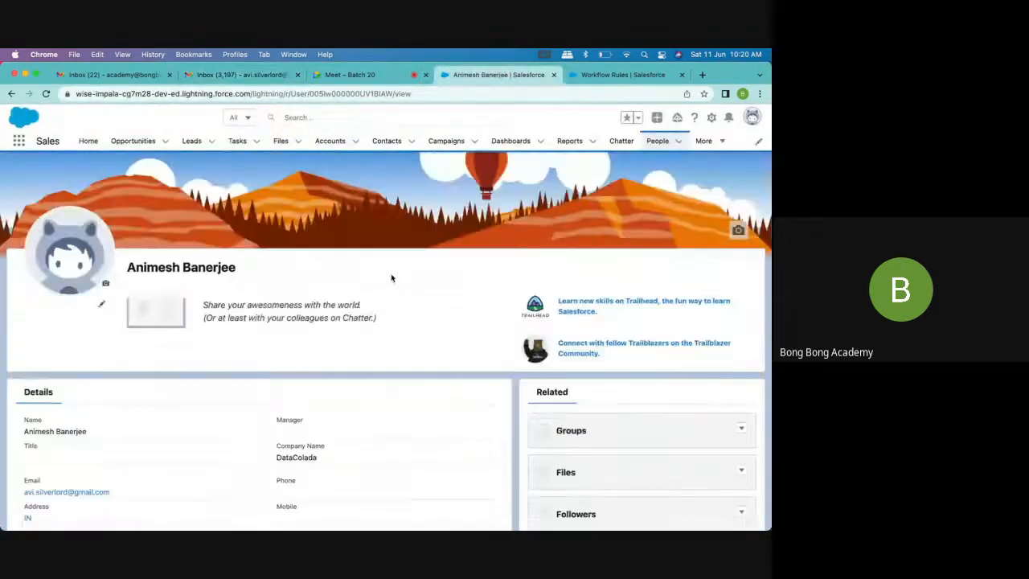
scroll(351, 361, "down", 2)
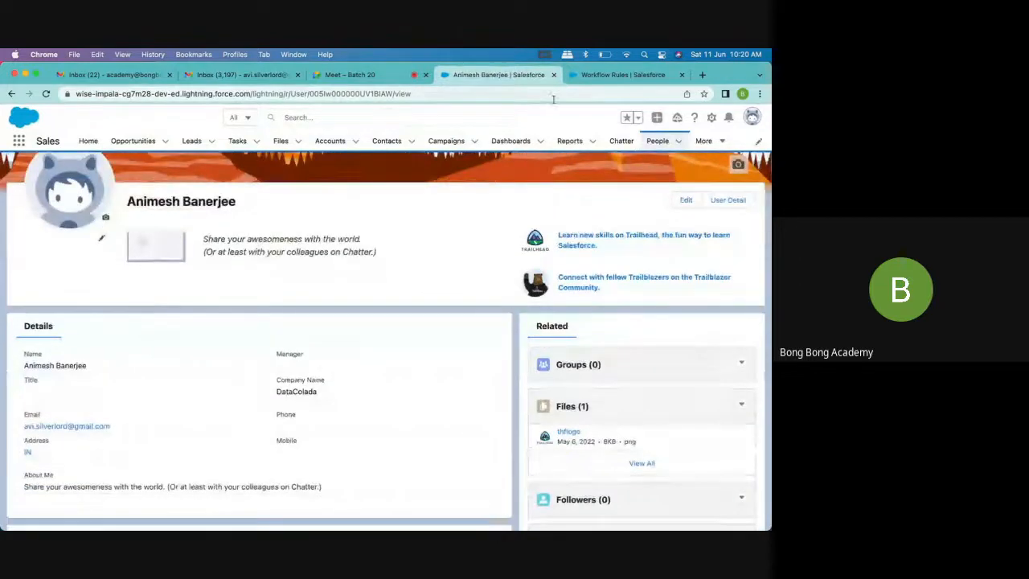
Go back to the personal Gmail inbox and recheck the Forums, Updates and Promotions categories for the alert email
left_click(350, 74)
left_click(241, 74)
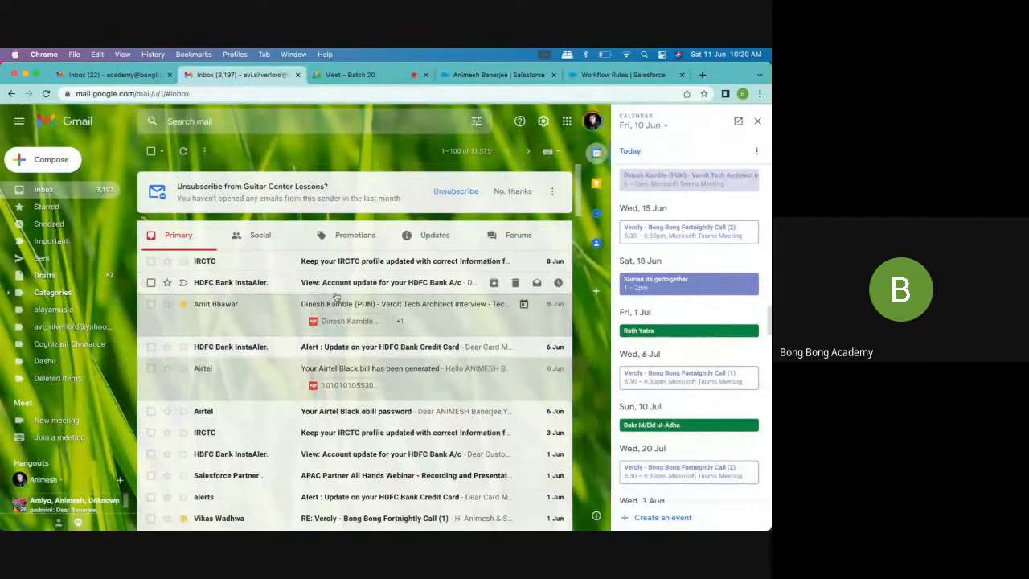
left_click(515, 235)
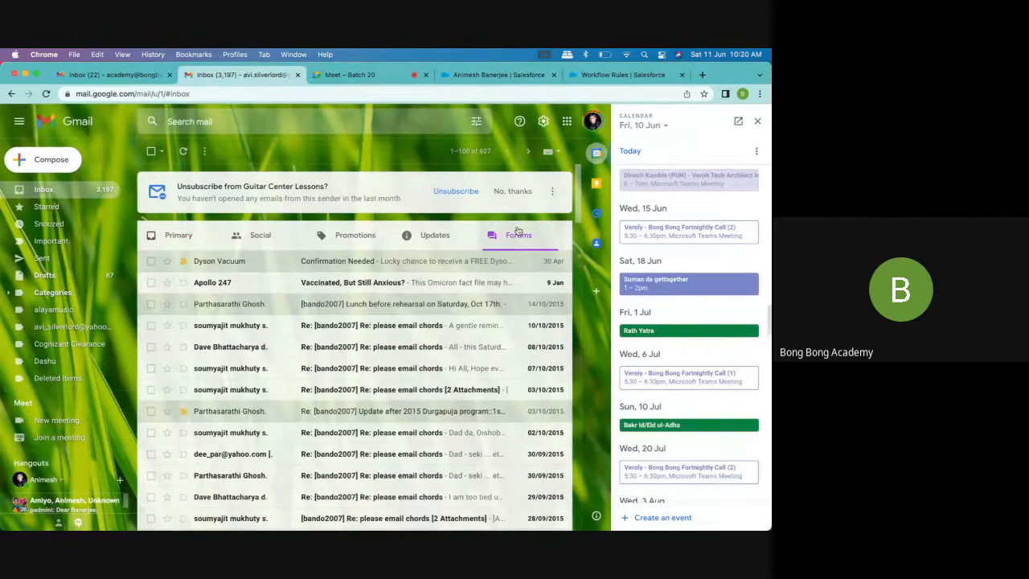
left_click(434, 239)
left_click(349, 243)
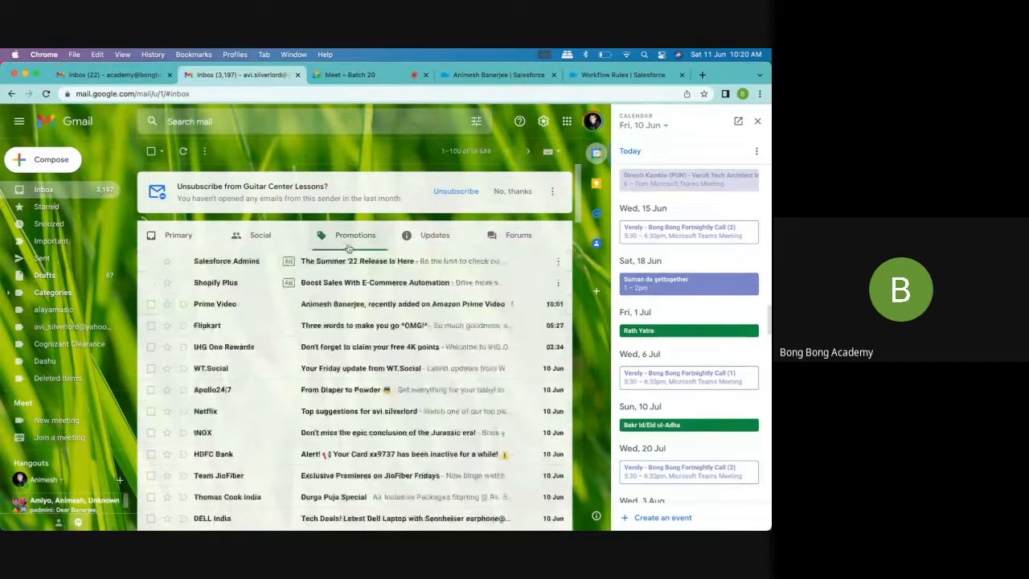
Verify the email address through the link in the Salesforce email verification message, closing the resulting page and returning to the inbox
left_click(434, 236)
left_click(354, 265)
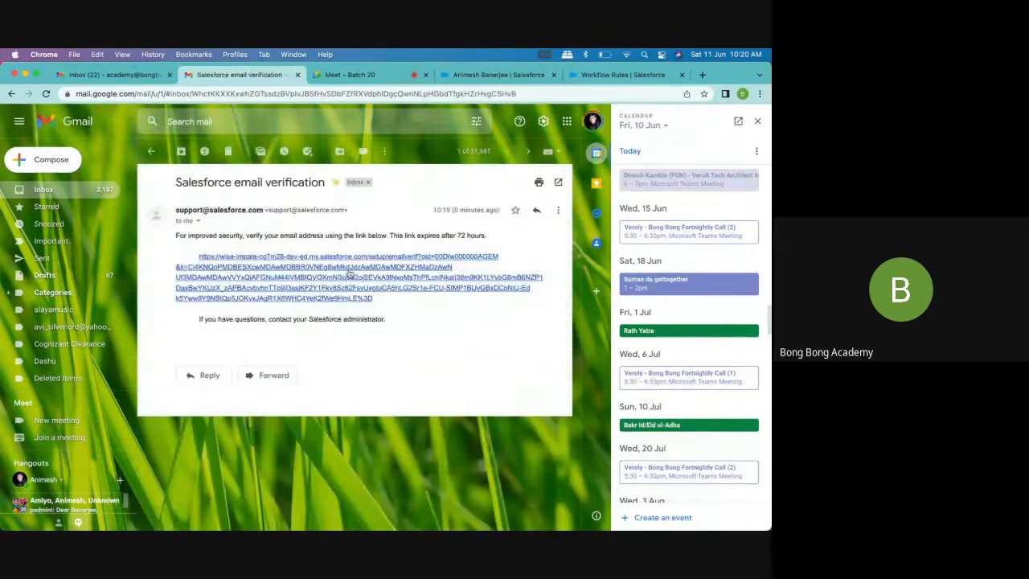
left_click(320, 289)
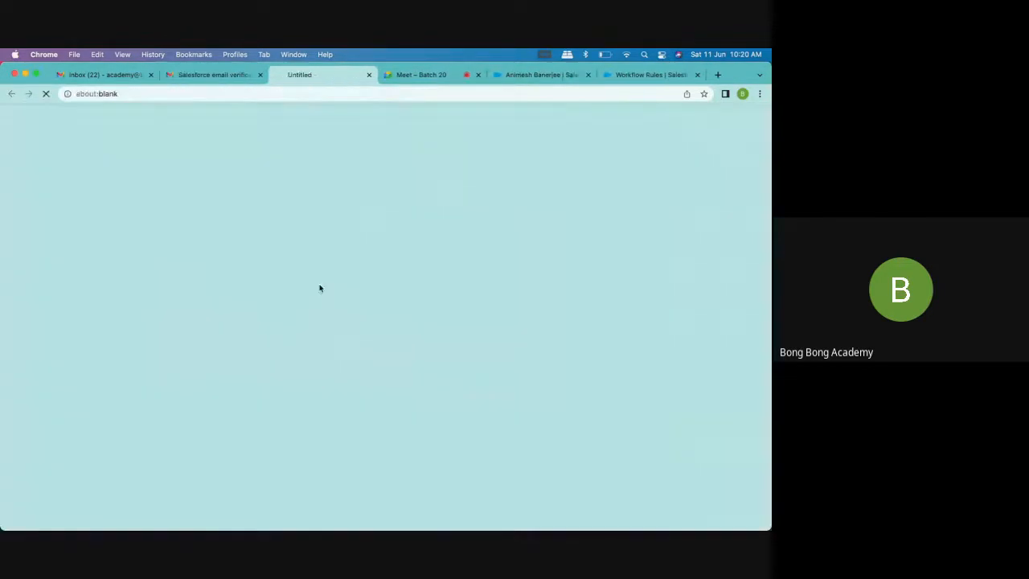
left_click(373, 311)
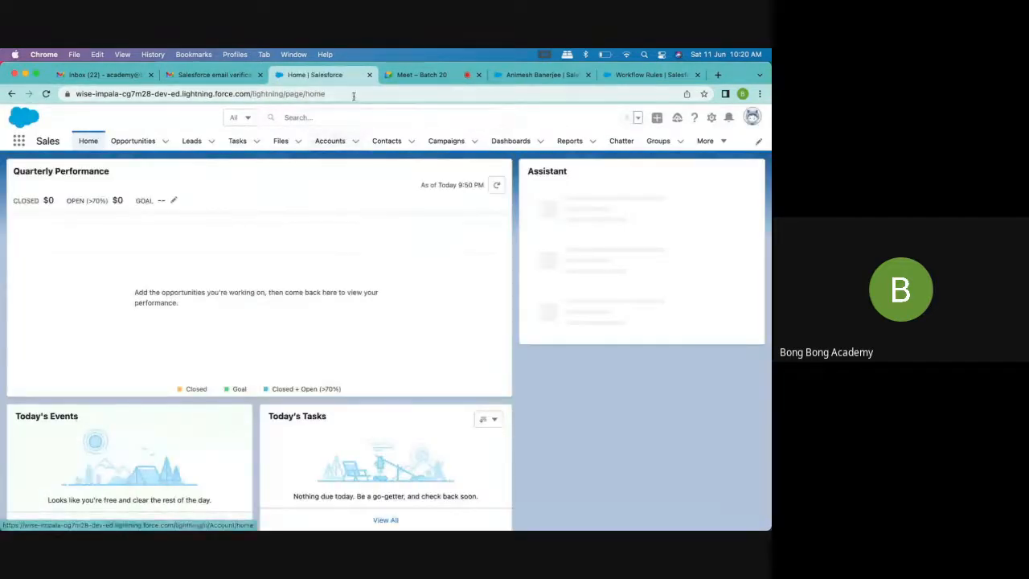
left_click(369, 75)
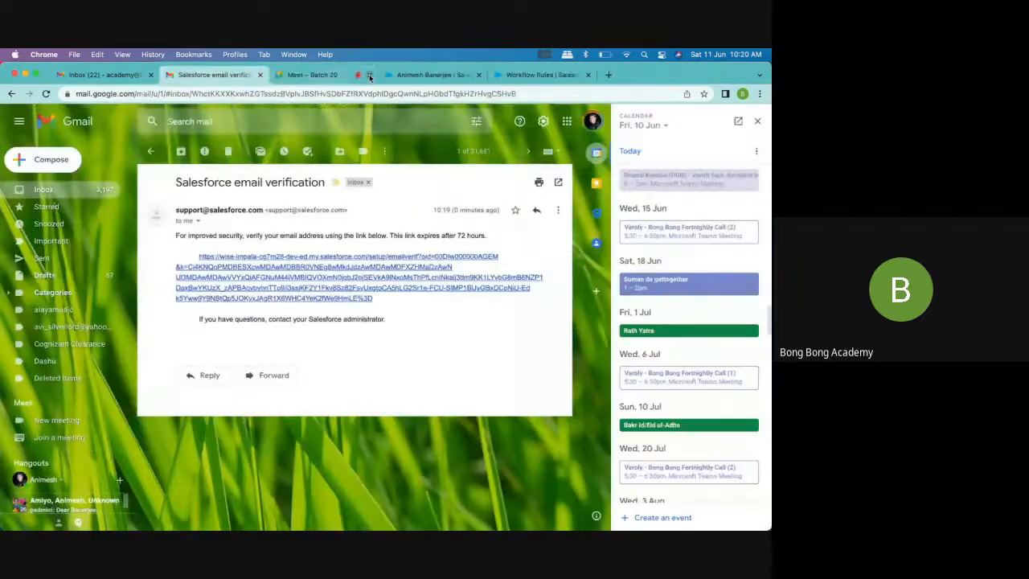
left_click(74, 193)
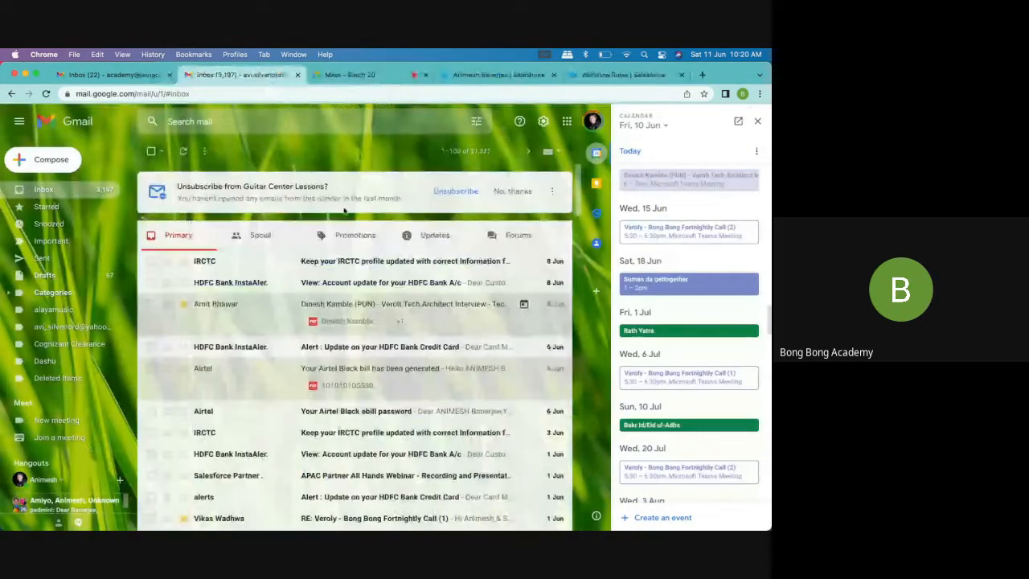
Review the Account Created workflow rule in Salesforce Setup and close the user profile page
left_click(619, 75)
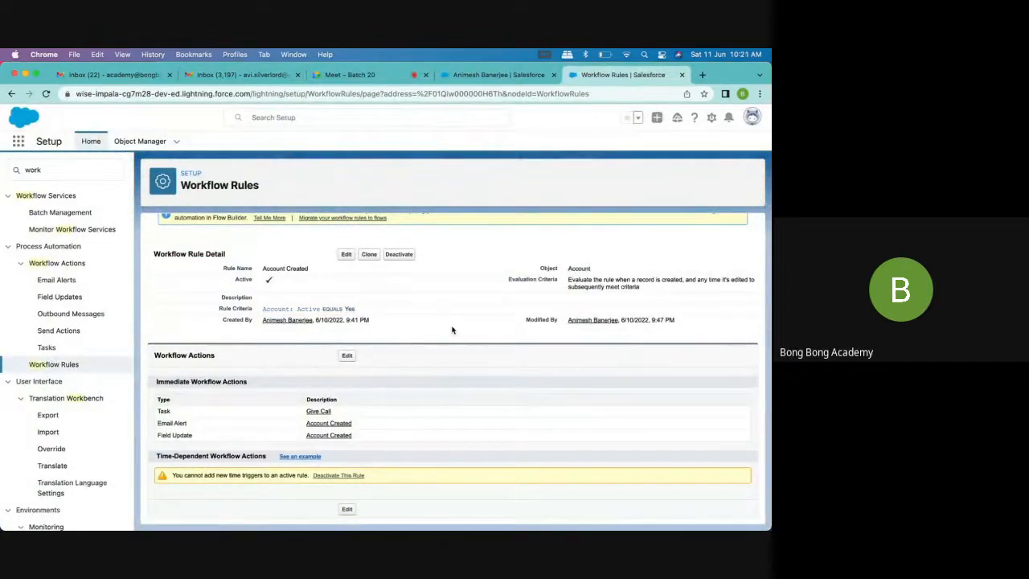
left_click(464, 78)
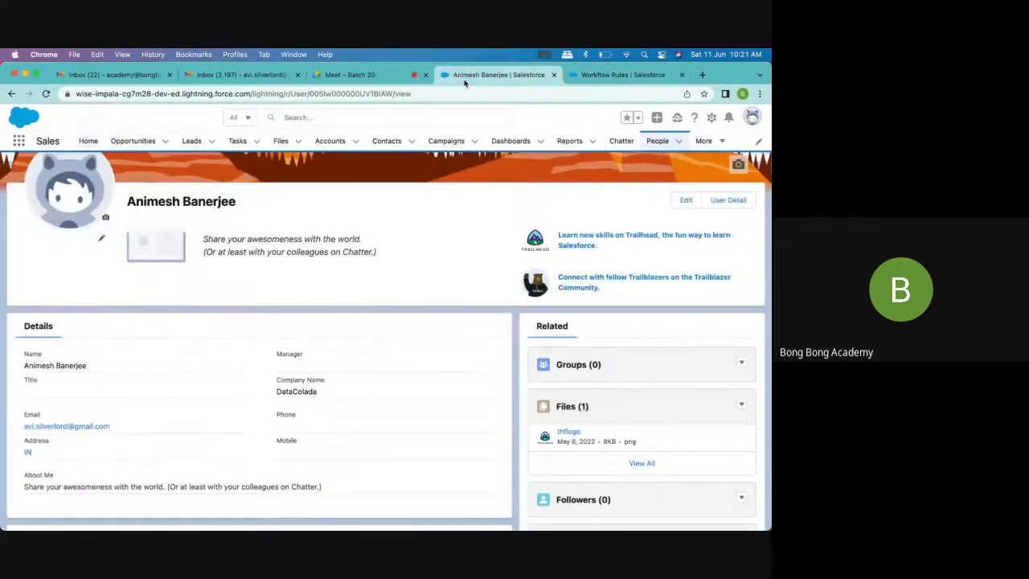
left_click(553, 75)
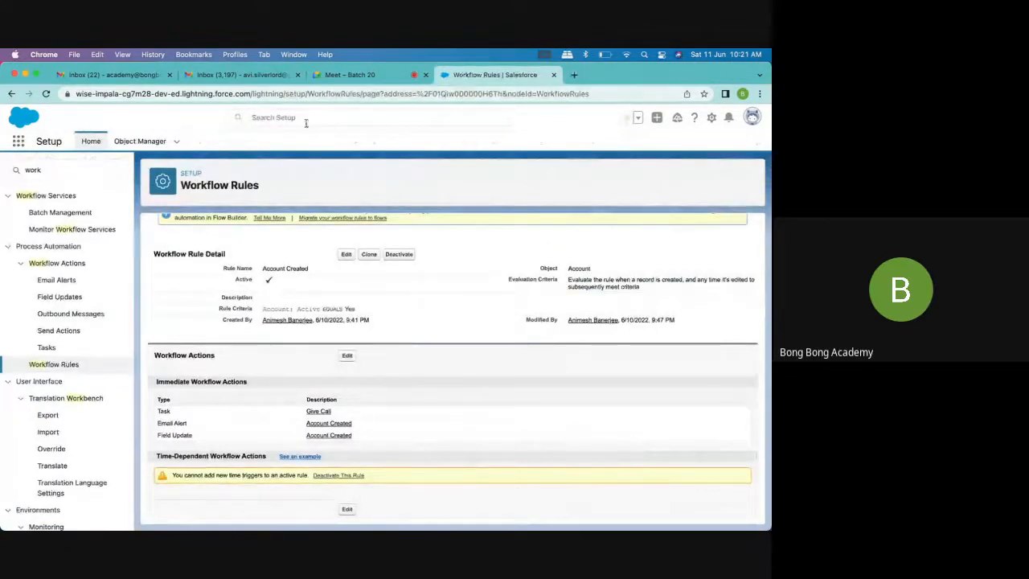
Open the TestWorkflow2 account in the Sales app and show its details
left_click(17, 141)
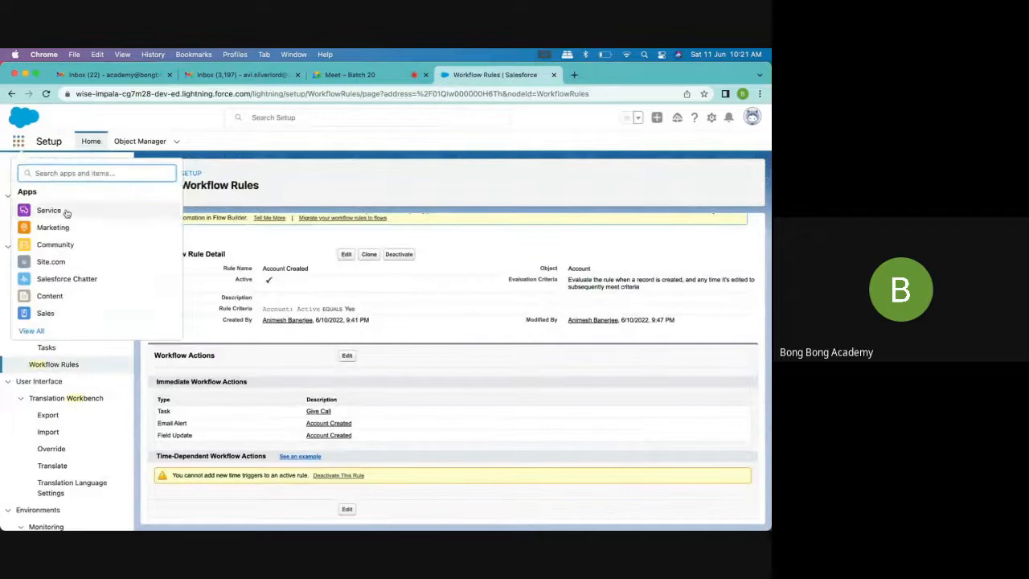
left_click(45, 313)
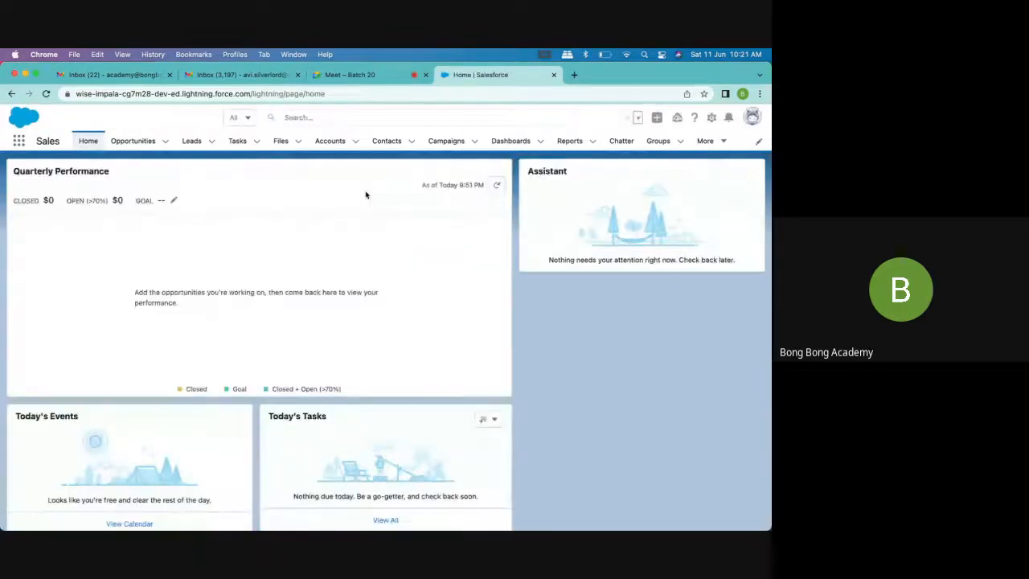
left_click(330, 142)
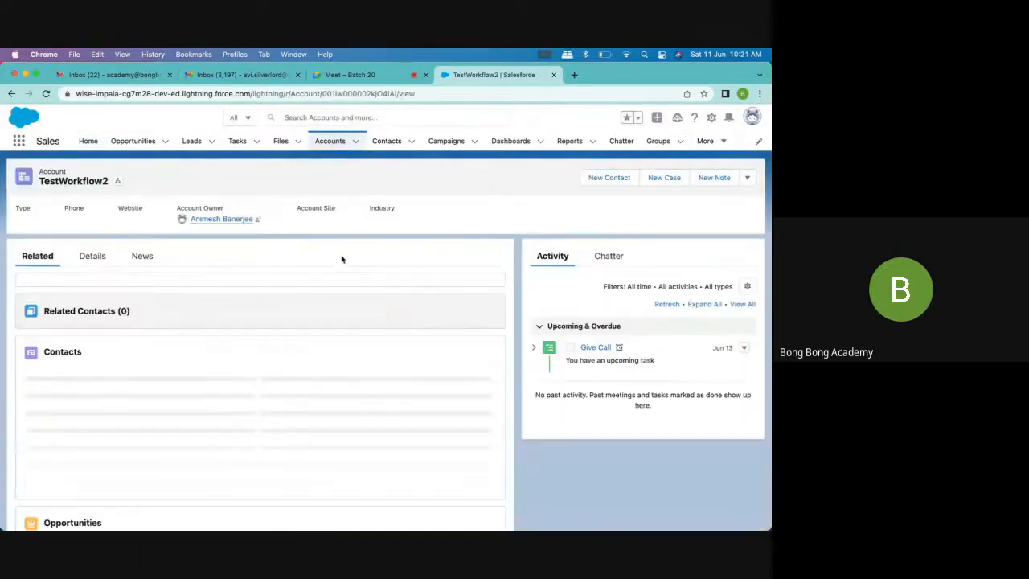
scroll(322, 289, "down", 2)
scroll(313, 306, "up", 2)
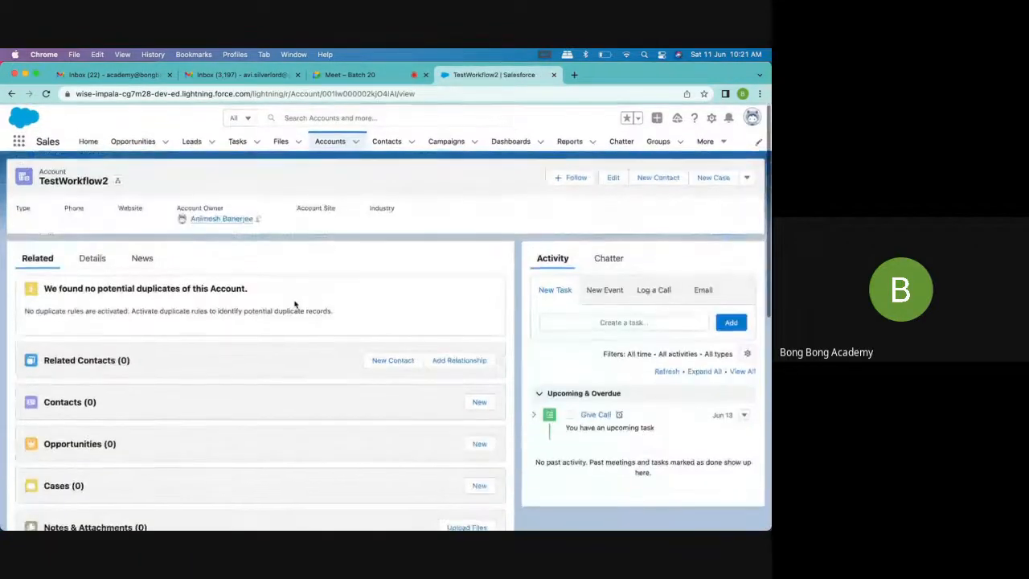
left_click(92, 257)
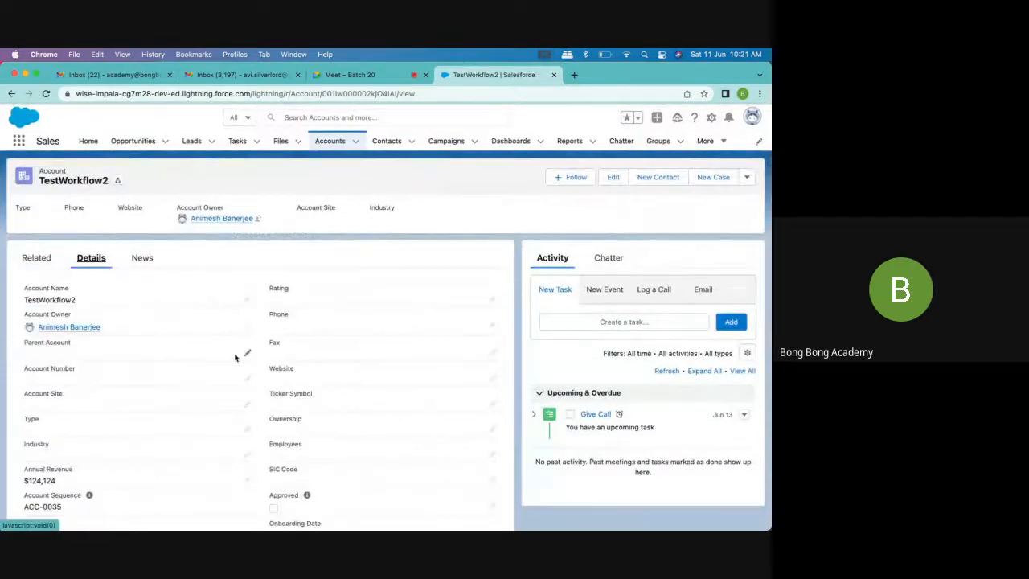
Open TestWorkflow2 for editing, review its Active and Description fields, and save the account without changing any field
left_click(613, 177)
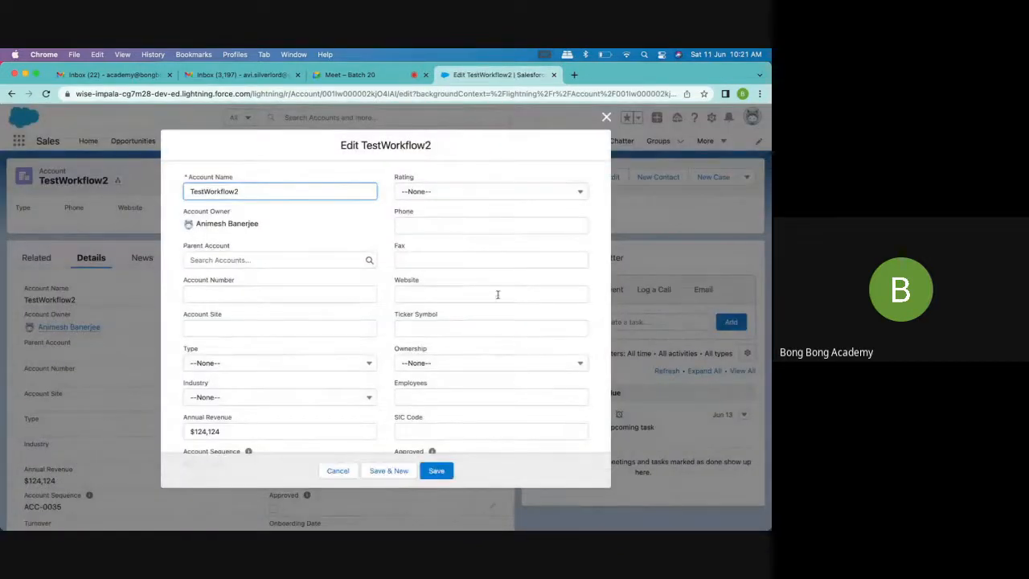
scroll(497, 294, "down", 10)
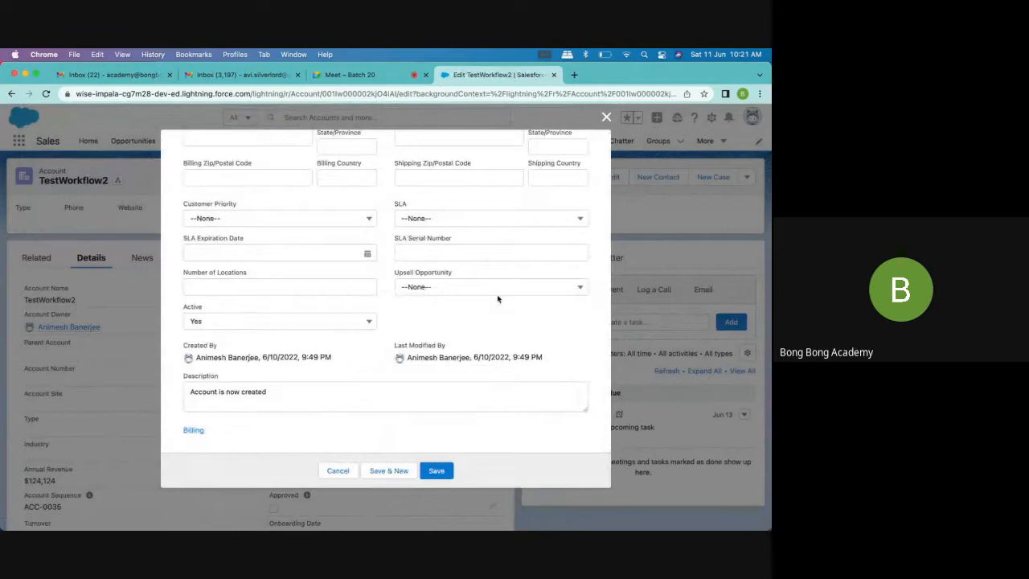
scroll(498, 298, "up", 10)
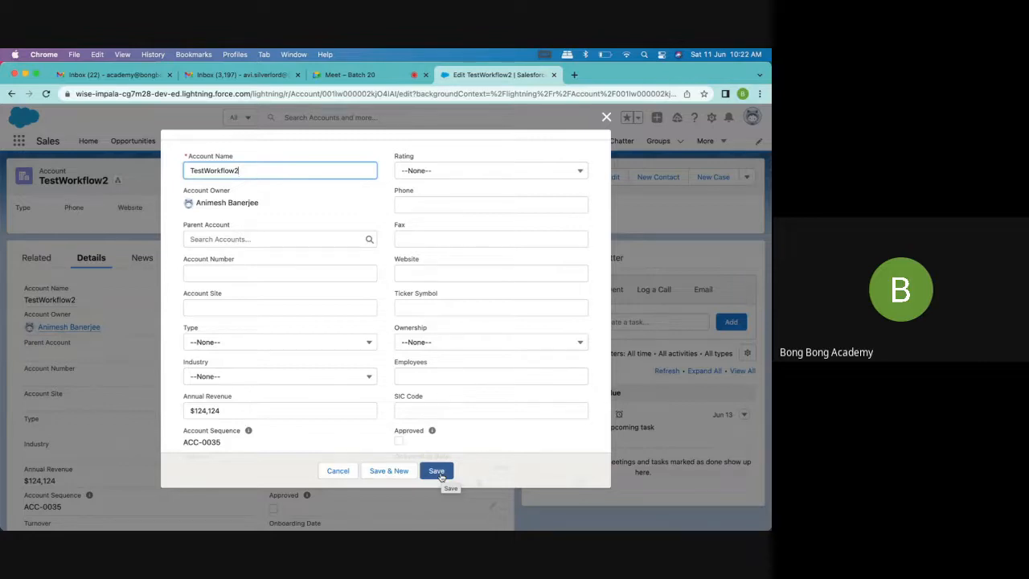
scroll(473, 349, "up", 1)
scroll(474, 349, "down", 10)
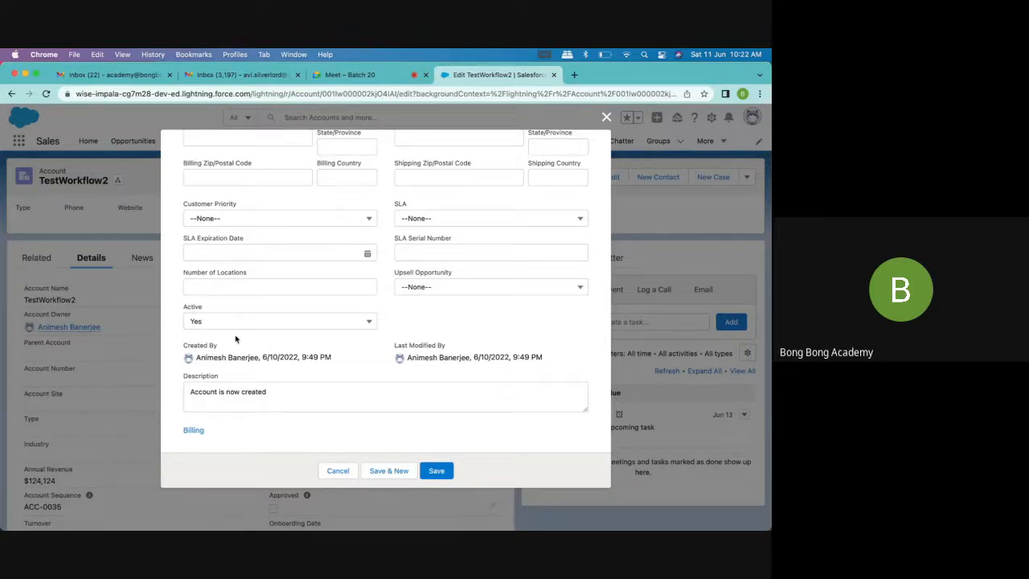
left_click(442, 471)
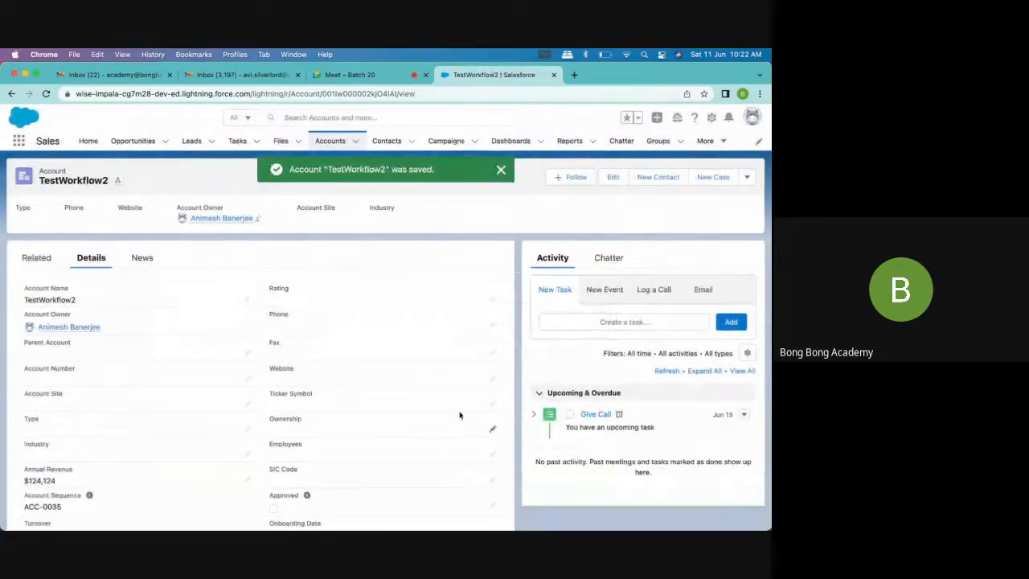
scroll(459, 416, "down", 5)
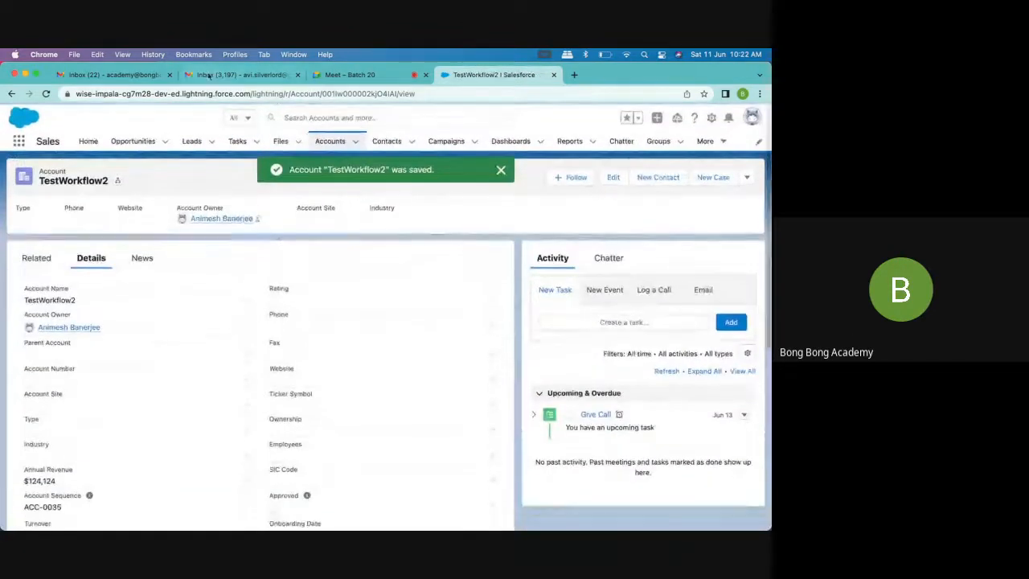
Reload the personal Gmail inbox to check for the alert email, and return to the TestWorkflow2 account in Salesforce
left_click(208, 75)
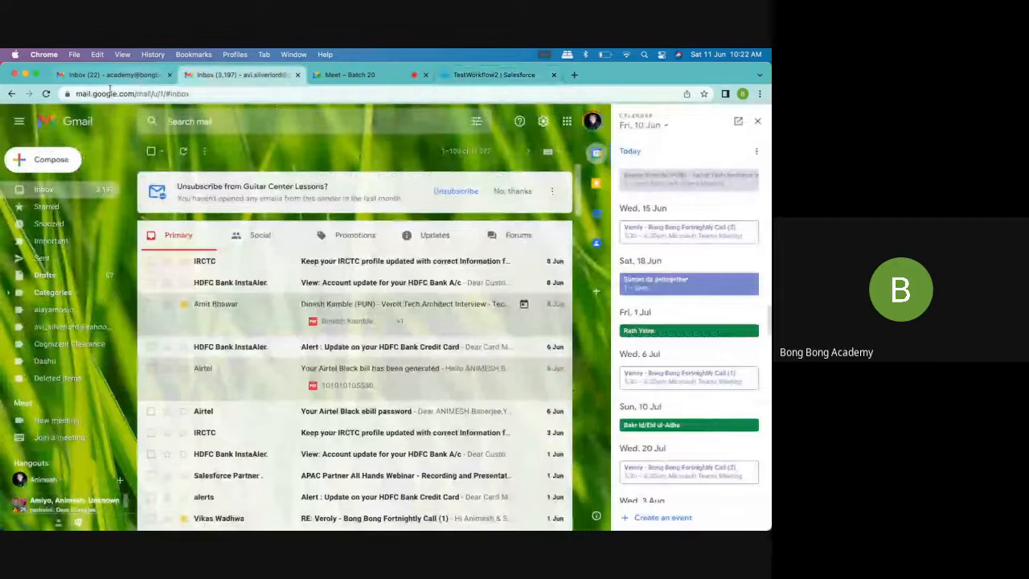
left_click(47, 94)
left_click(391, 76)
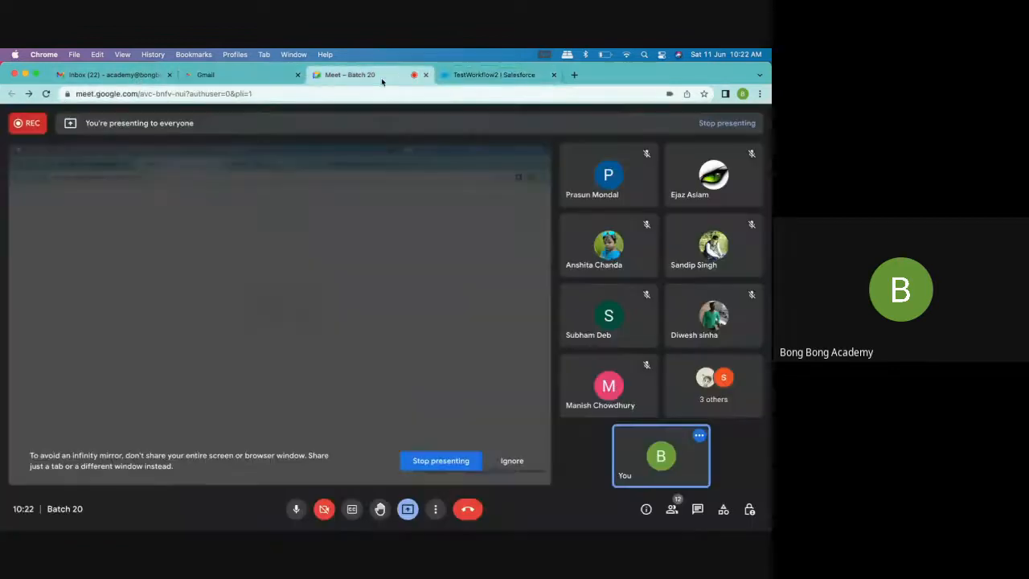
left_click(497, 76)
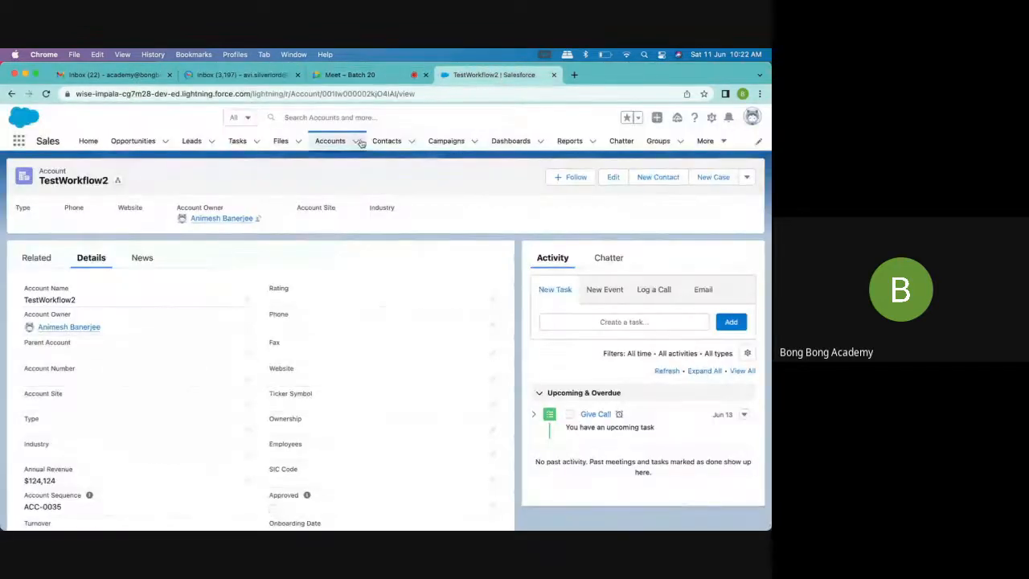
left_click(364, 76)
left_click(494, 75)
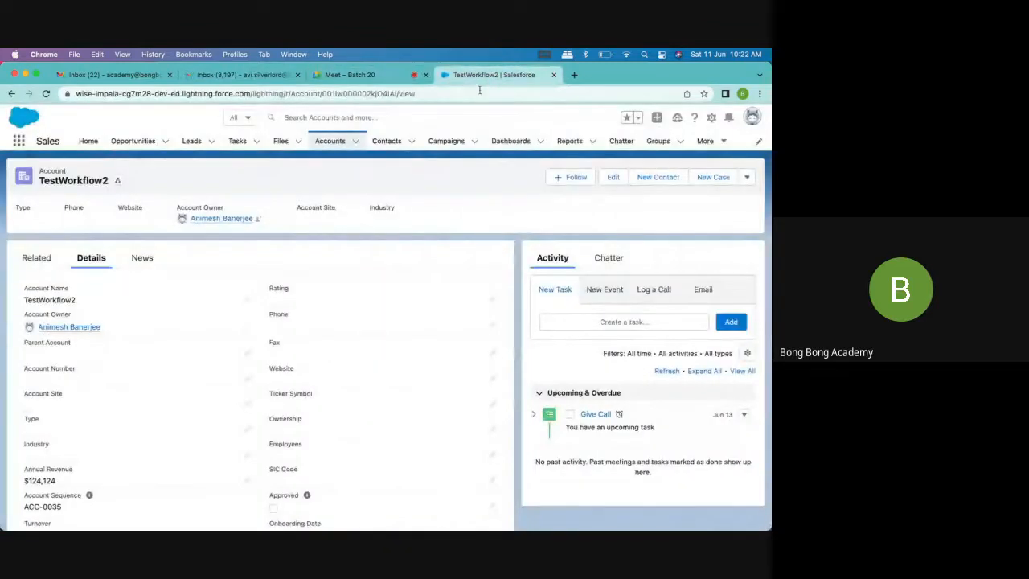
Set the Active field of the TestWorkflow2 account to No and save the record
left_click(613, 178)
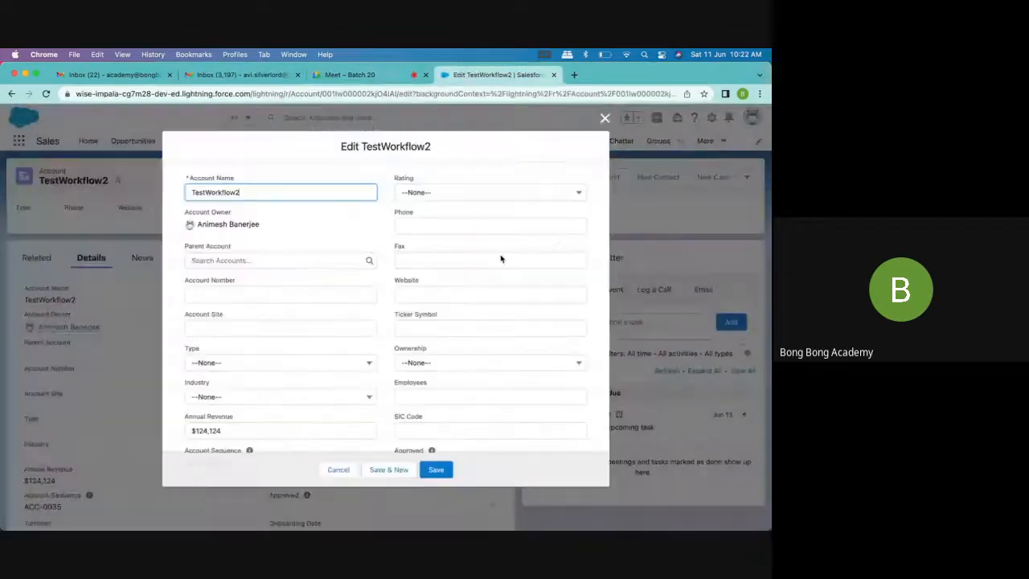
scroll(420, 306, "down", 15)
scroll(269, 300, "up", 3)
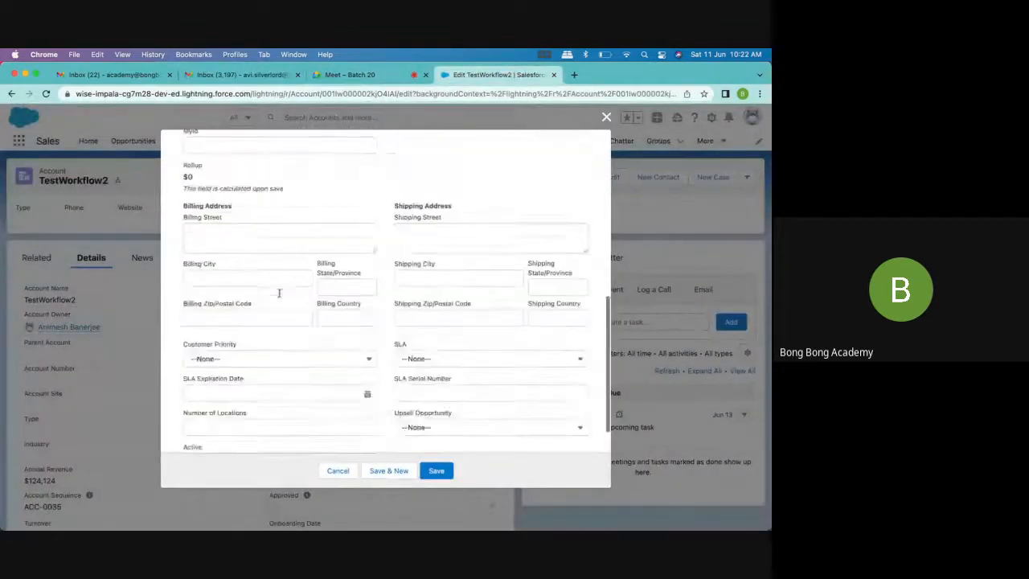
scroll(278, 292, "down", 3)
left_click(234, 329)
left_click(223, 363)
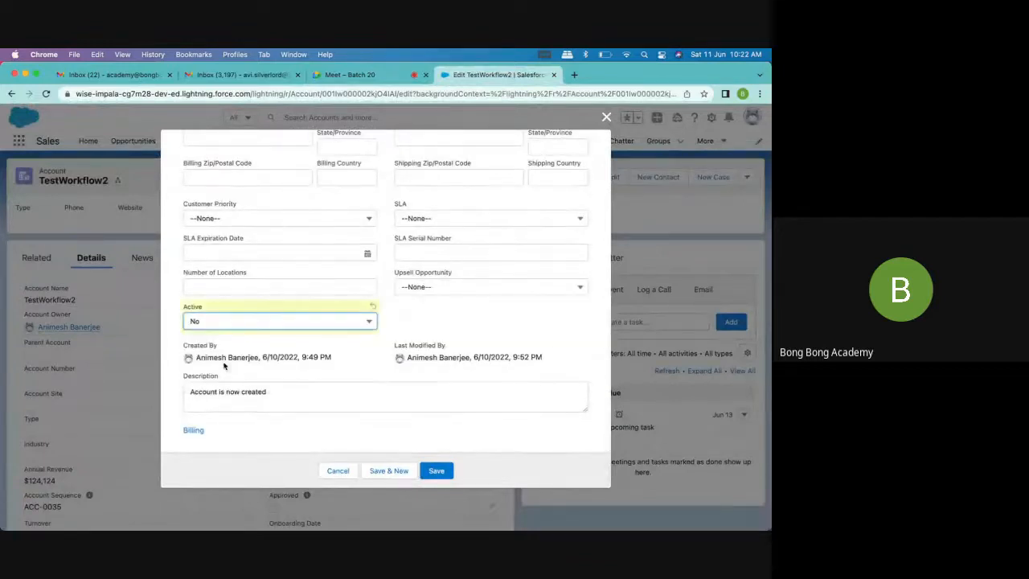
left_click(441, 472)
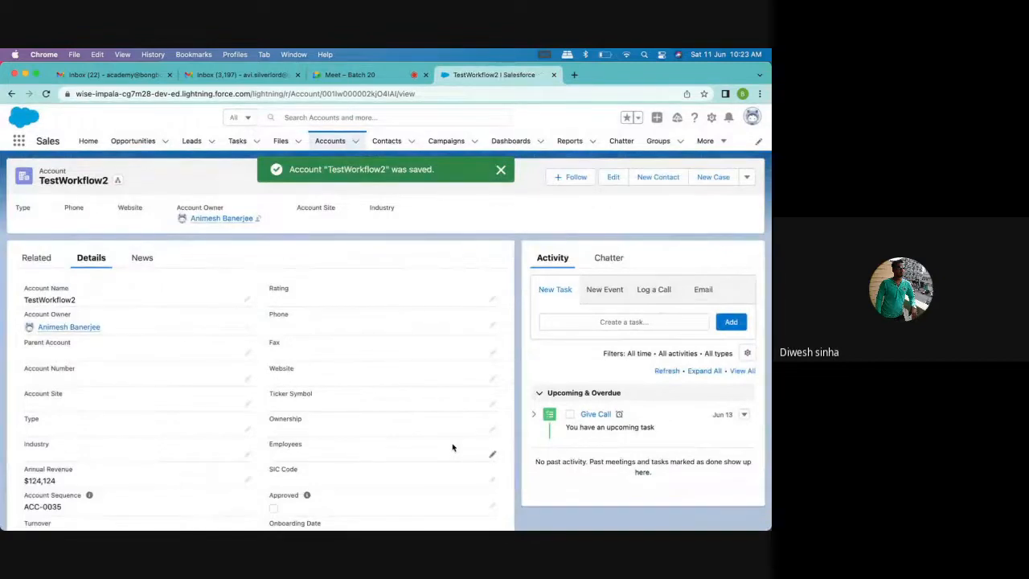
Set TestWorkflow2's Active field to Yes, save the record, and review its details and upcoming tasks
left_click(614, 179)
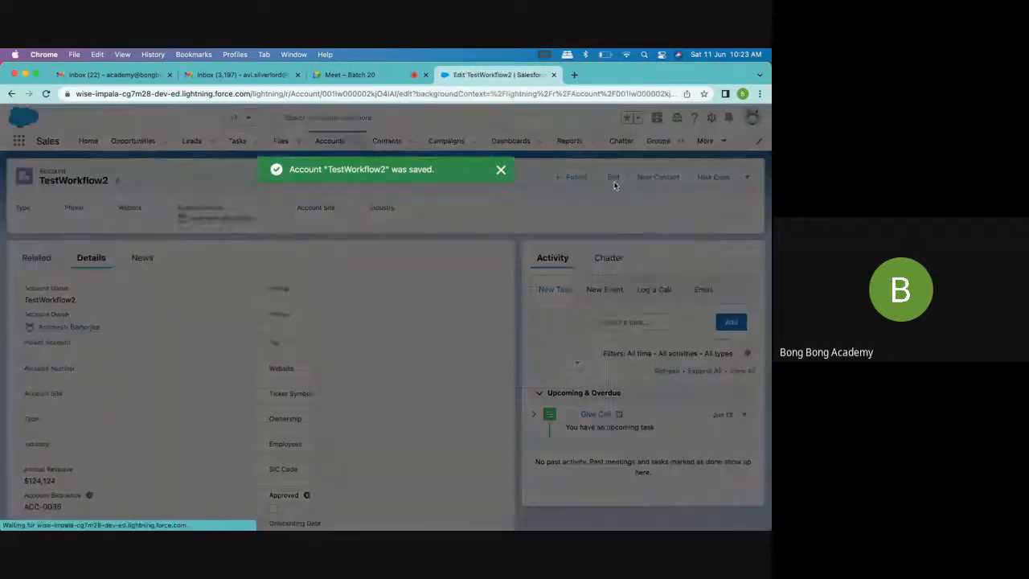
scroll(221, 341, "down", 10)
left_click(218, 328)
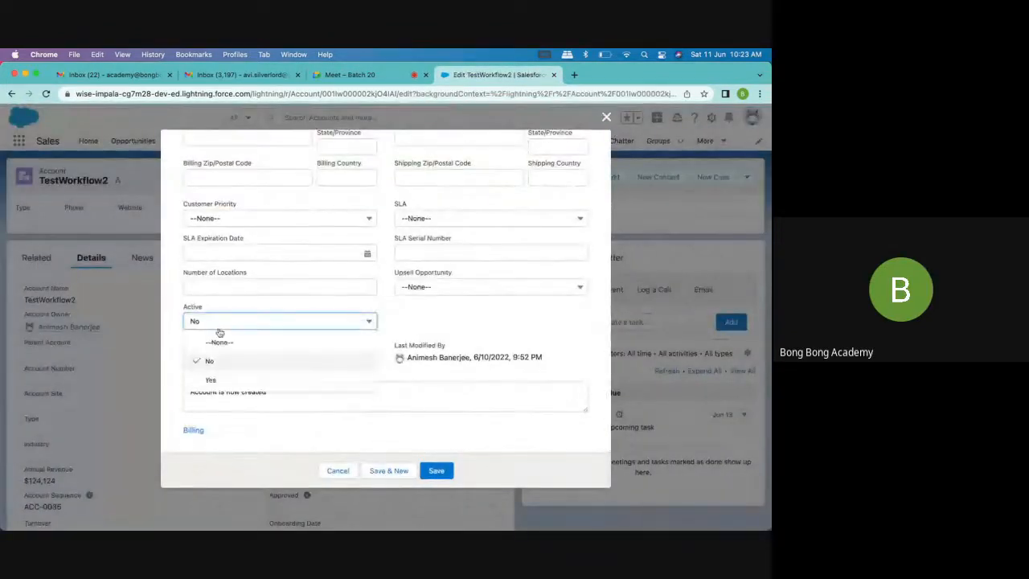
left_click(208, 379)
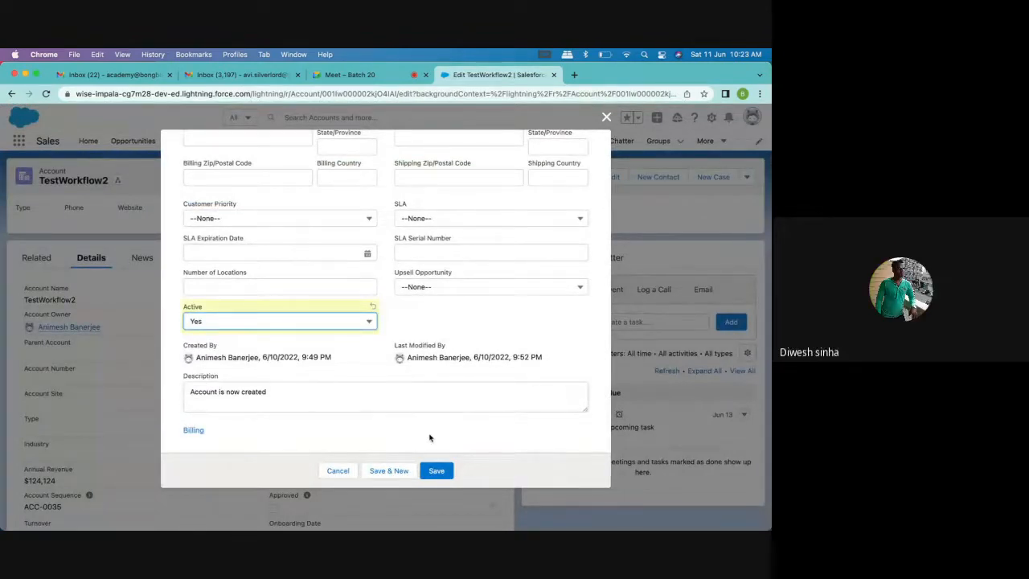
left_click(437, 470)
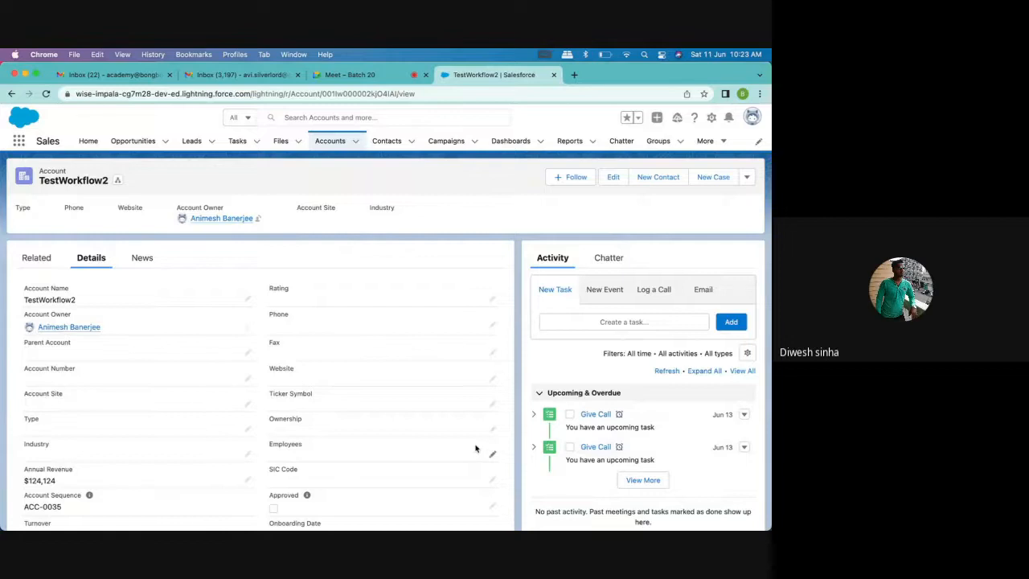
scroll(475, 449, "down", 5)
scroll(475, 449, "up", 5)
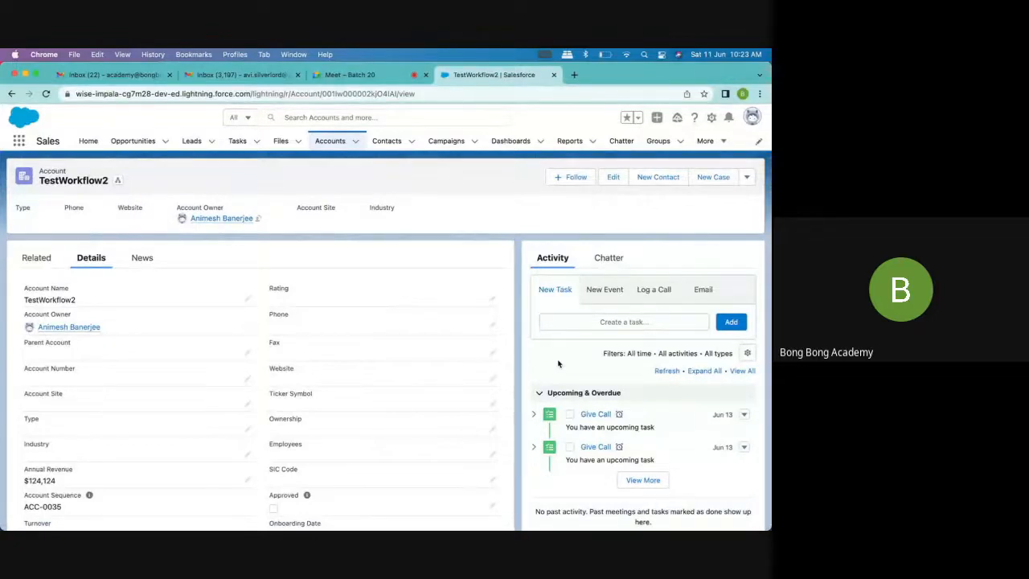
Check the personal Gmail inbox categories, including Updates and Forums, and the academy inbox for the workflow alert email
left_click(242, 75)
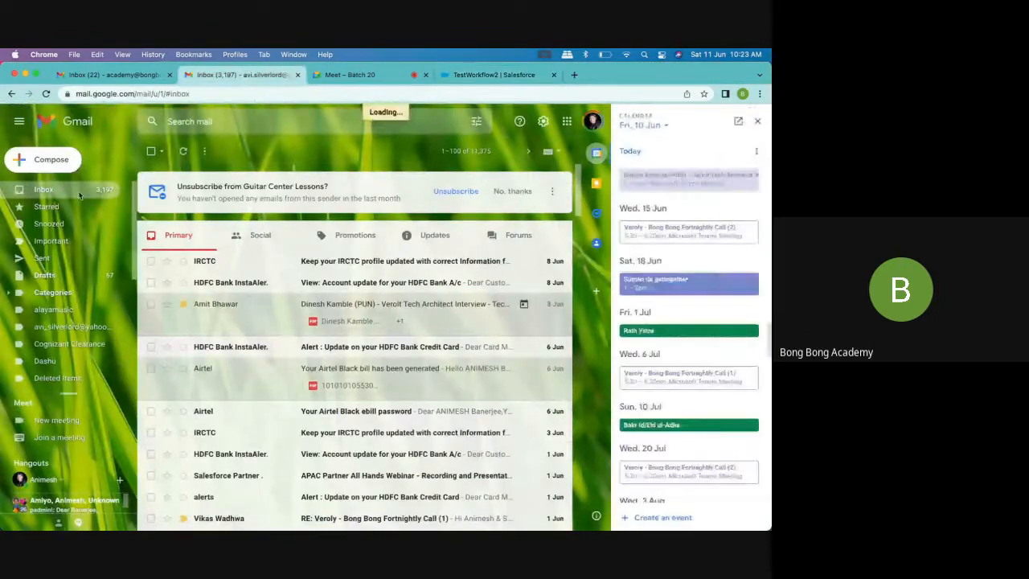
left_click(381, 238)
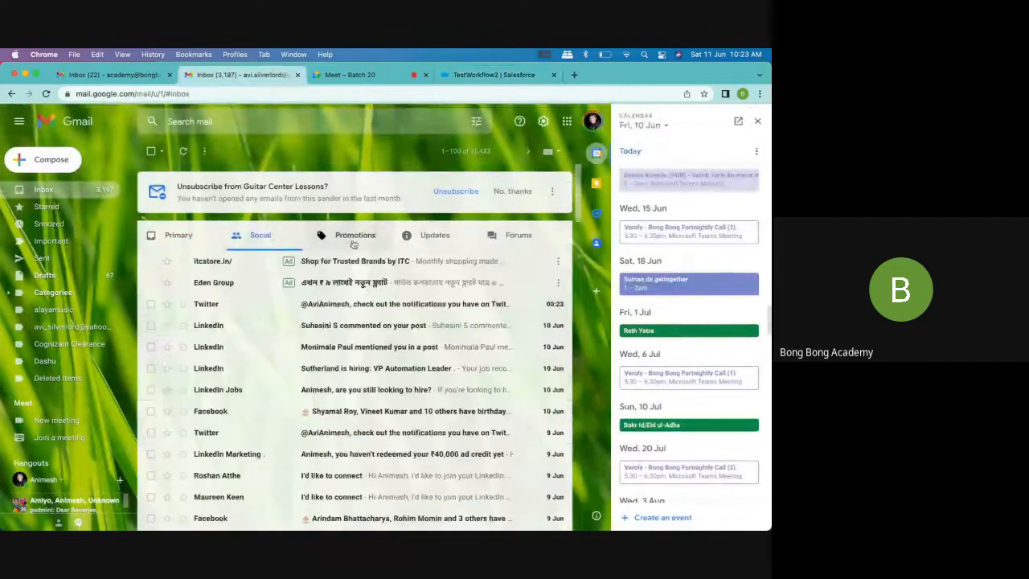
left_click(449, 238)
left_click(514, 235)
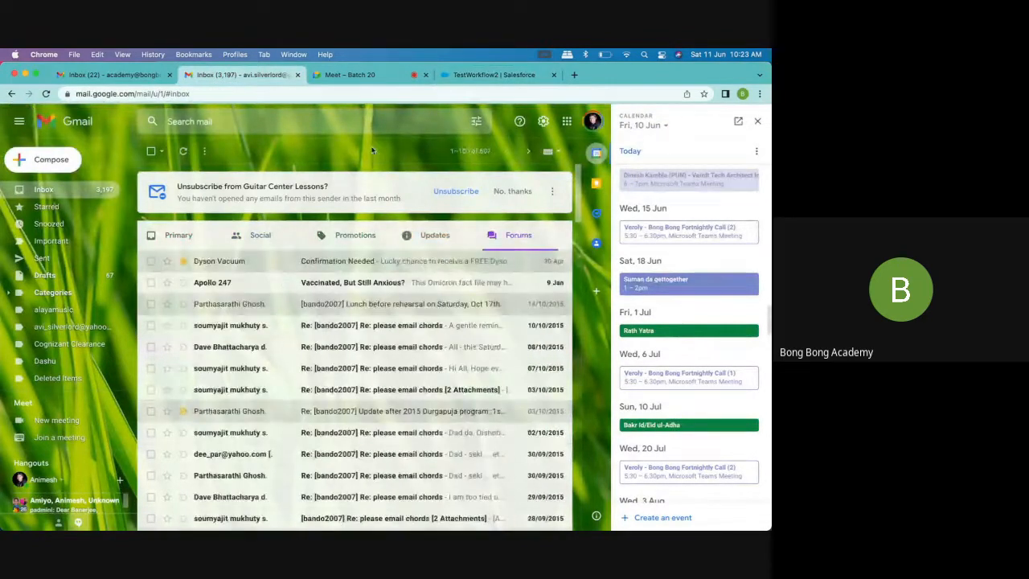
left_click(153, 74)
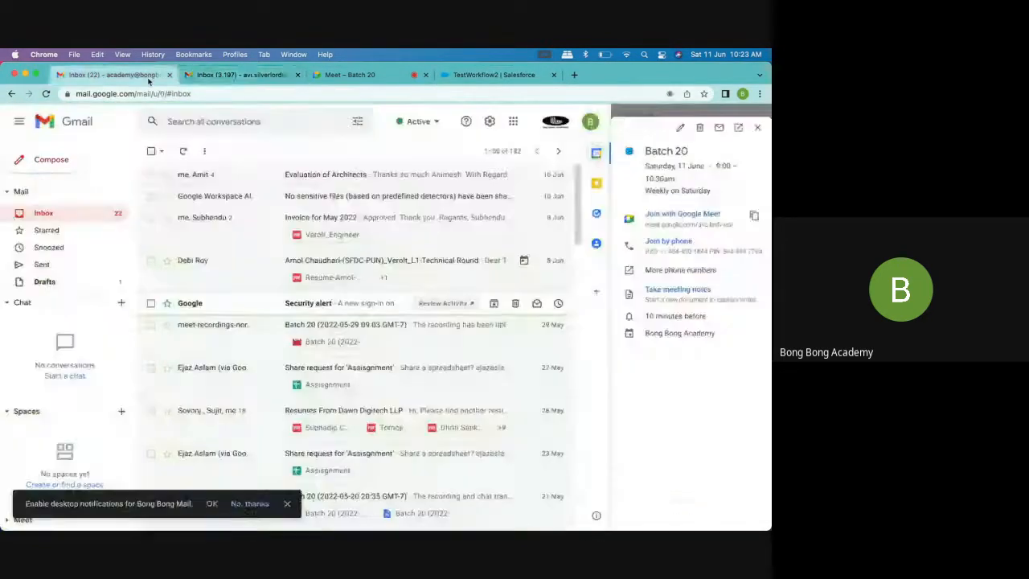
left_click(363, 75)
left_click(255, 75)
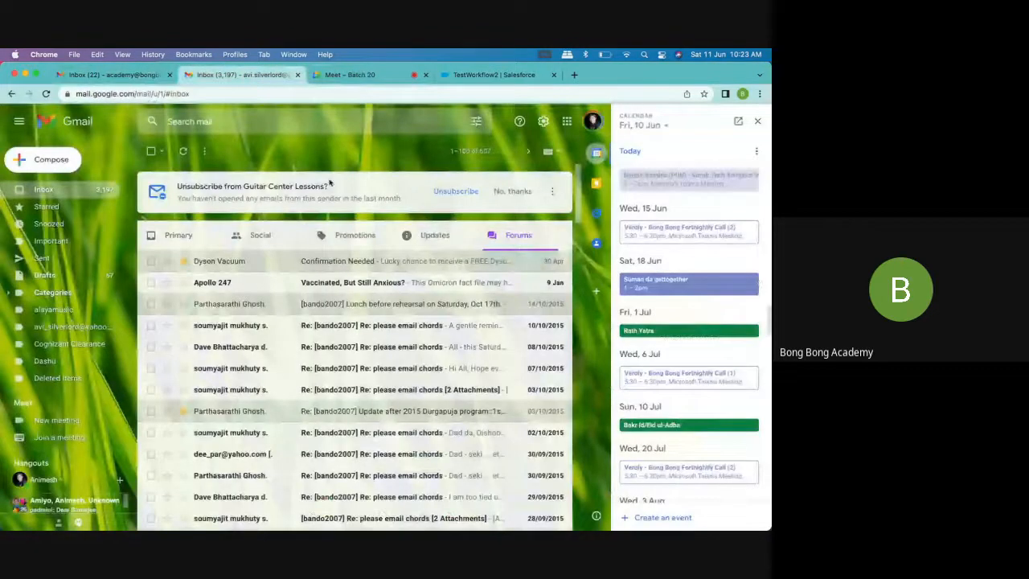
Return to Salesforce, open Setup, search for "deli" and review the email Deliverability settings
left_click(524, 76)
left_click(711, 117)
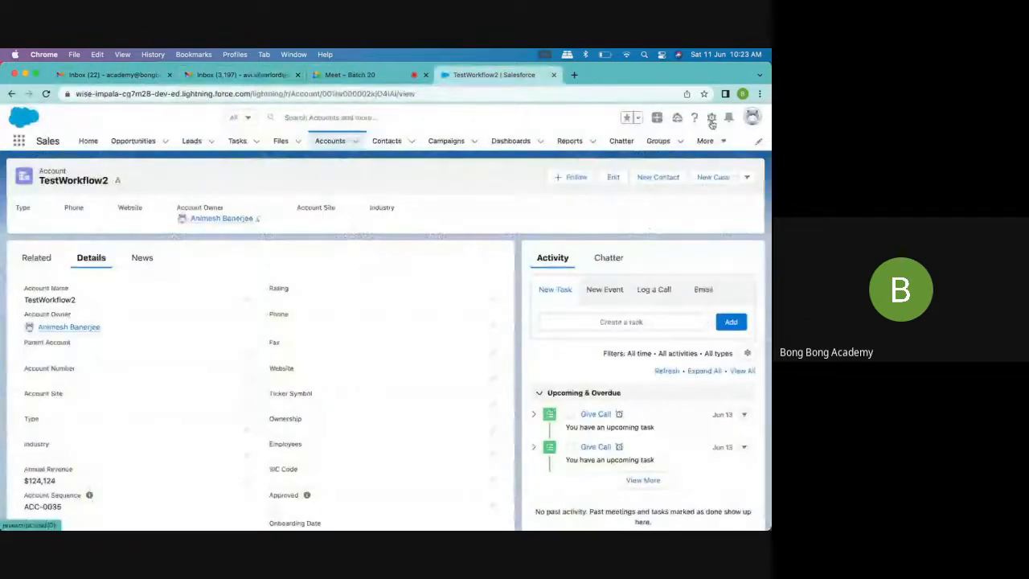
left_click(670, 166)
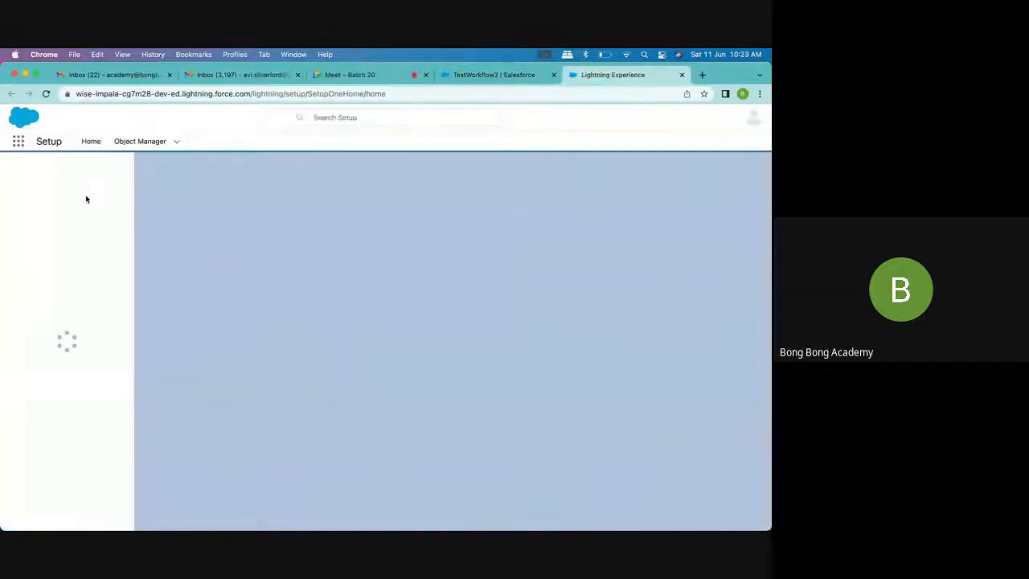
left_click(57, 169)
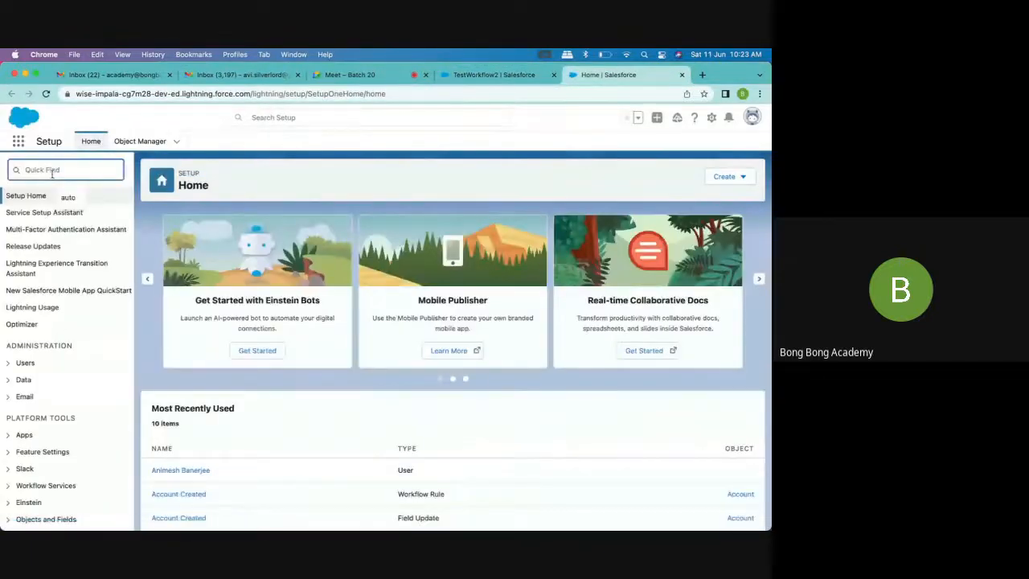
type("deli")
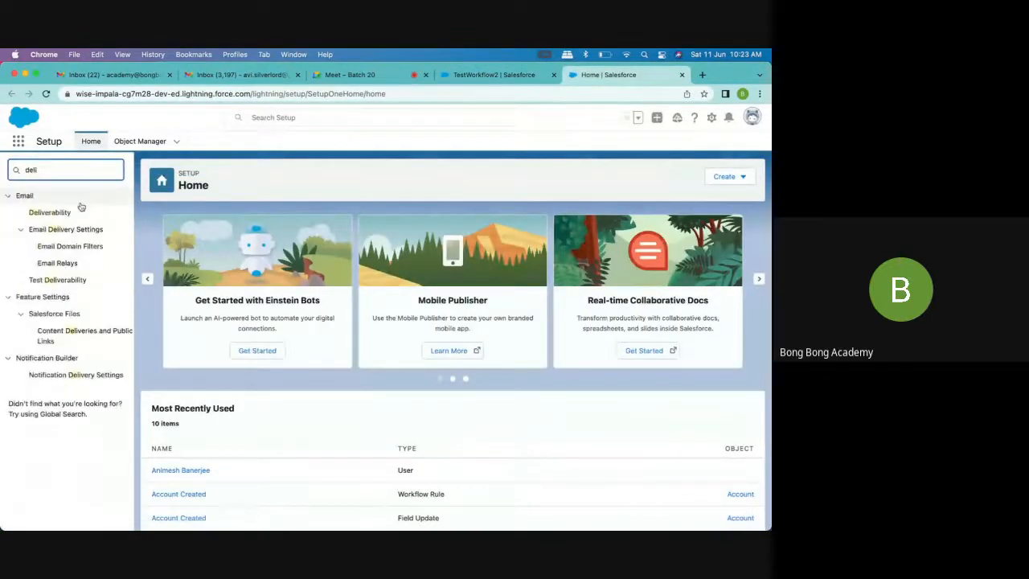
left_click(61, 214)
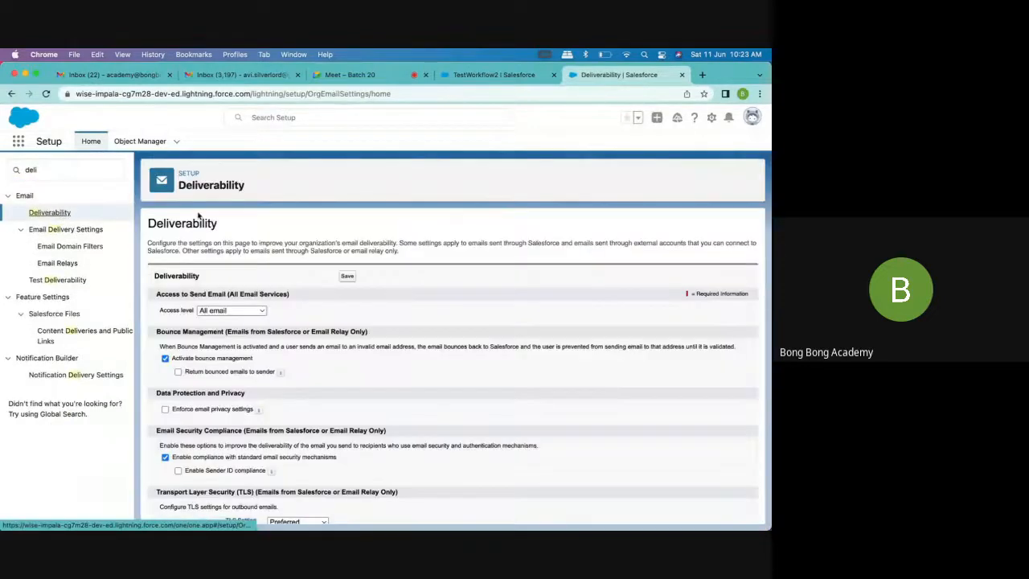
left_click(29, 170)
key("BackSpace")
key("BackSpace")
key("BackSpace")
key("BackSpace")
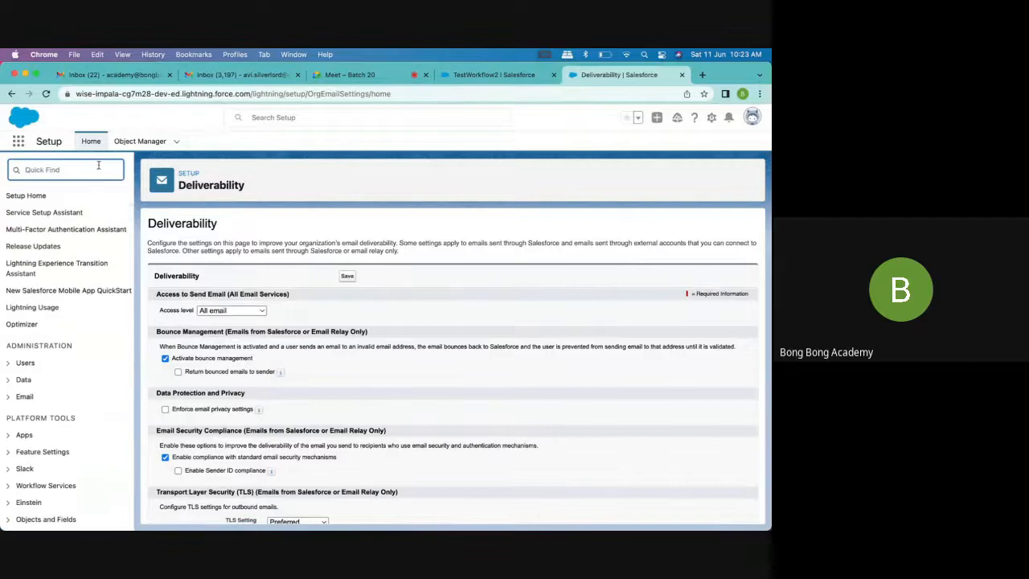
left_click(140, 141)
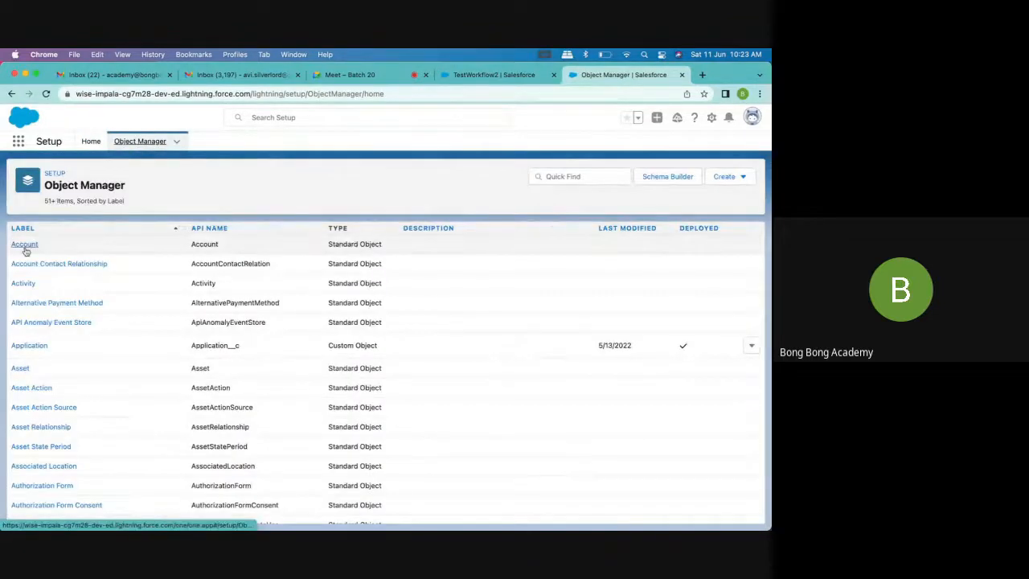
left_click(25, 244)
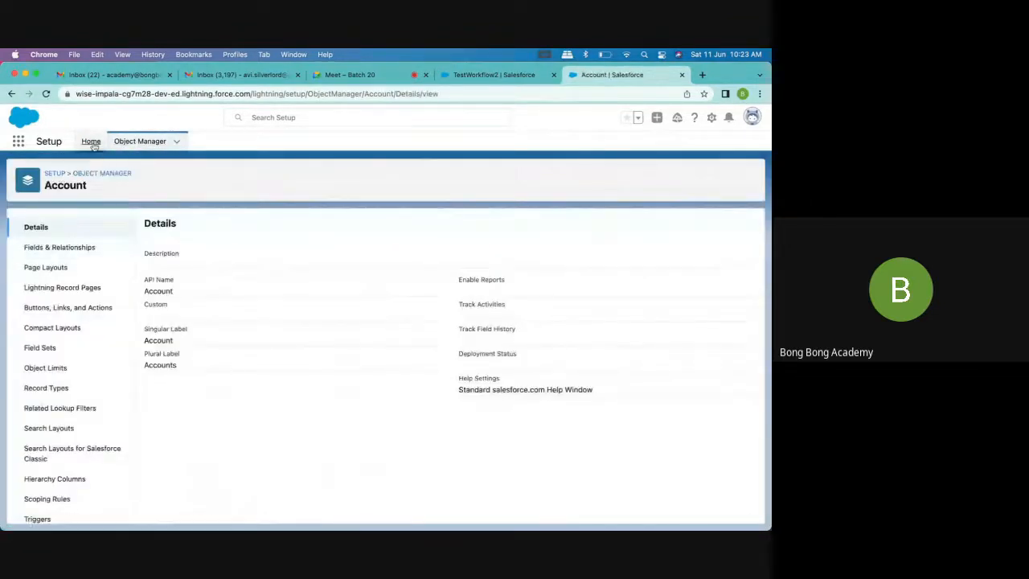
Search Setup for "work", open the Workflow Rules list and view the Account Created rule's criteria and workflow actions
left_click(91, 141)
left_click(81, 169)
type("work")
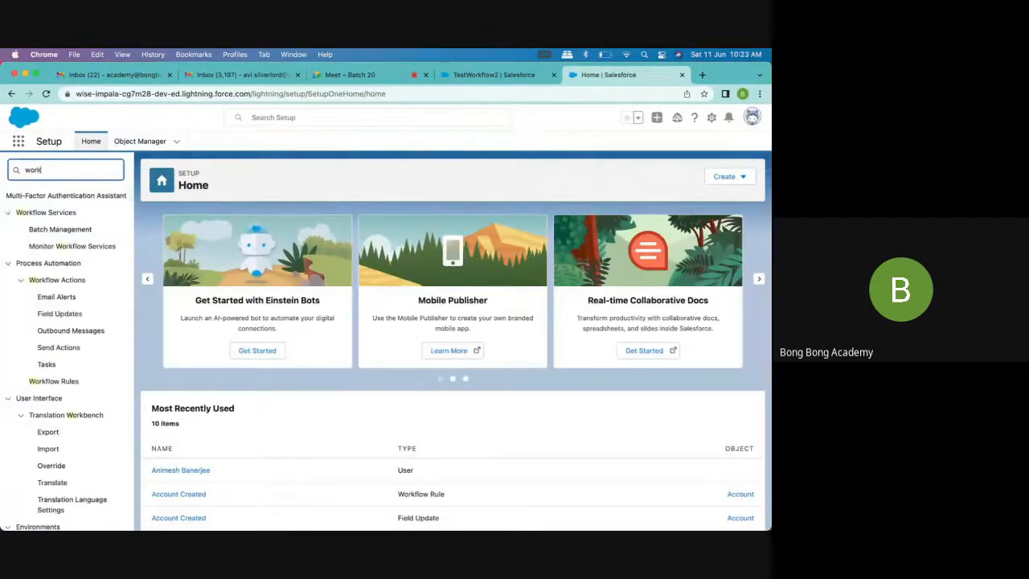
type("l")
key("BackSpace")
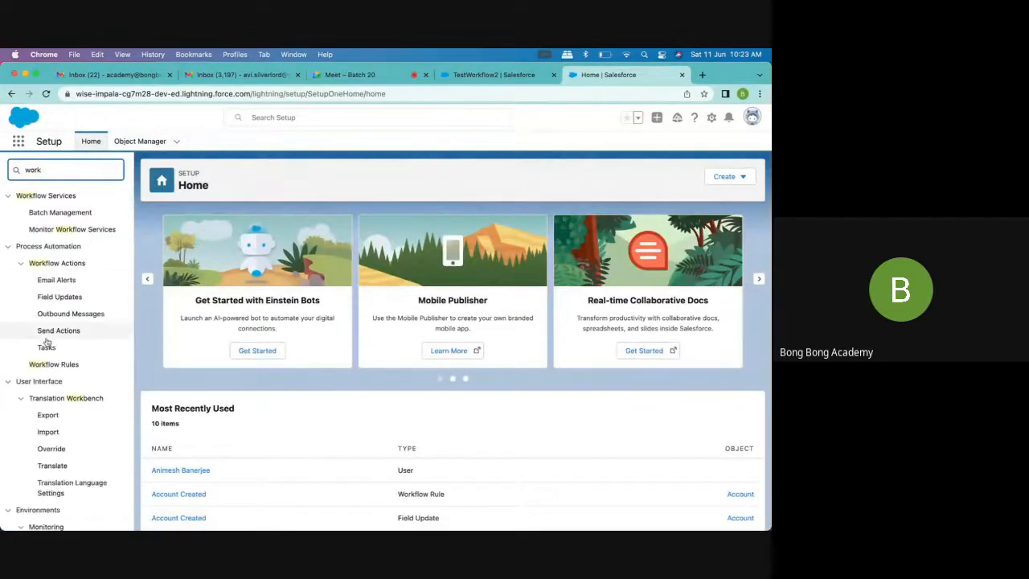
left_click(53, 364)
scroll(183, 378, "down", 1)
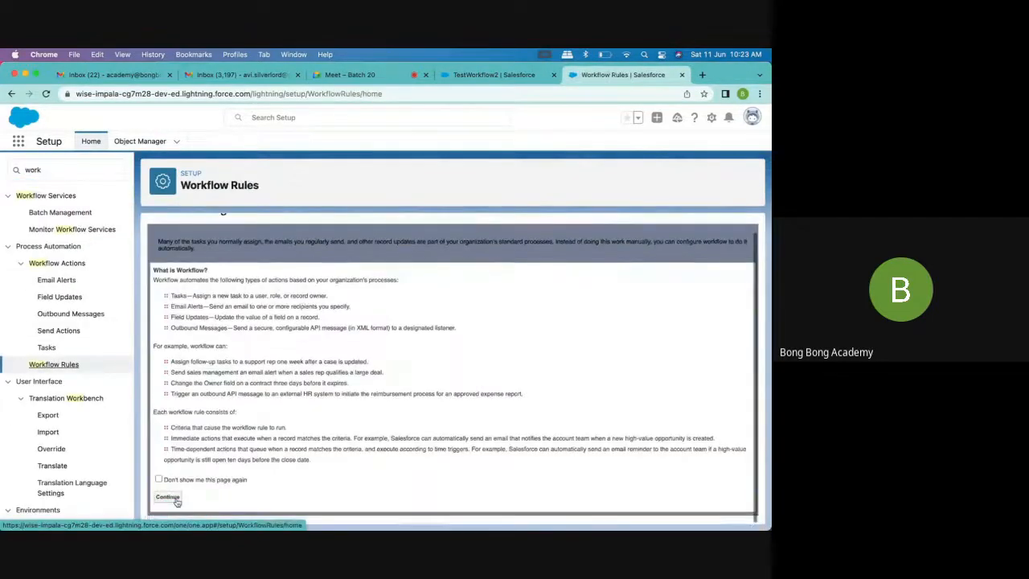
left_click(172, 503)
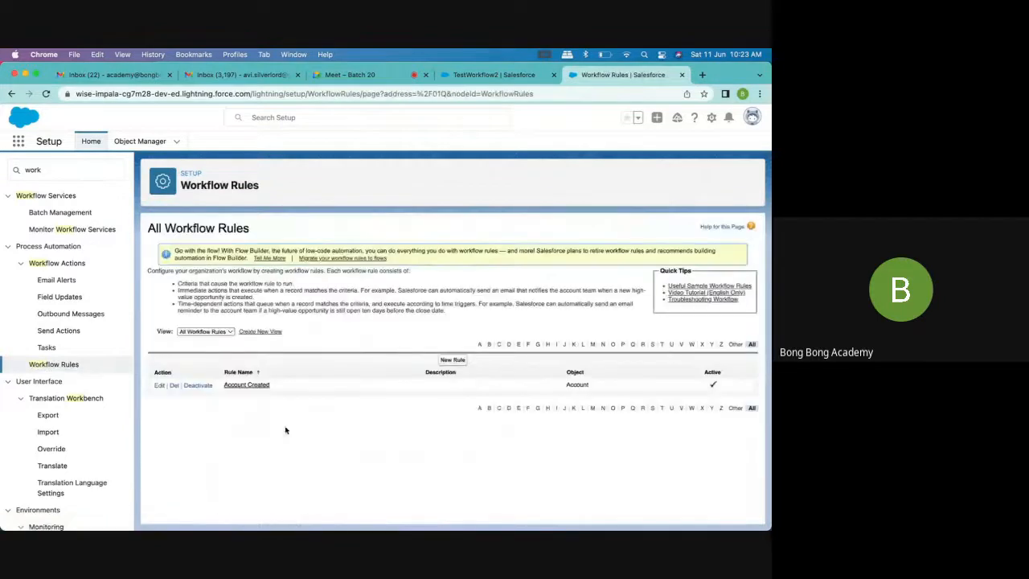
left_click(248, 385)
scroll(280, 409, "down", 2)
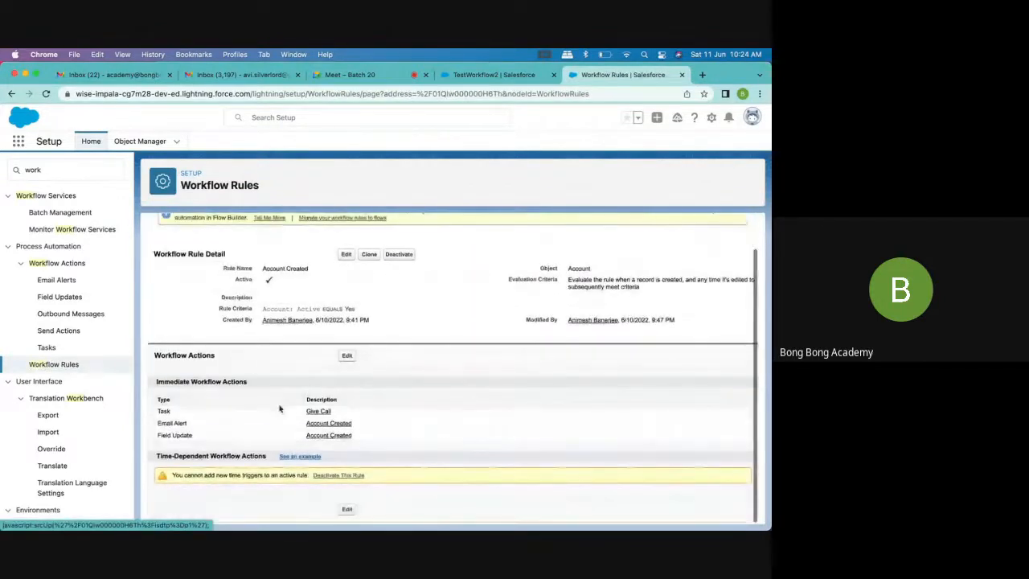
Inspect the rule's Account Created email alert and return to the workflow rule's details
left_click(329, 424)
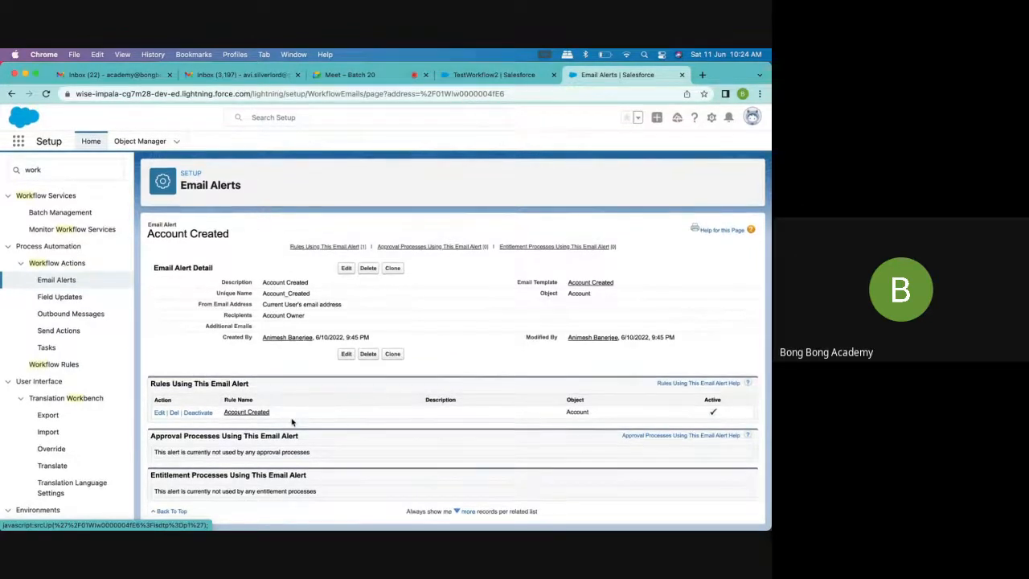
left_click(246, 413)
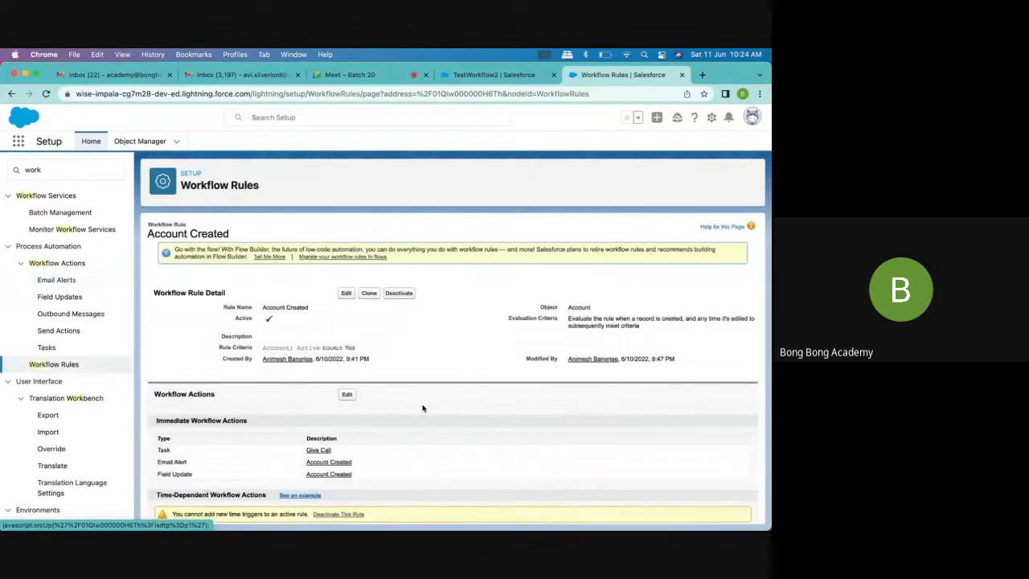
scroll(423, 408, "down", 1)
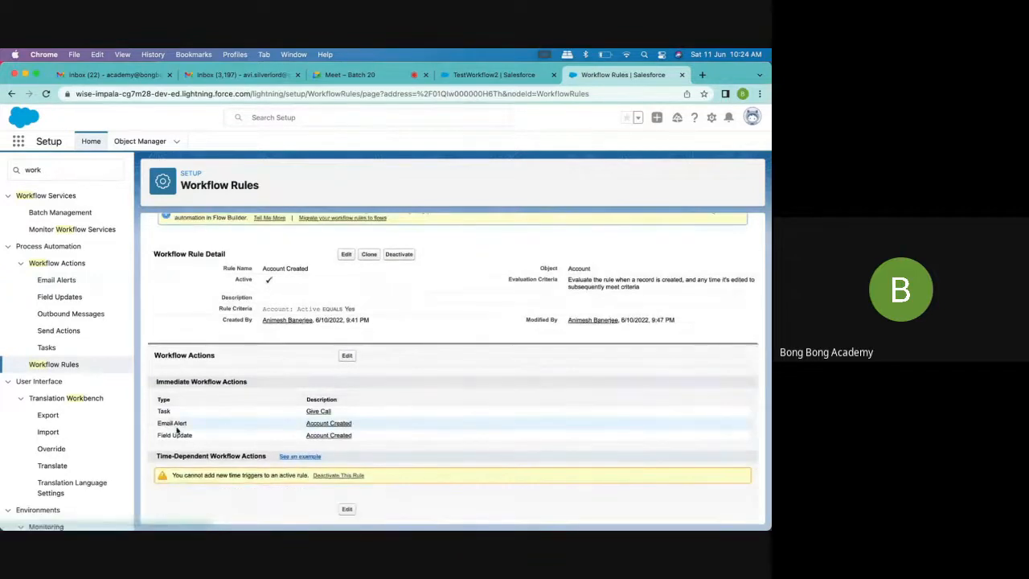
Open the Account Created alert from the Email Alerts list in edit mode and examine its template, recipients and from address
left_click(56, 280)
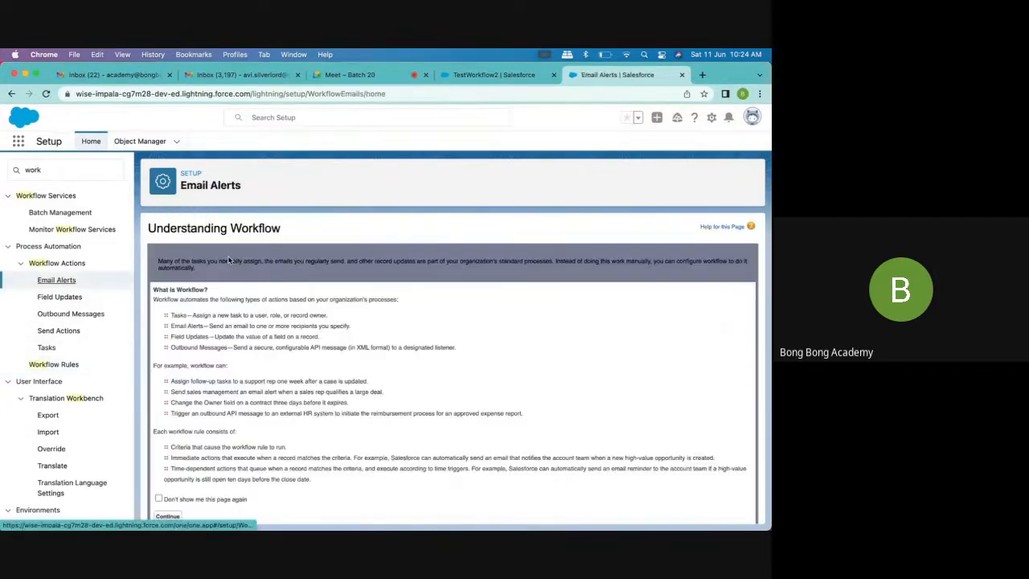
scroll(320, 372, "down", 1)
left_click(167, 496)
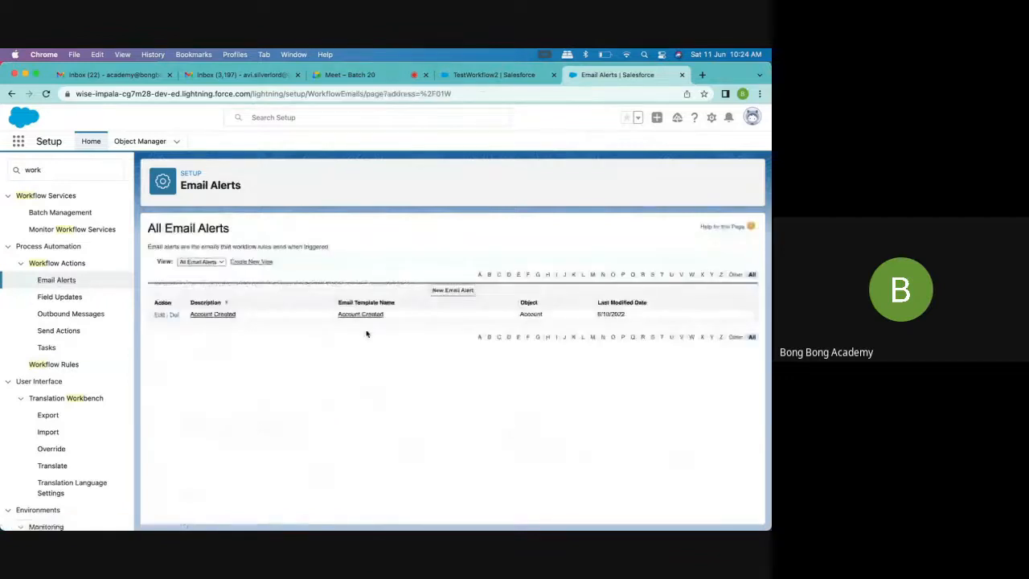
left_click(221, 315)
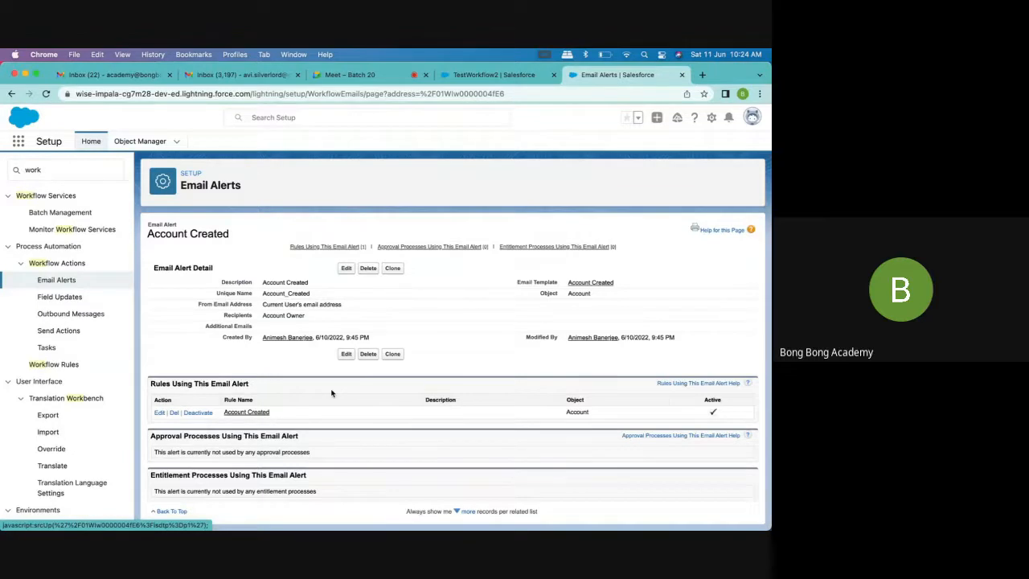
left_click(346, 269)
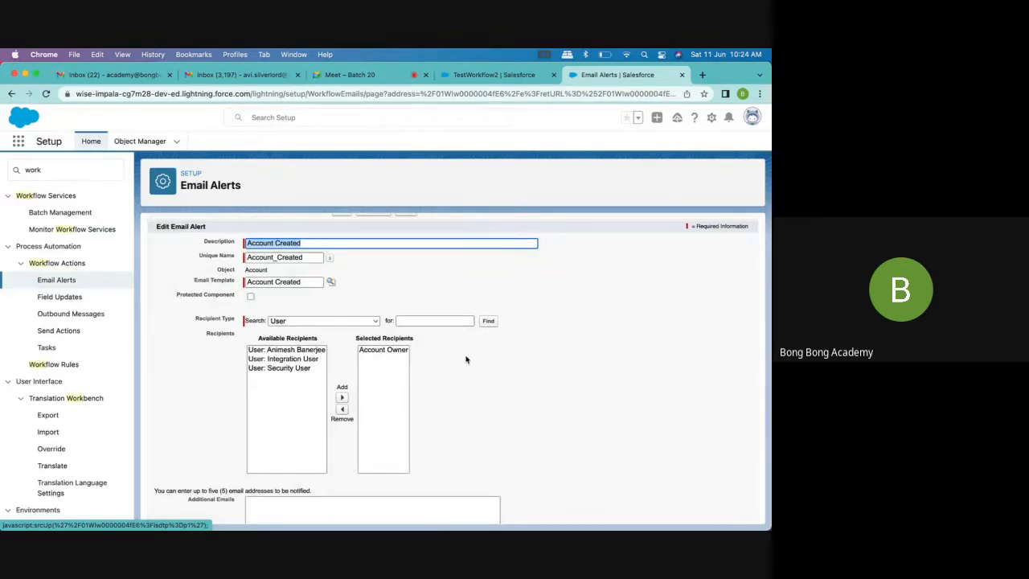
scroll(466, 359, "down", 1)
scroll(465, 360, "down", 3)
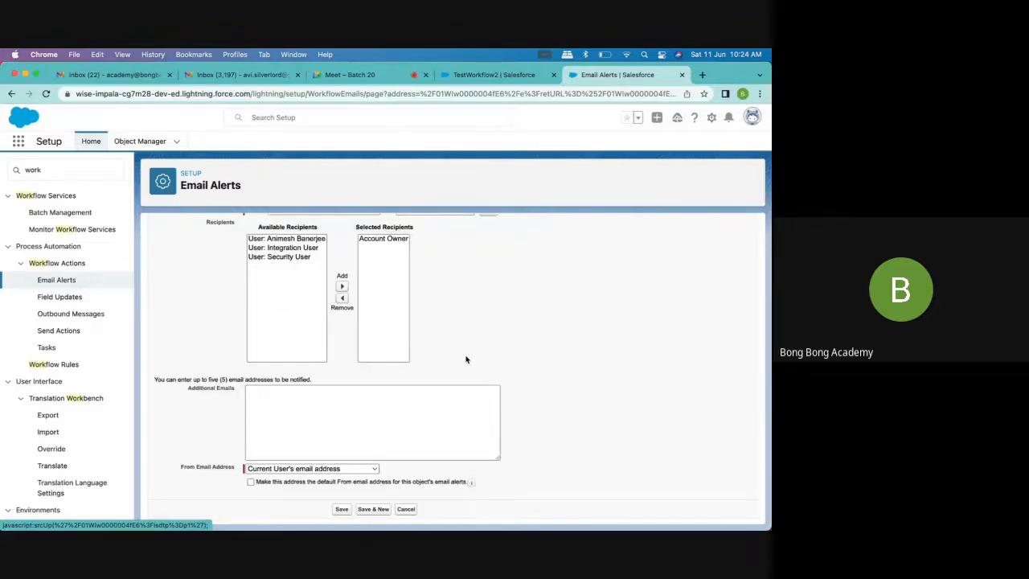
scroll(465, 359, "up", 5)
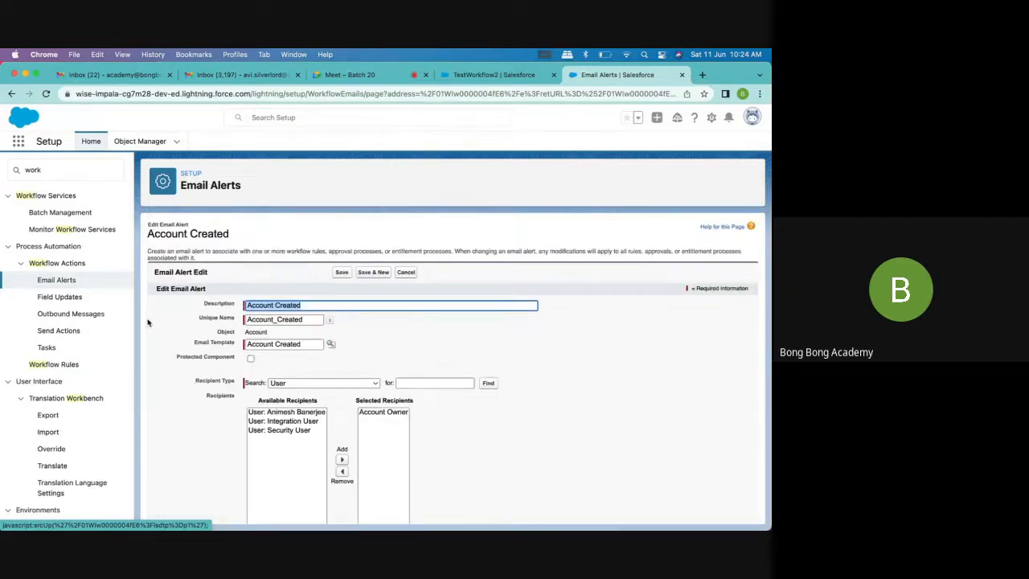
scroll(26, 205, "down", 3)
scroll(25, 204, "up", 3)
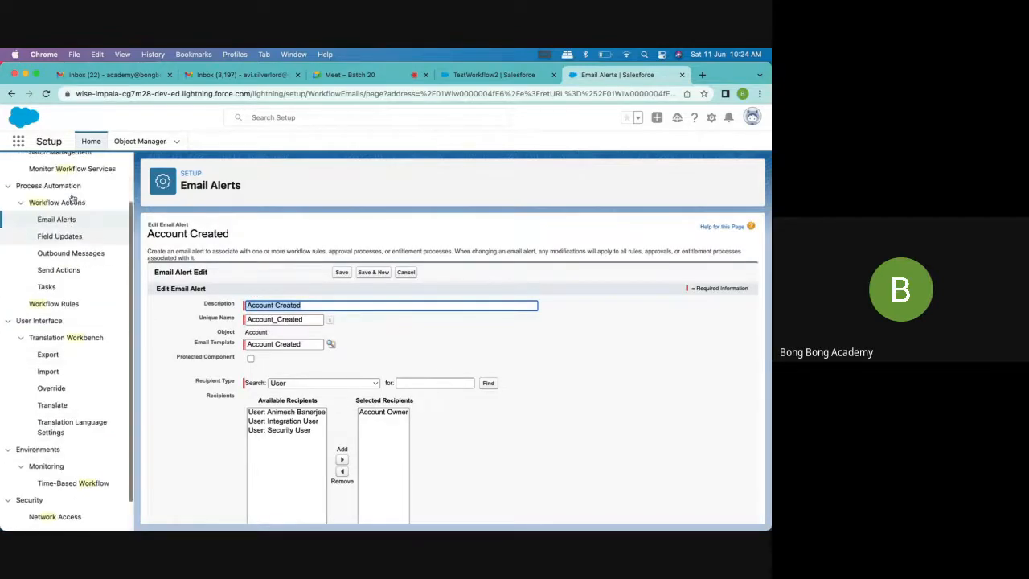
Search Setup for "email log" and open the Email Log Files page
left_click(34, 171)
type("em")
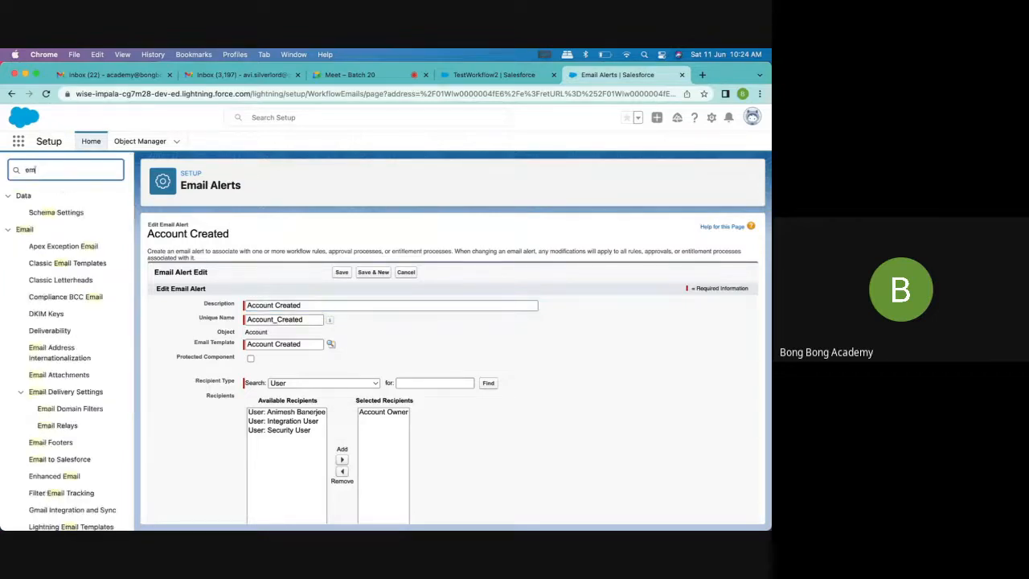
type("ail")
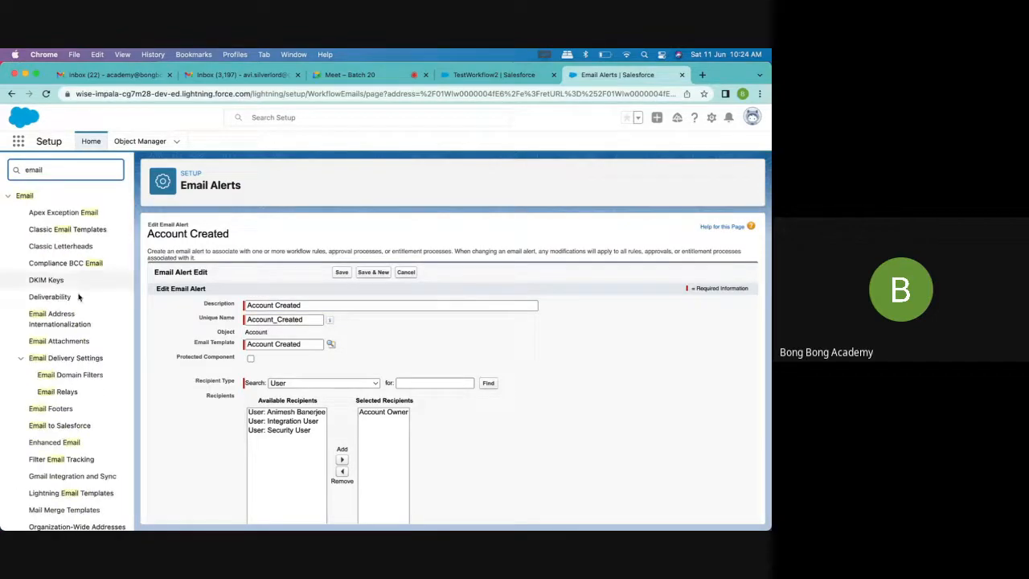
type(" log")
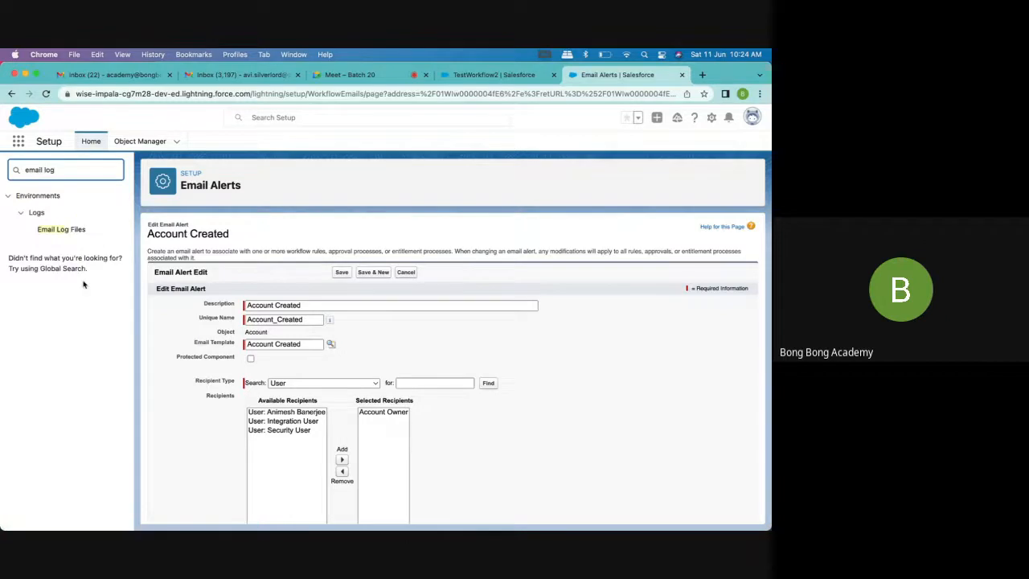
left_click(78, 229)
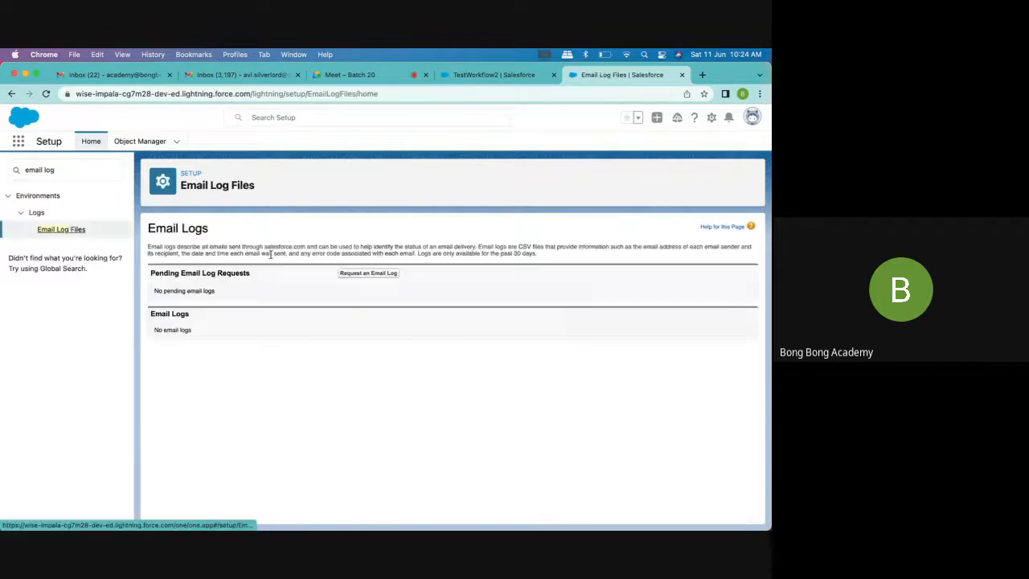
Submit an email log request covering 6/3/2022, 9:54 PM to 6/10/2022, 9:54 PM
left_click(392, 273)
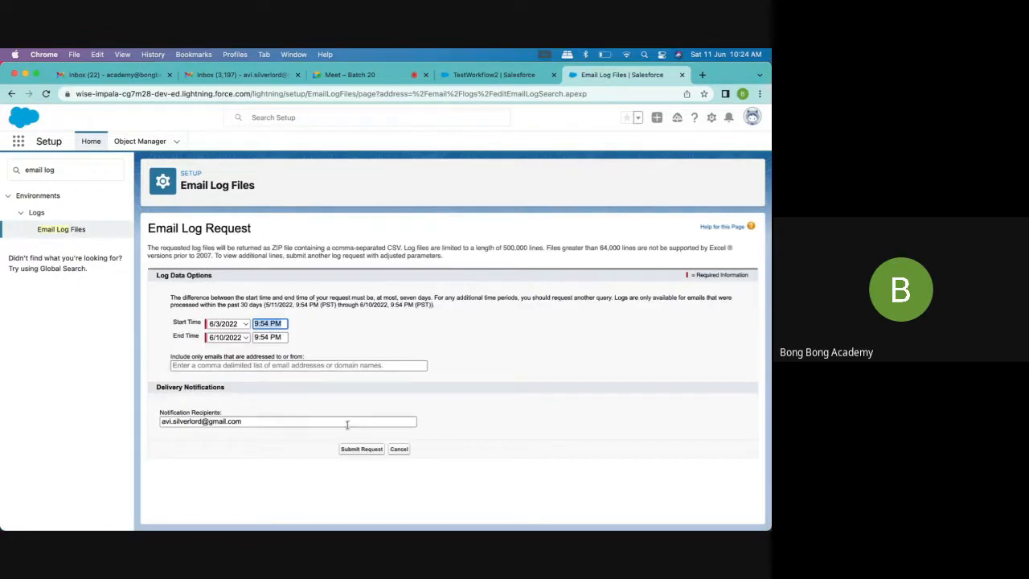
left_click(356, 458)
left_click(229, 324)
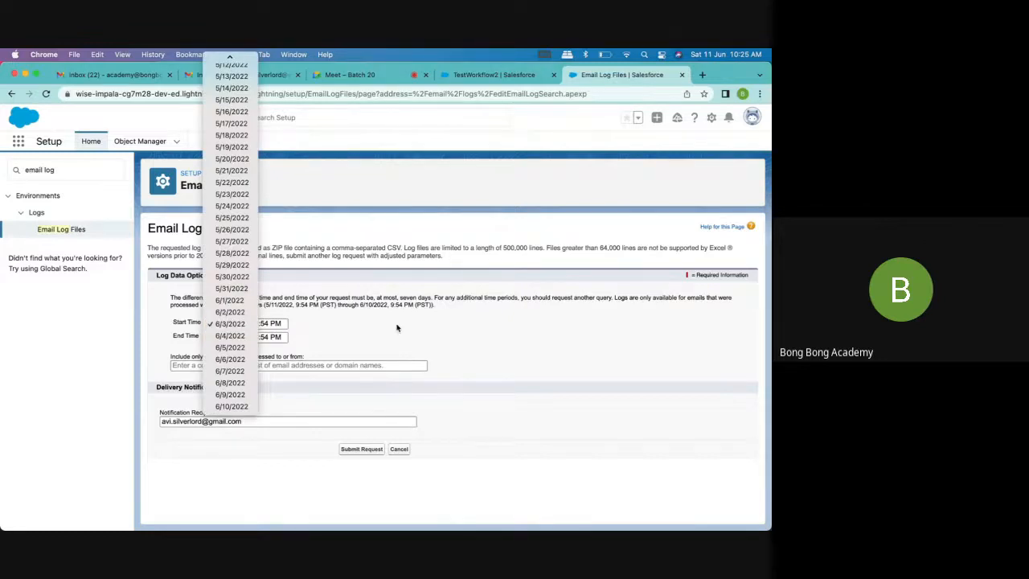
left_click(361, 448)
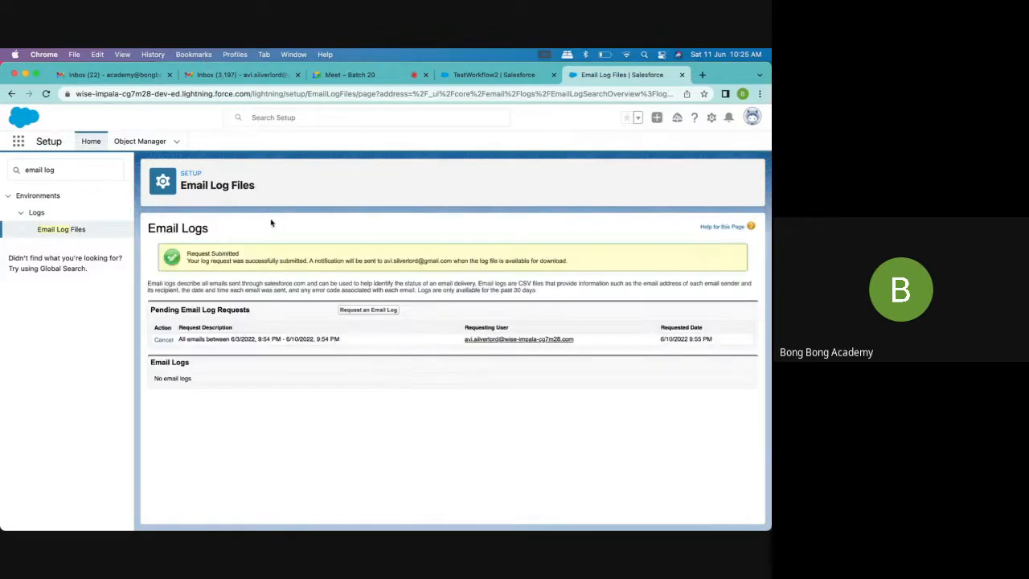
Check the personal Gmail Primary inbox for new mail, and switch back to Salesforce to review the TestWorkflow2 account
left_click(220, 78)
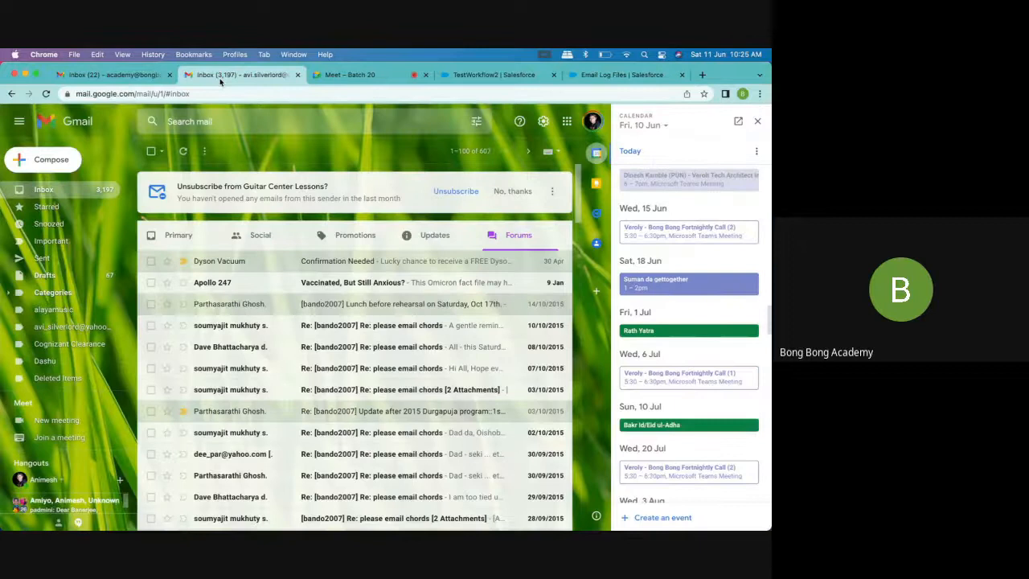
left_click(46, 189)
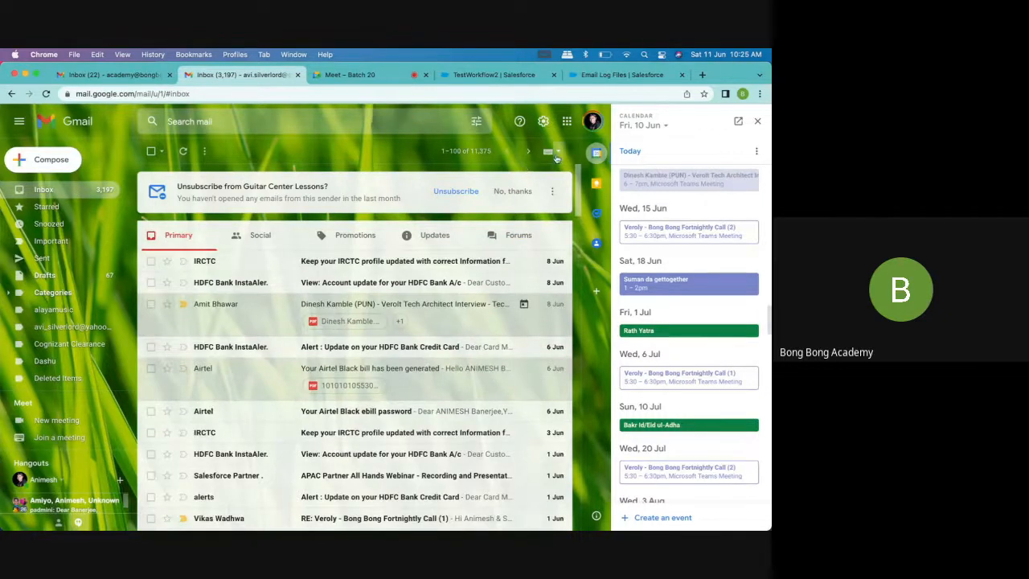
left_click(375, 74)
left_click(493, 74)
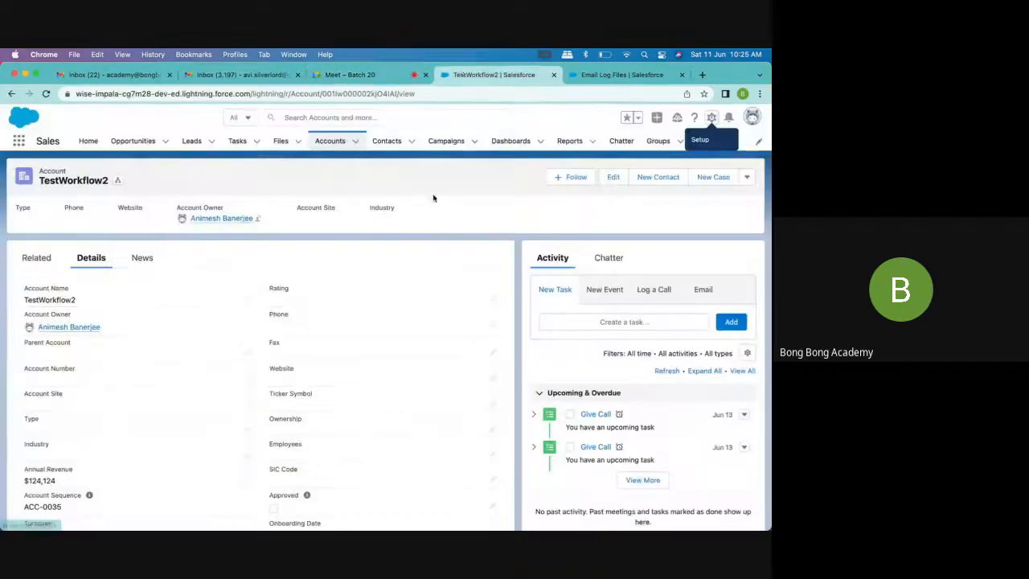
scroll(469, 238, "down", 10)
scroll(469, 238, "up", 10)
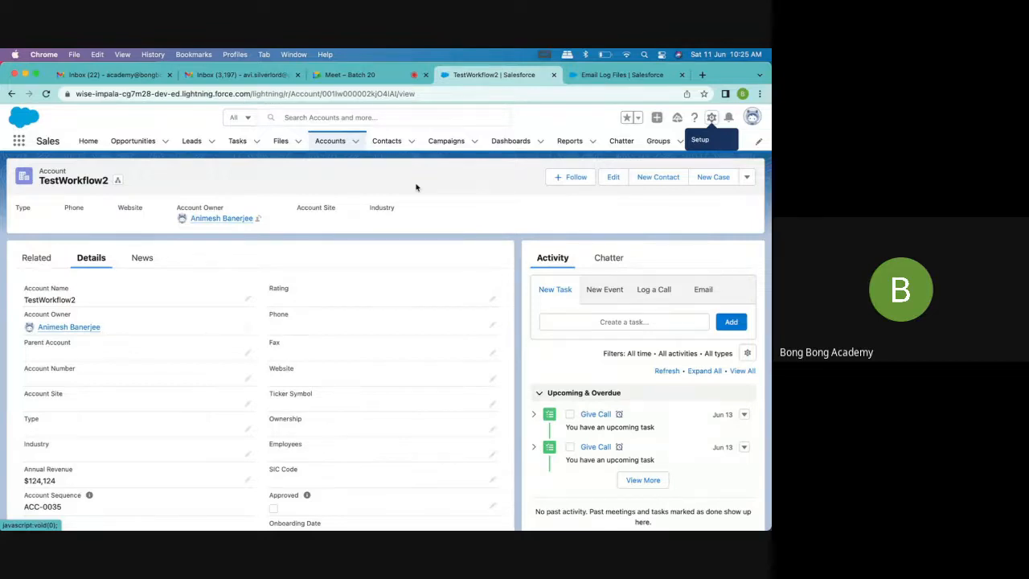
Close the Email Log Files page and return to the TestWorkflow2 account record
left_click(711, 119)
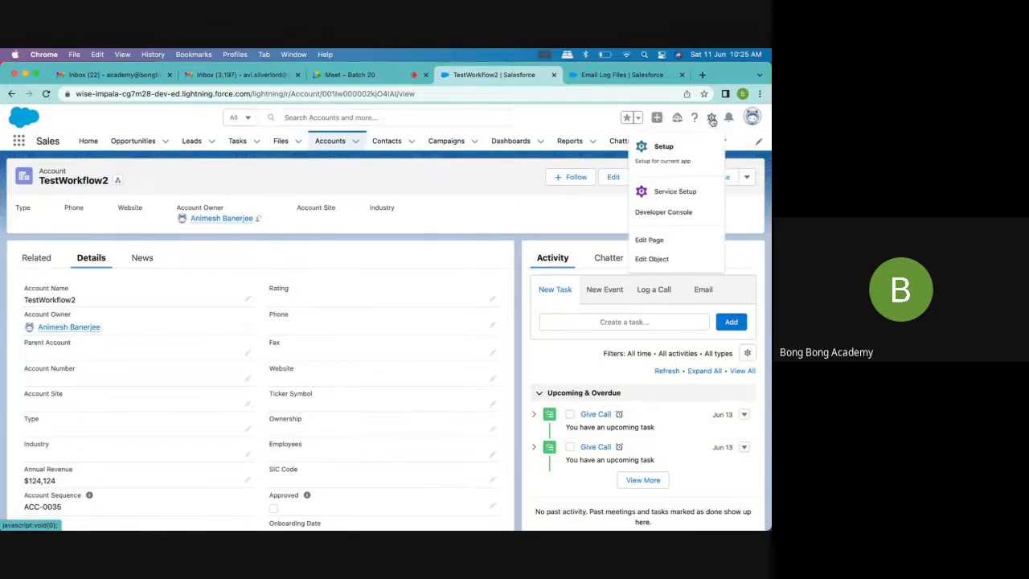
left_click(462, 179)
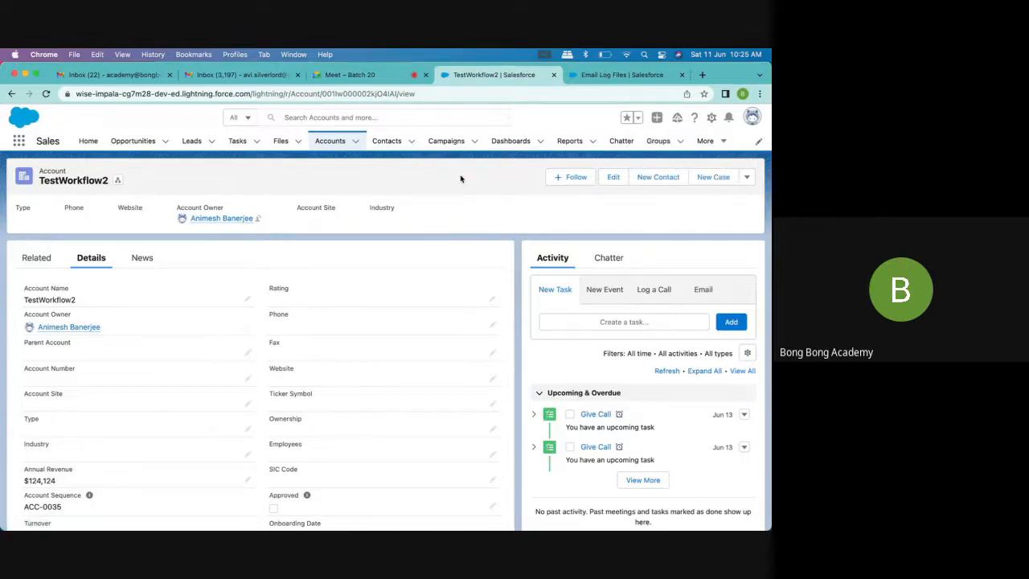
left_click(711, 118)
left_click(673, 75)
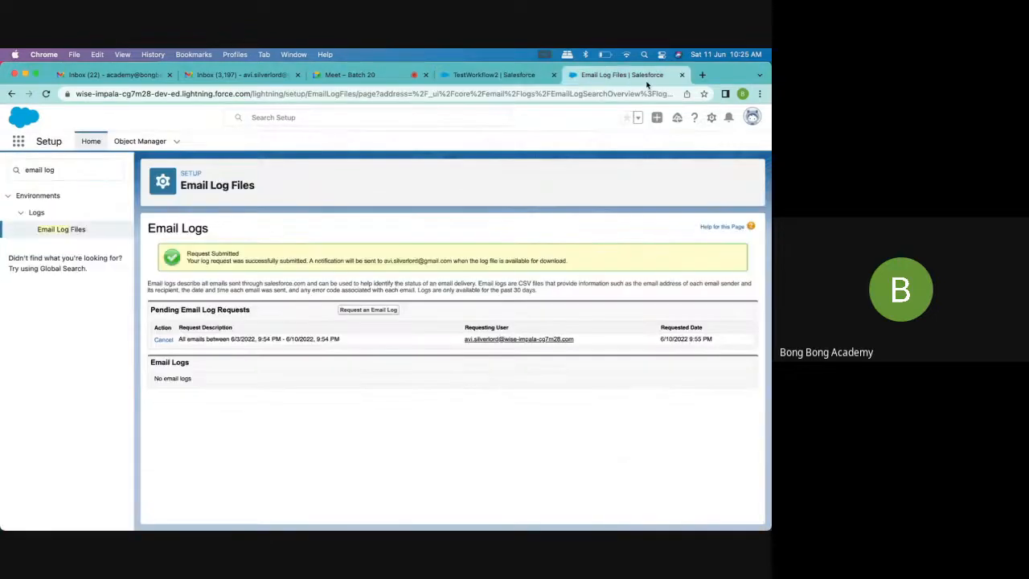
left_click(683, 75)
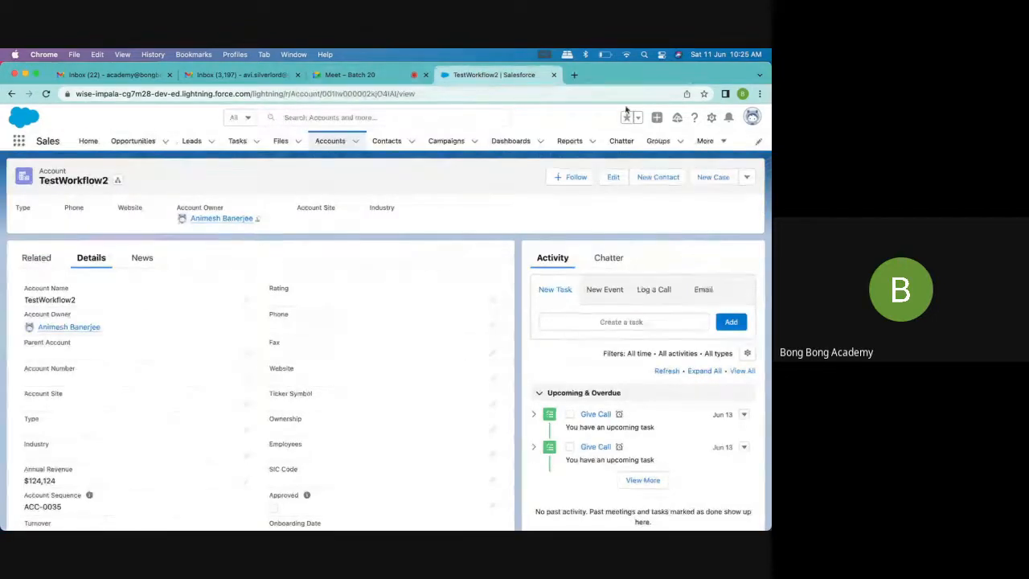
Open Setup afresh, search for "auto" and review the Process Automation options, including Workflow Actions and Workflow Rules
left_click(713, 119)
left_click(669, 144)
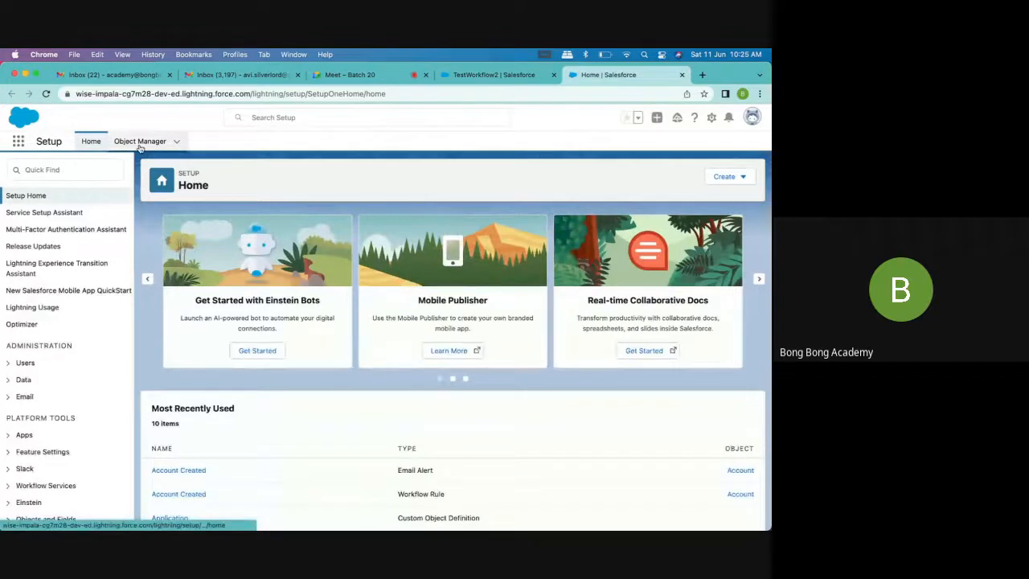
left_click(72, 170)
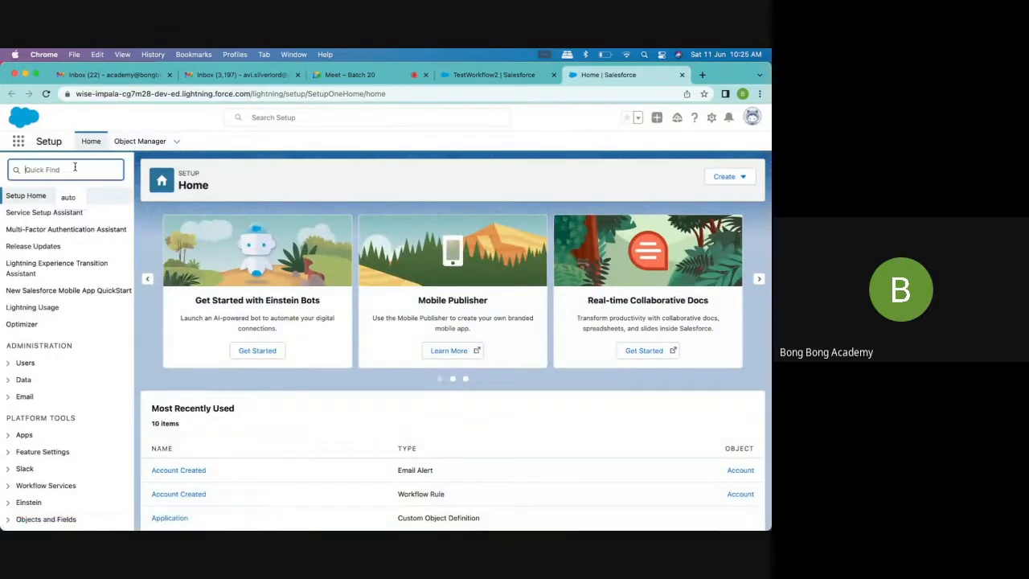
type("auto")
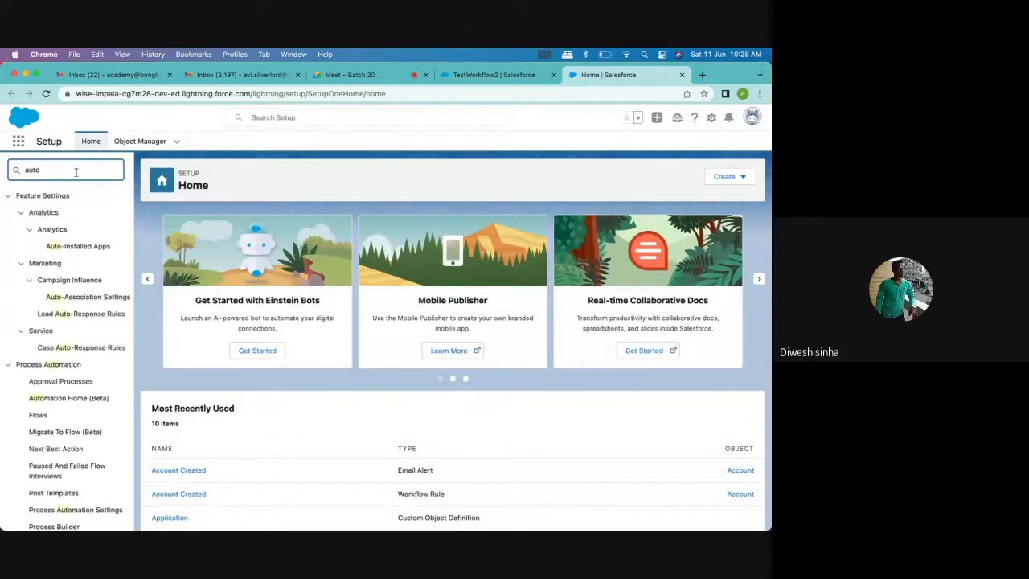
scroll(94, 424, "down", 2)
scroll(94, 424, "down", 3)
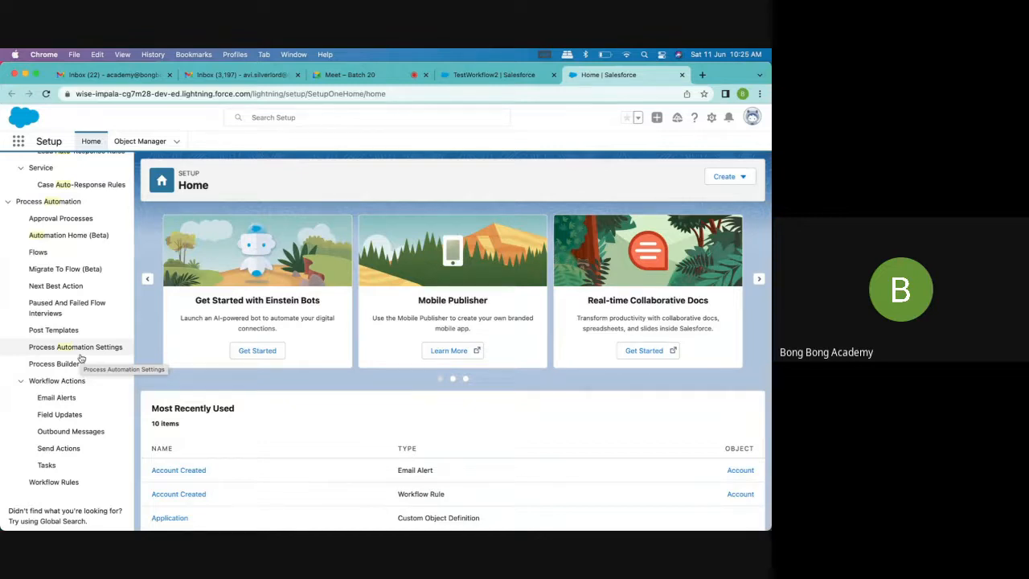
scroll(88, 379, "down", 1)
scroll(88, 379, "up", 1)
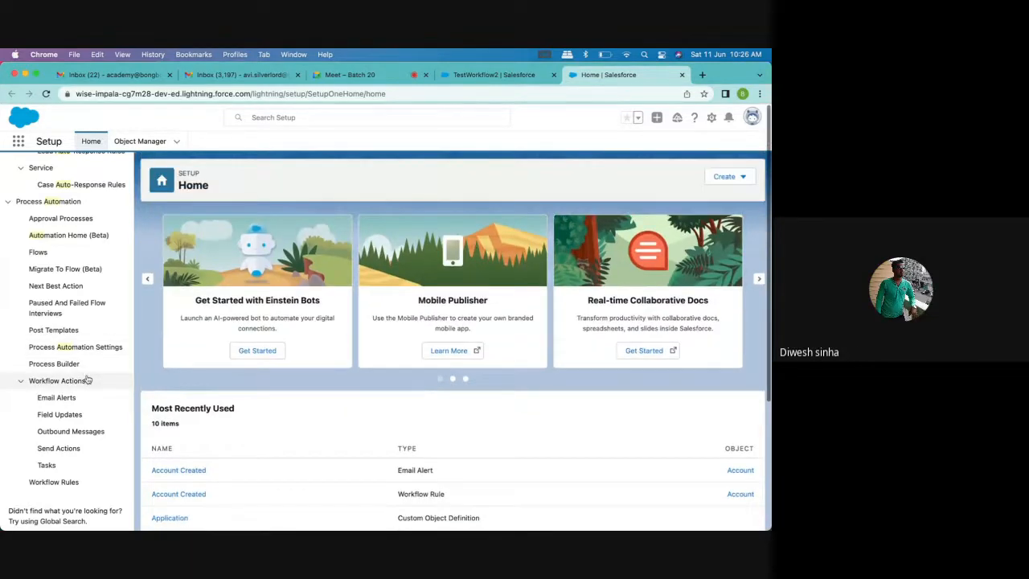
Open Process Builder and start a new process, continuing in Process Builder instead of Flow Builder
scroll(88, 379, "up", 3)
scroll(88, 379, "down", 3)
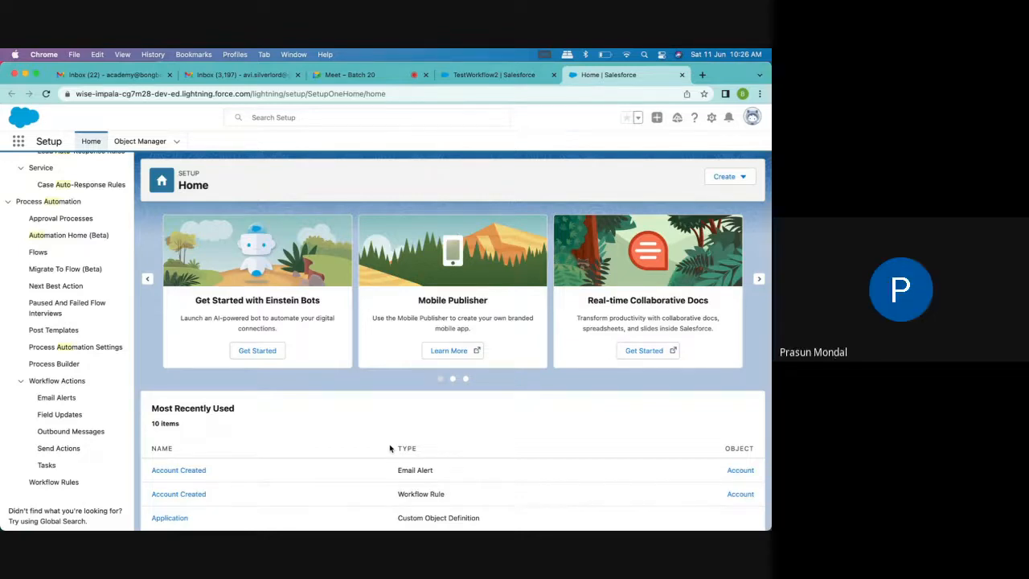
left_click(61, 368)
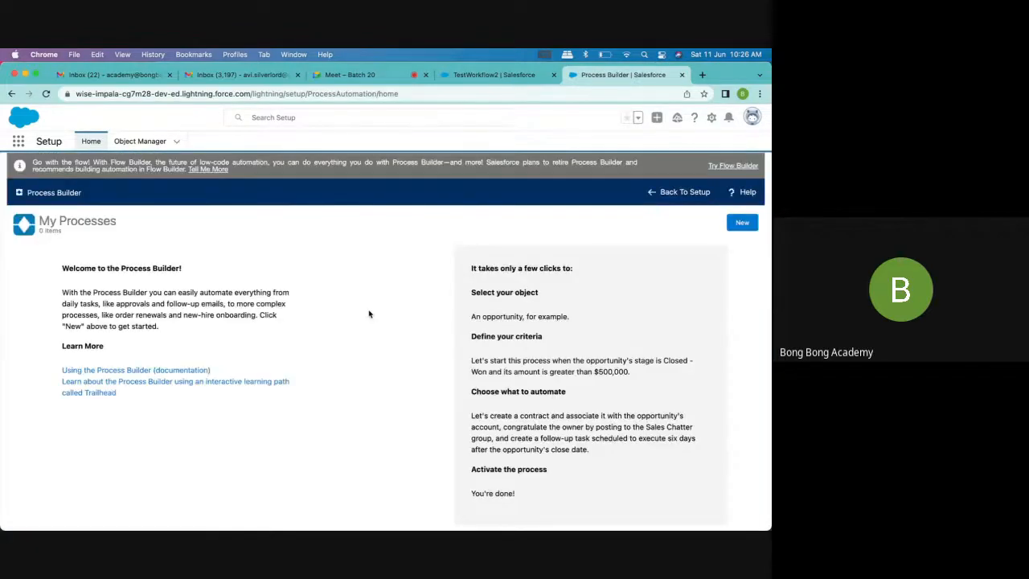
left_click(742, 222)
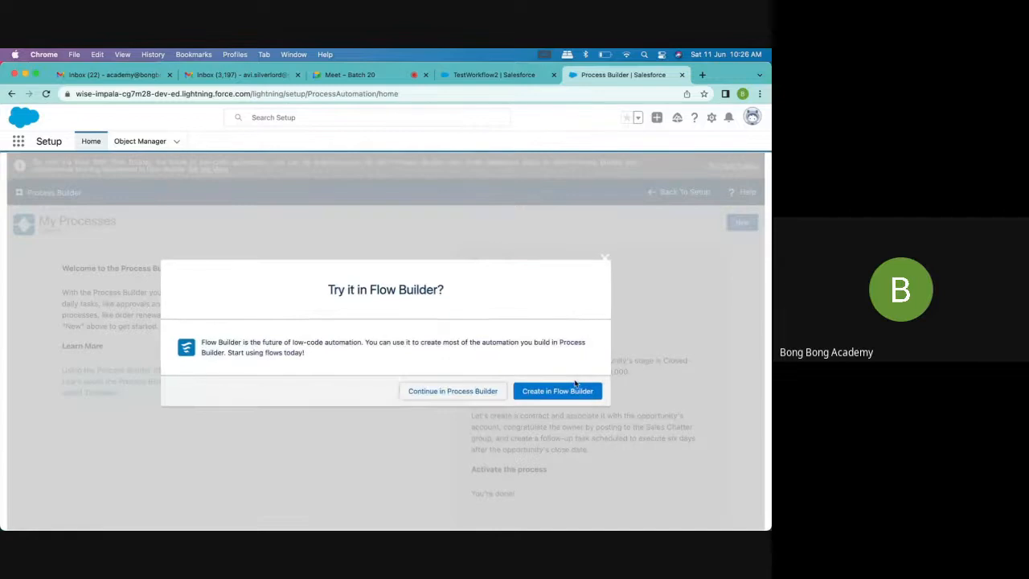
left_click(441, 393)
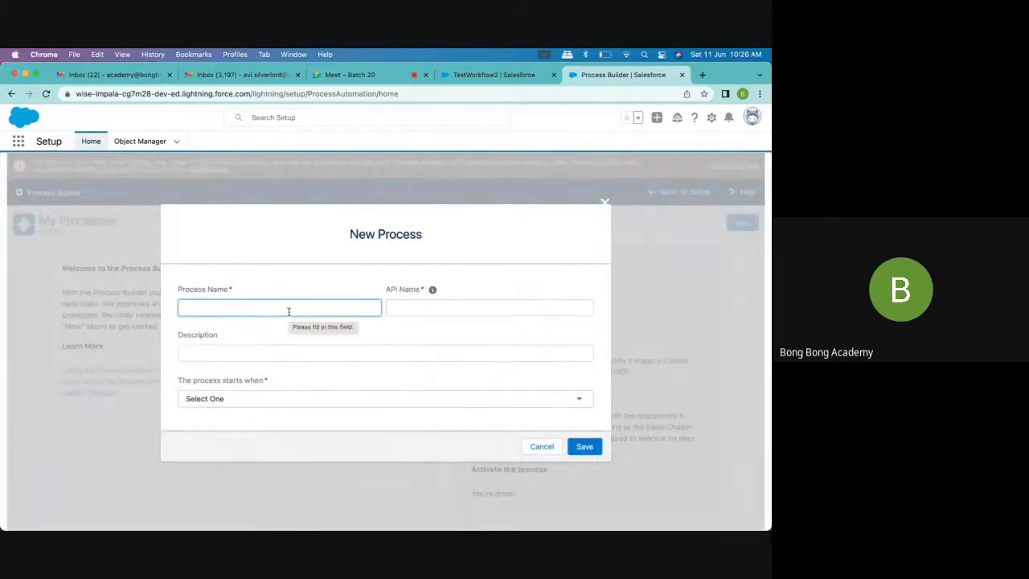
Name the new process AutoContact, set it to start when a record changes, and save it
type("Account")
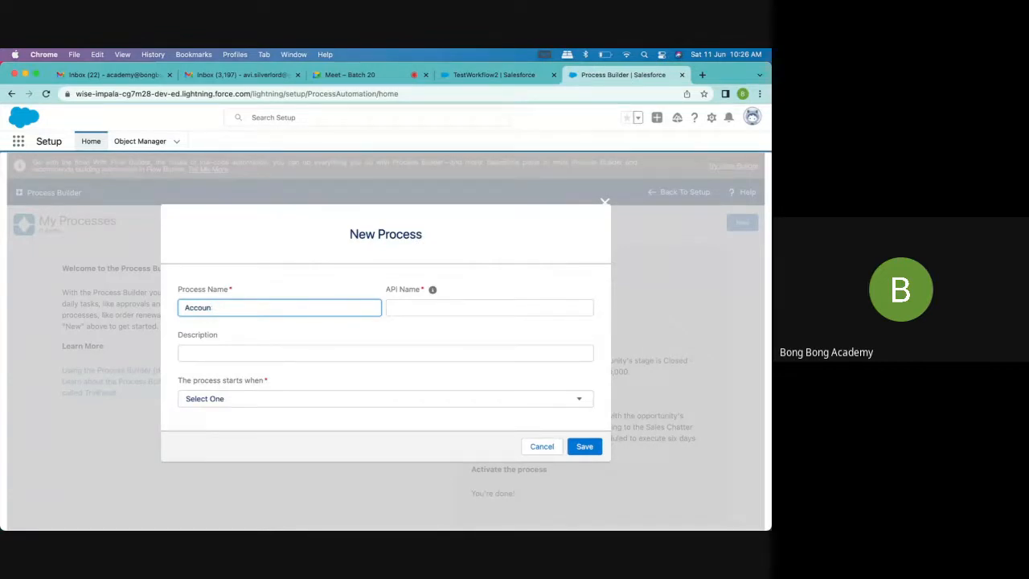
key("BackSpace")
key("BackSpace")
key("BackSpace")
key("BackSpace")
key("BackSpace")
type("utoContact")
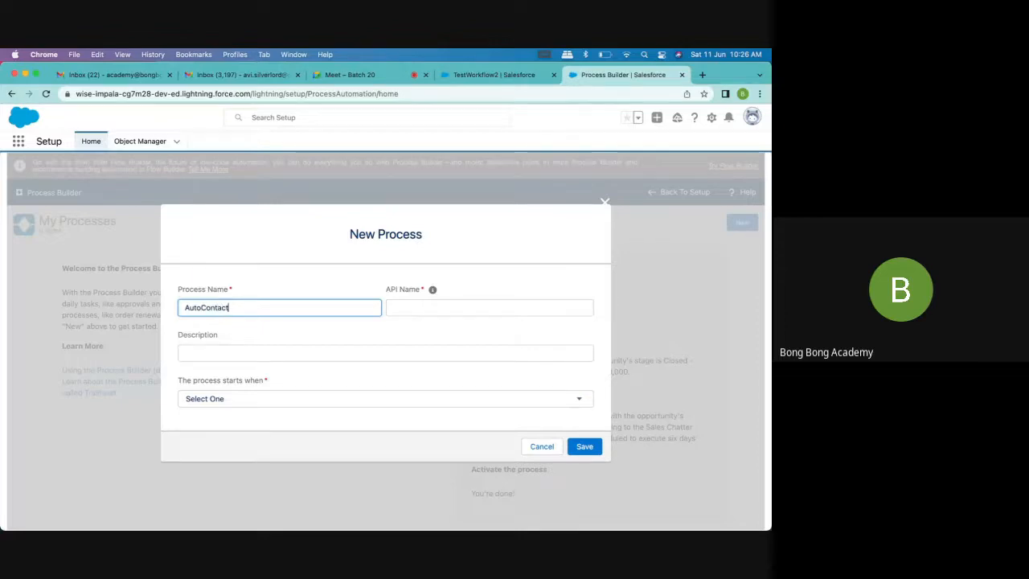
left_click(485, 309)
left_click(251, 398)
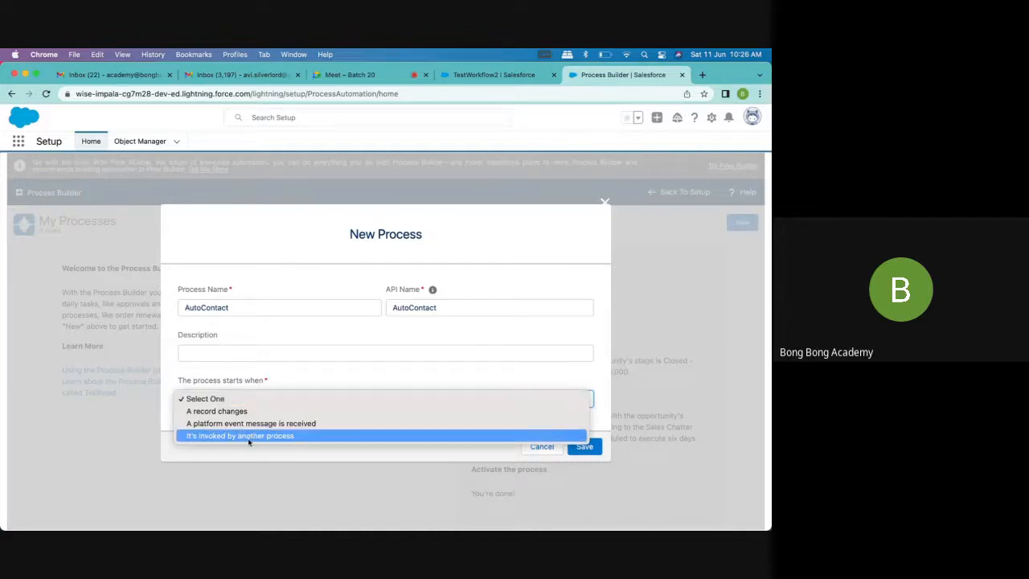
left_click(240, 413)
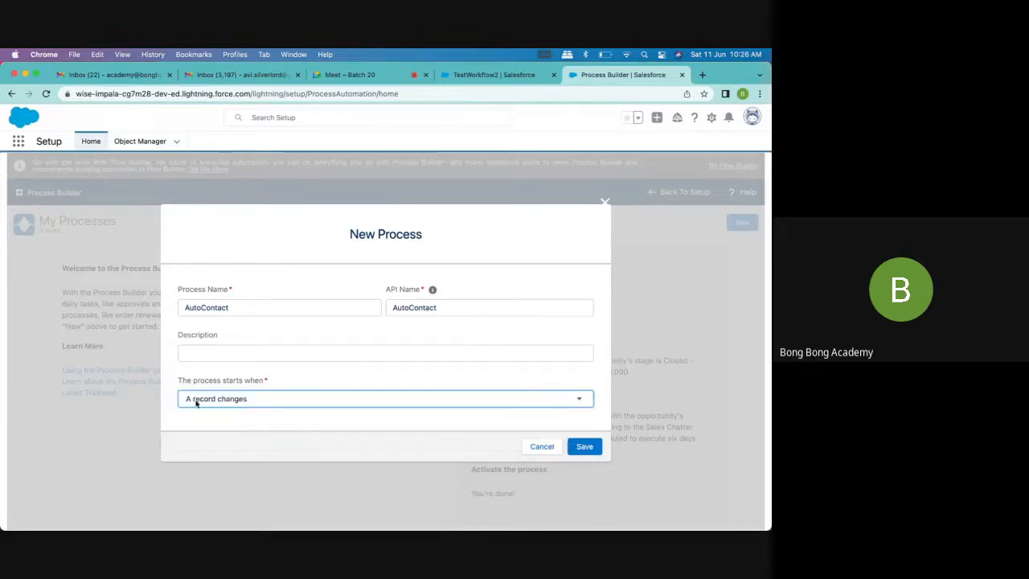
left_click(577, 443)
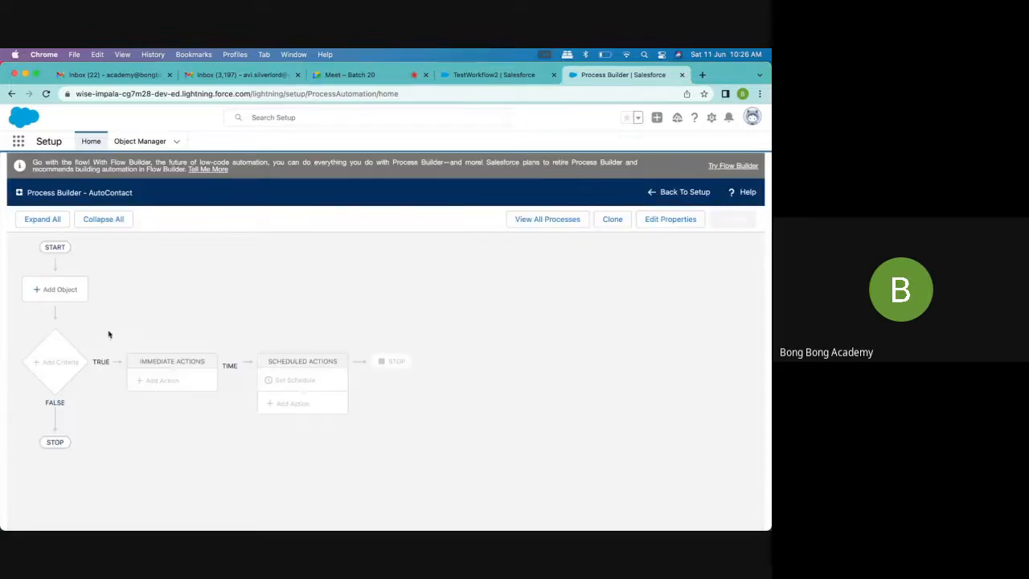
Set Account as the process's object, start it only when a record is created, and save the object settings
left_click(69, 294)
left_click(442, 302)
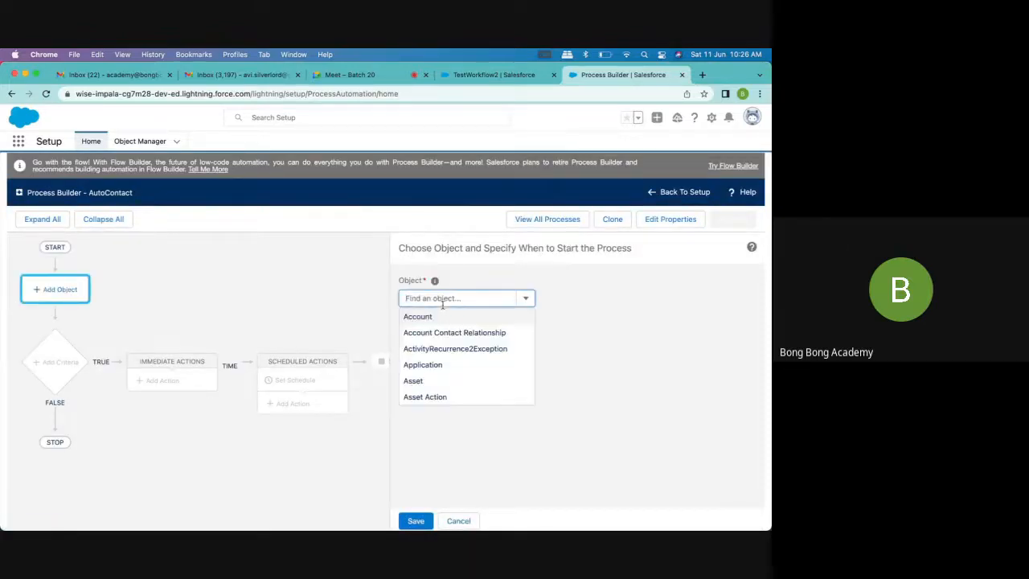
left_click(430, 317)
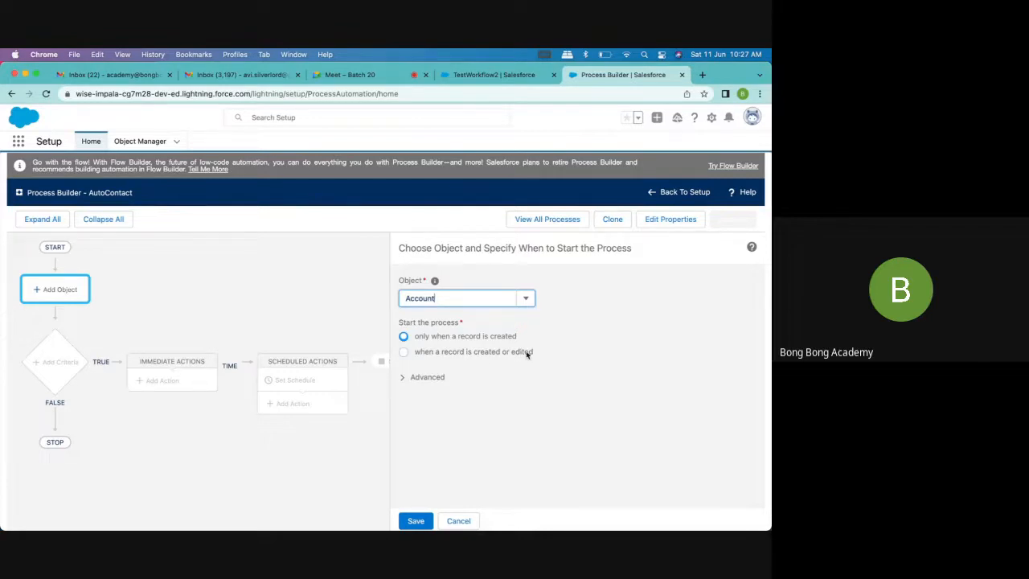
left_click(403, 378)
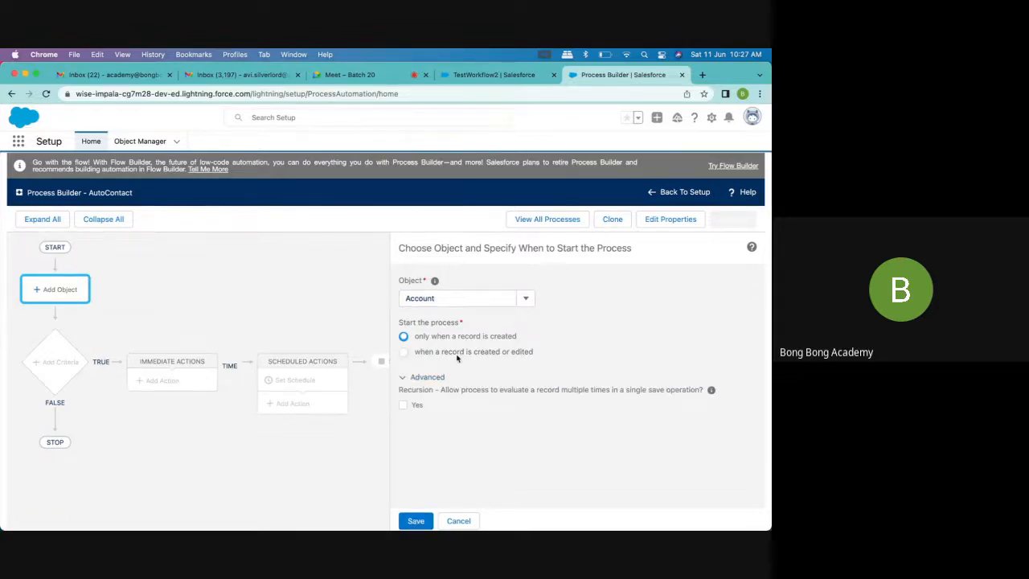
left_click(404, 353)
left_click(414, 337)
left_click(415, 523)
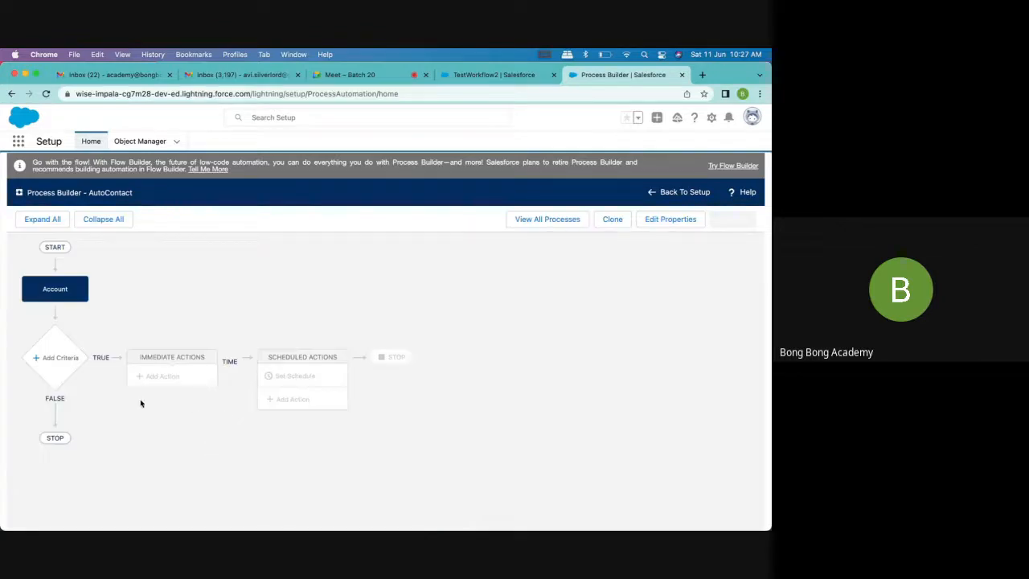
Add a criteria node below the Account object and name it Account is Active
left_click(54, 358)
left_click(369, 297)
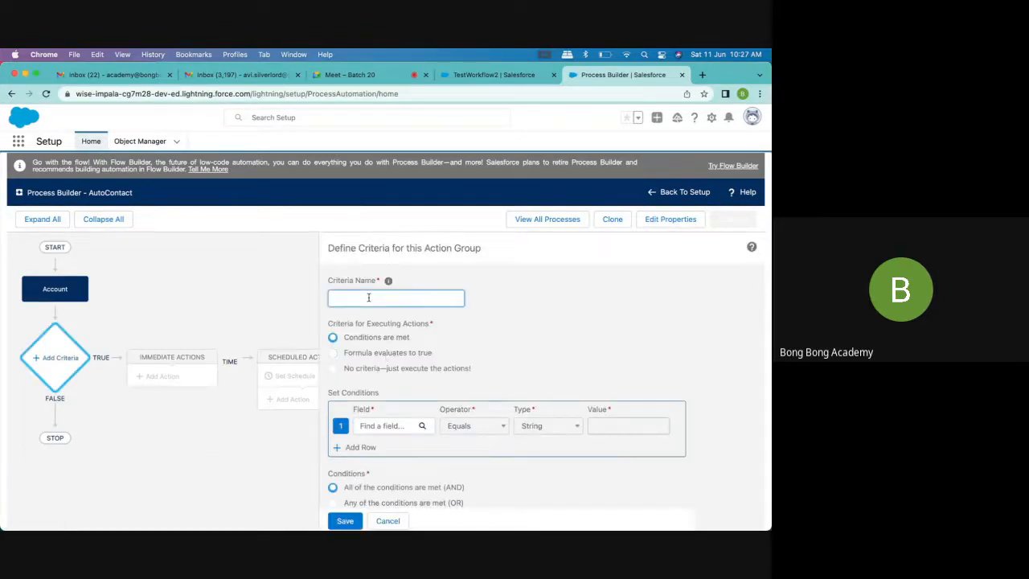
type("Ac")
key("BackSpace")
key("BackSpace")
scroll(383, 360, "down", 1)
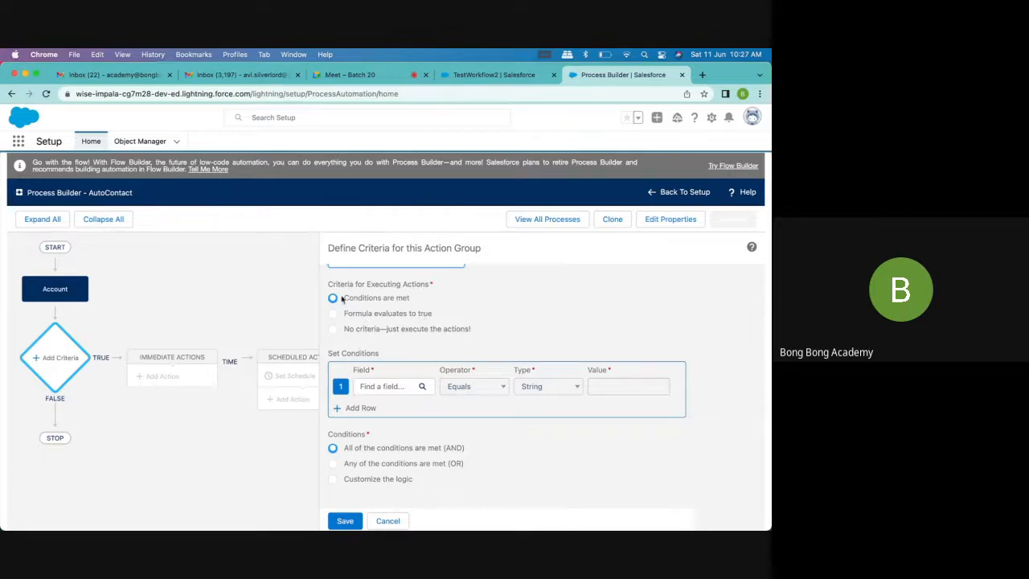
Define the first condition so that the Account's Active field equals the picklist value Yes
left_click(363, 388)
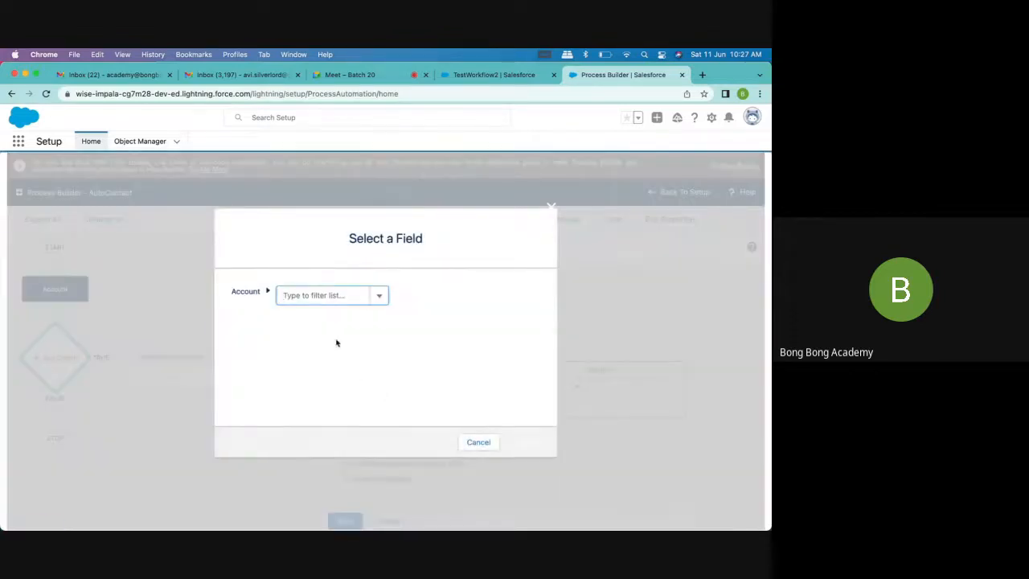
type("actu")
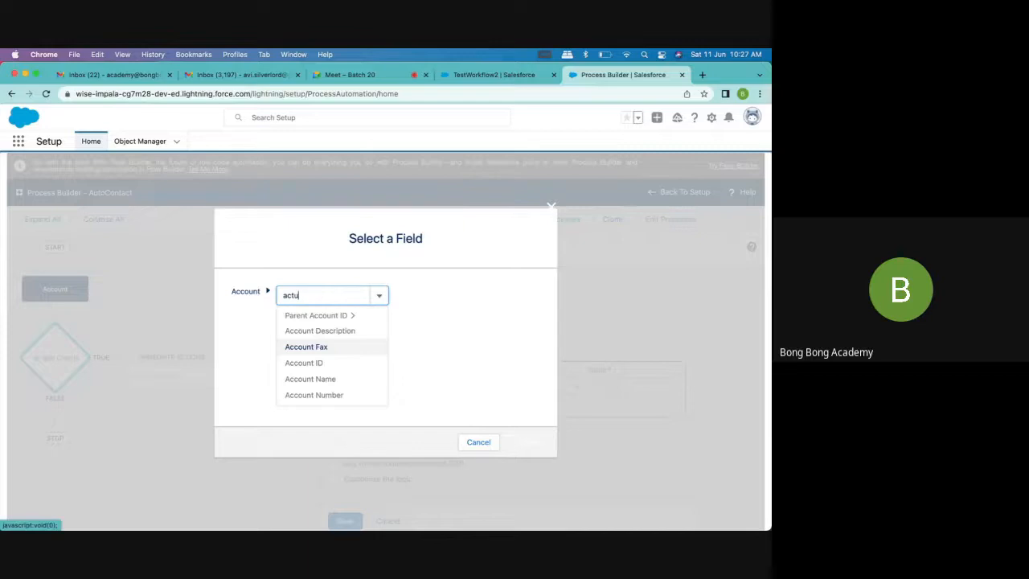
key("BackSpace")
type("ive")
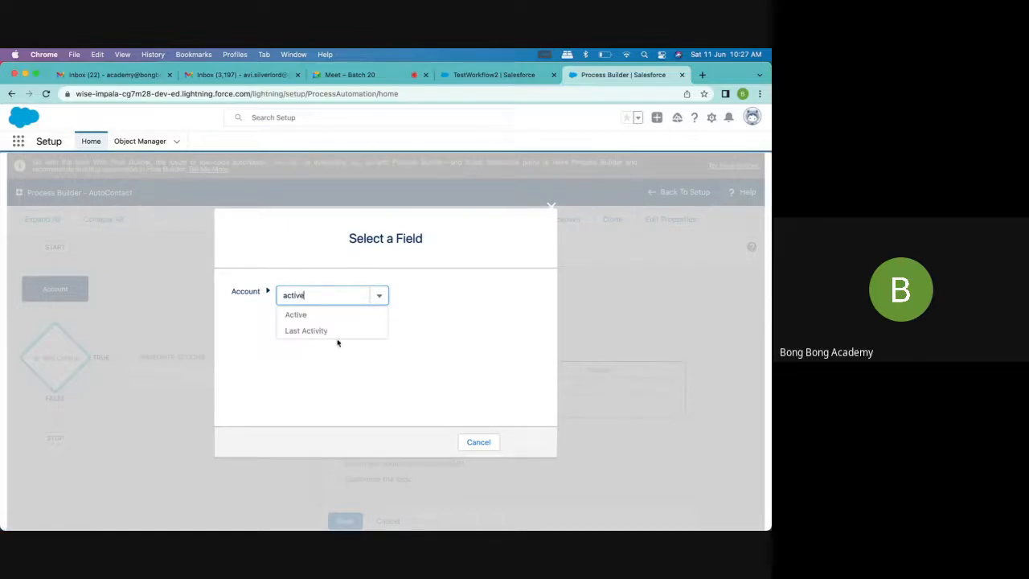
left_click(330, 321)
left_click(523, 439)
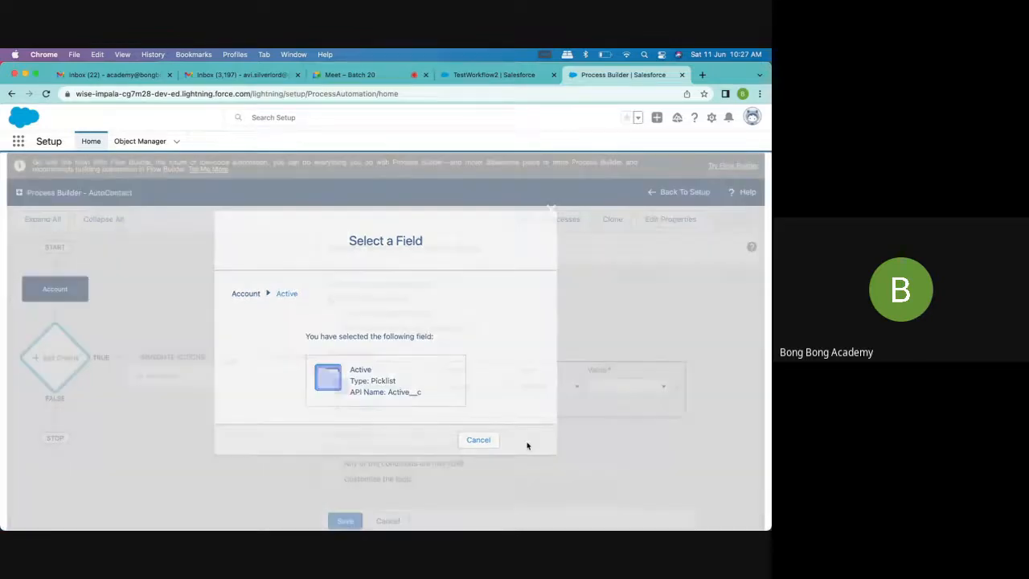
left_click(619, 386)
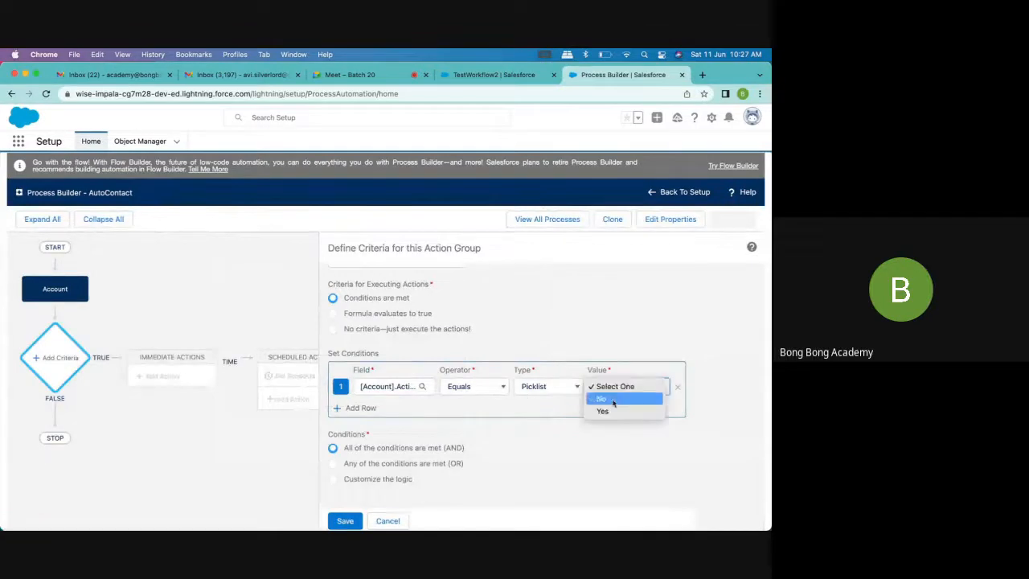
left_click(609, 412)
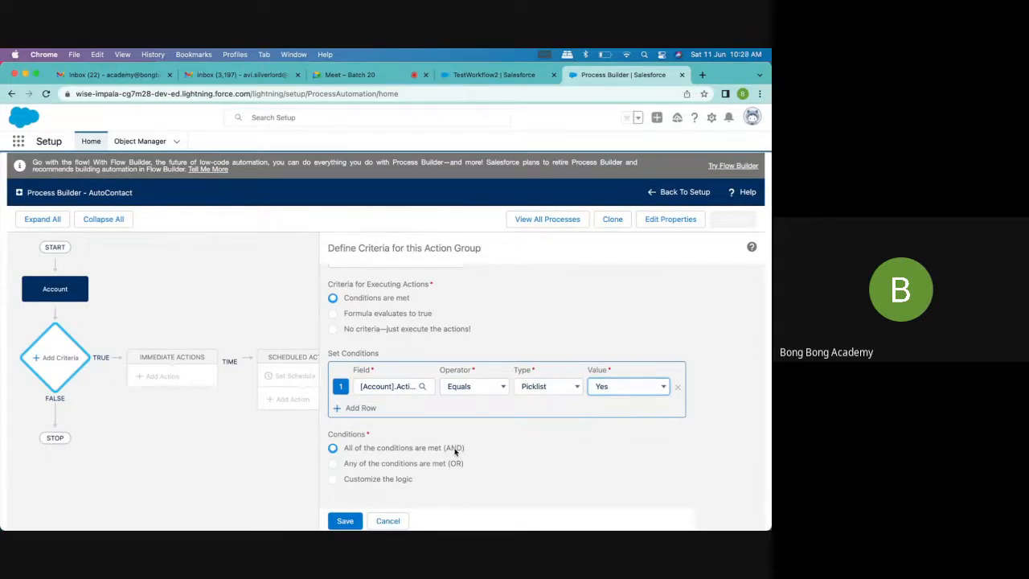
Require all of the conditions to be met (AND) and save the criteria
left_click_drag(409, 464, 427, 464)
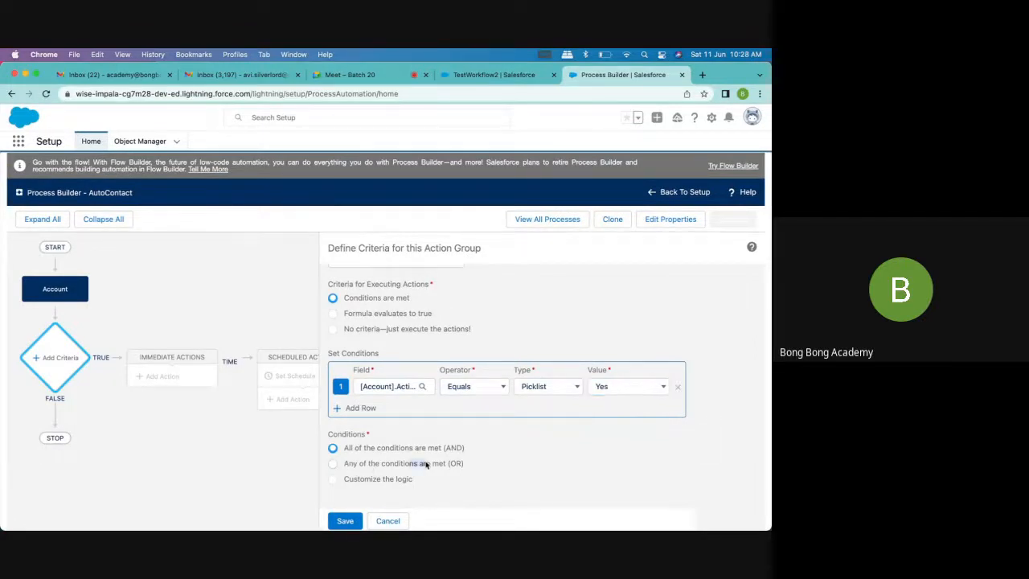
left_click(456, 464)
left_click(333, 447)
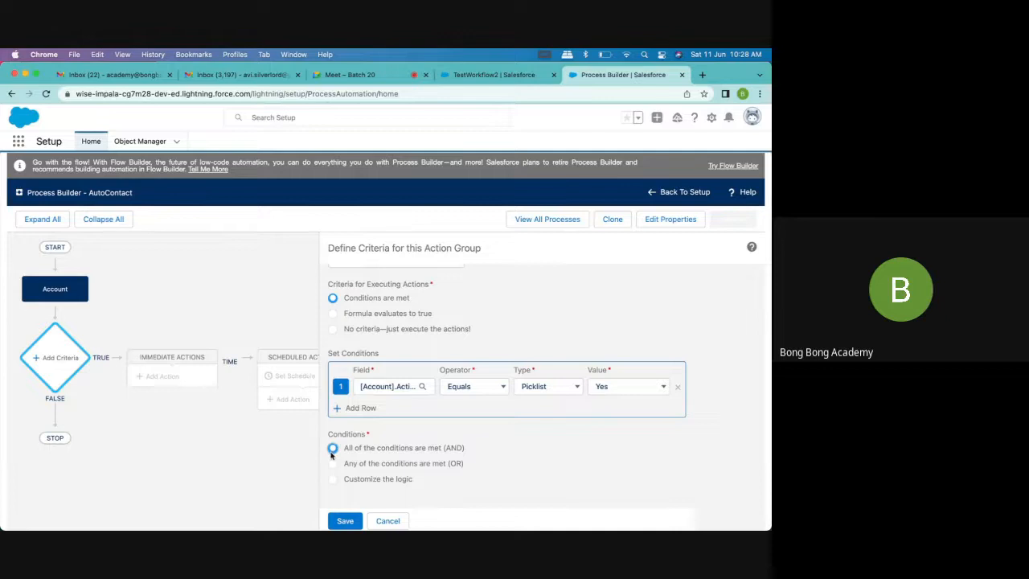
left_click(345, 522)
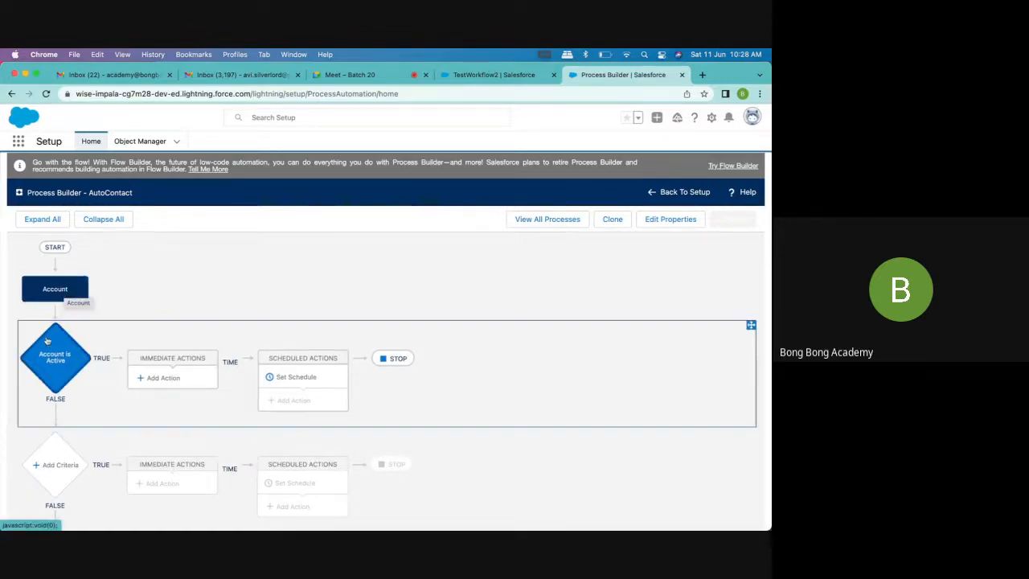
Add an immediate action of type Create a Record to the Account is Active criteria and name it Contact Create
left_click(164, 378)
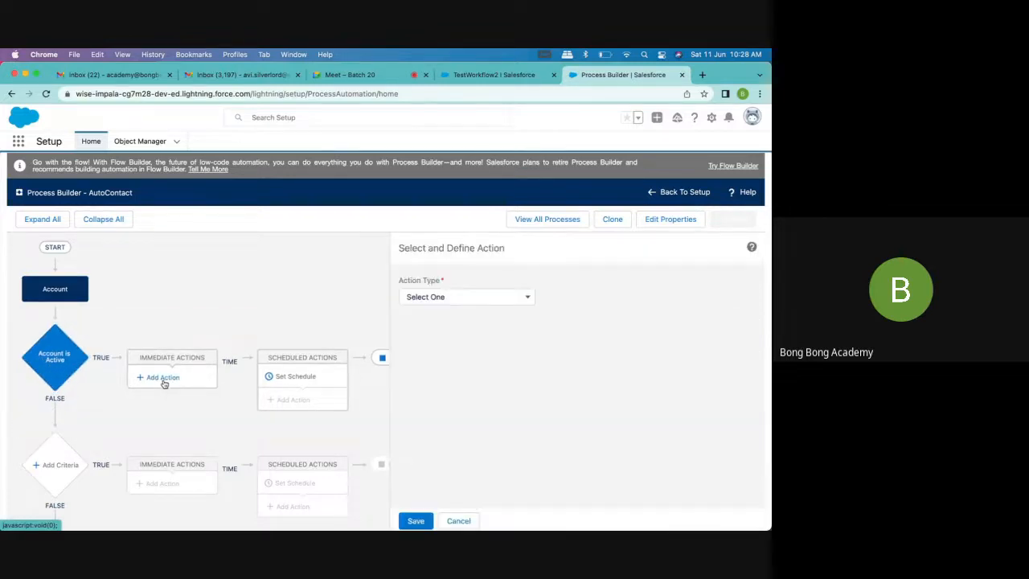
left_click(487, 299)
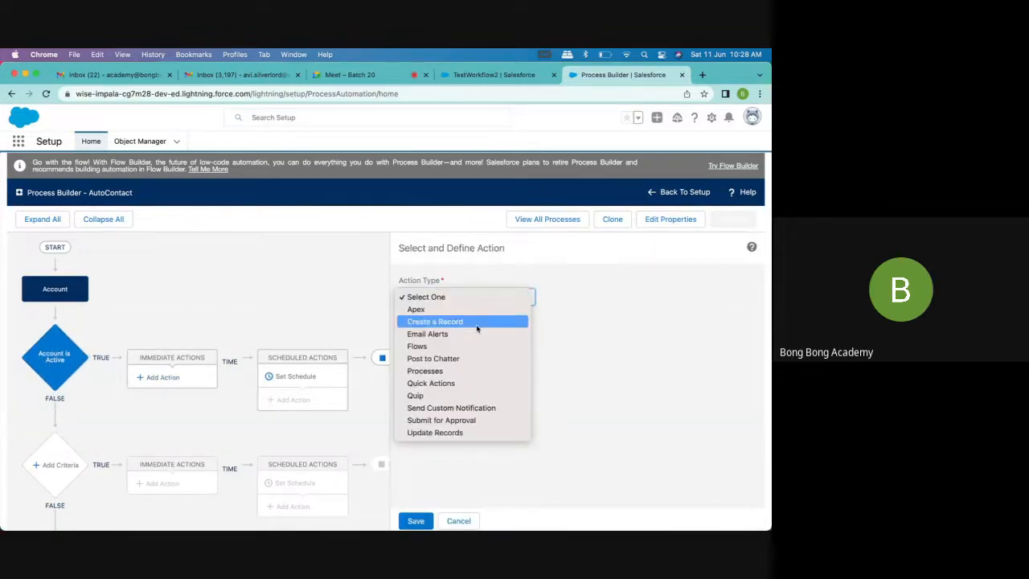
left_click(476, 324)
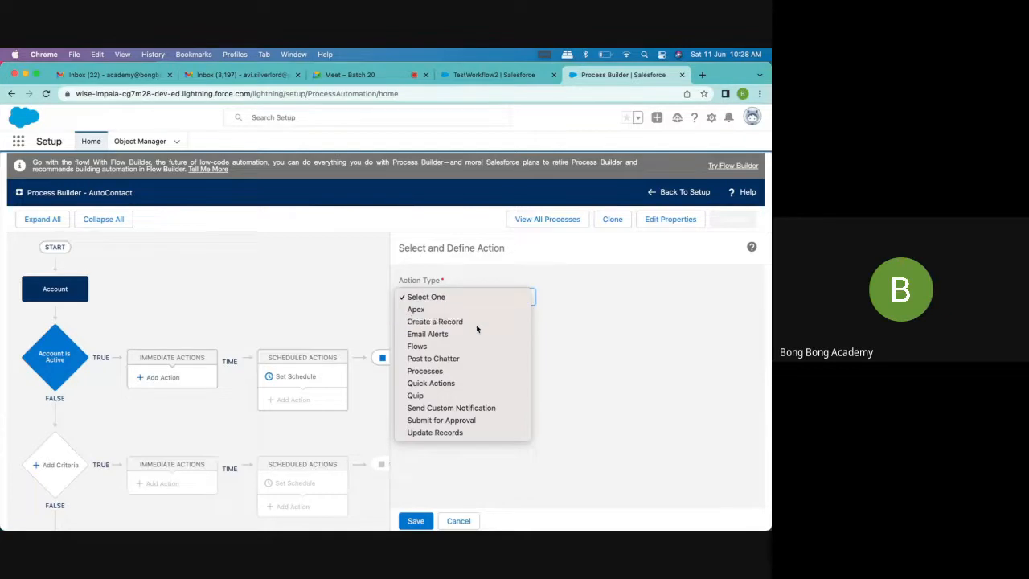
left_click(475, 337)
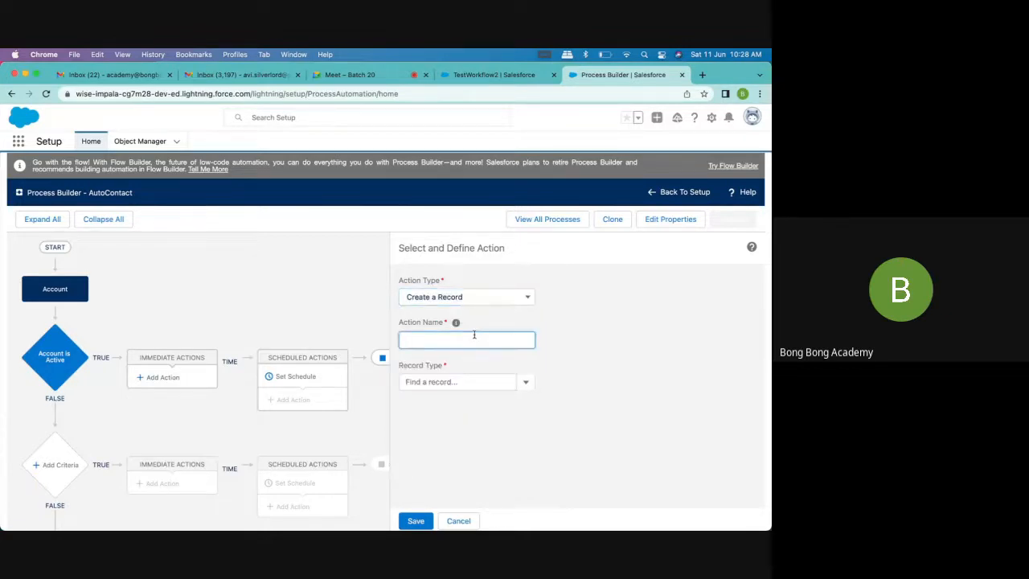
type("Contacc")
type("Create")
Choose Contact as the record type for the Contact Create action
left_click(489, 381)
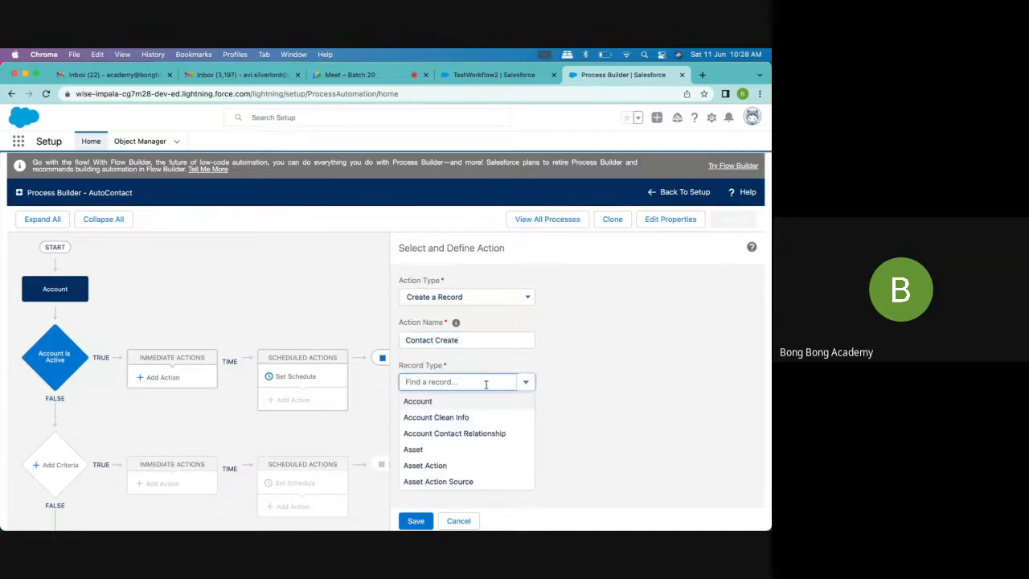
type("conto")
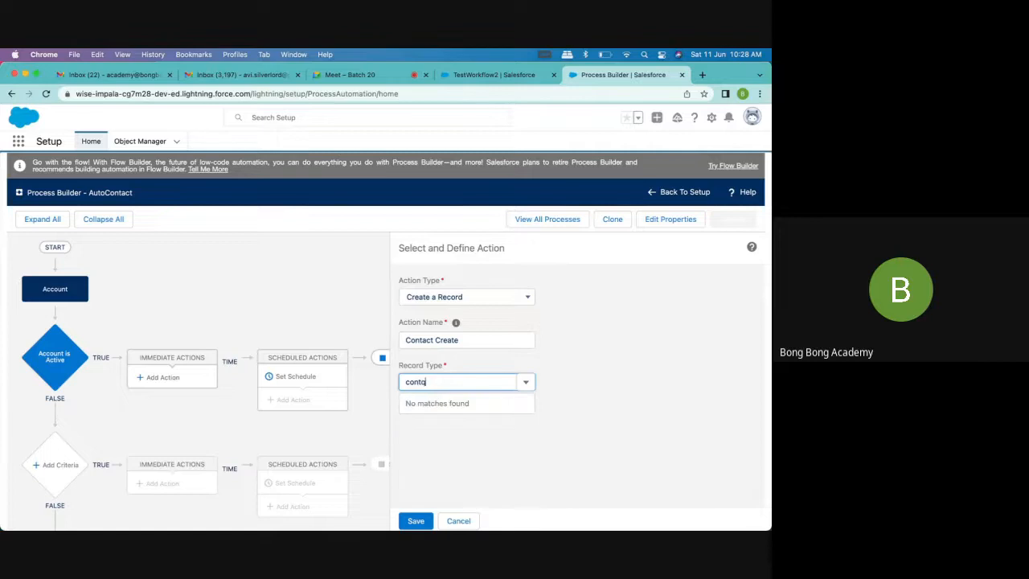
key("BackSpace")
type("a")
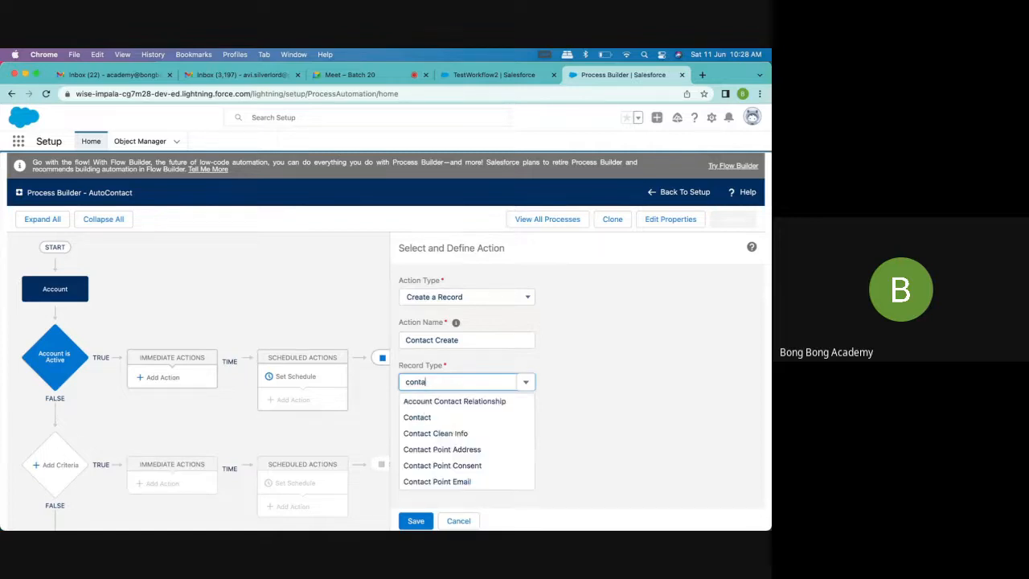
left_click(448, 417)
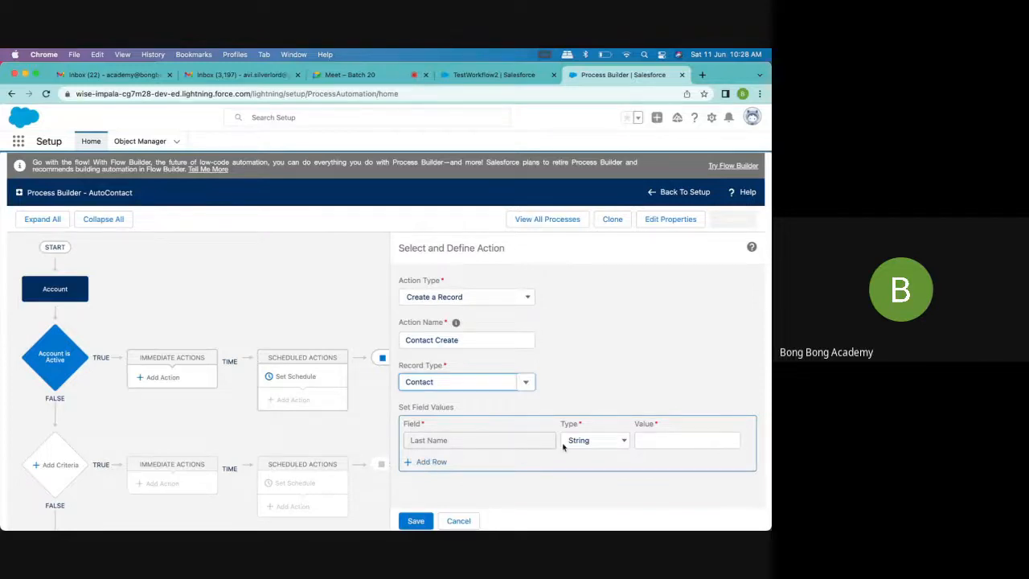
Set the contact's Last Name value to a field reference to the Account Name
left_click(651, 438)
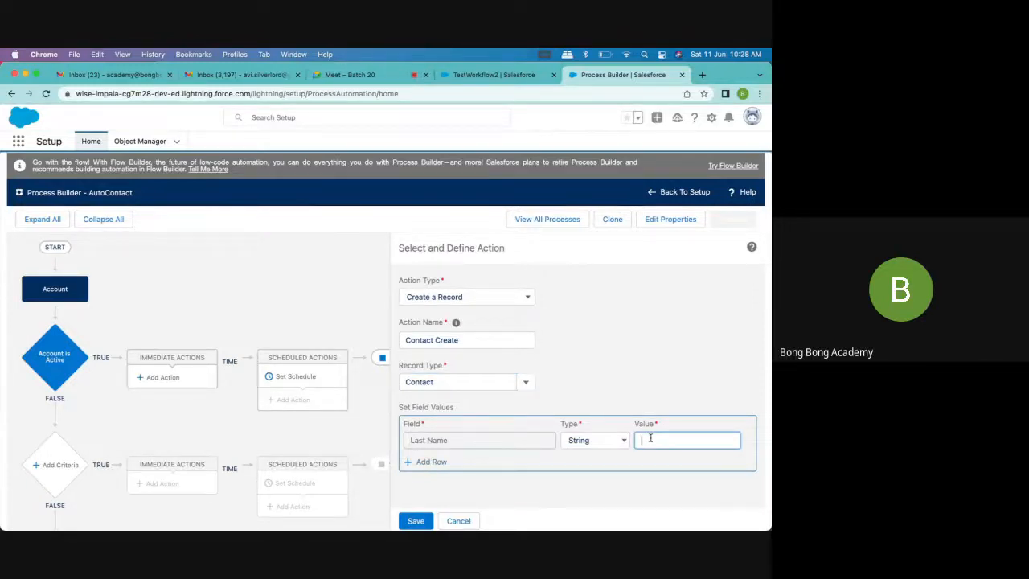
left_click(608, 443)
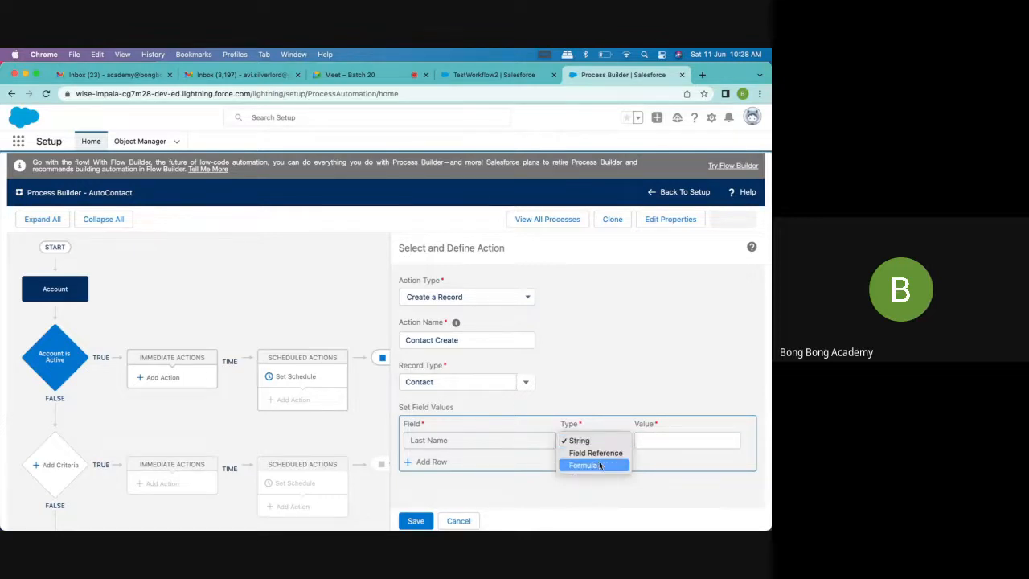
left_click(599, 457)
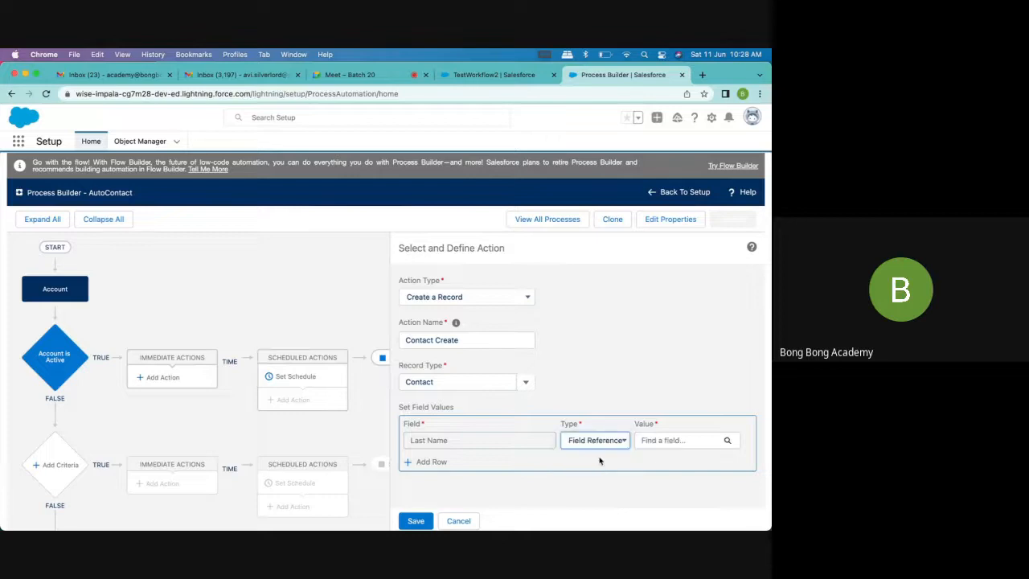
left_click(666, 446)
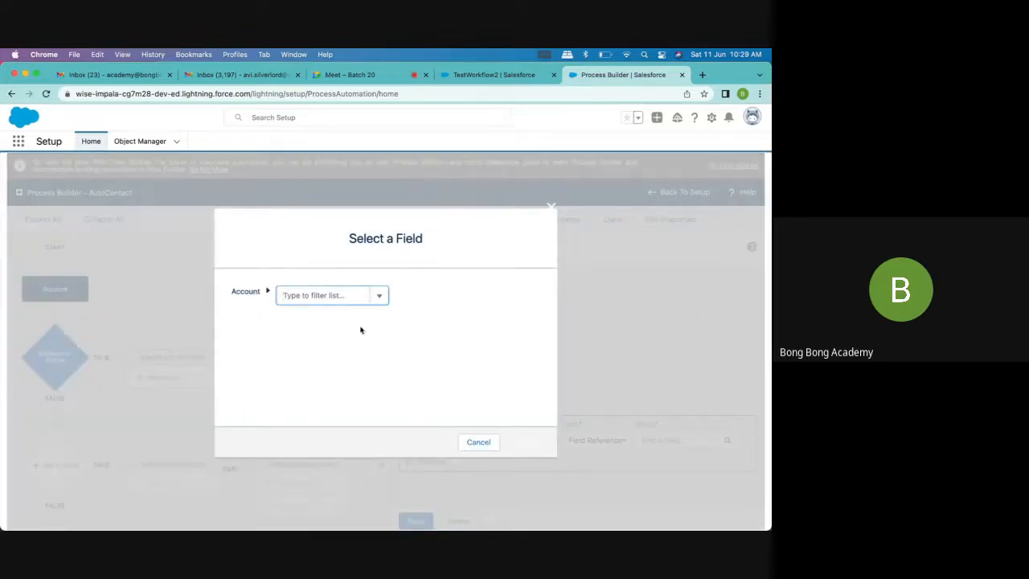
type("name")
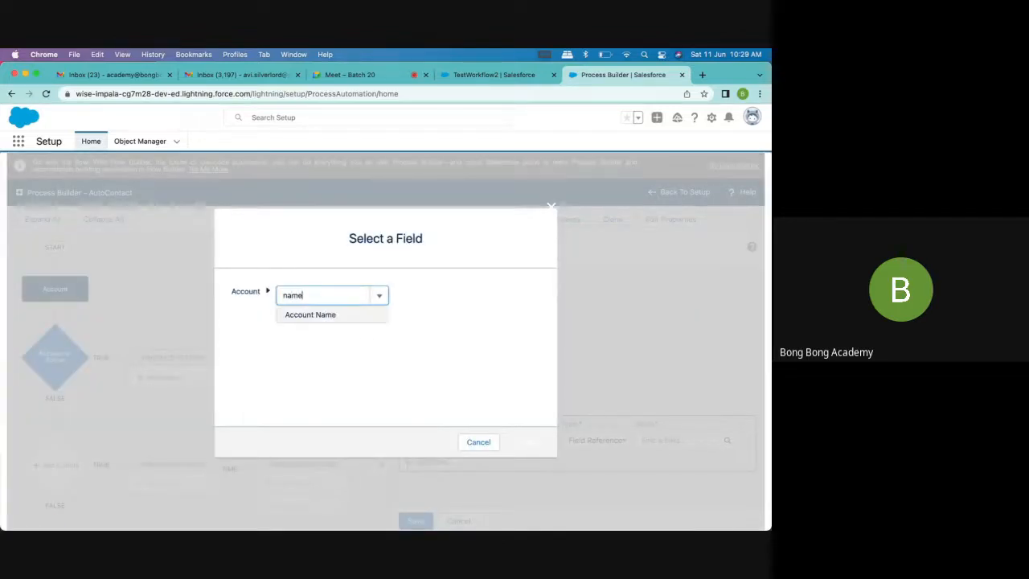
left_click(306, 313)
left_click(529, 443)
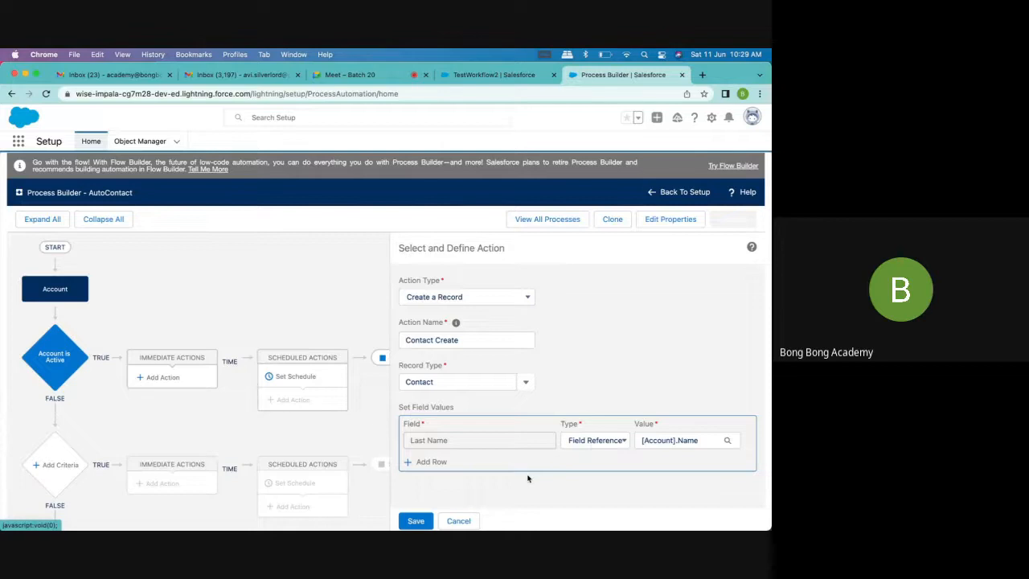
Add a field row that sets the contact's First Name to the string Auto
scroll(479, 468, "down", 1)
left_click(479, 467)
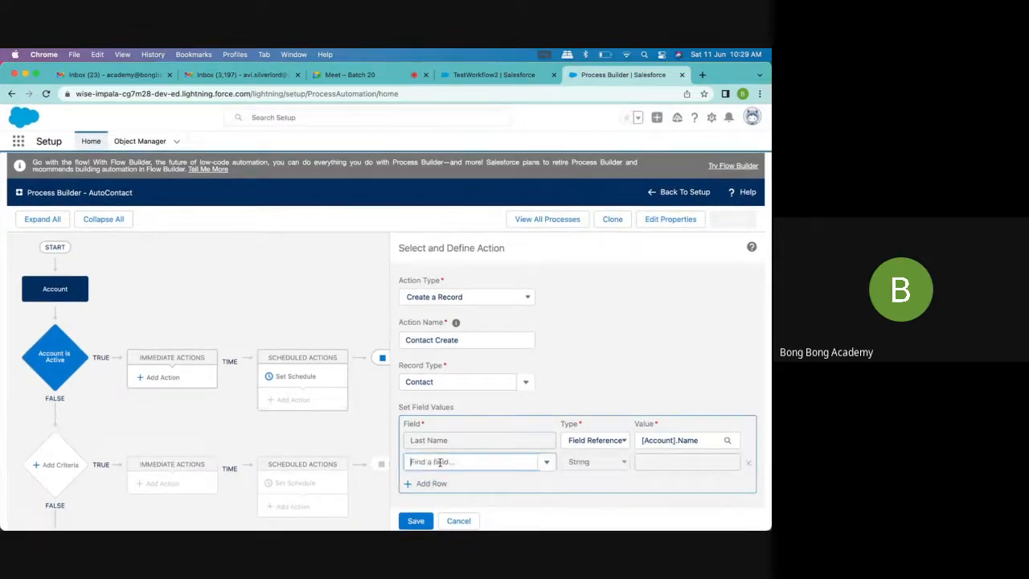
type("Firs")
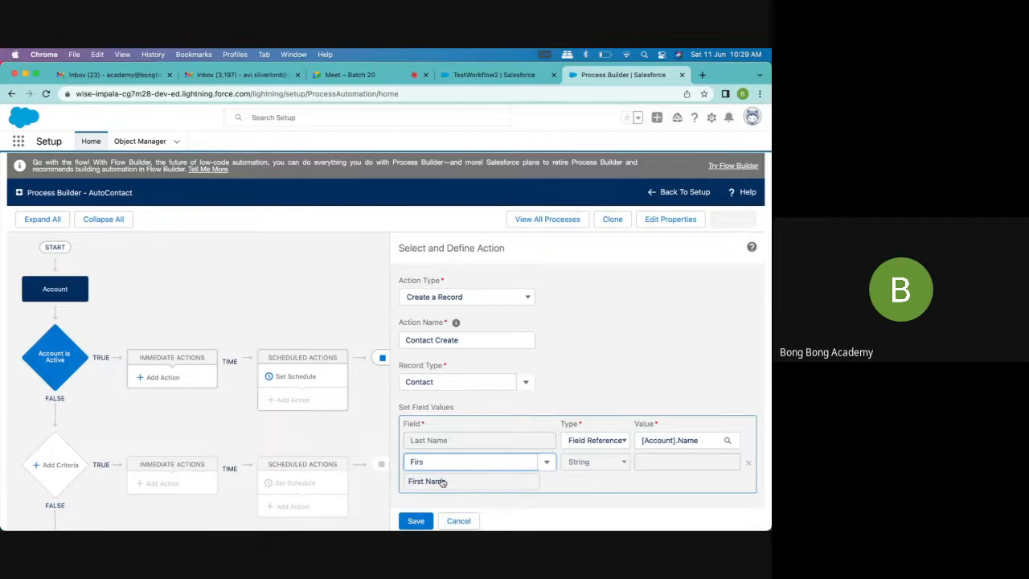
left_click(431, 481)
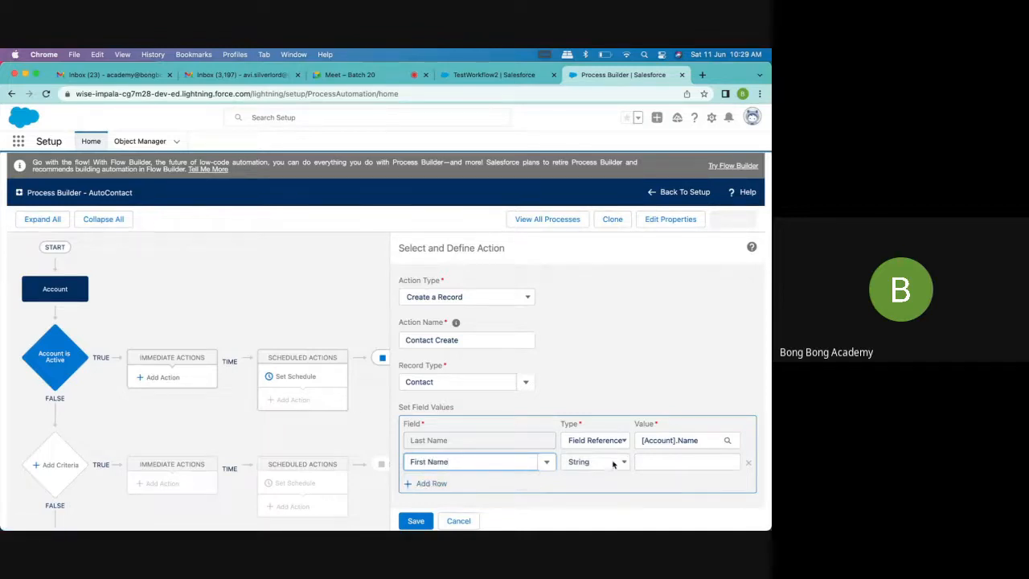
left_click(650, 459)
type("Auto")
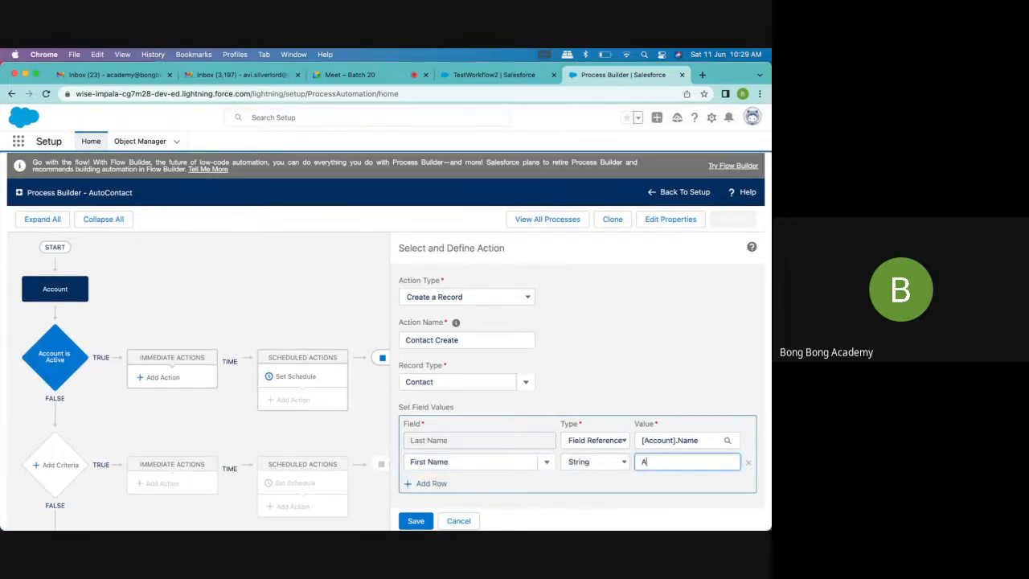
left_click(630, 485)
Add a field row that sets the contact's Account ID to a field reference to the account's own Account ID
scroll(628, 483, "down", 1)
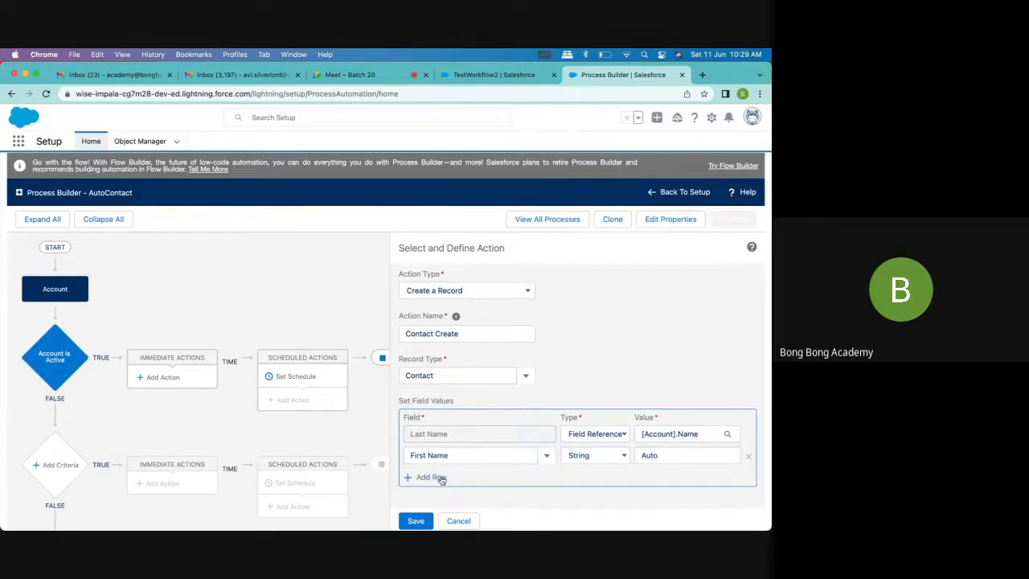
scroll(493, 479, "down", 1)
scroll(493, 479, "up", 1)
left_click(427, 476)
left_click(429, 477)
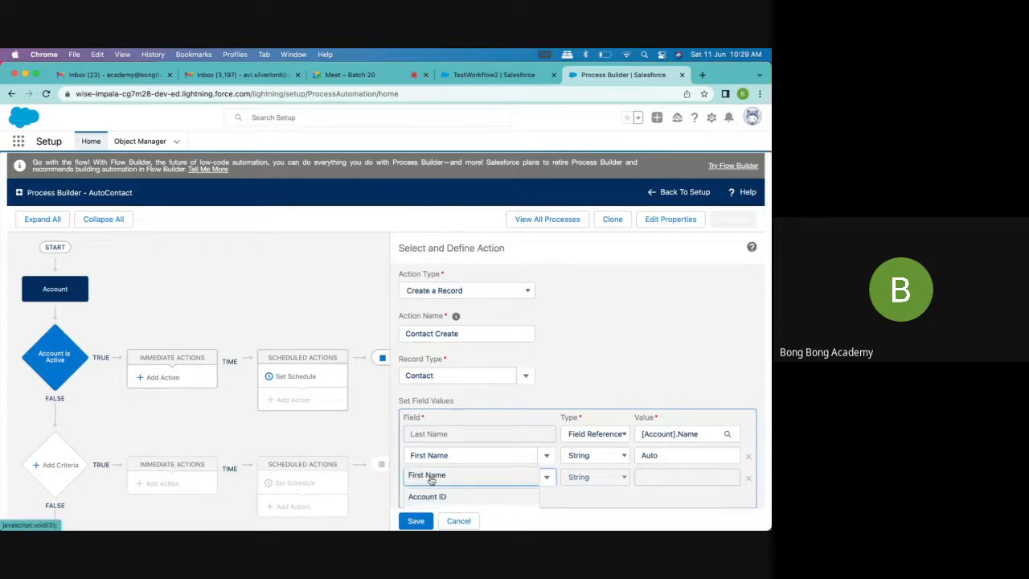
left_click(440, 498)
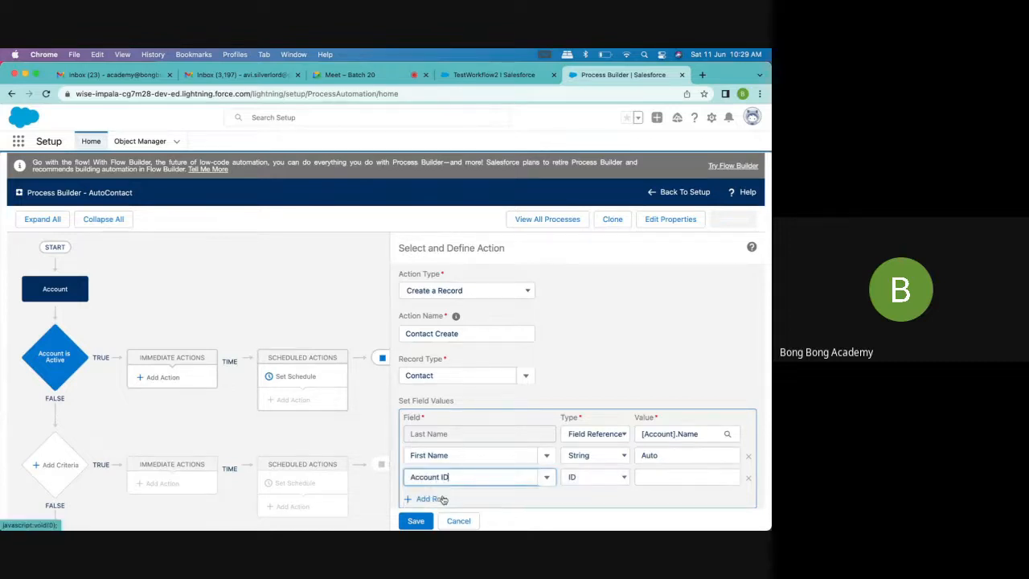
left_click(595, 480)
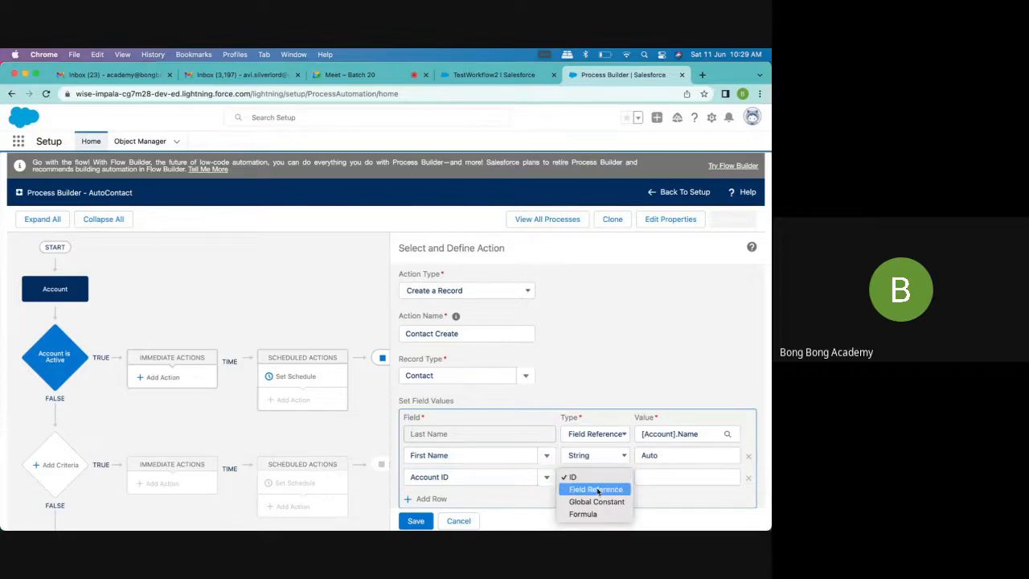
left_click(597, 490)
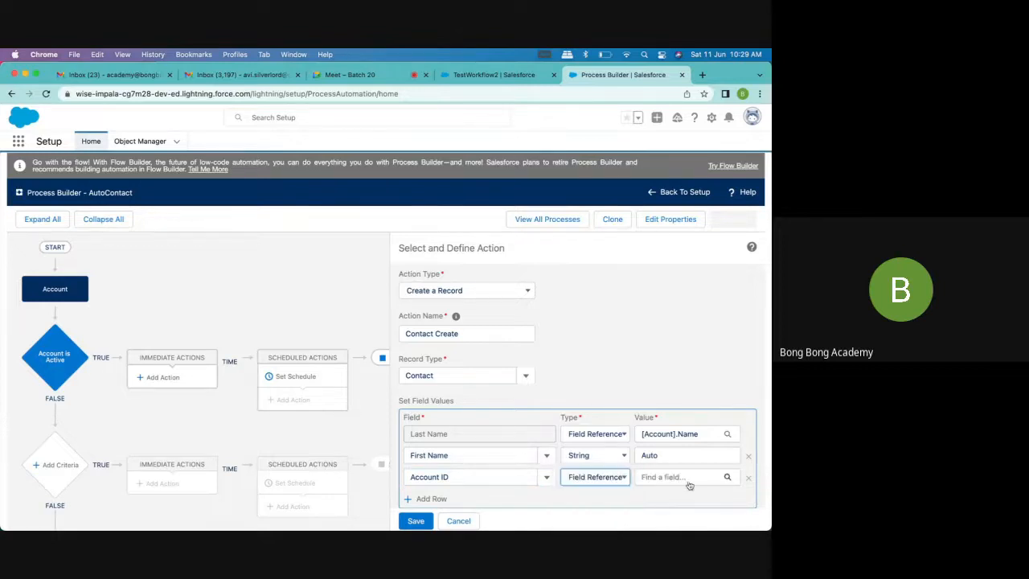
left_click(688, 477)
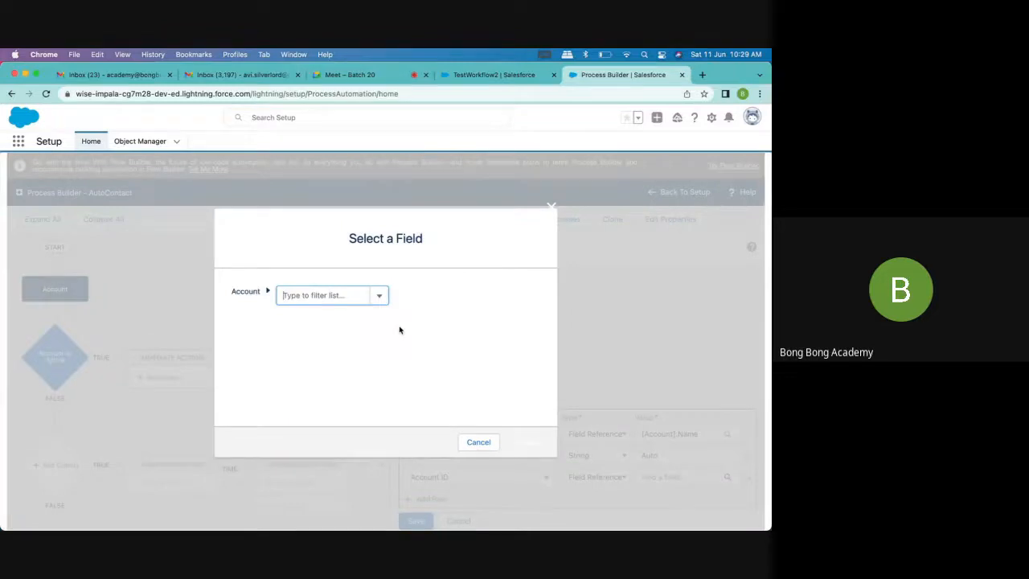
type("id")
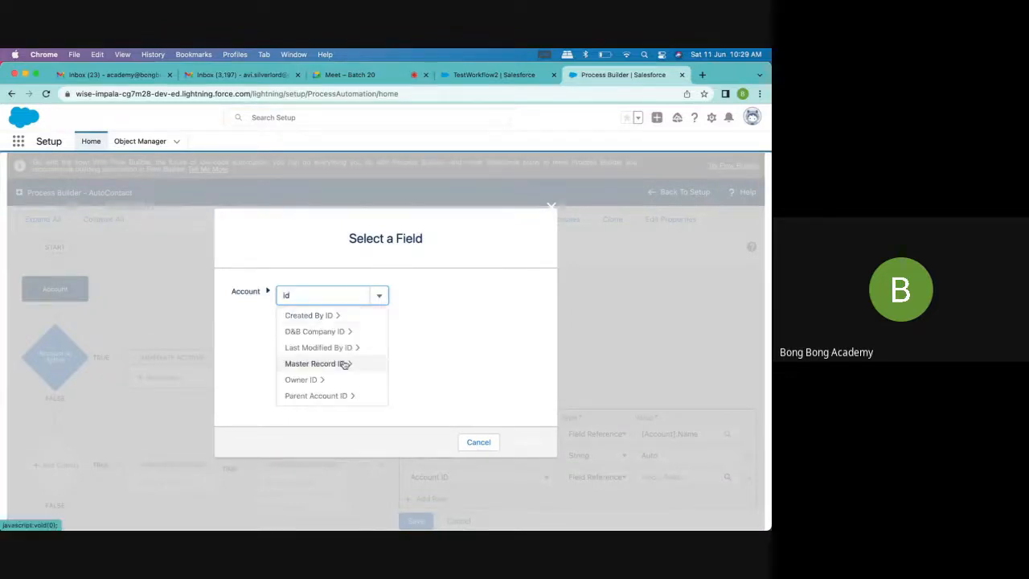
scroll(344, 364, "up", 1)
left_click(315, 316)
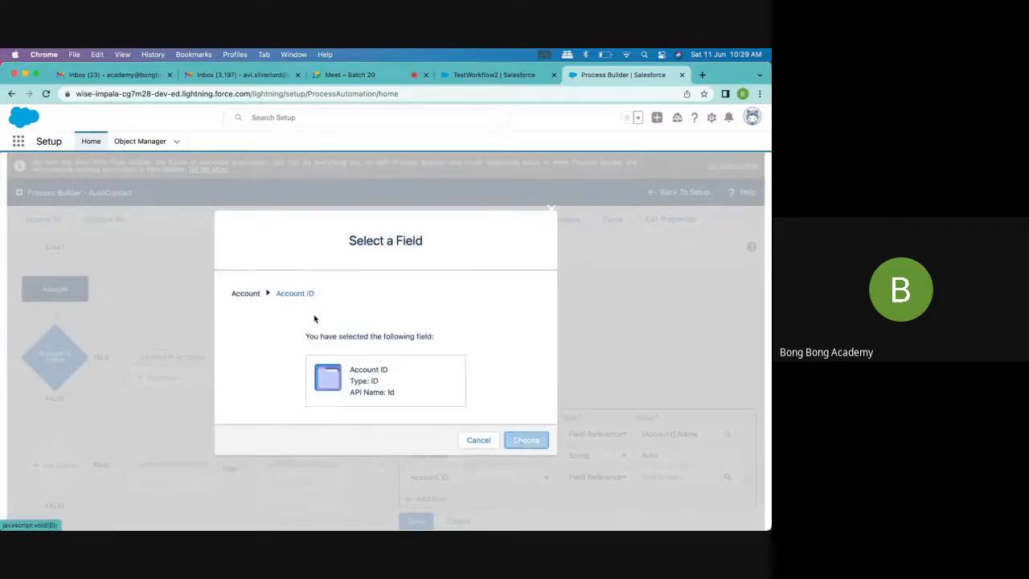
left_click(528, 440)
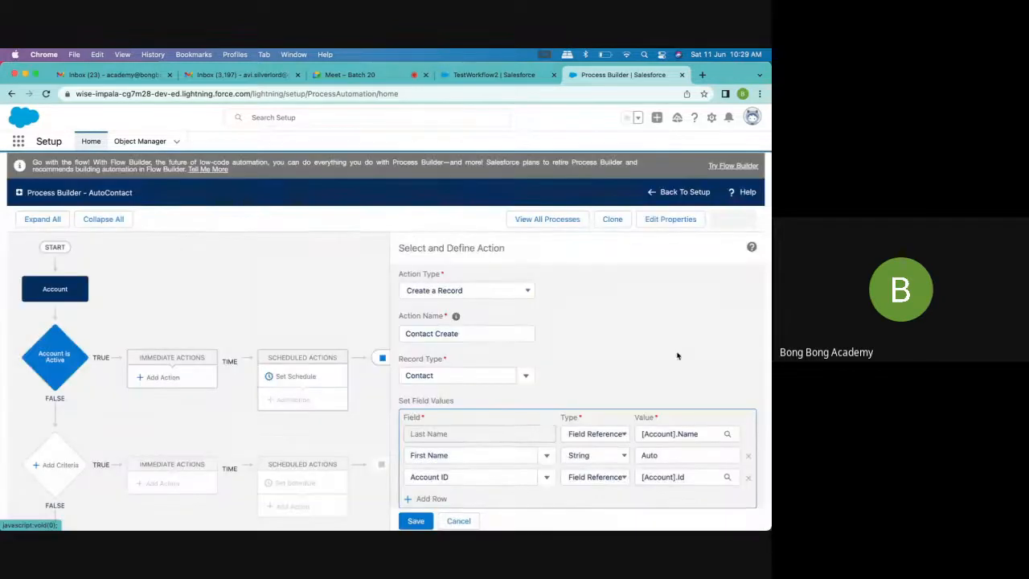
Change the Last Name value type to Formula and insert the Account Name field into the formula
scroll(596, 481, "down", 1)
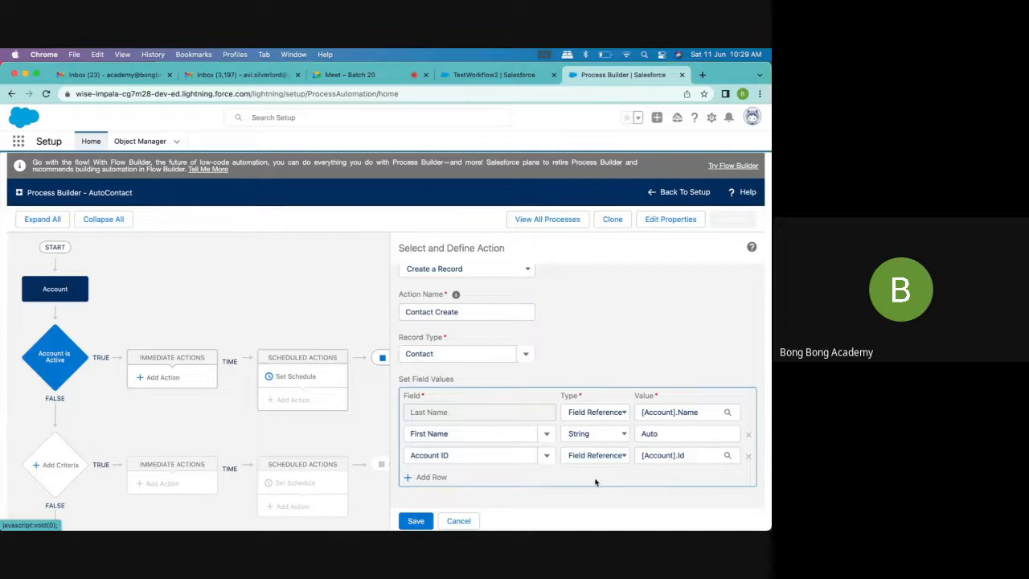
left_click(592, 408)
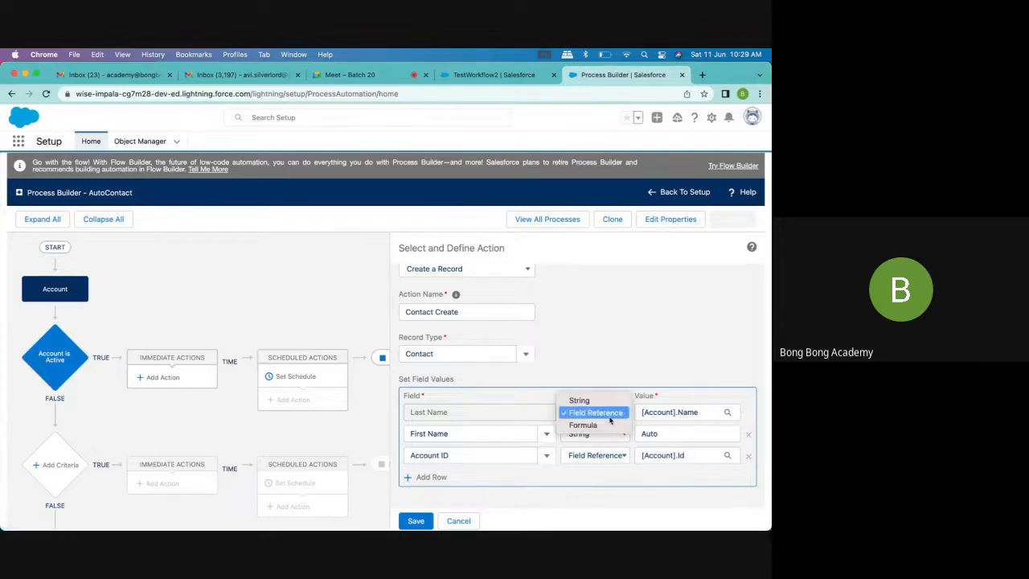
left_click(594, 426)
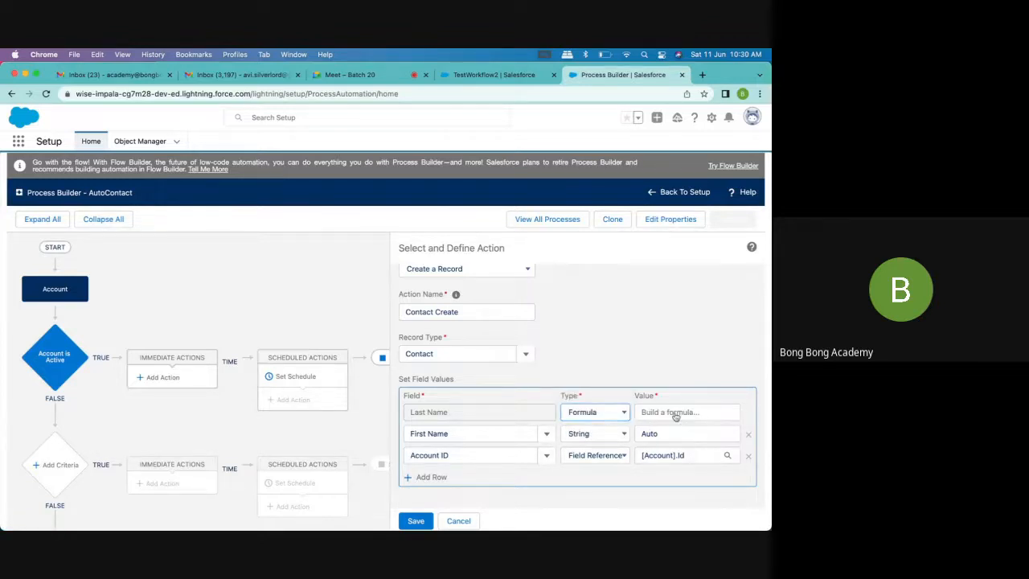
left_click(683, 413)
scroll(552, 495, "down", 2)
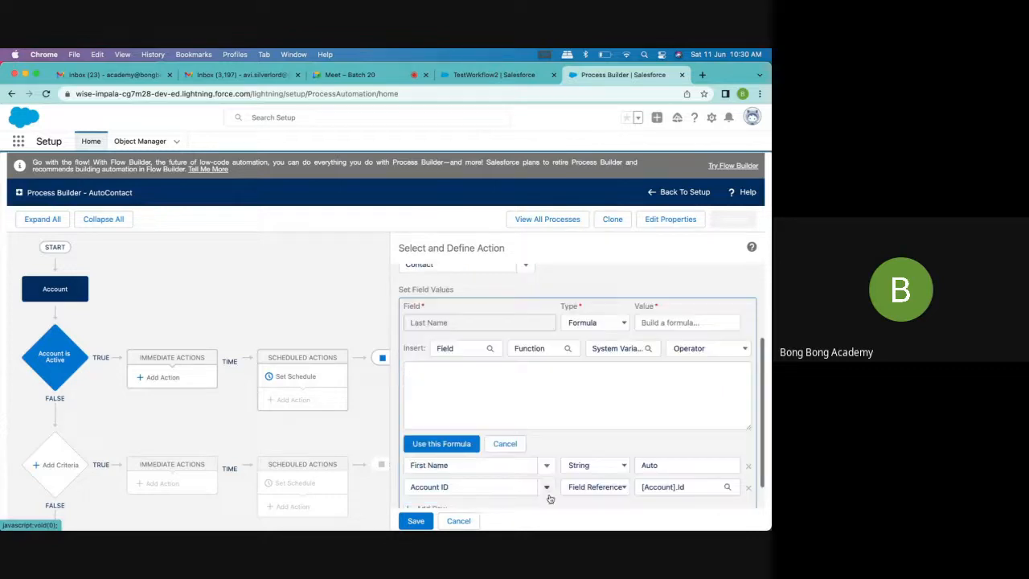
left_click(434, 383)
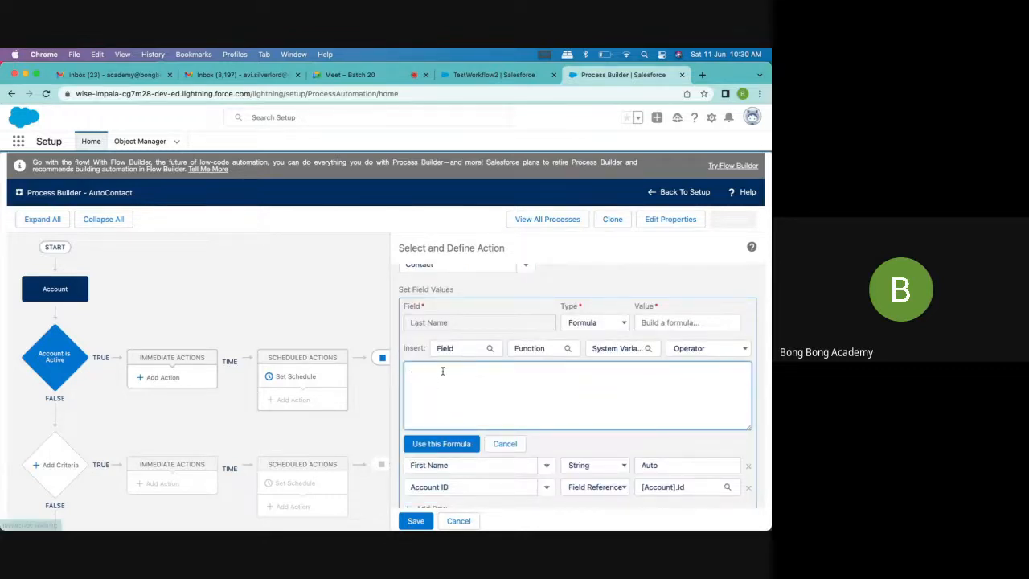
left_click(457, 352)
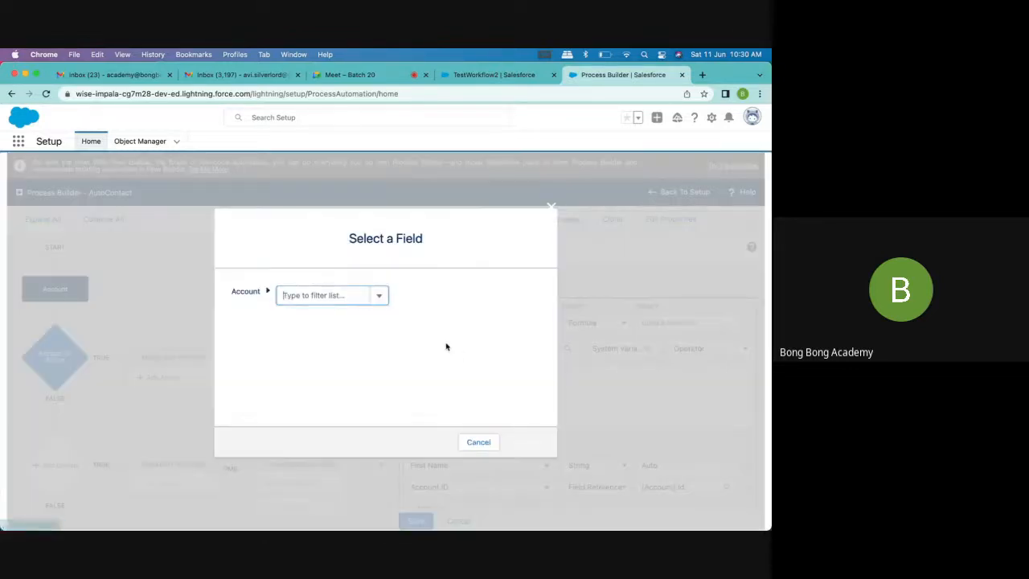
type("name")
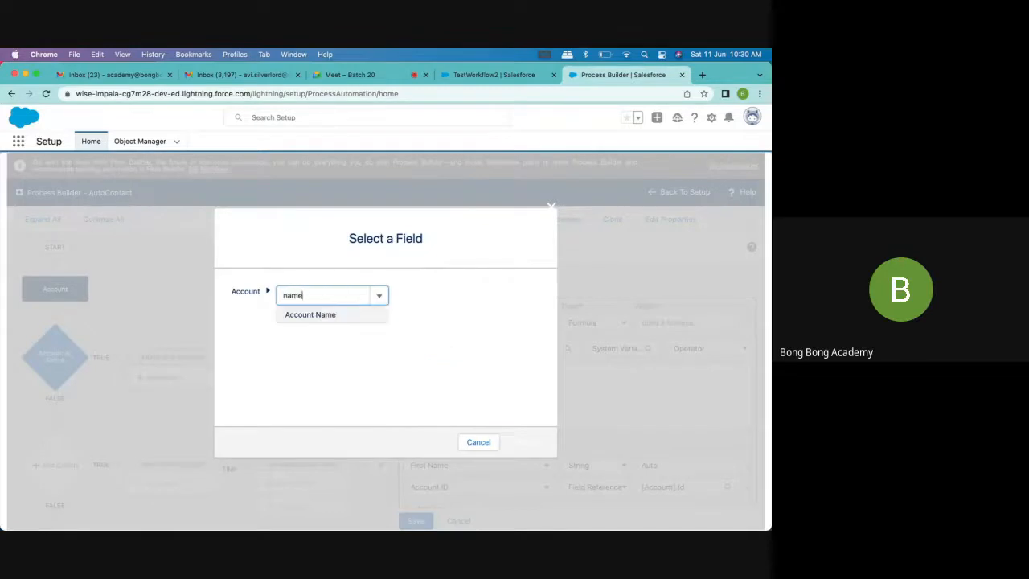
left_click(354, 319)
left_click(534, 440)
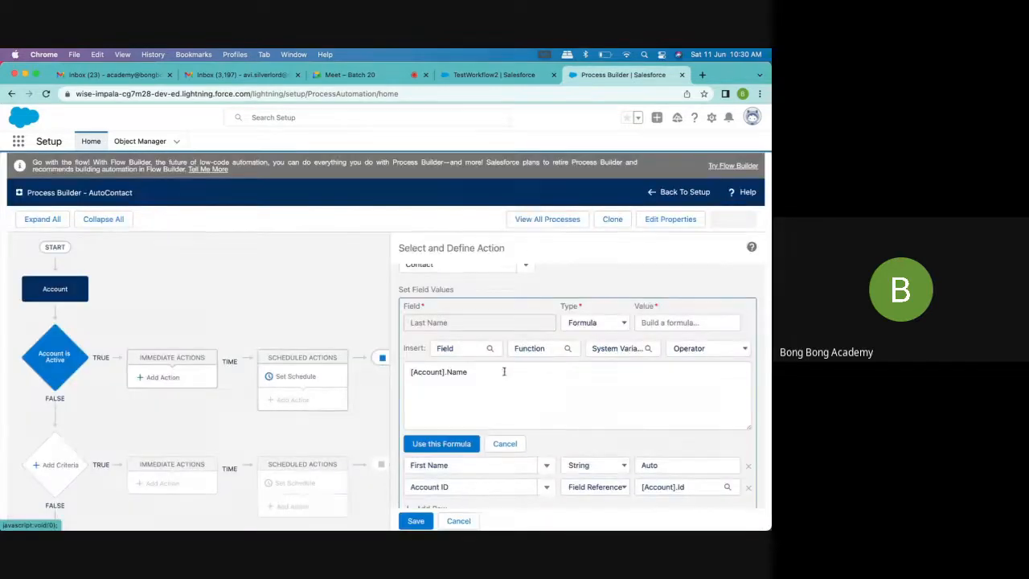
left_click(531, 354)
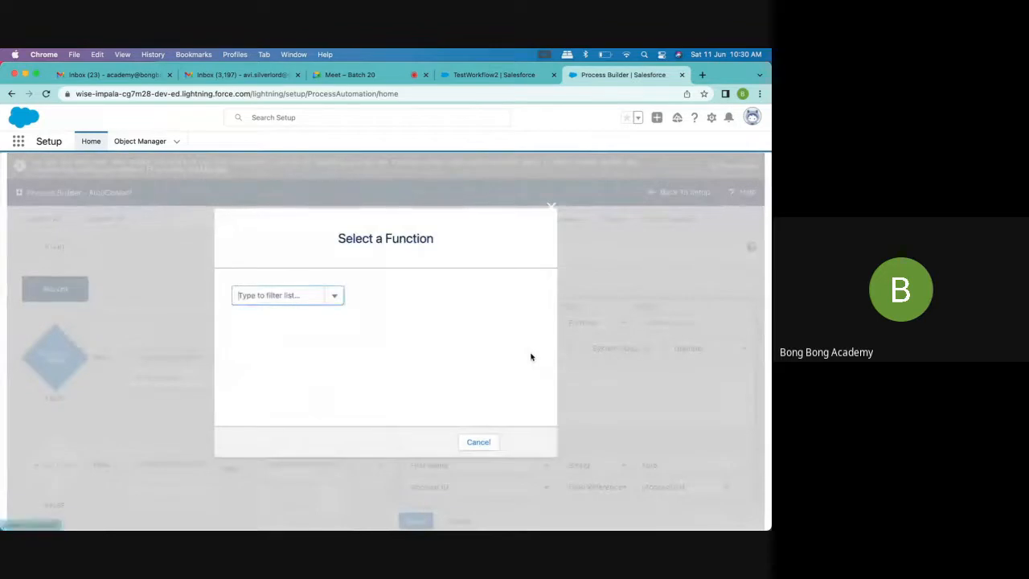
type("text")
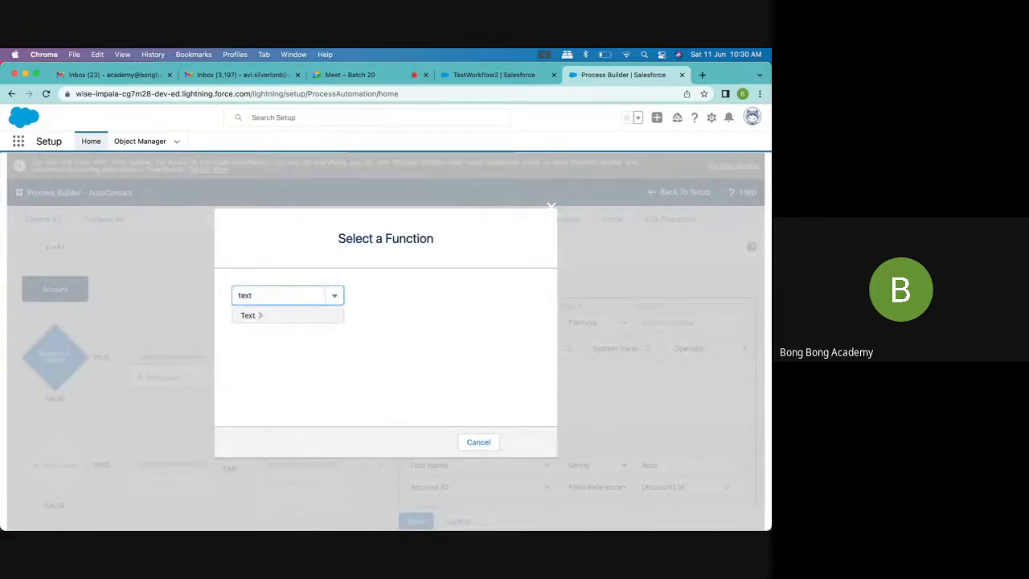
left_click(308, 316)
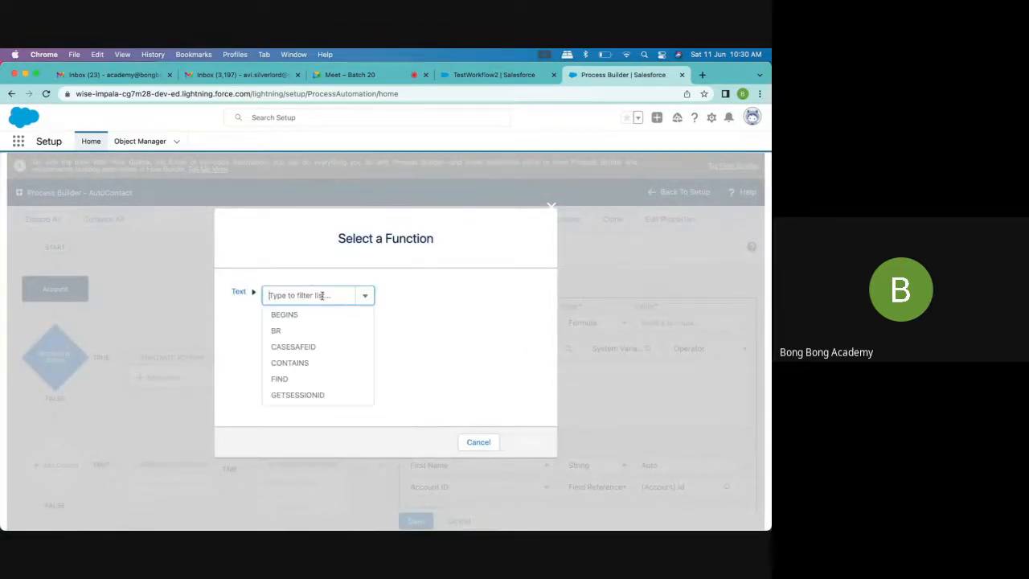
scroll(320, 326, "down", 1)
scroll(319, 327, "down", 5)
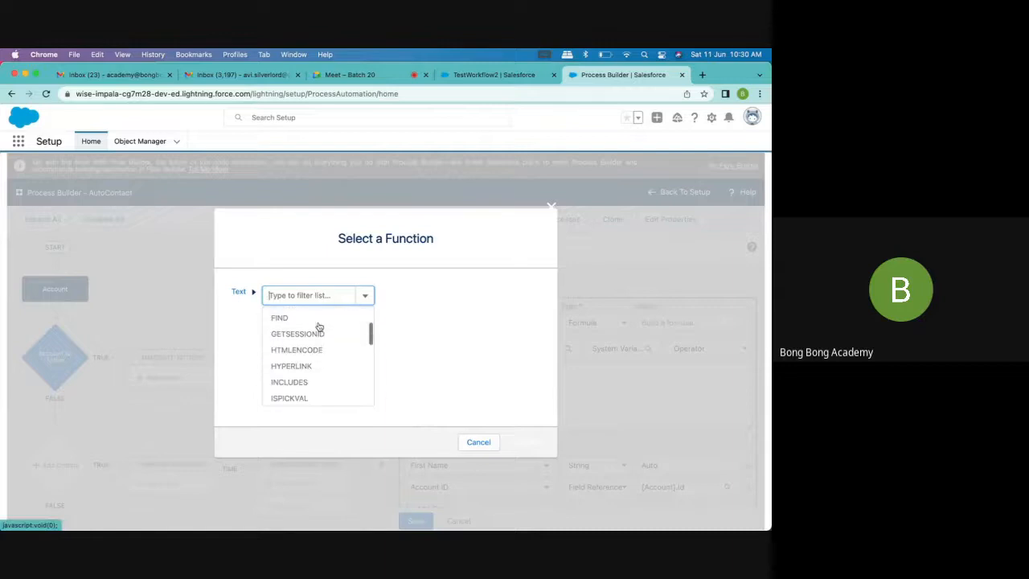
scroll(319, 326, "down", 5)
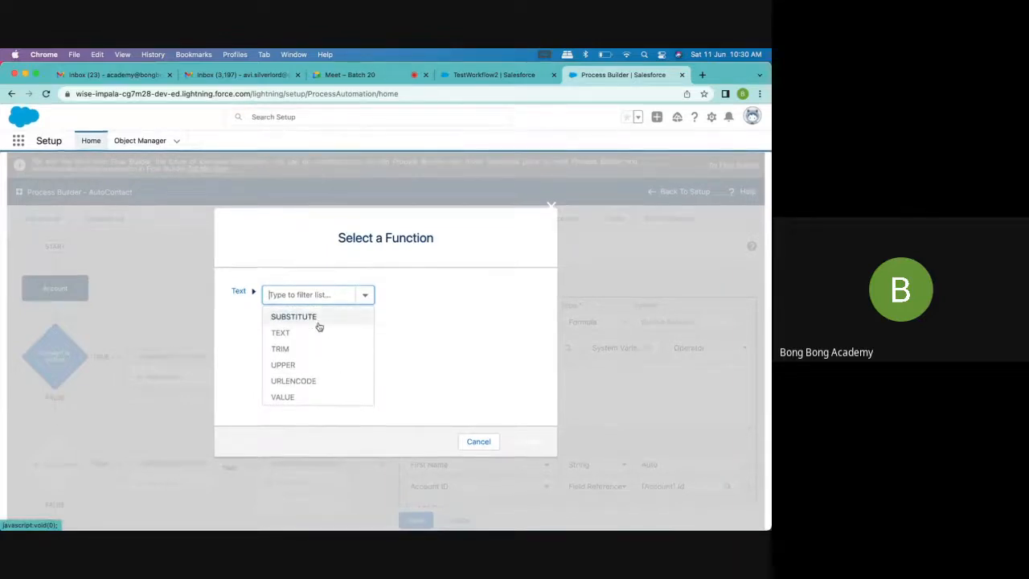
scroll(317, 326, "up", 10)
left_click(551, 206)
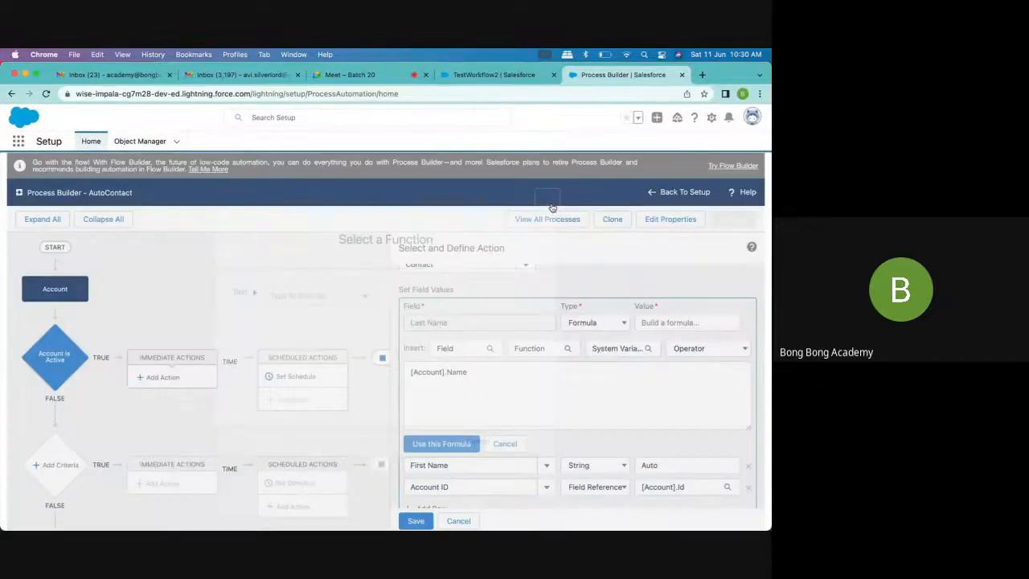
Complete the contact's Last Name formula as [Account].Name + "-Contact" and apply it
type("+")
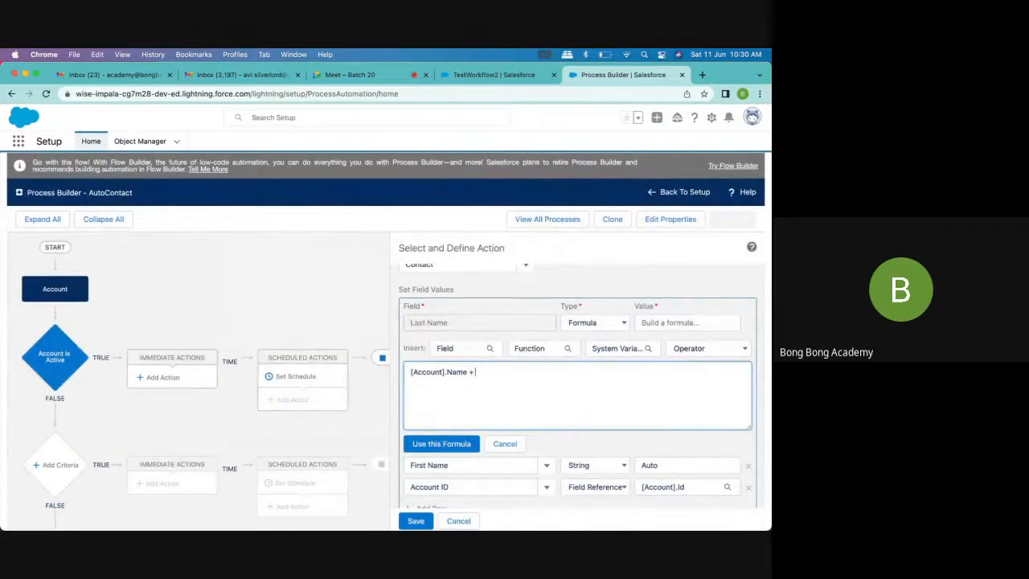
type(" \"Contact\"")
left_click(478, 372)
type("-")
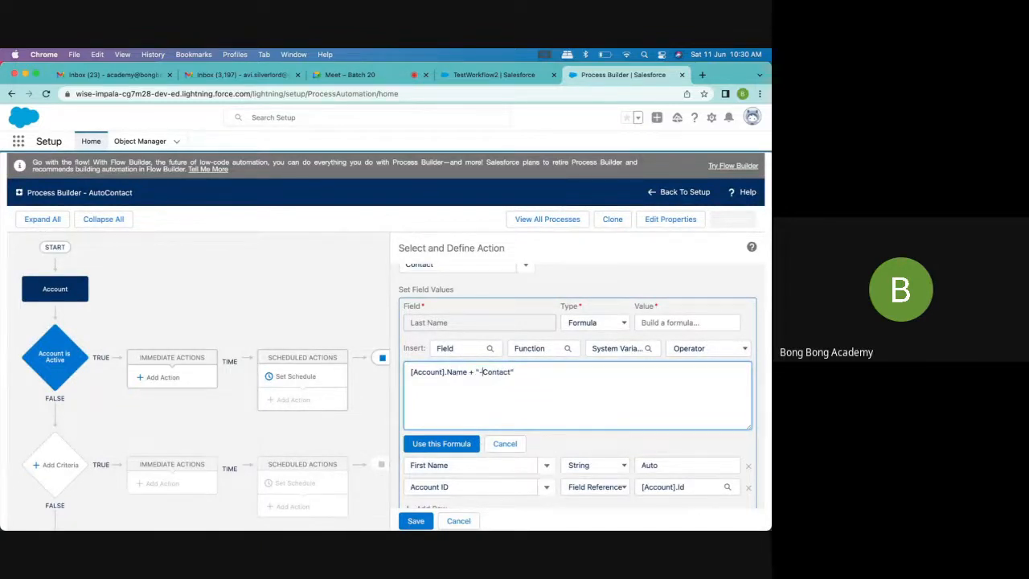
left_click(442, 443)
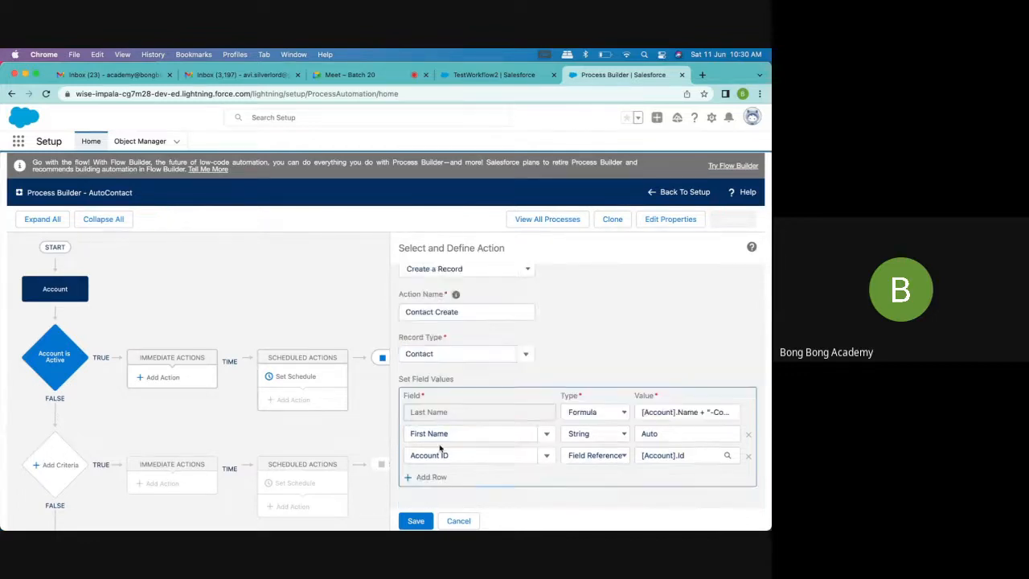
Save the Contact Create action and activate the AutoContact process
left_click(419, 520)
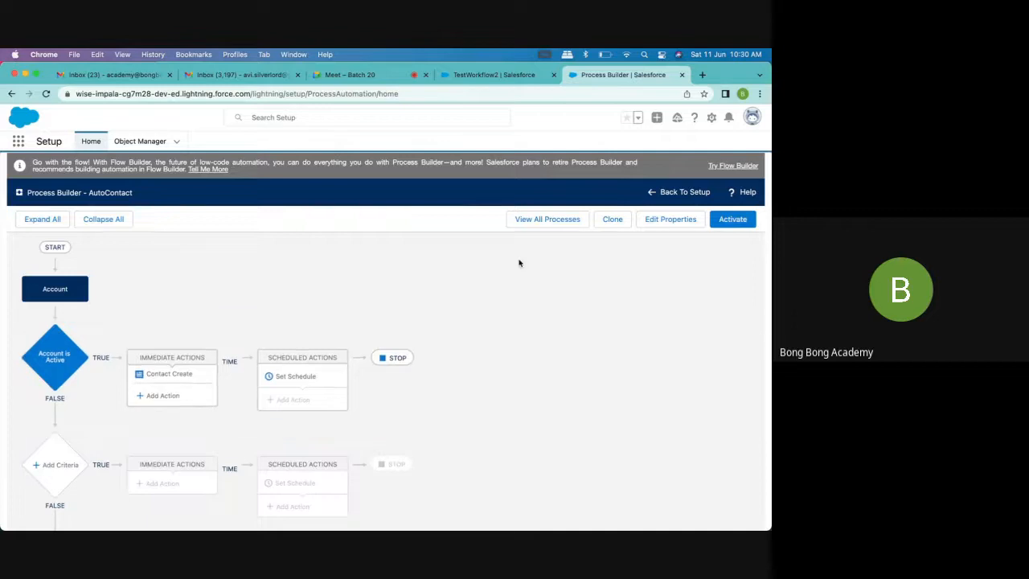
left_click(731, 219)
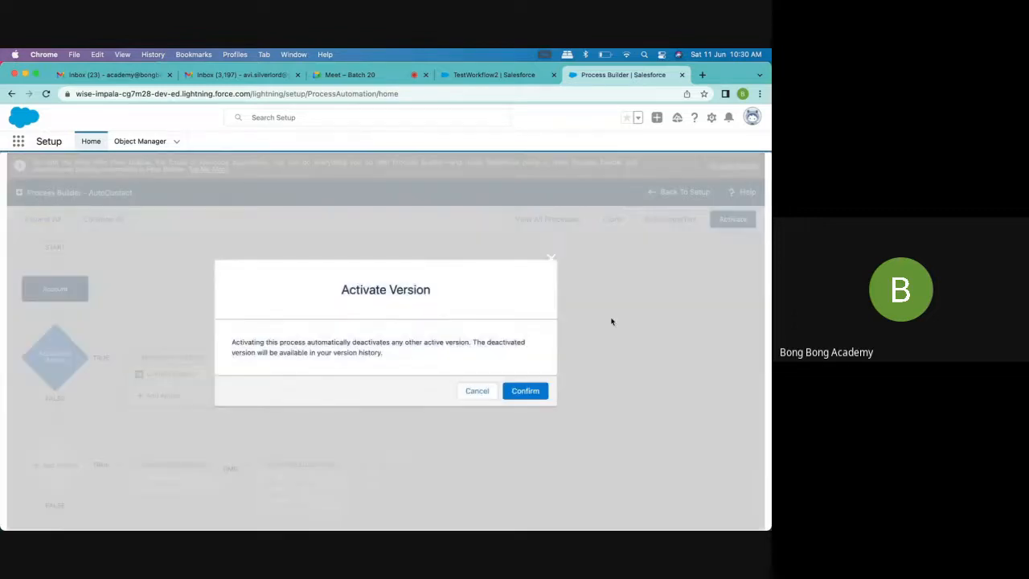
left_click(526, 391)
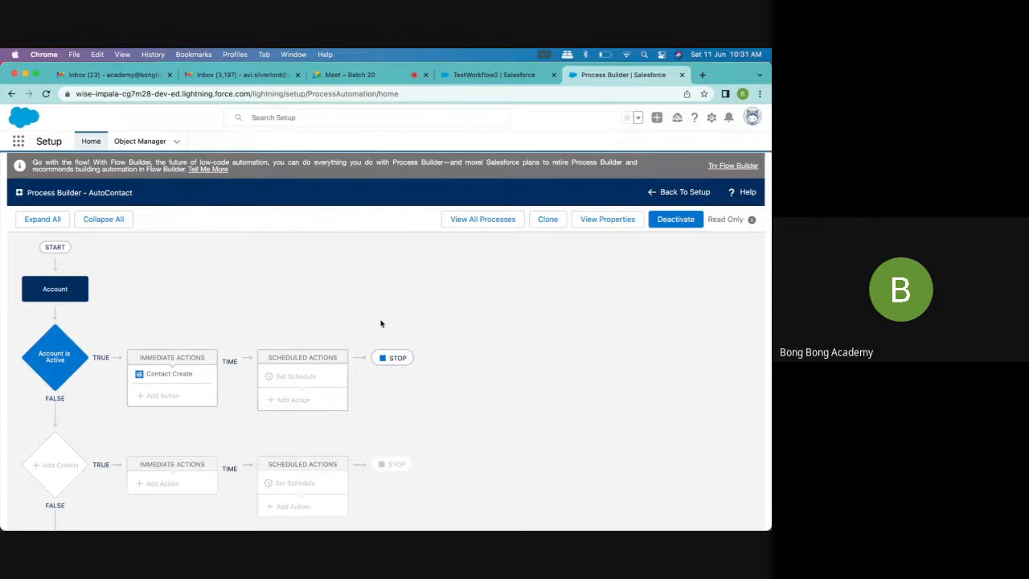
Start a new account in the Sales app and name it TestProcess1
left_click(482, 75)
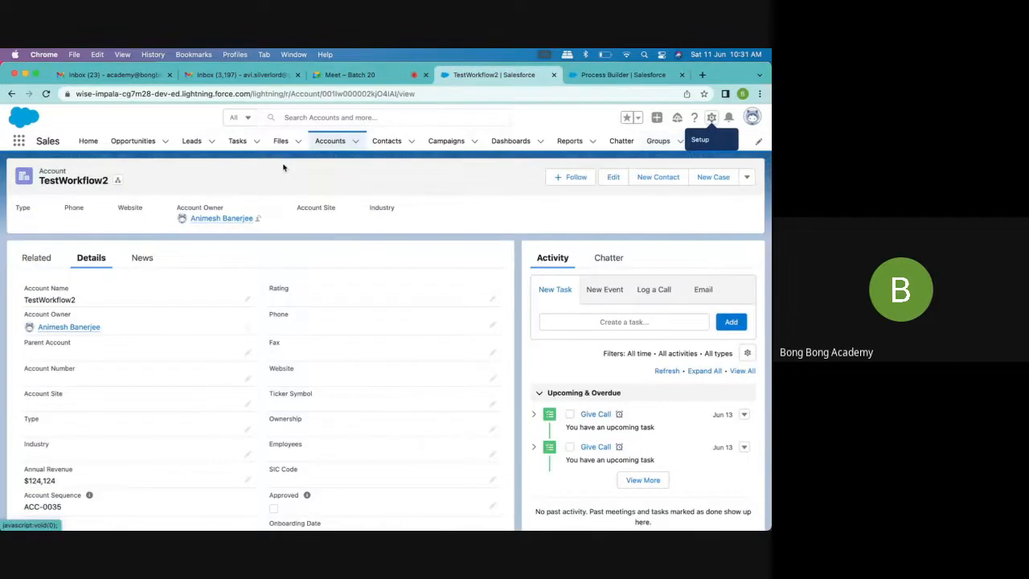
left_click(332, 141)
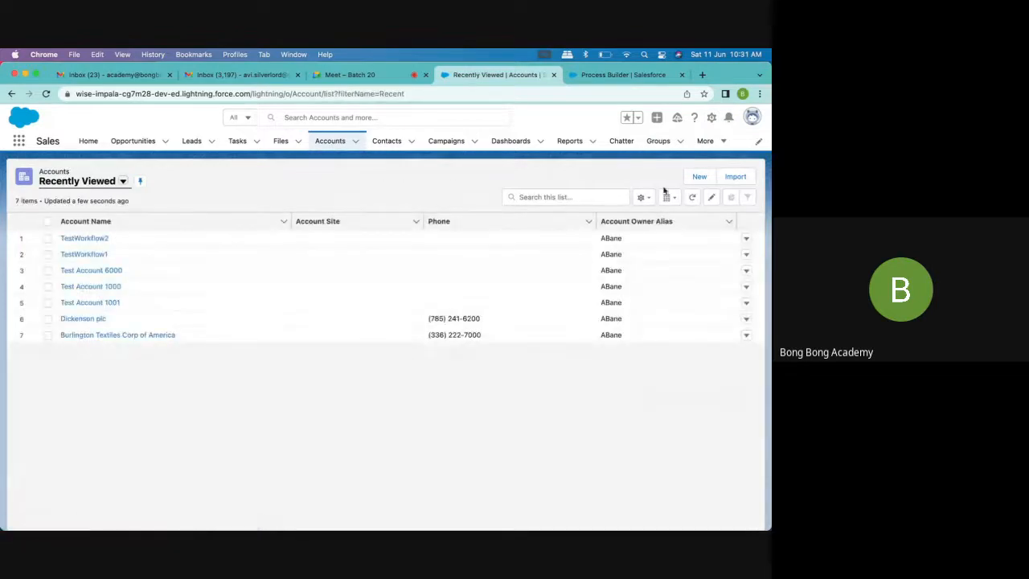
left_click(697, 178)
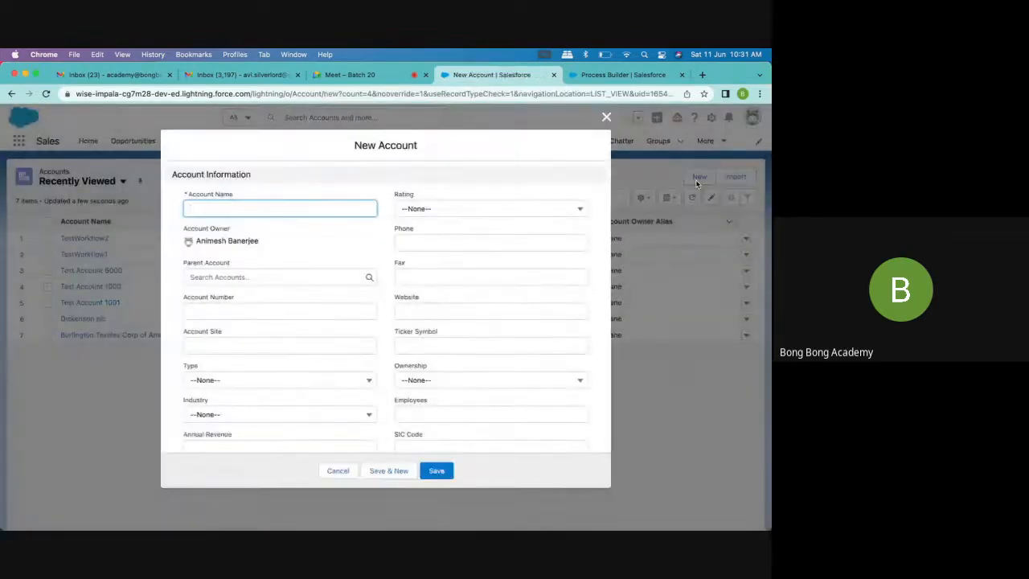
type("TestWorkflow1")
key("BackSpace")
key("BackSpace")
key("BackSpace")
key("BackSpace")
key("BackSpace")
key("BackSpace")
key("BackSpace")
key("BackSpace")
key("BackSpace")
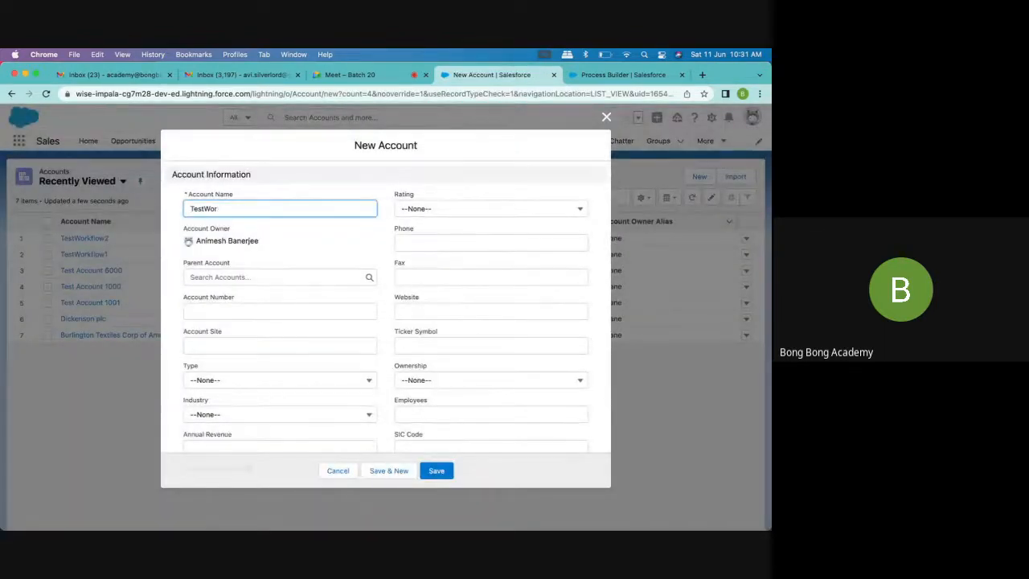
type("Process1")
left_click_drag(251, 212, 138, 211)
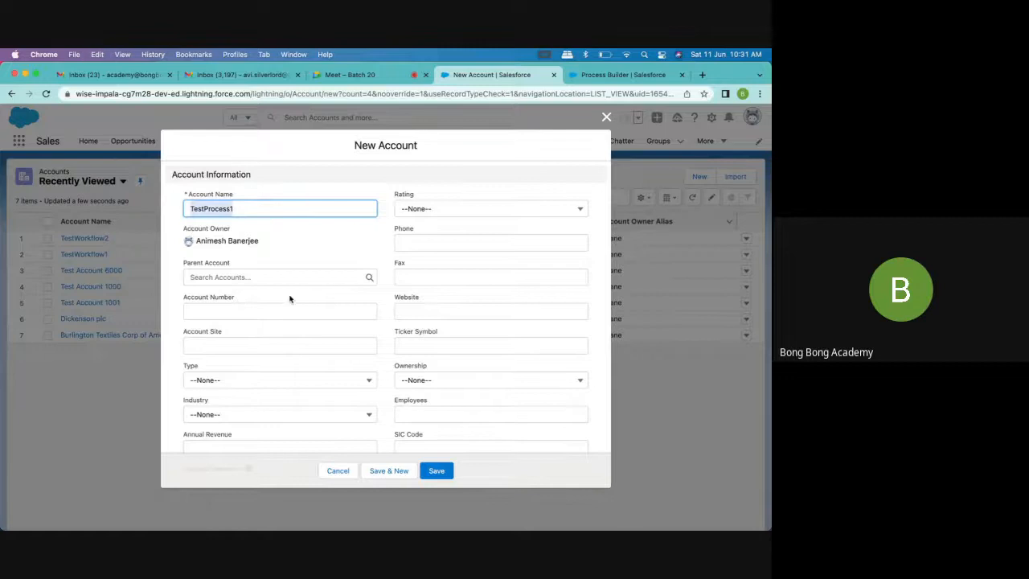
Set the new account's Active field to Yes and Annual Revenue to 14214, and save the account
scroll(290, 296, "down", 10)
left_click(259, 354)
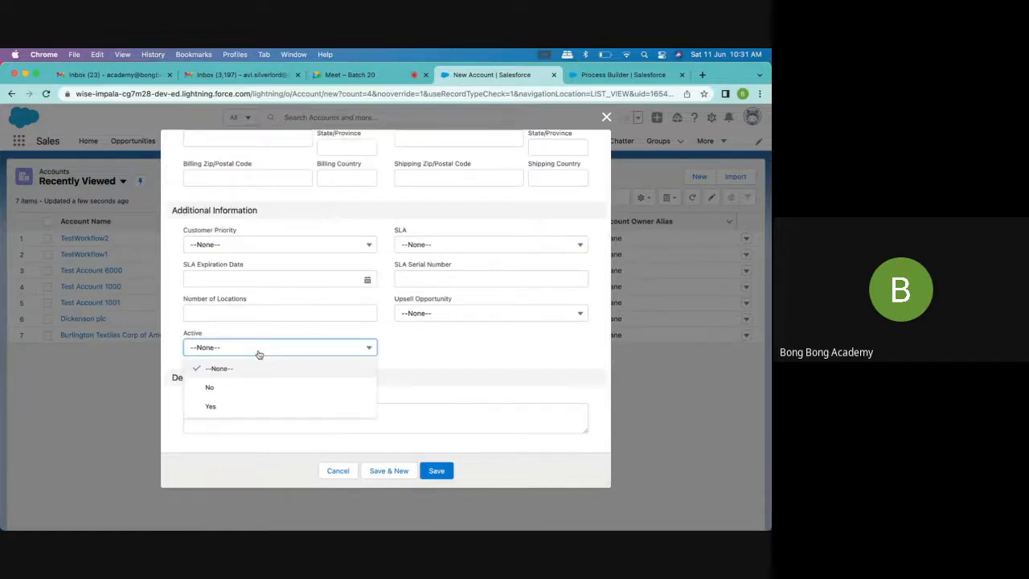
left_click(233, 408)
left_click(450, 472)
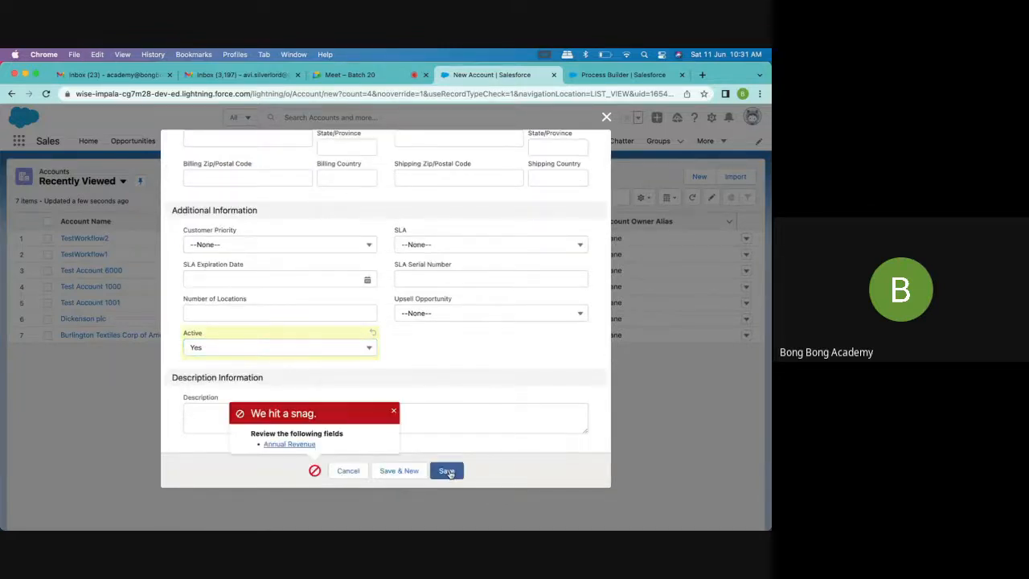
left_click(276, 444)
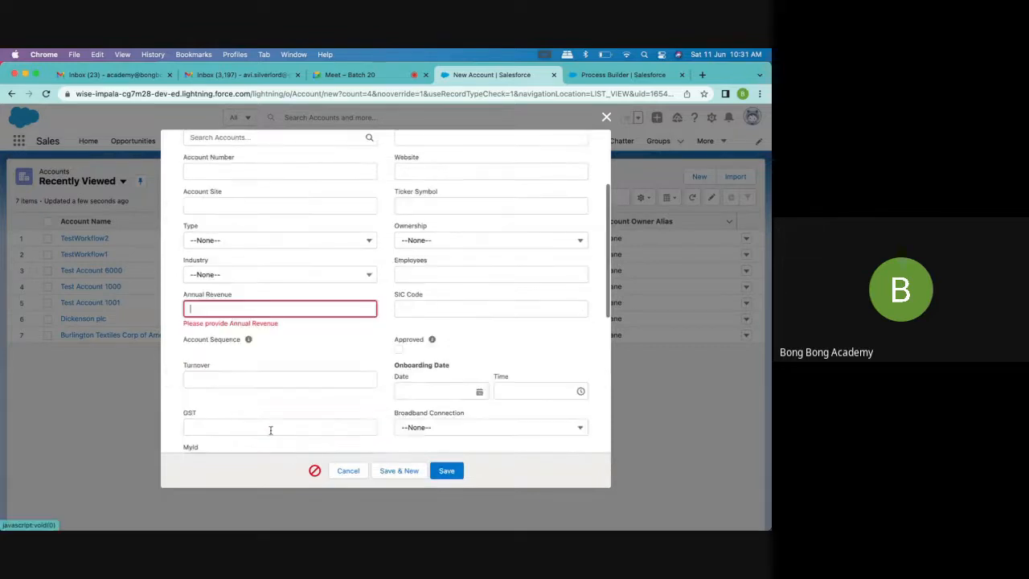
type("14214")
left_click(442, 473)
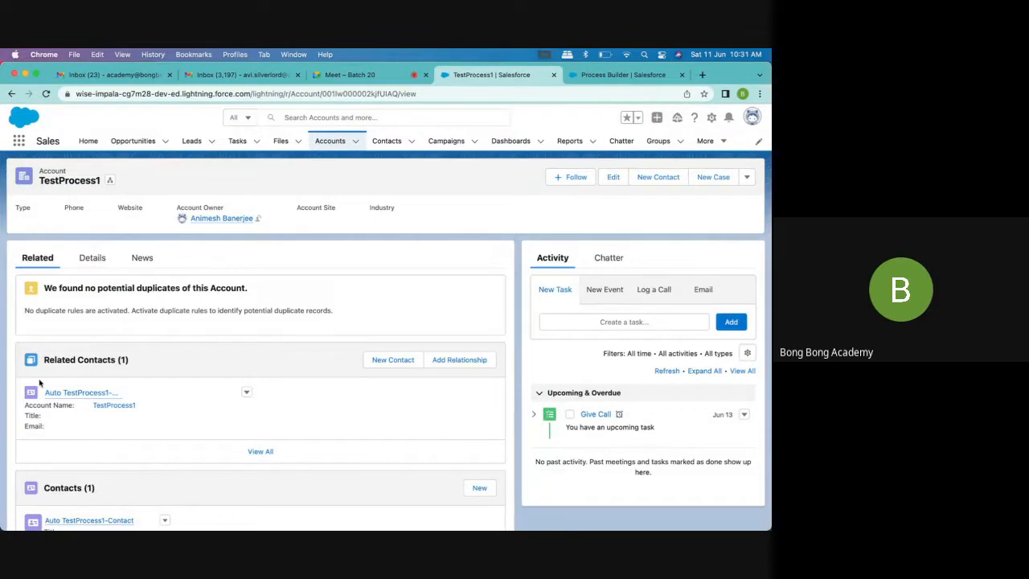
Examine the TestProcess1 account's related contact and its name details, and return to the AutoContact process
scroll(61, 376, "down", 1)
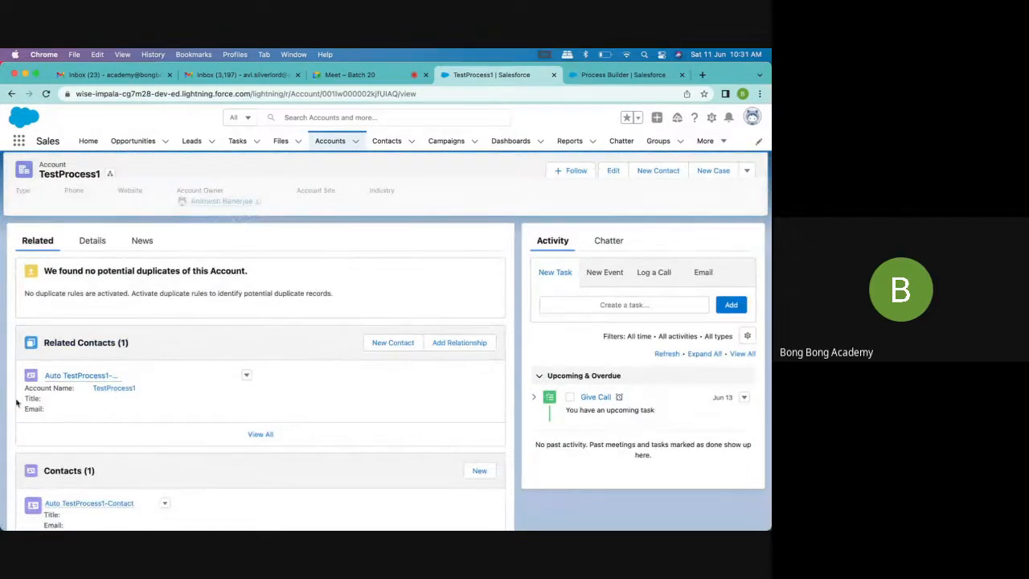
scroll(82, 454, "down", 3)
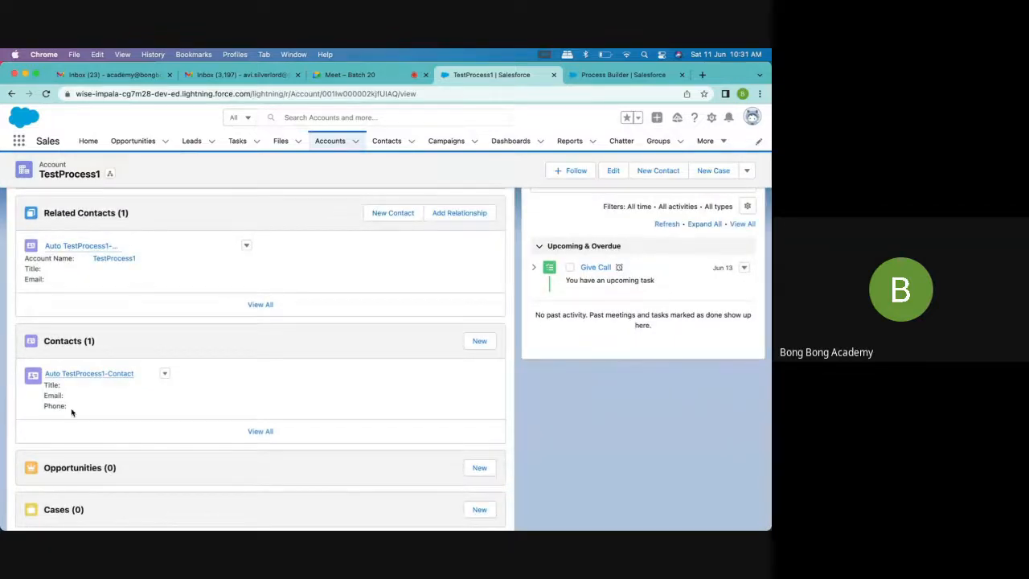
left_click(103, 374)
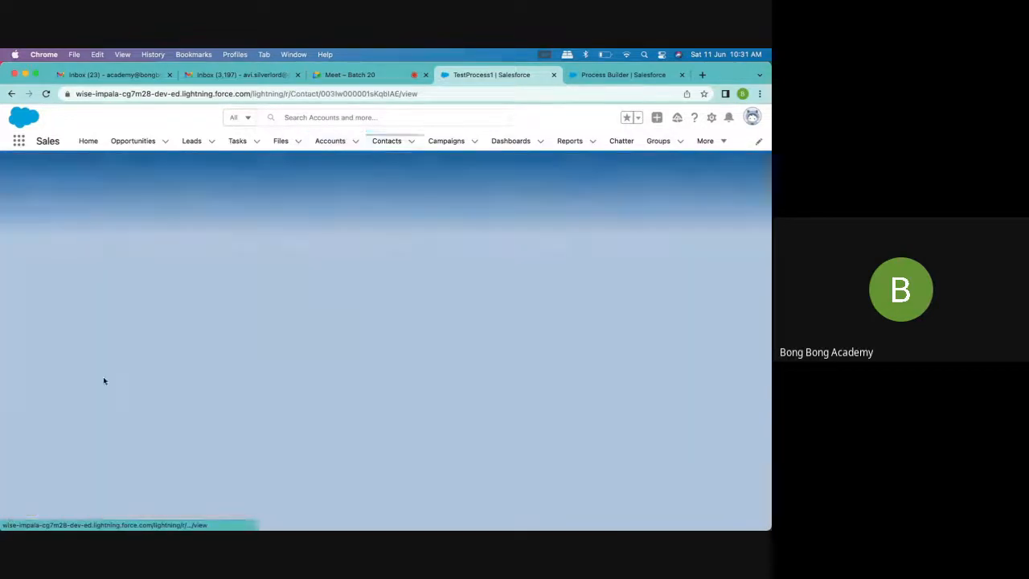
left_click(92, 258)
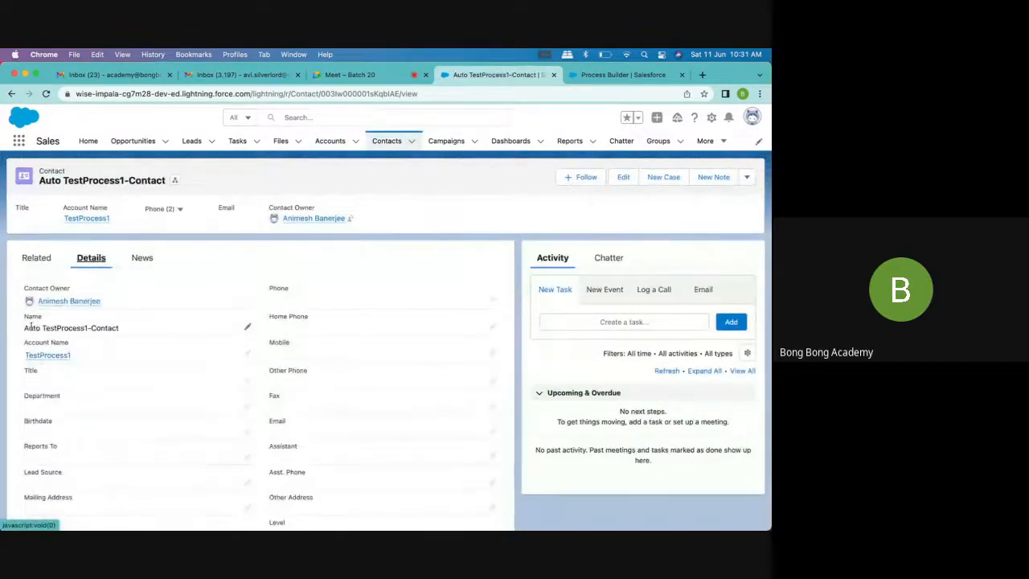
left_click_drag(24, 328, 118, 328)
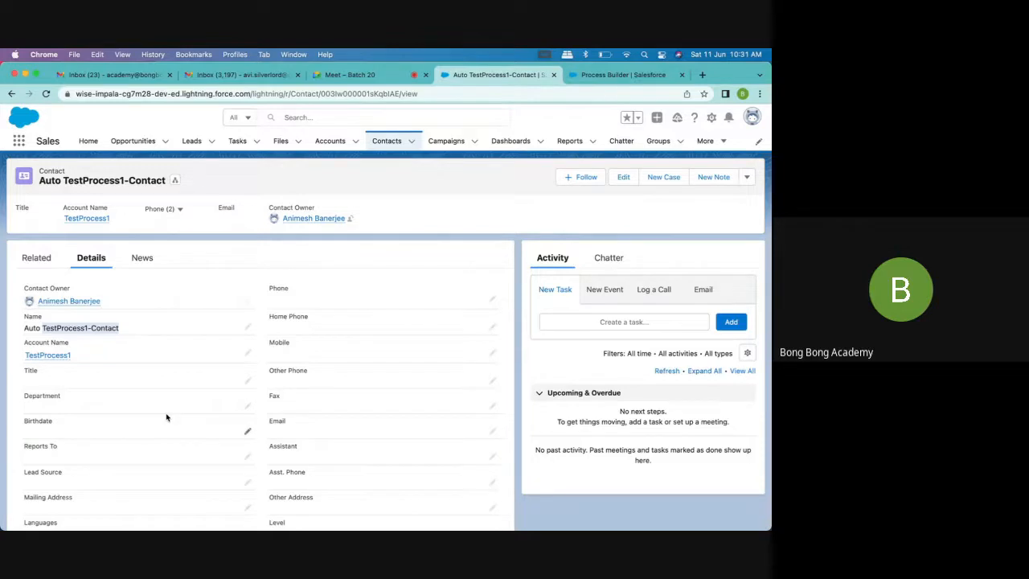
scroll(166, 417, "down", 2)
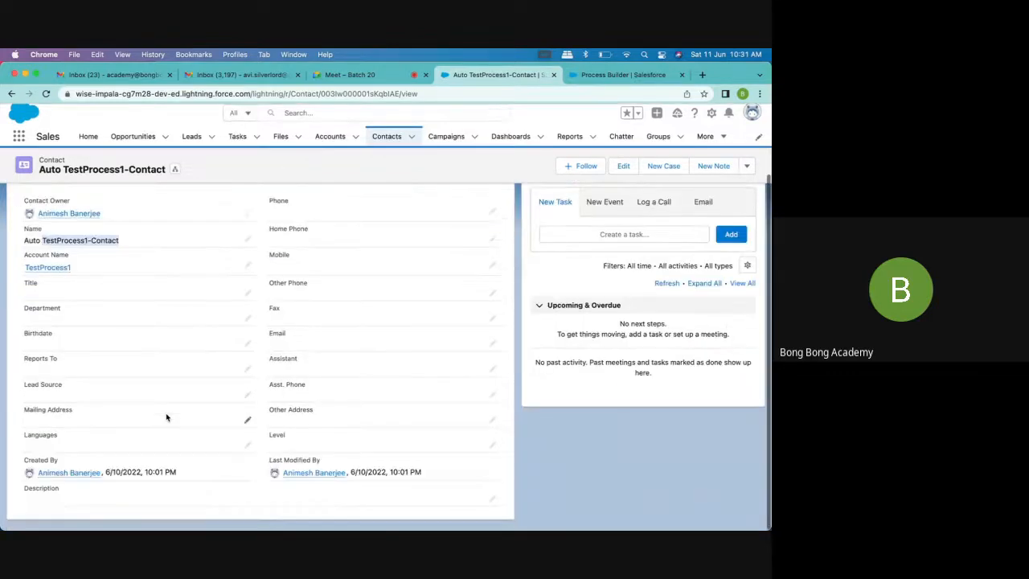
scroll(167, 417, "up", 3)
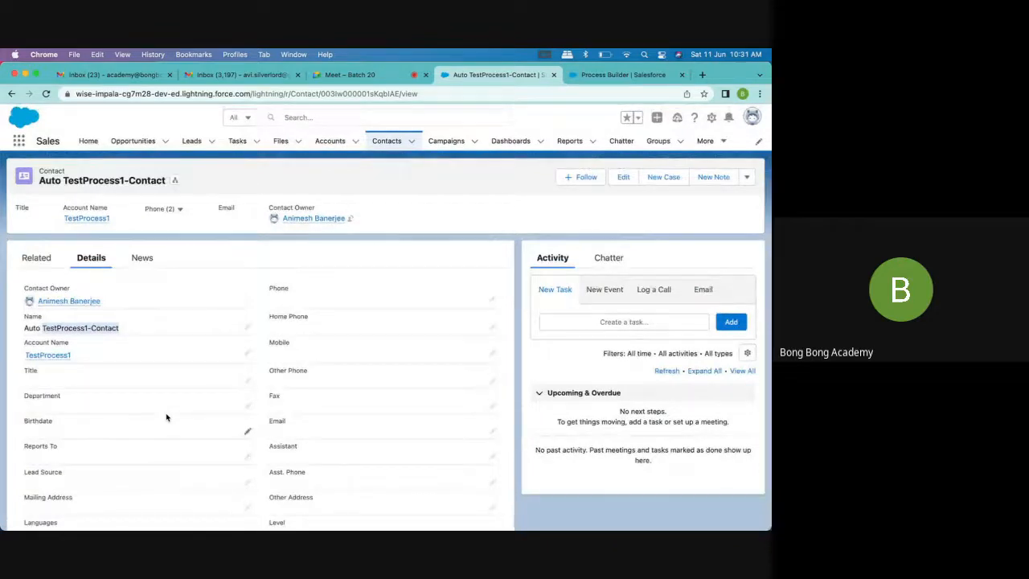
left_click(618, 74)
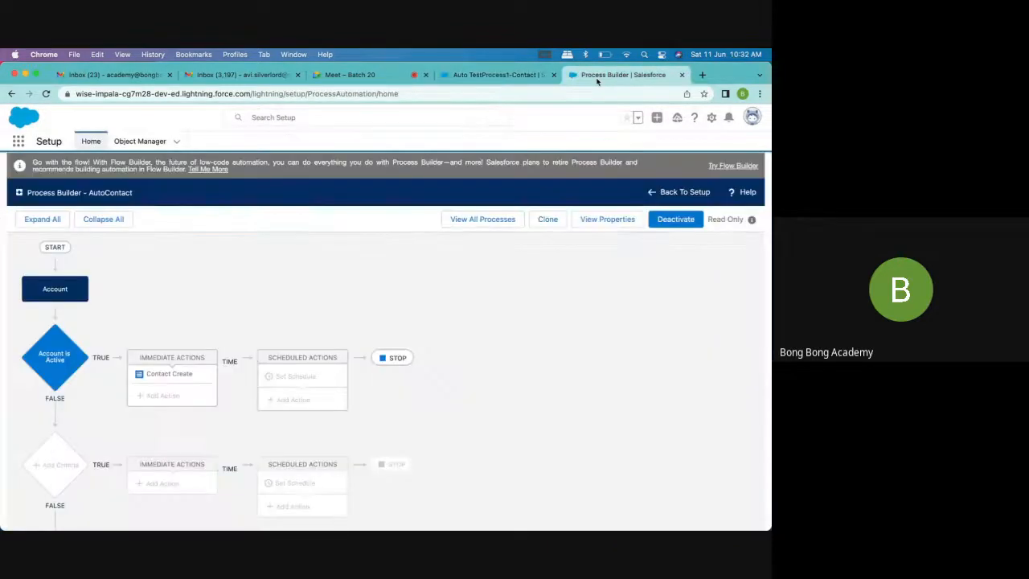
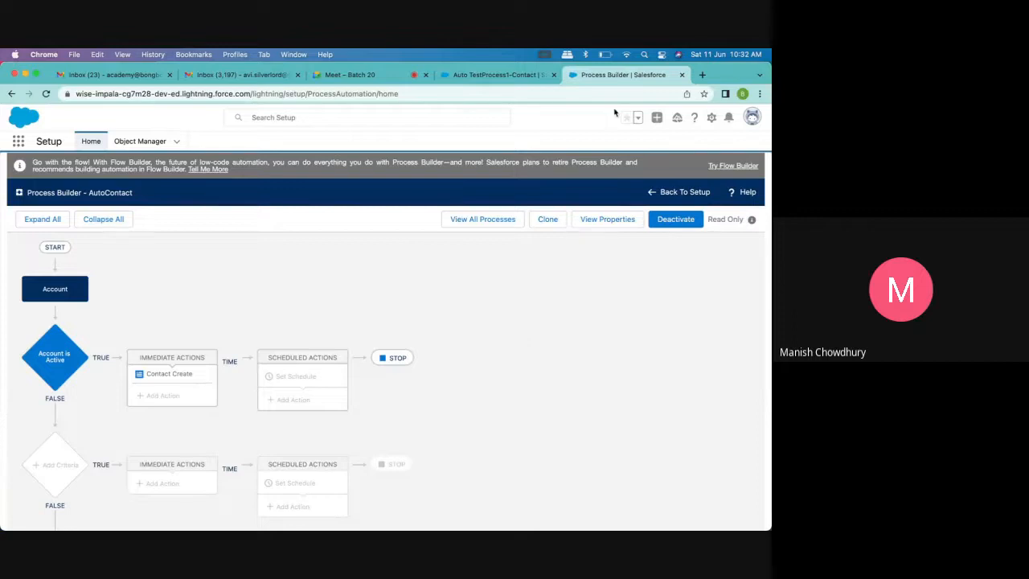
Search Google for "order of execution in salesforce" in a new browser tab
left_click(702, 75)
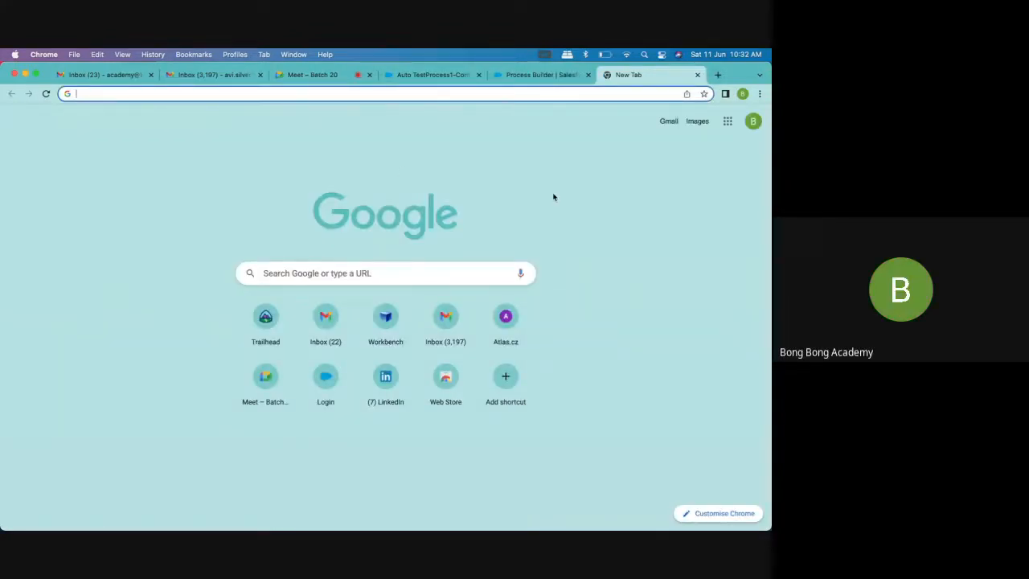
left_click(697, 75)
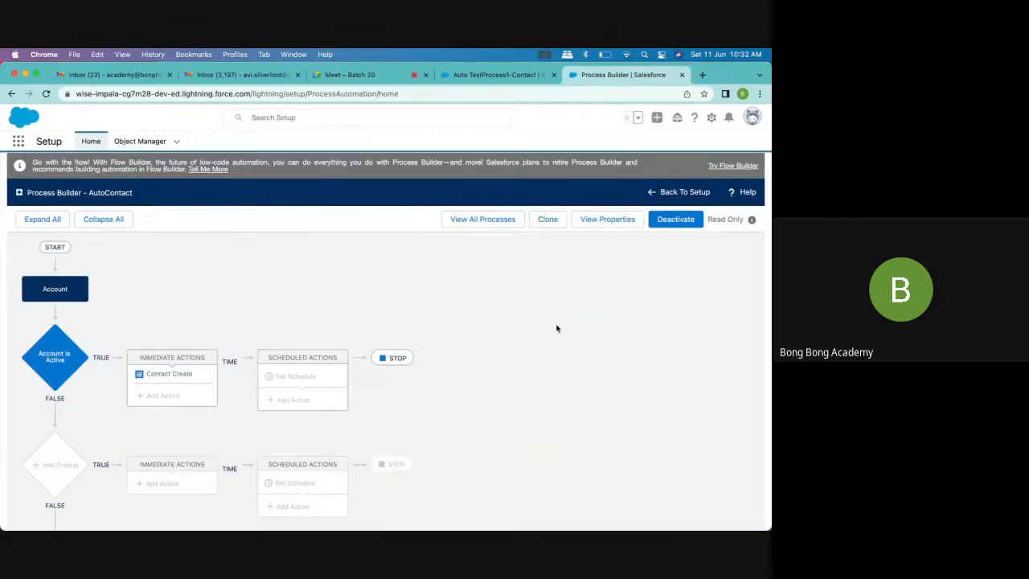
left_click(703, 74)
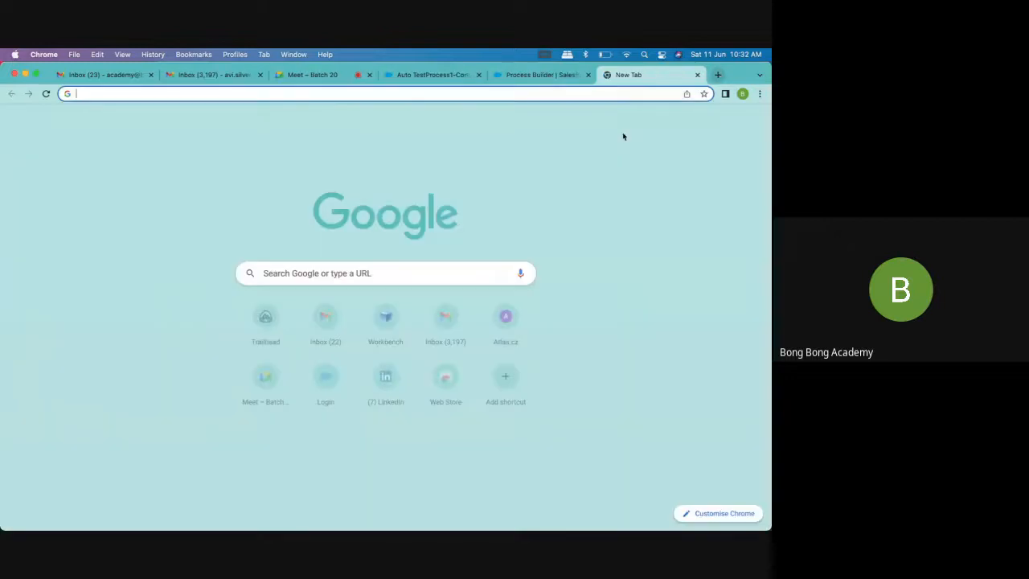
left_click(378, 273)
type("order ")
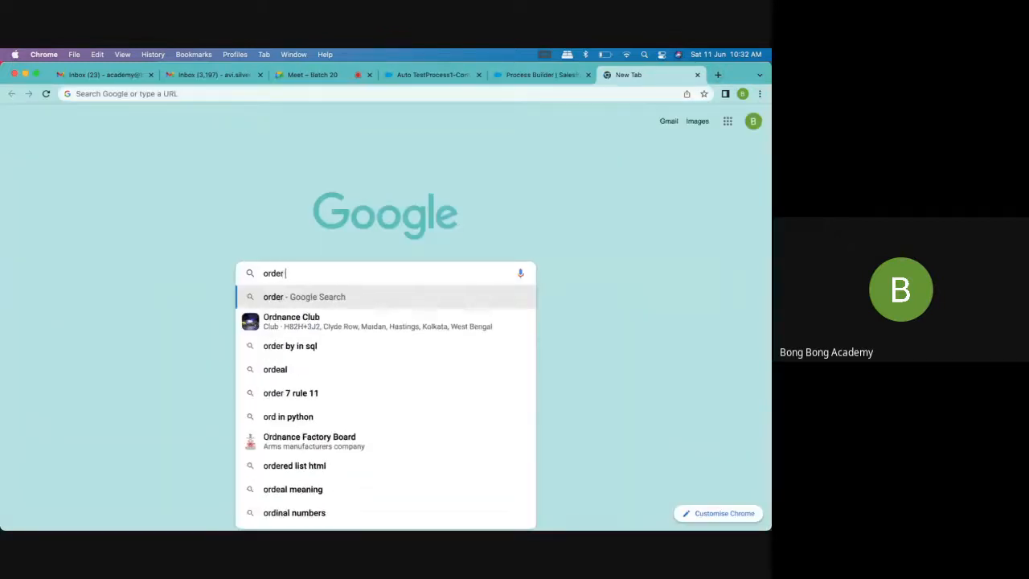
type("of ex")
key("Return")
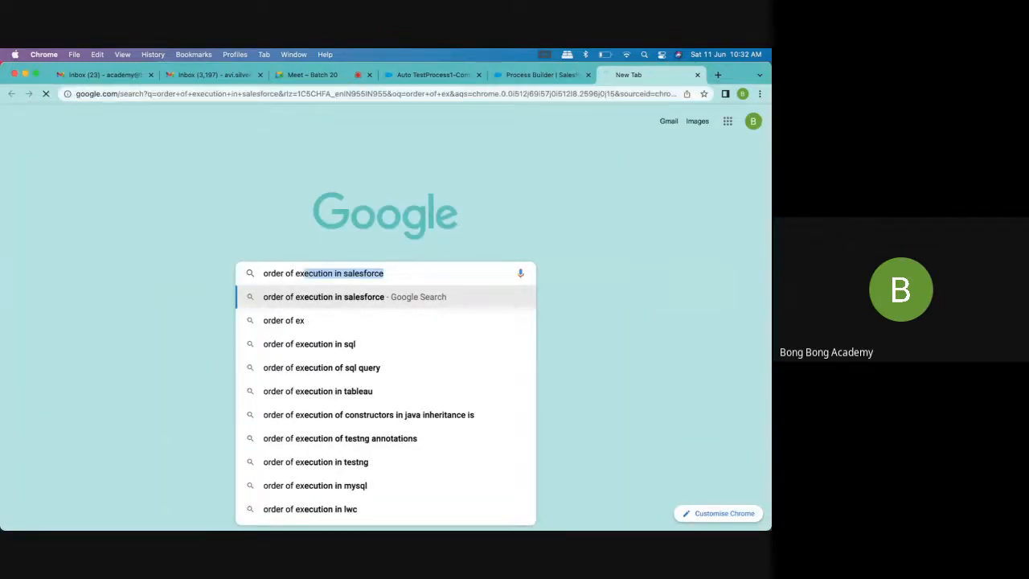
Open the Apex Developer Guide article on Triggers and Order of Execution from the search results
left_click(205, 379)
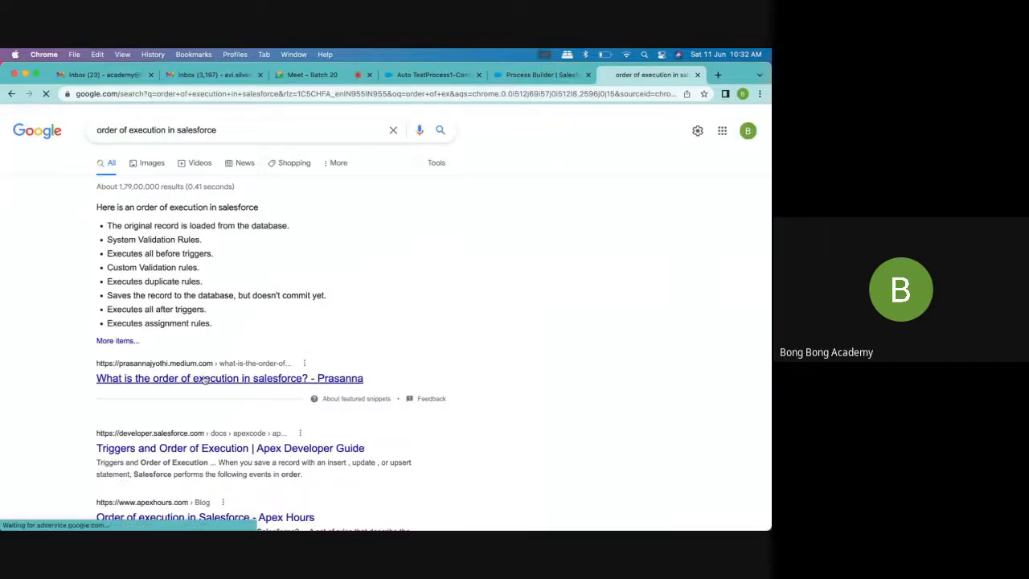
left_click(11, 95)
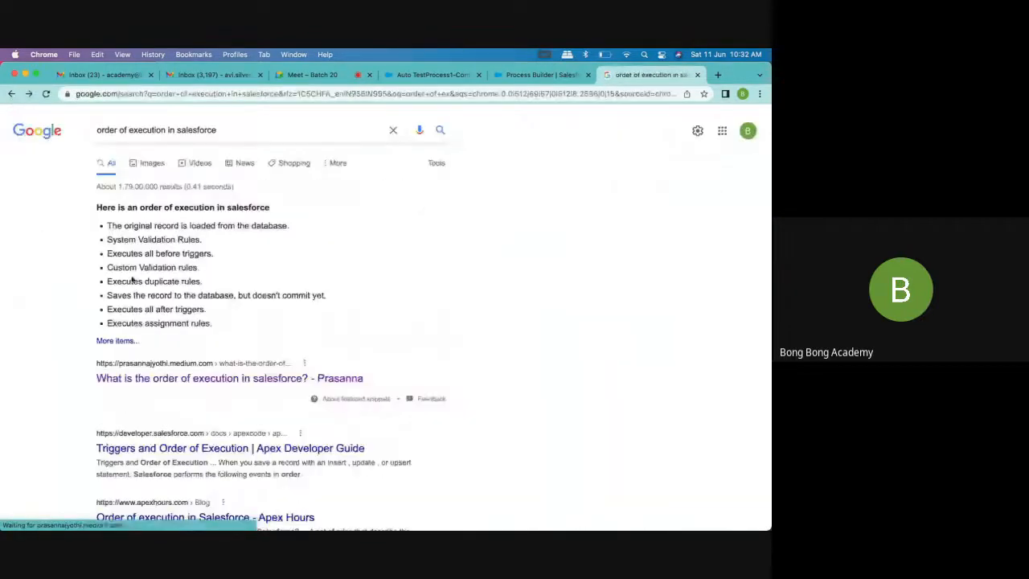
scroll(194, 360, "down", 2)
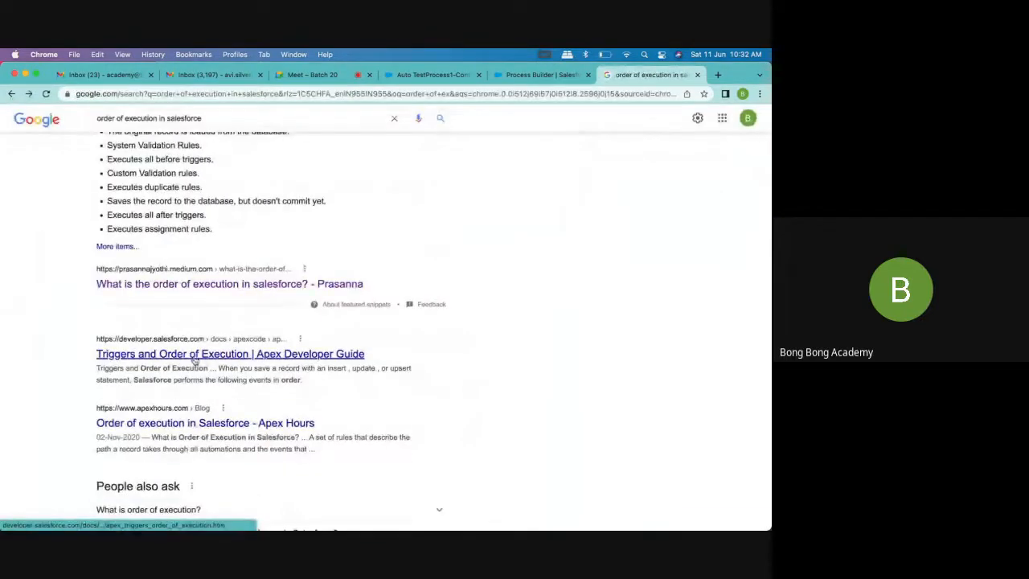
scroll(173, 396, "down", 1)
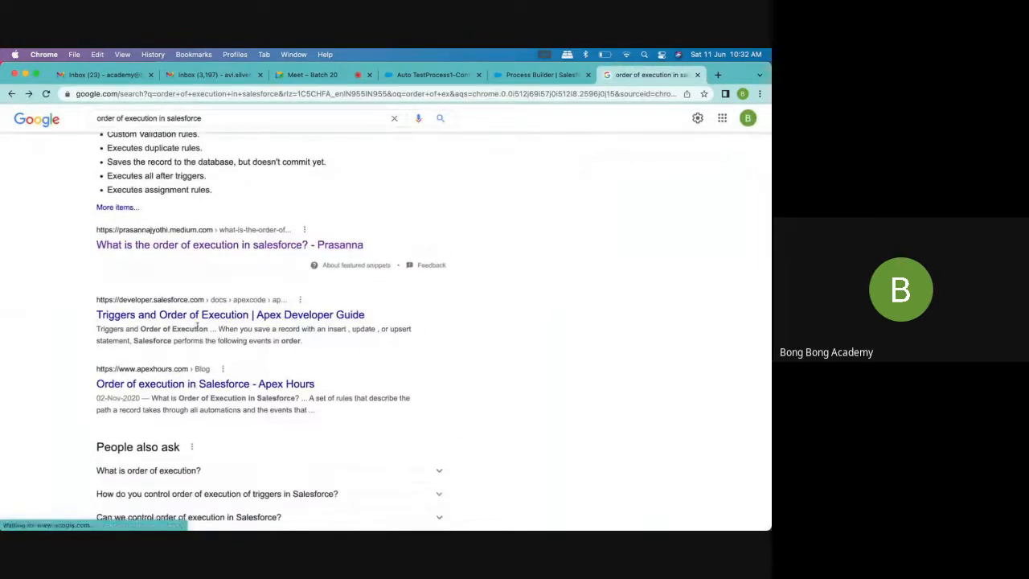
left_click(204, 318)
Examine the order of execution list and highlight item 11 on executing workflow rules
scroll(493, 323, "down", 15)
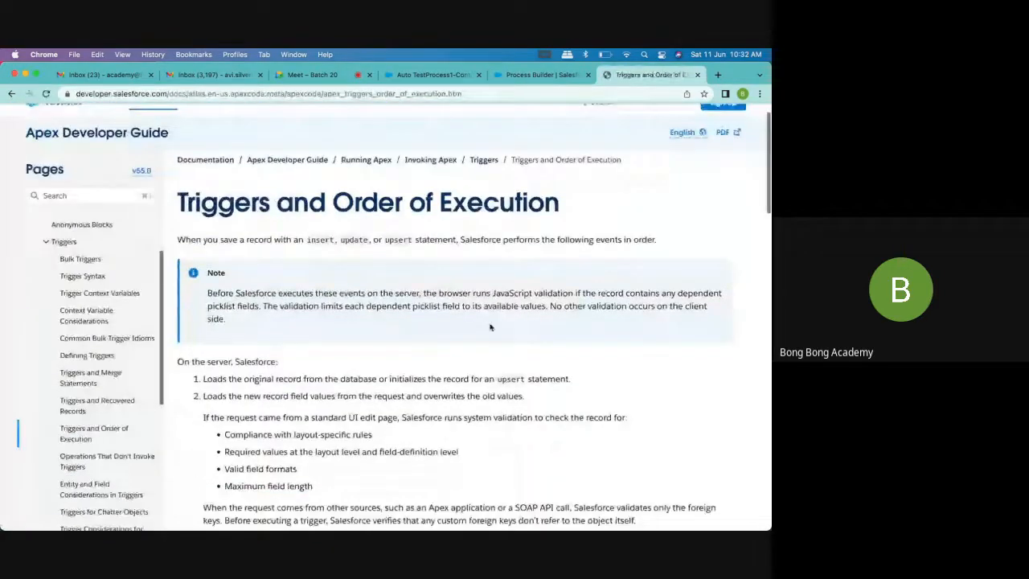
scroll(490, 323, "down", 2)
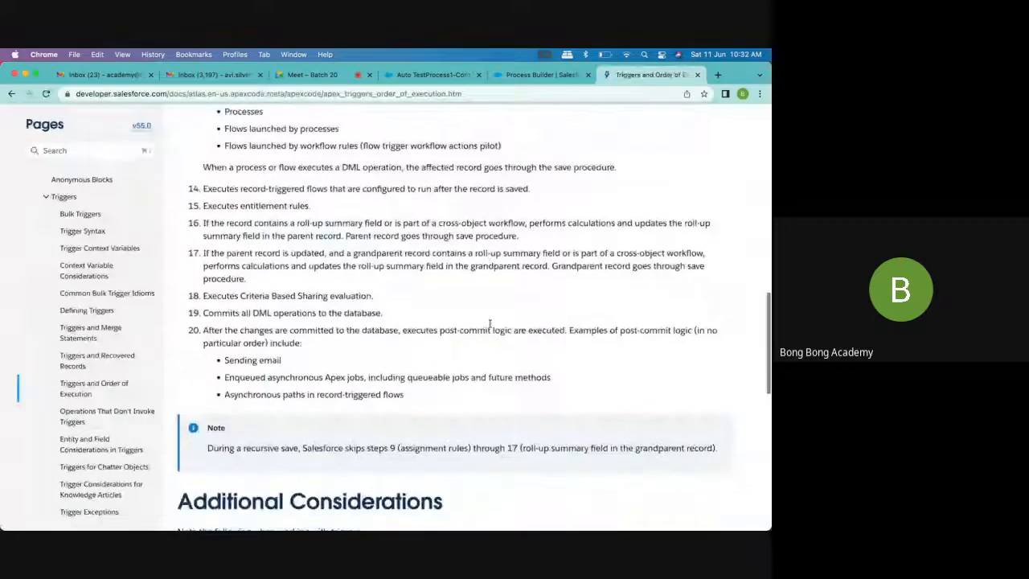
scroll(490, 326, "up", 15)
scroll(491, 327, "down", 5)
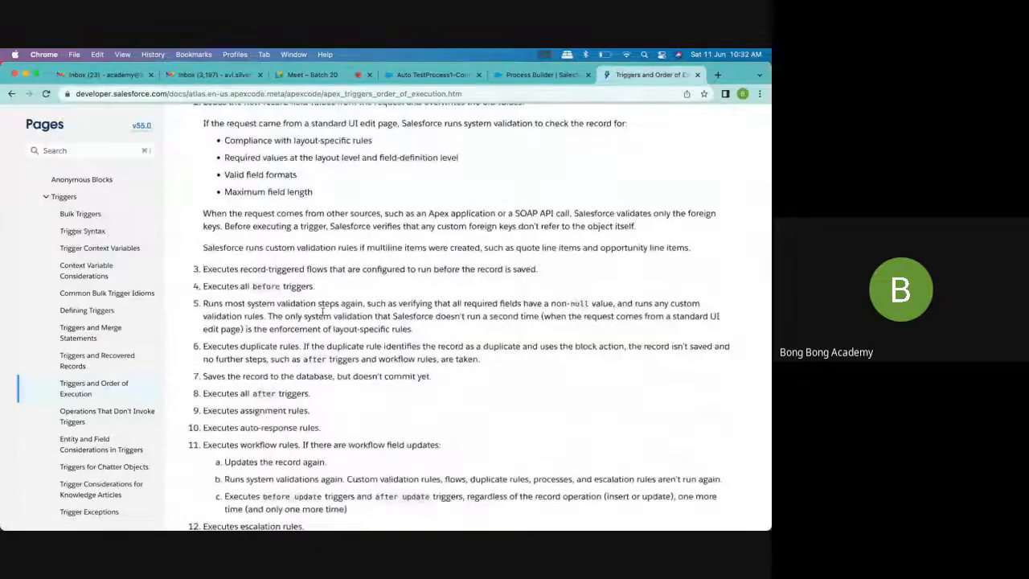
scroll(282, 299, "down", 2)
scroll(271, 384, "down", 2)
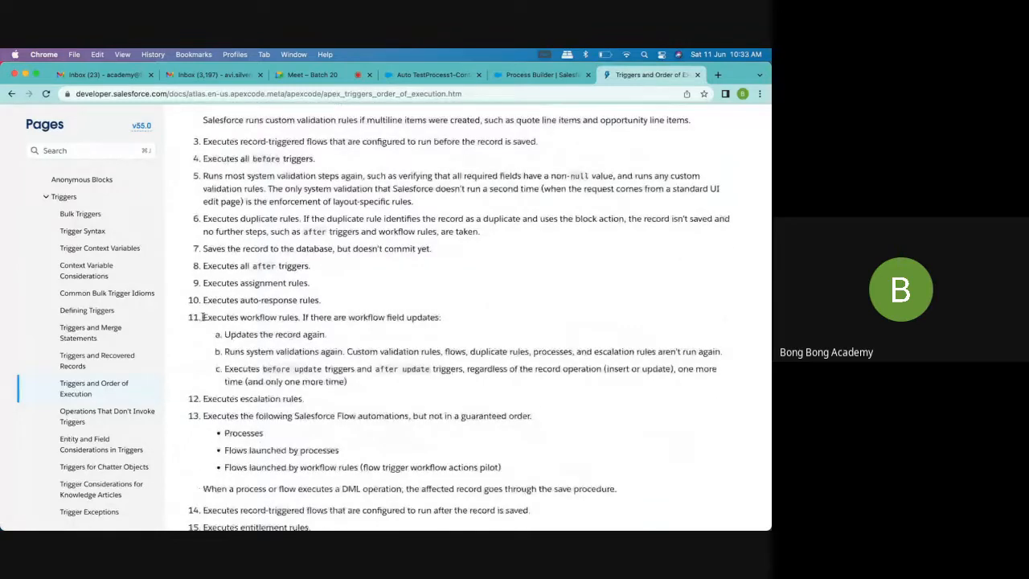
left_click_drag(203, 317, 288, 318)
left_click(337, 315)
left_click_drag(203, 317, 441, 318)
scroll(373, 337, "down", 1)
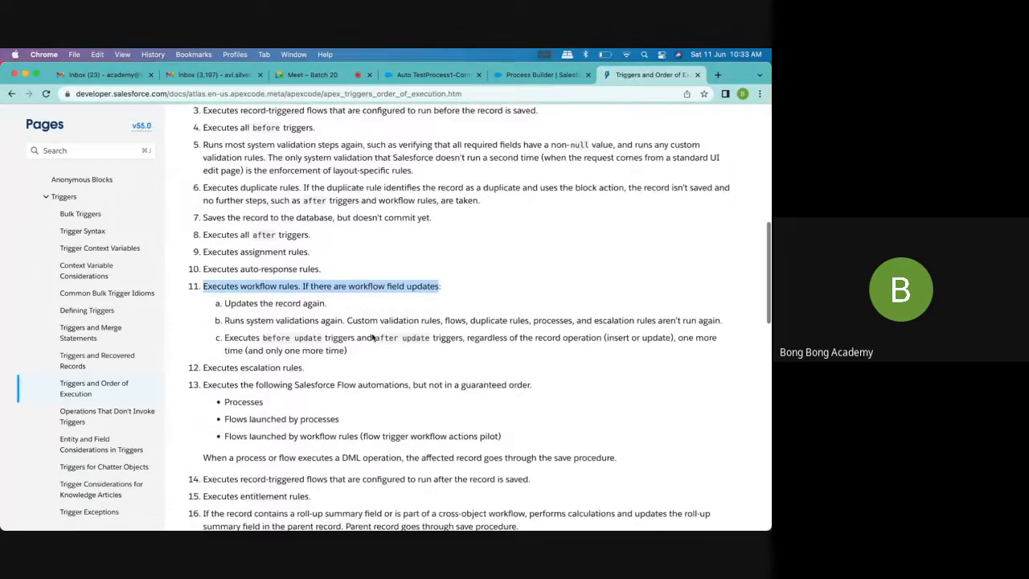
scroll(331, 373, "down", 1)
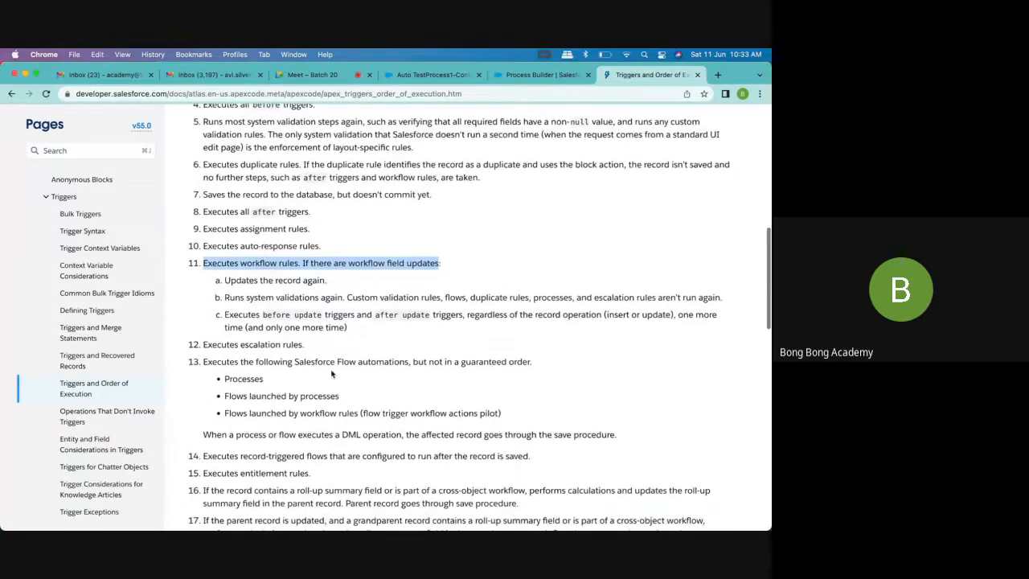
Compare the positions of workflow rules and processes in the execution order, highlighting item 13 through Processes
left_click_drag(263, 379, 226, 379)
left_click(191, 361)
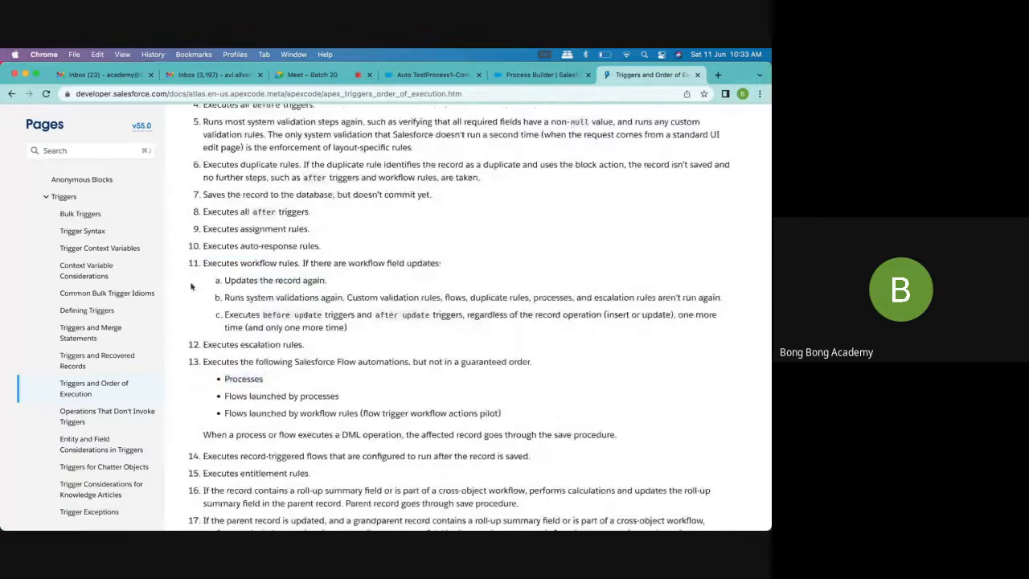
left_click_drag(190, 265, 280, 362)
left_click(194, 382)
left_click_drag(191, 363, 300, 379)
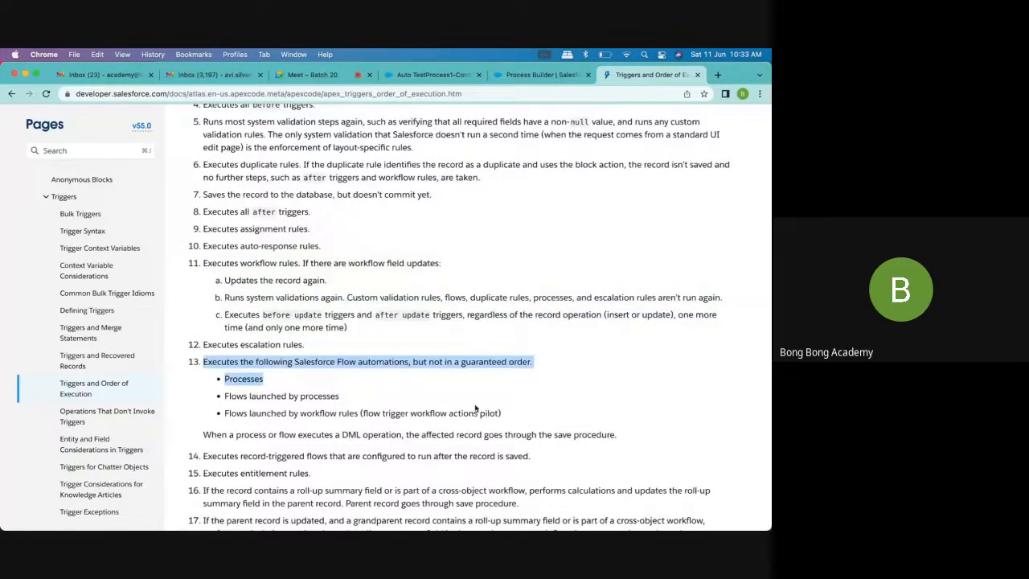
scroll(476, 409, "down", 3)
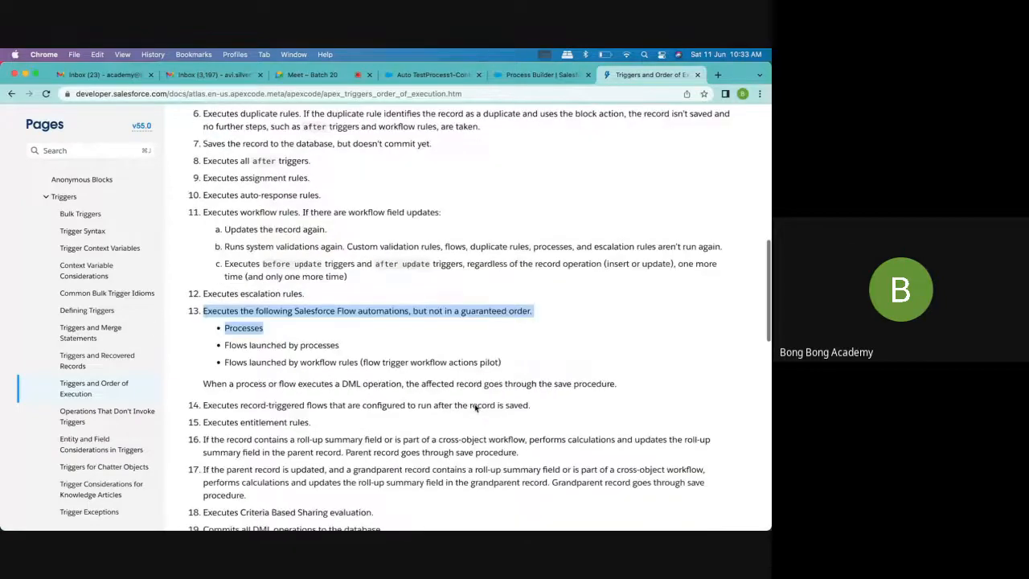
scroll(475, 404, "up", 10)
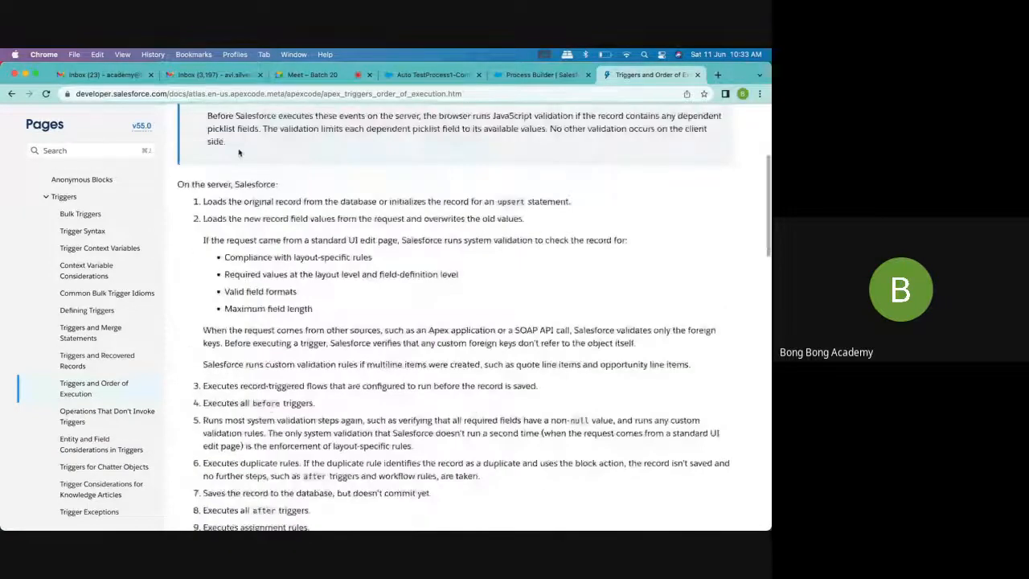
scroll(291, 416, "down", 15)
scroll(290, 415, "up", 4)
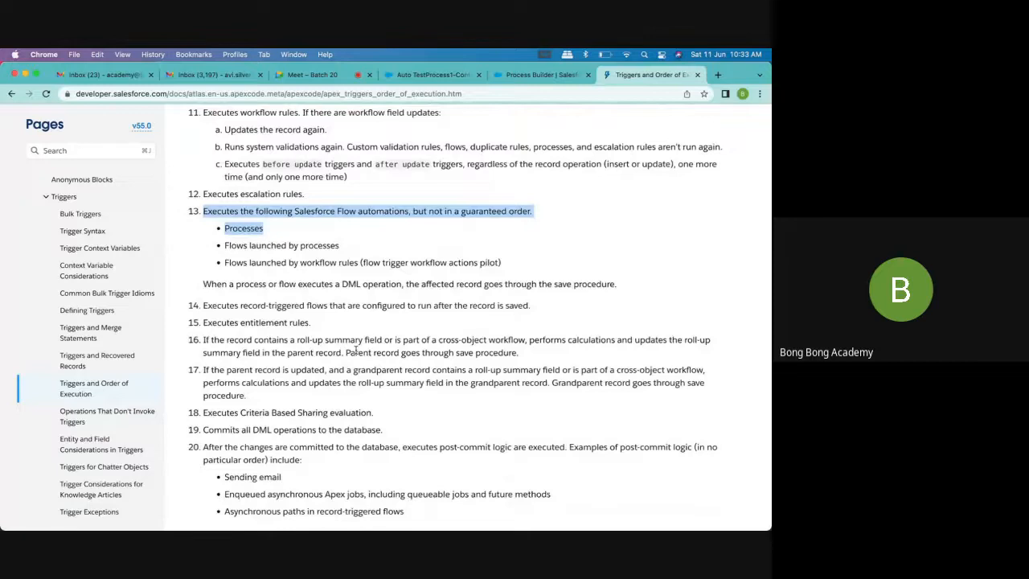
Close the AutoContact process page and the Auto TestProcess1-Contact record page
left_click(550, 75)
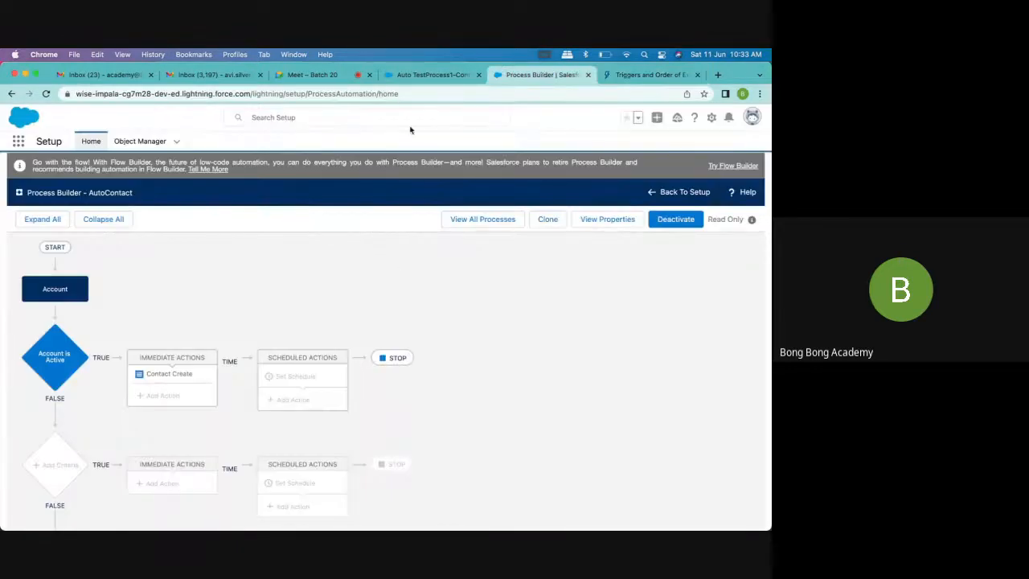
left_click(434, 75)
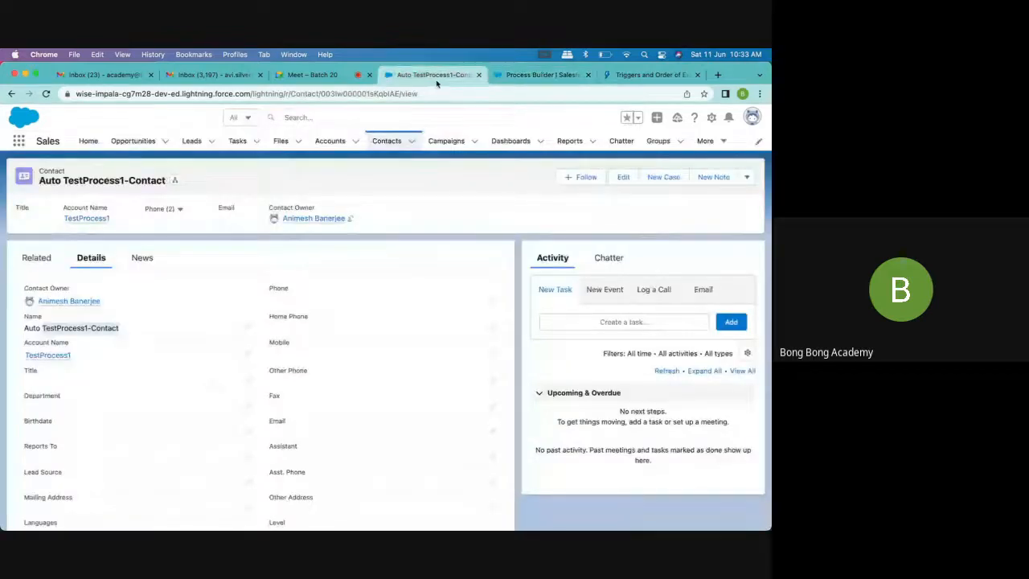
left_click(536, 75)
left_click(587, 74)
left_click(438, 74)
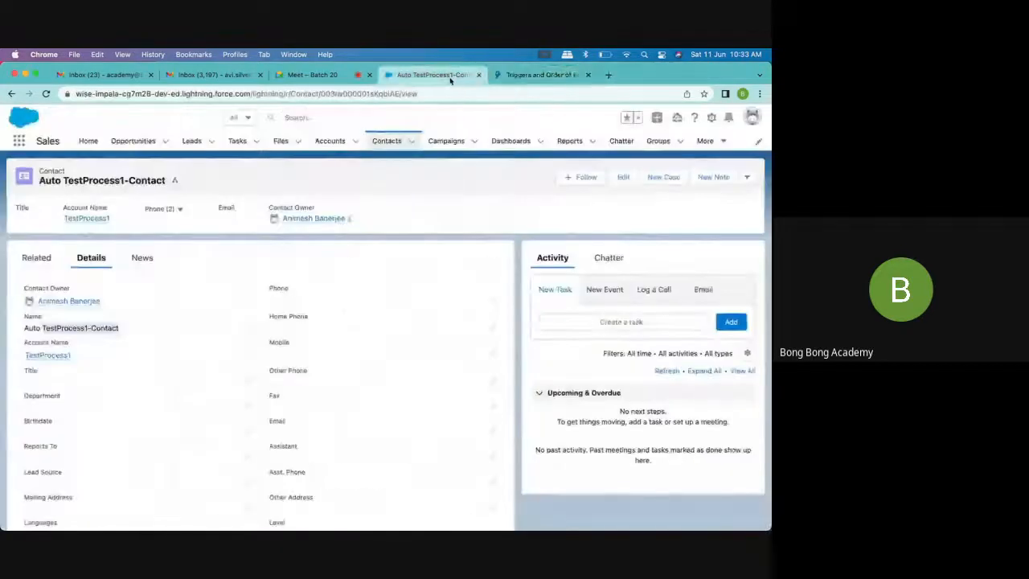
left_click(478, 75)
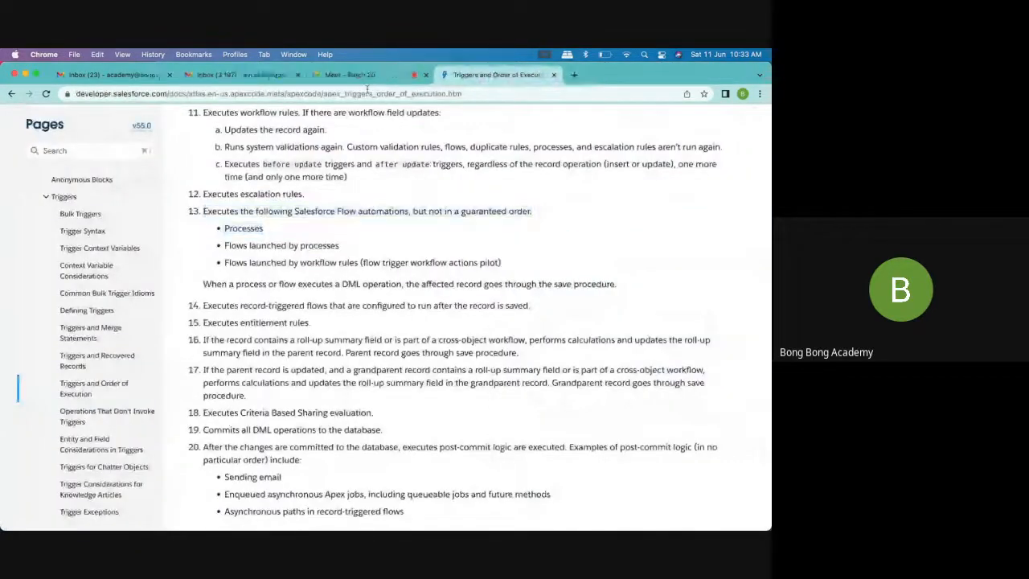
left_click(235, 78)
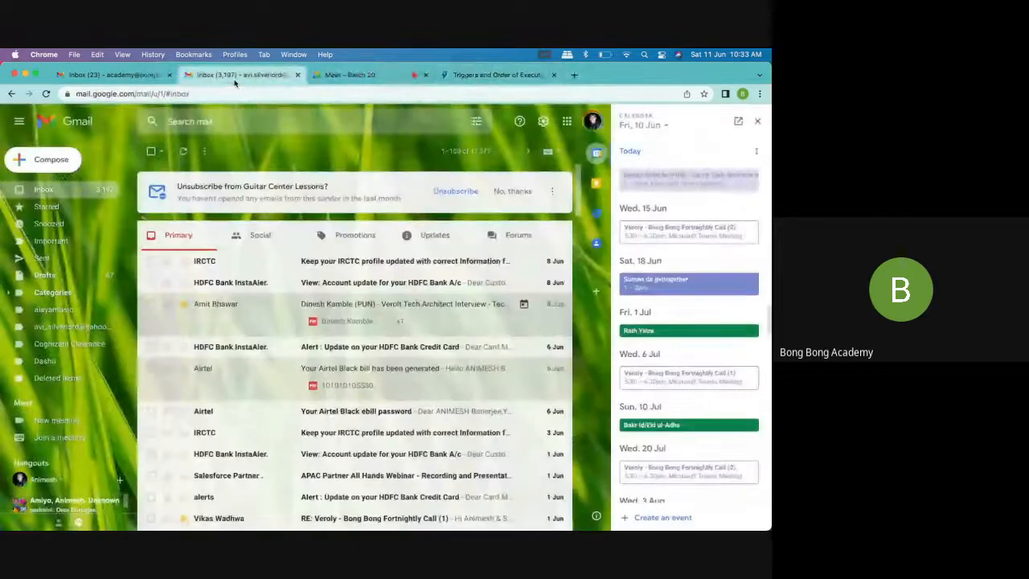
left_click(353, 74)
left_click(476, 75)
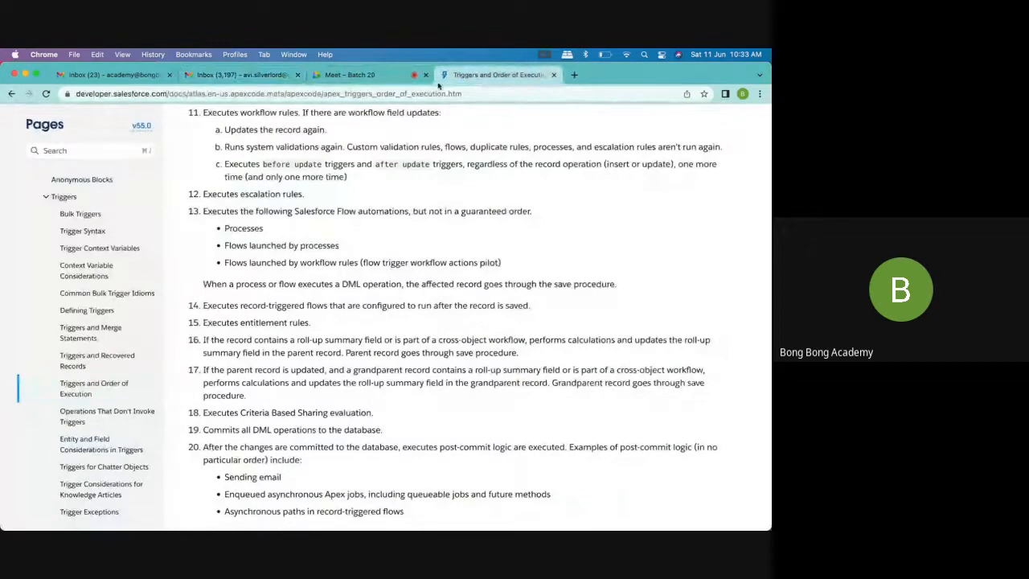
left_click(573, 75)
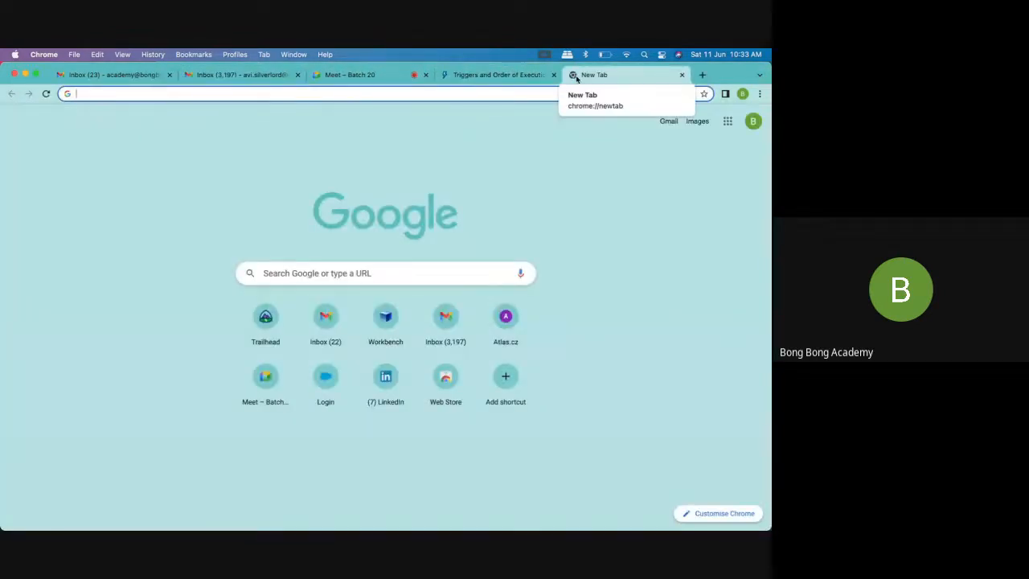
left_click(445, 192)
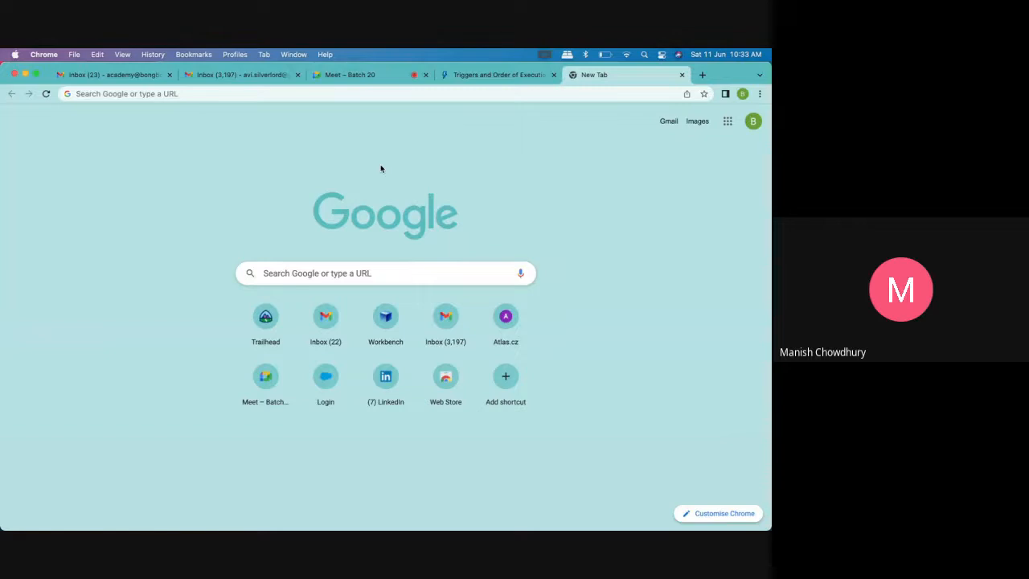
left_click(332, 94)
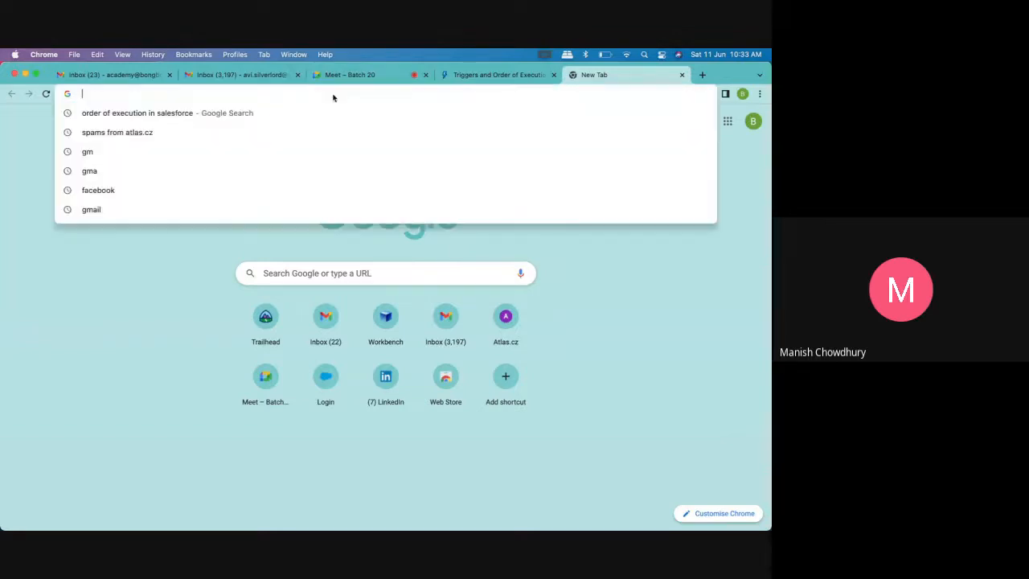
left_click(682, 76)
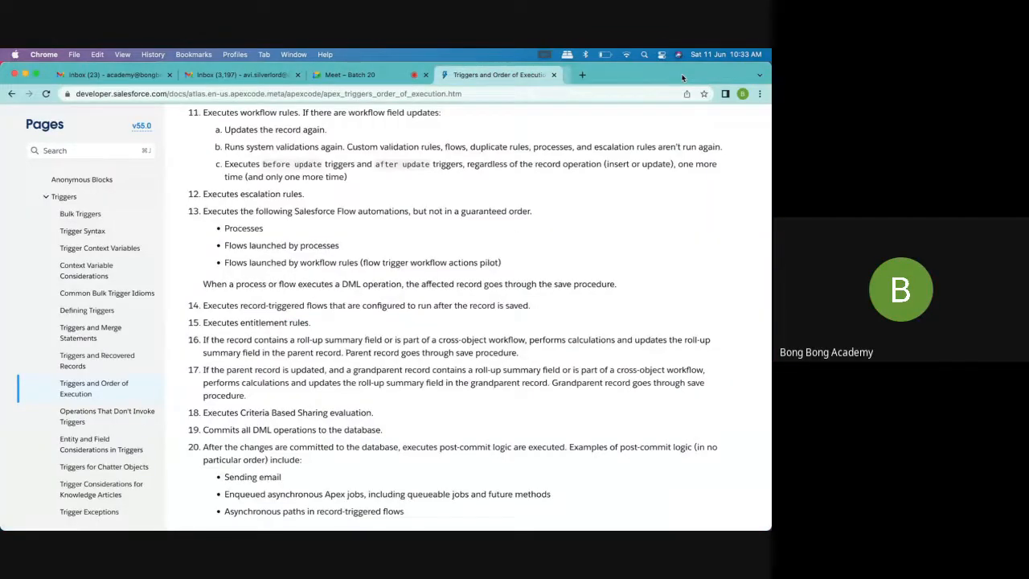
Go back to the beginning of the Triggers and Order of Execution article and close its page
scroll(317, 125, "up", 15)
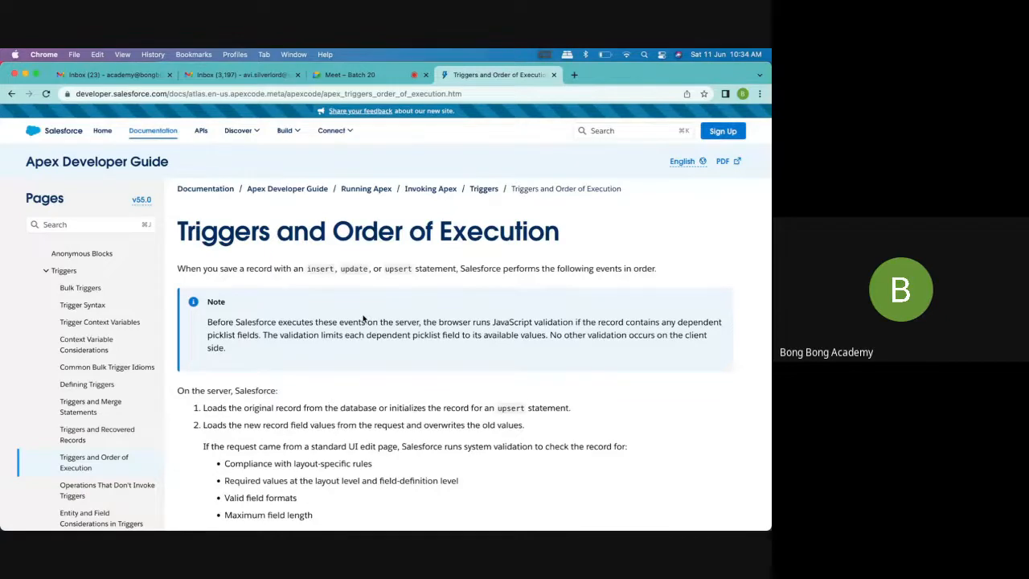
left_click(553, 74)
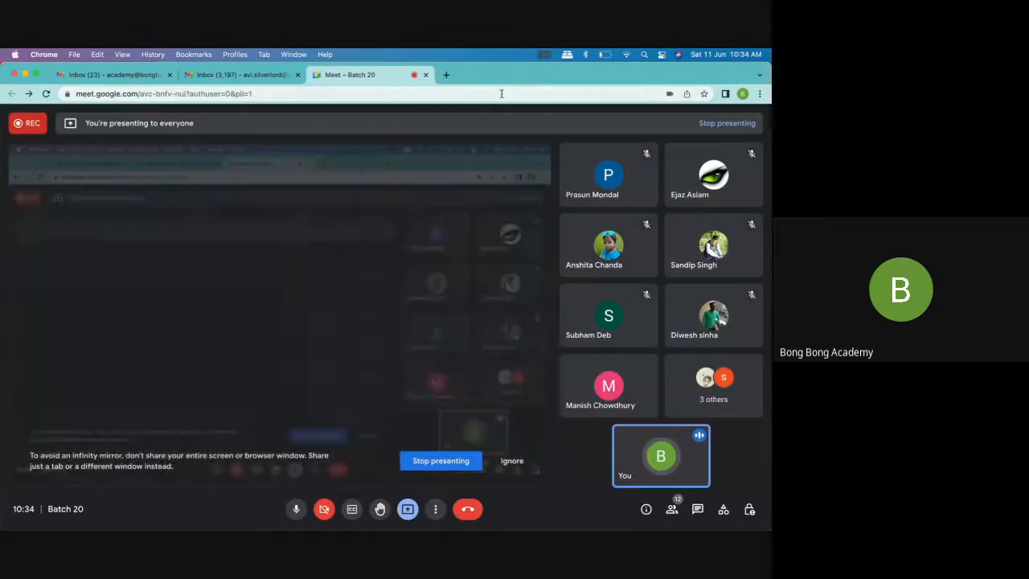